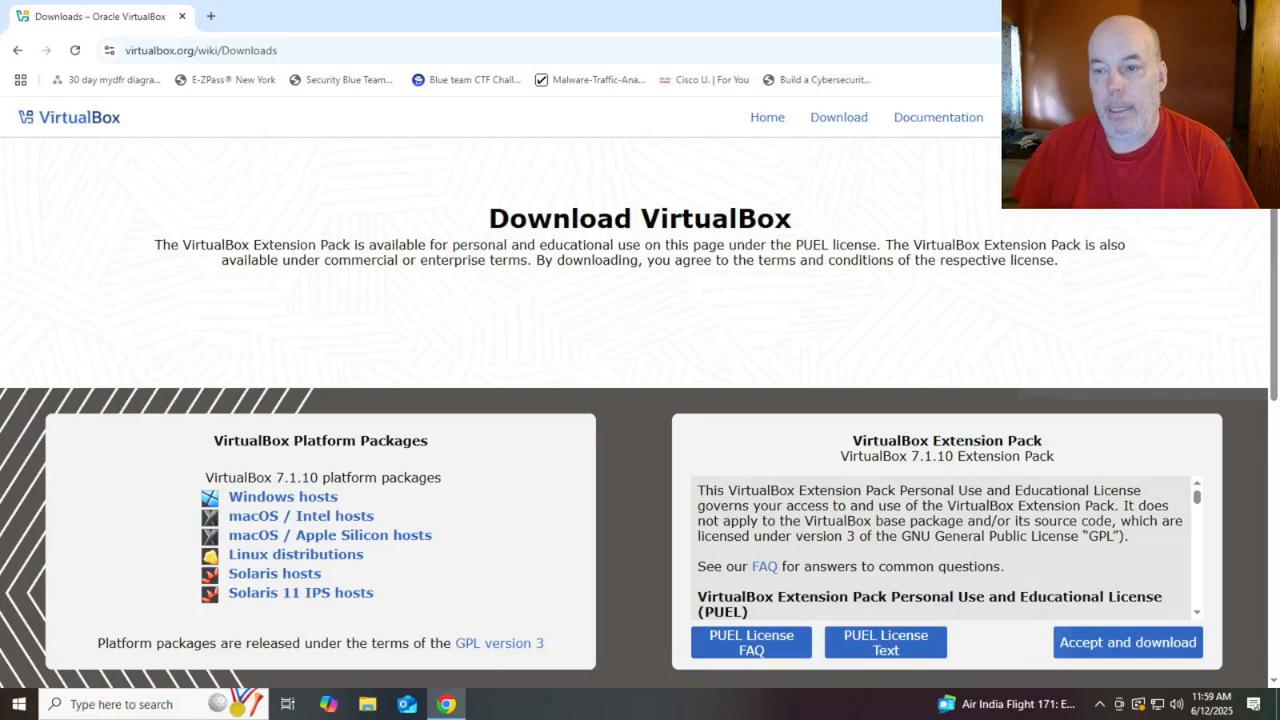
Run VirtualBox-7.1.10-169112-Win (1).exe from Chrome's download history
left_click(1263, 50)
left_click(1153, 283)
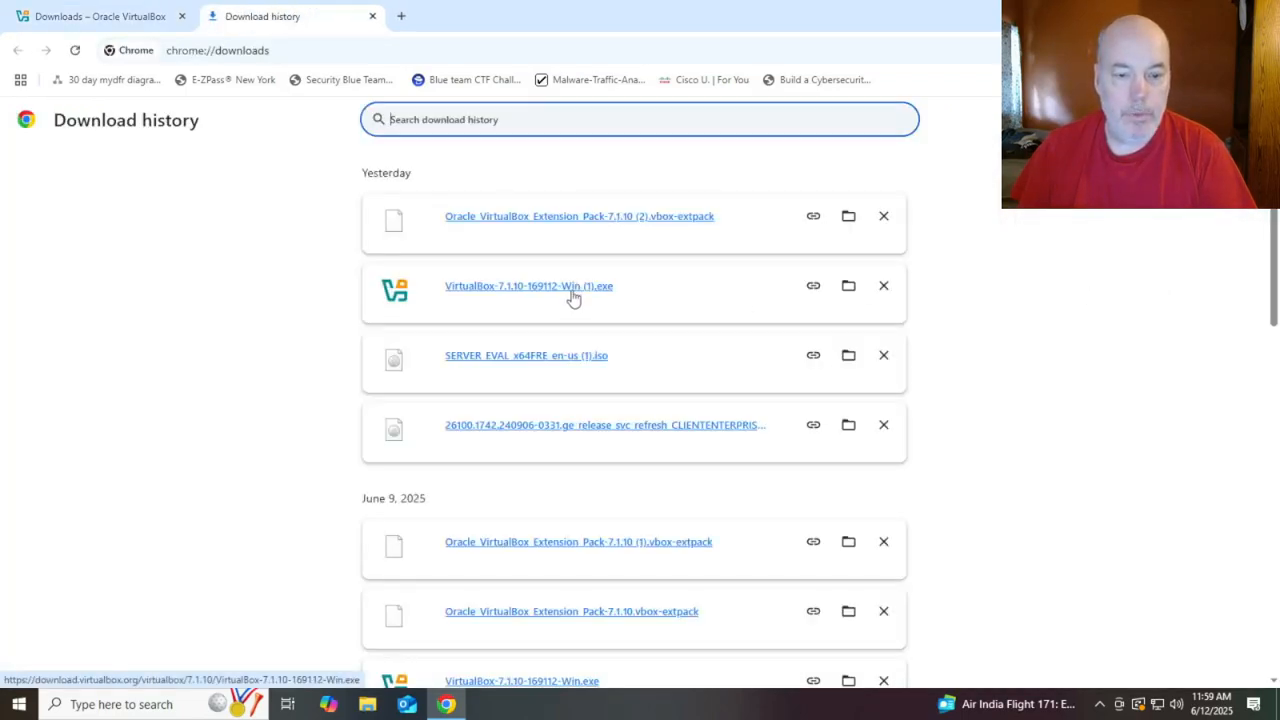
left_click(373, 17)
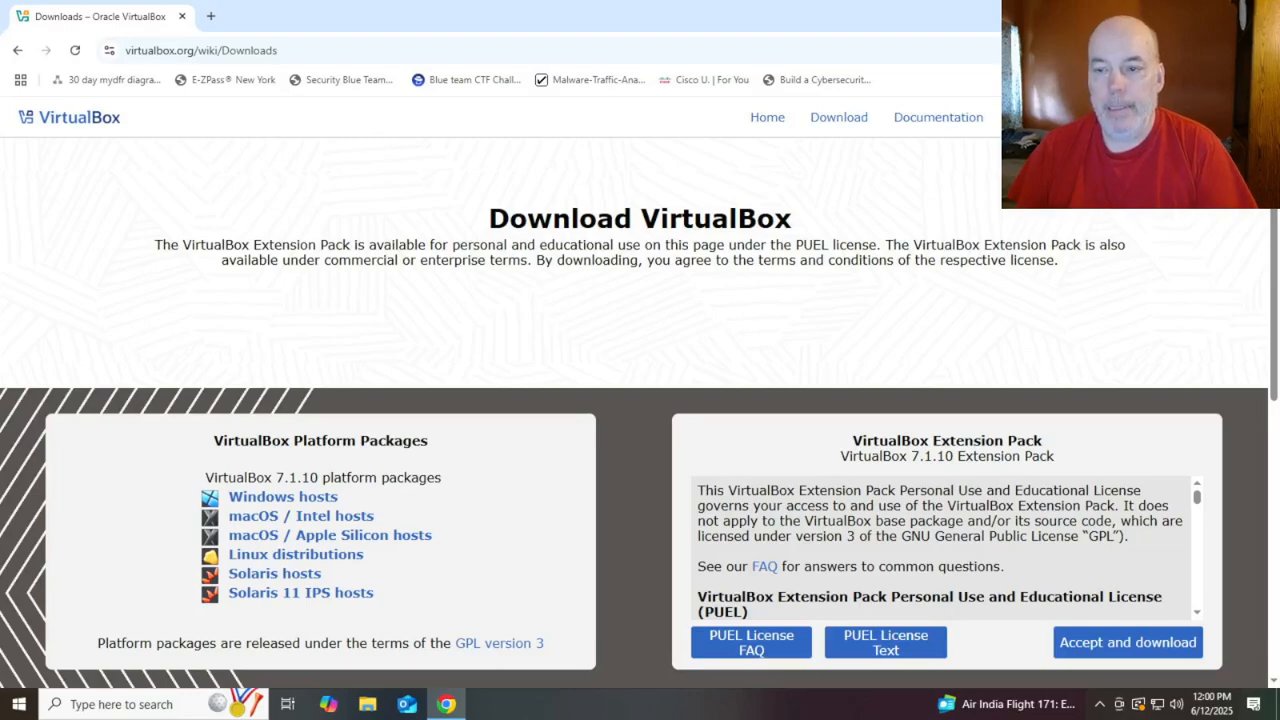
left_click(1264, 50)
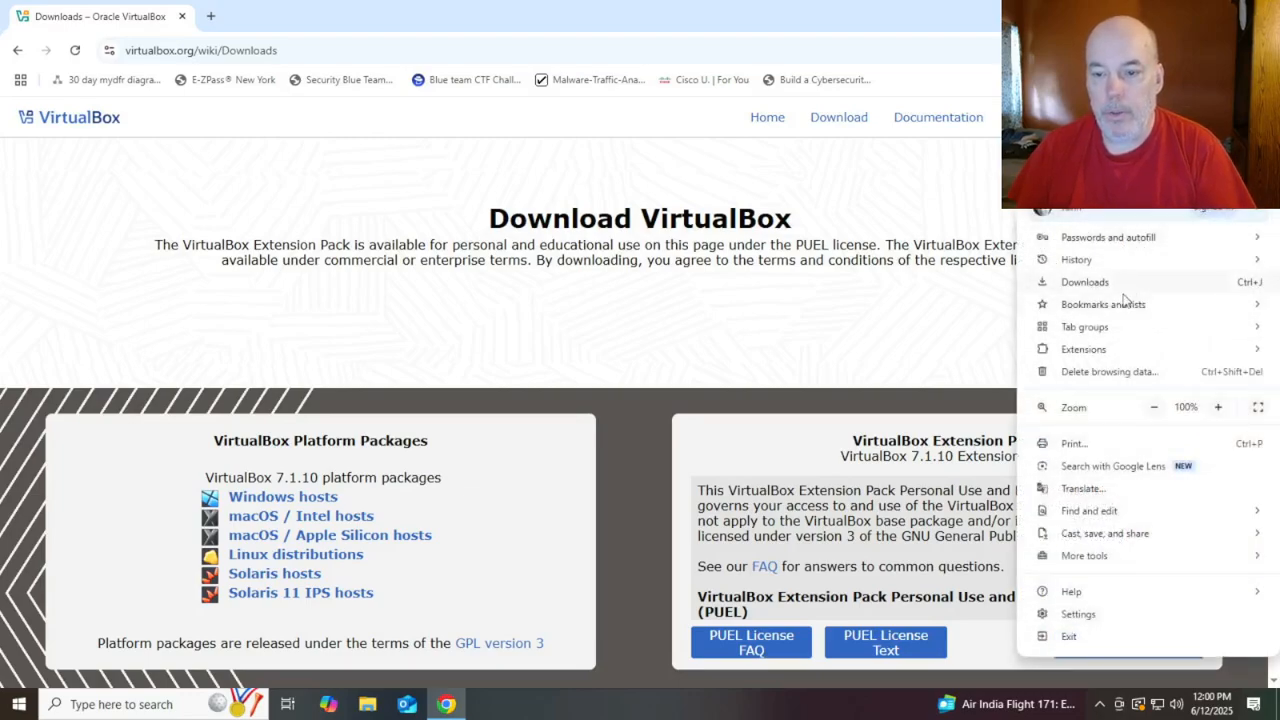
left_click(1092, 282)
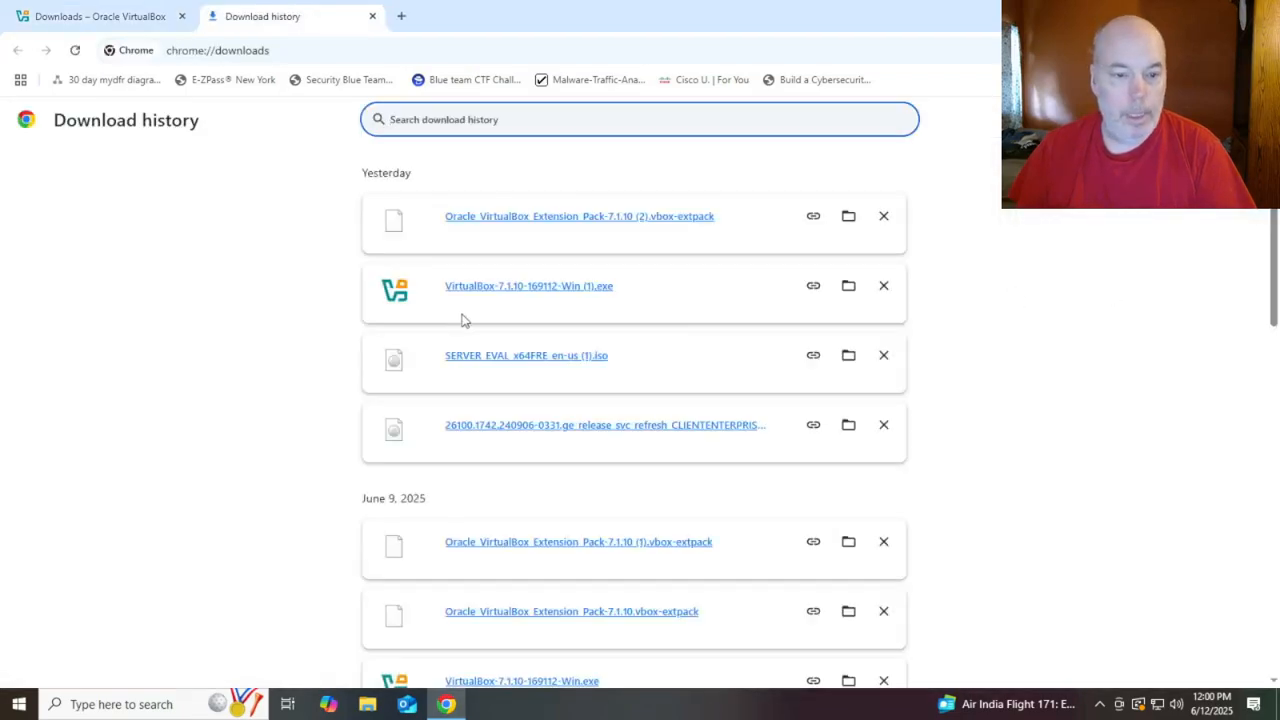
double_click(512, 287)
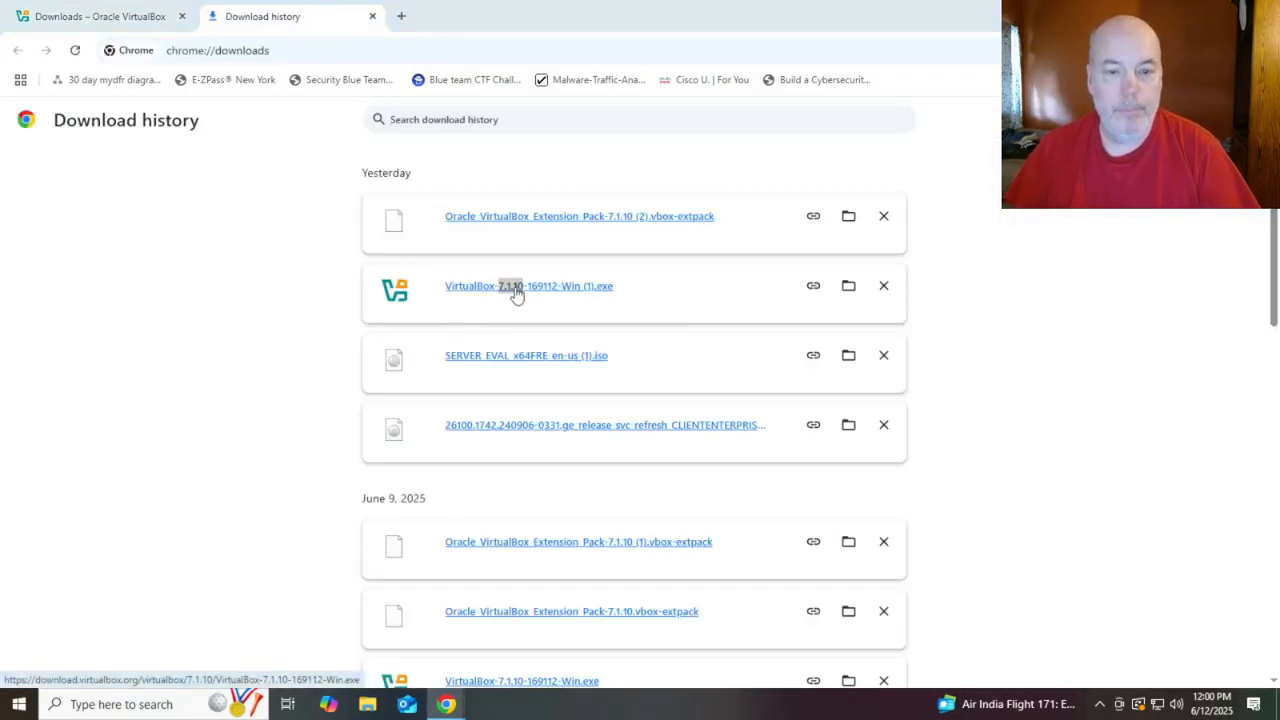
left_click(600, 294)
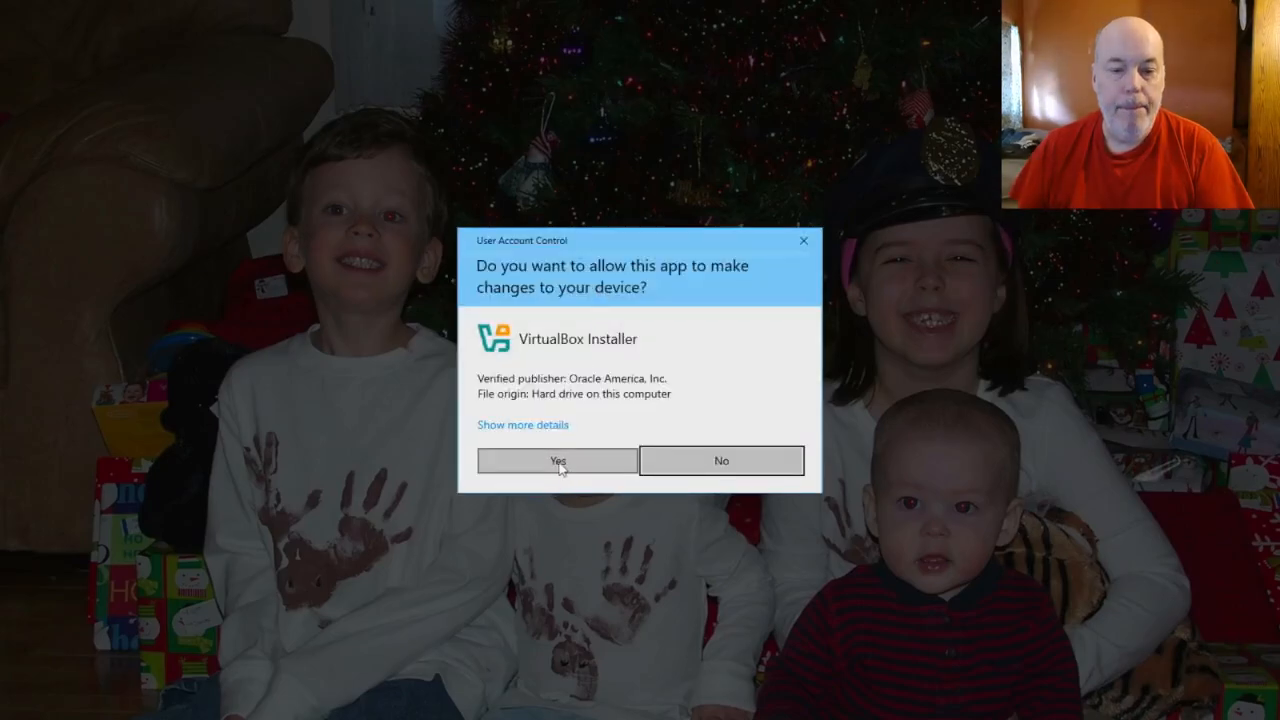
Approve the installer's permission prompt and dismiss the another-installer-running error
left_click(560, 464)
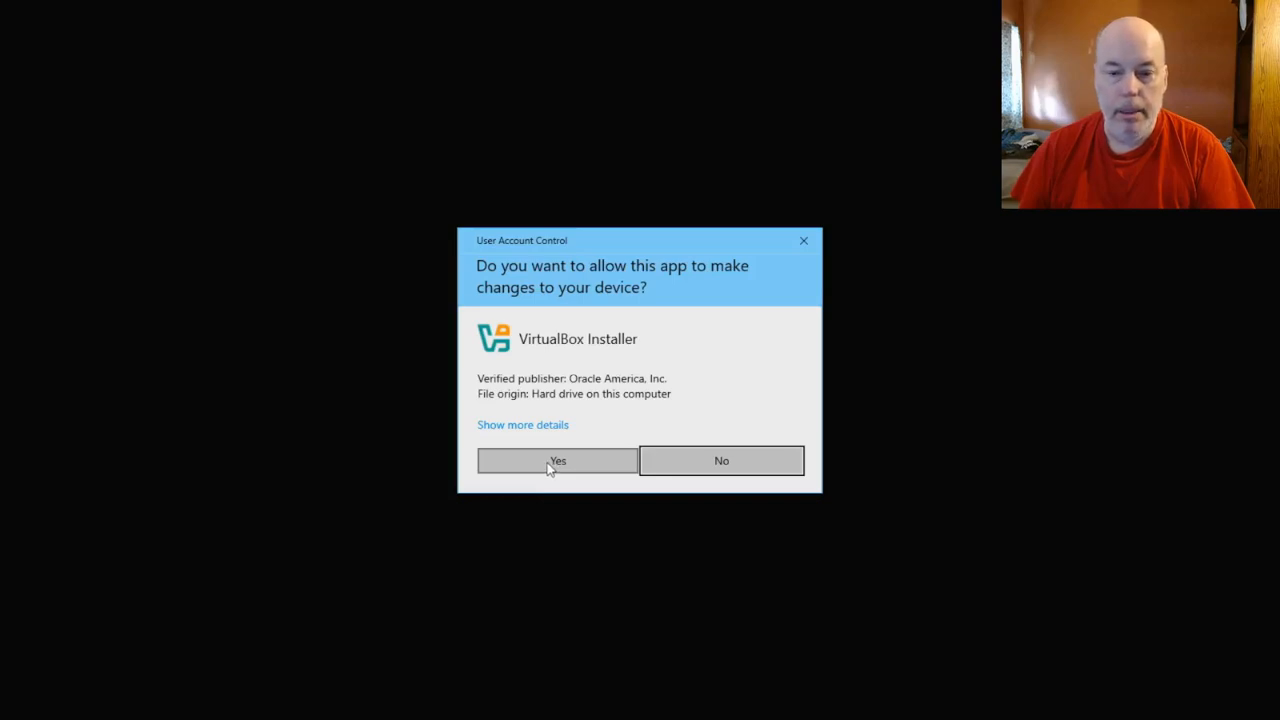
left_click(585, 462)
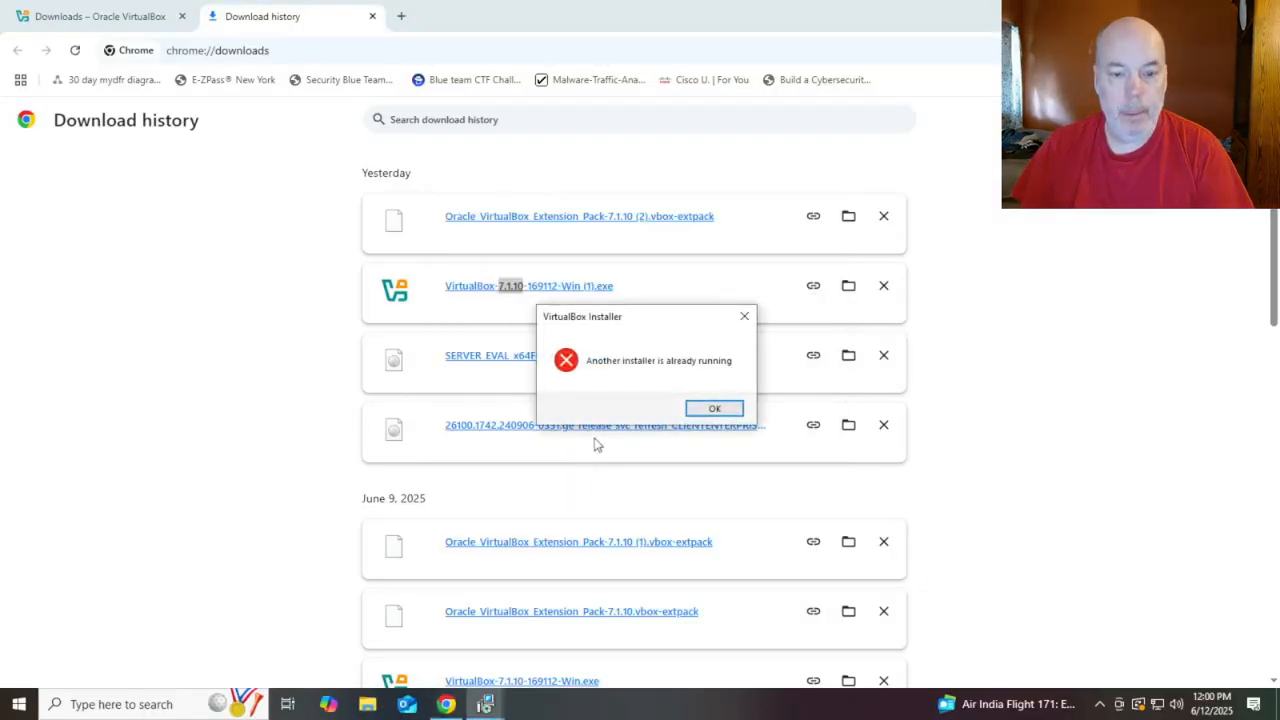
left_click(744, 316)
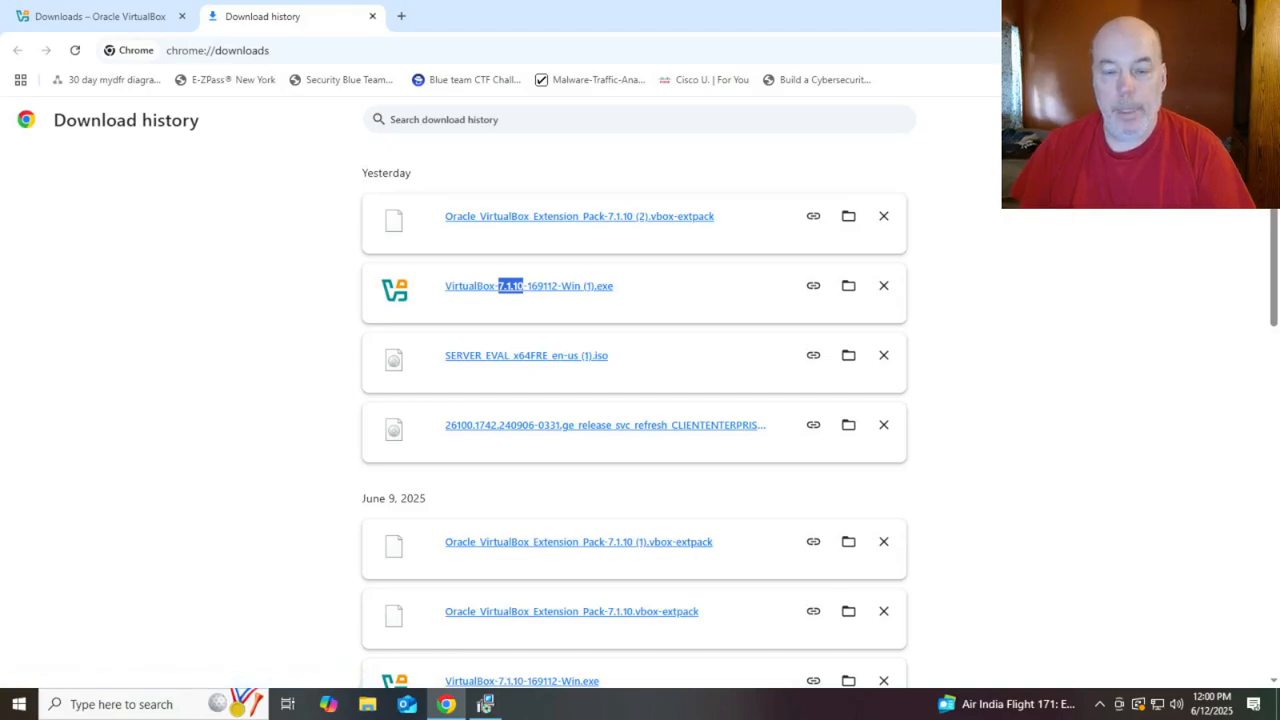
left_click(1188, 13)
Install VirtualBox 7.1.10 with default features, accepting the licence, network and Python warnings
left_click(738, 478)
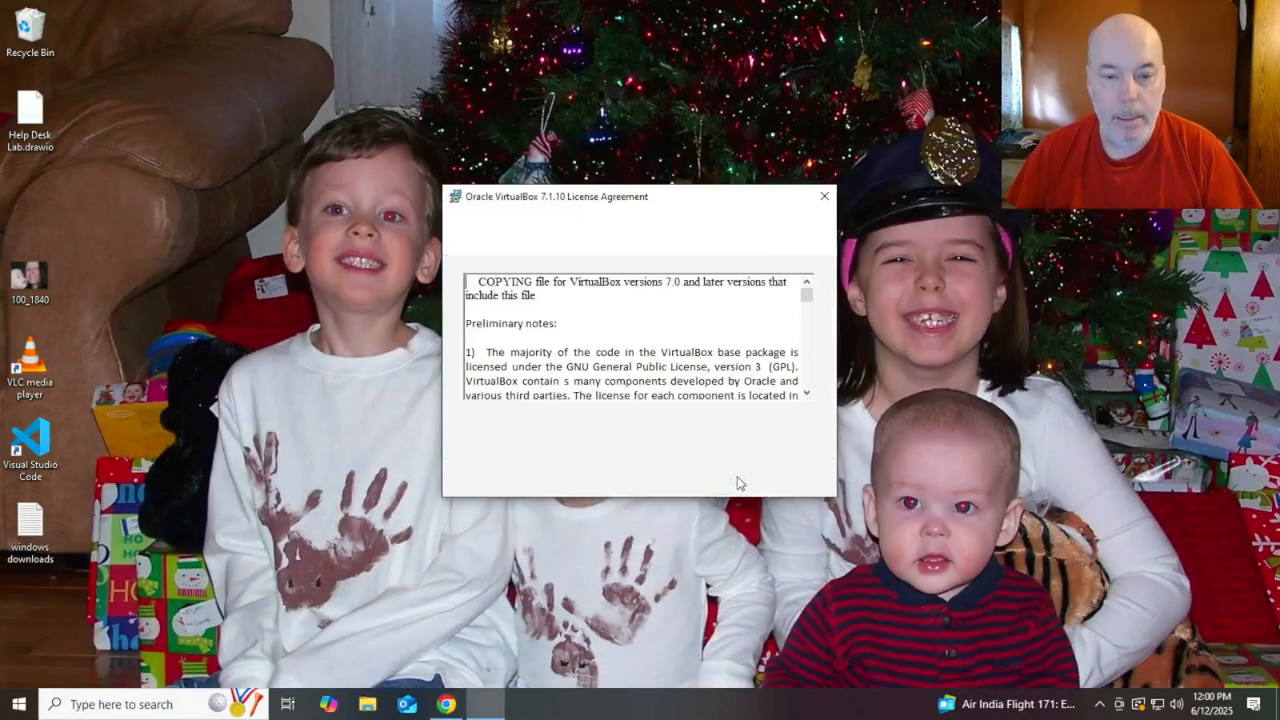
left_click(480, 417)
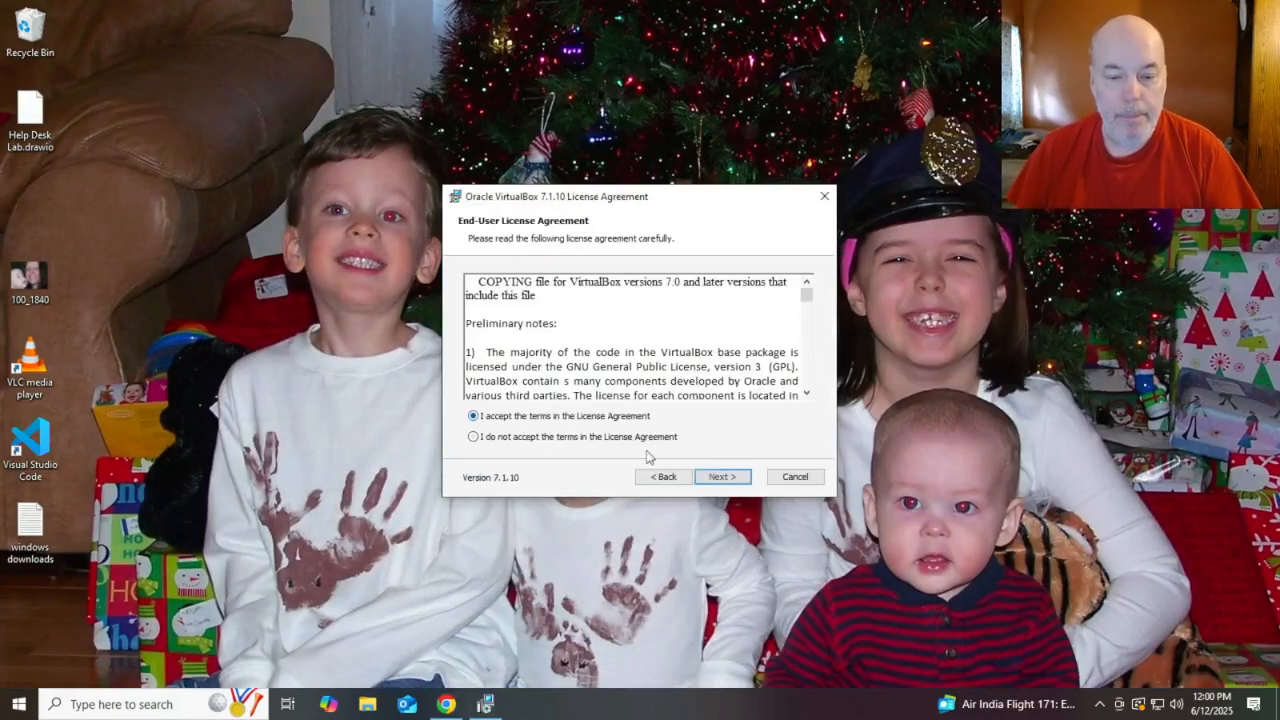
left_click(736, 478)
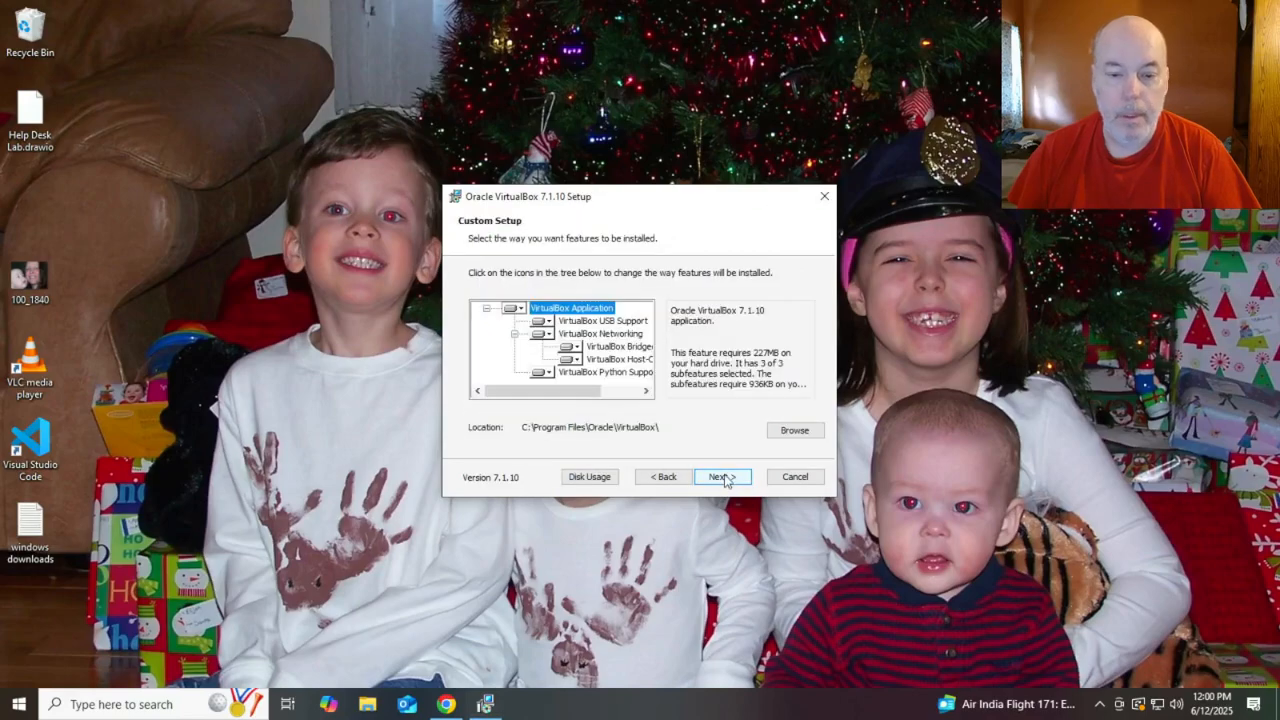
left_click(726, 478)
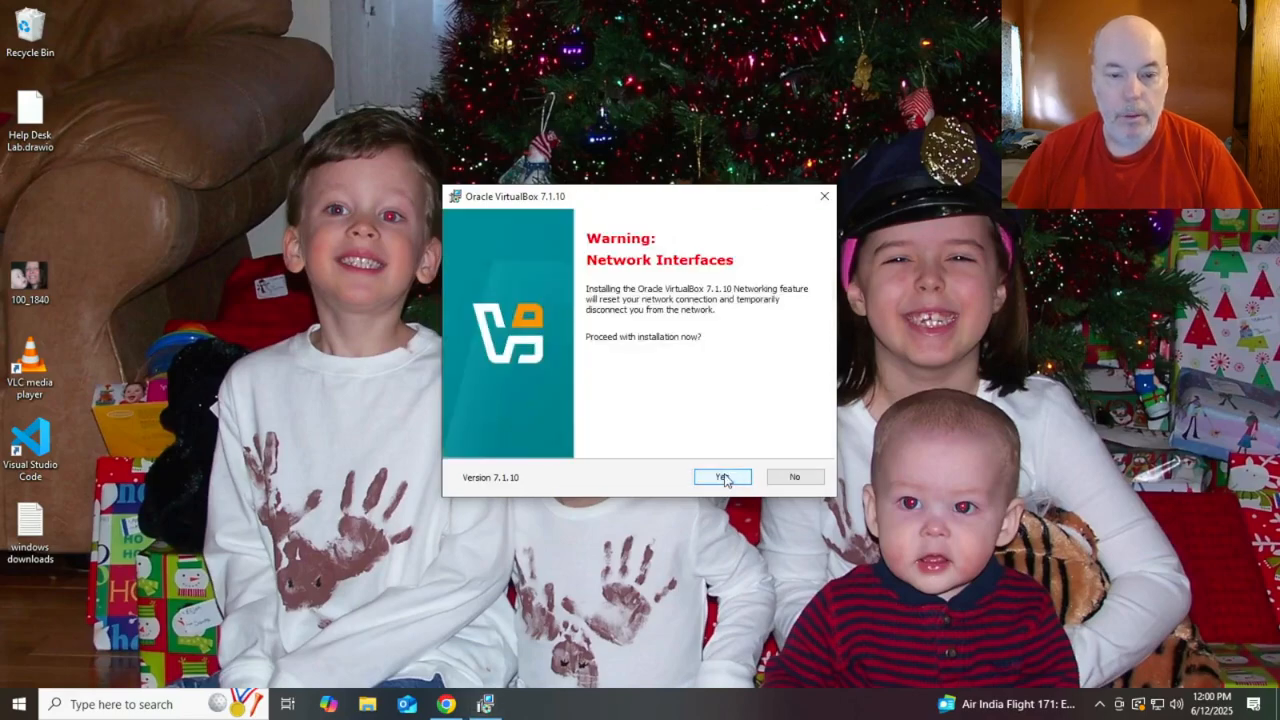
left_click(724, 478)
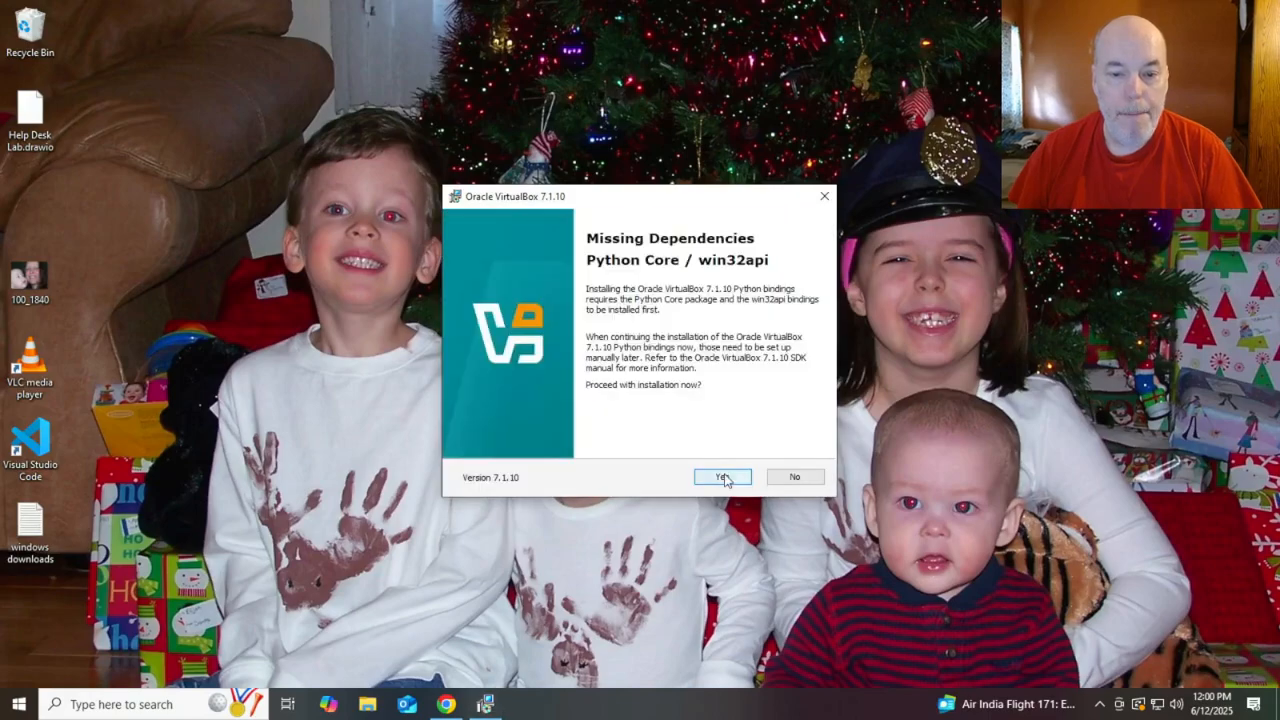
left_click(724, 478)
left_click(725, 479)
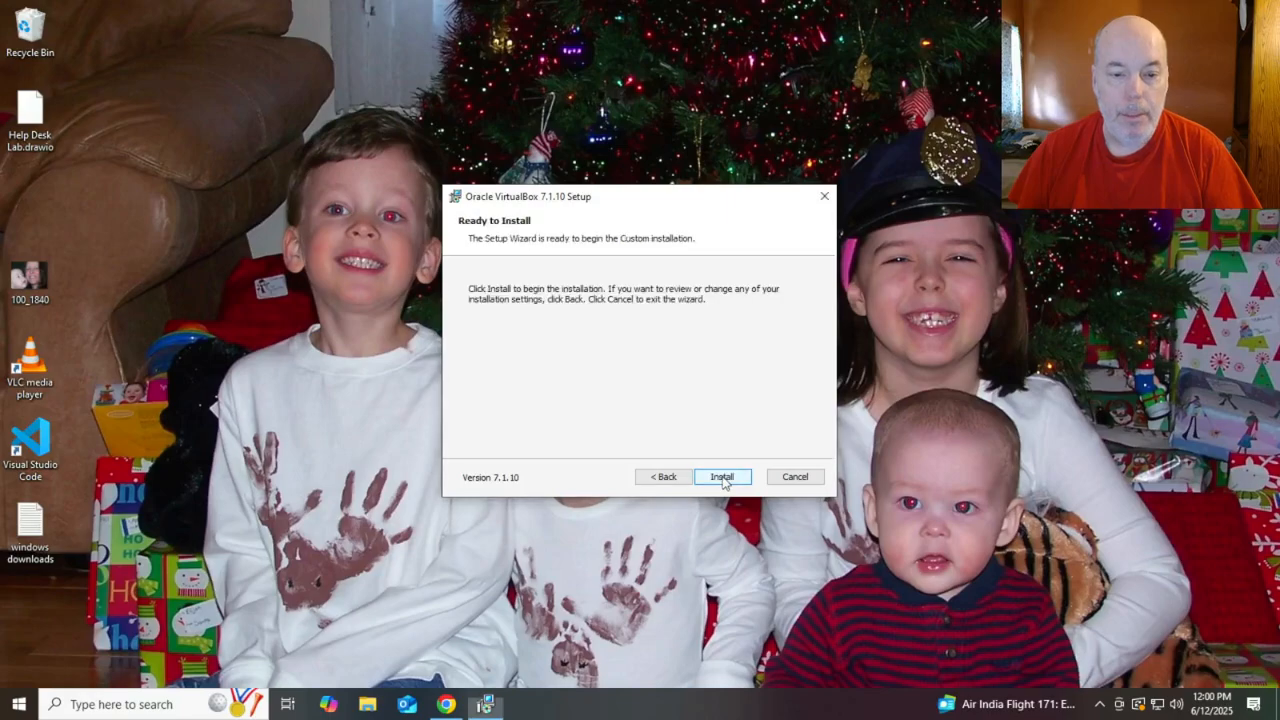
left_click(722, 478)
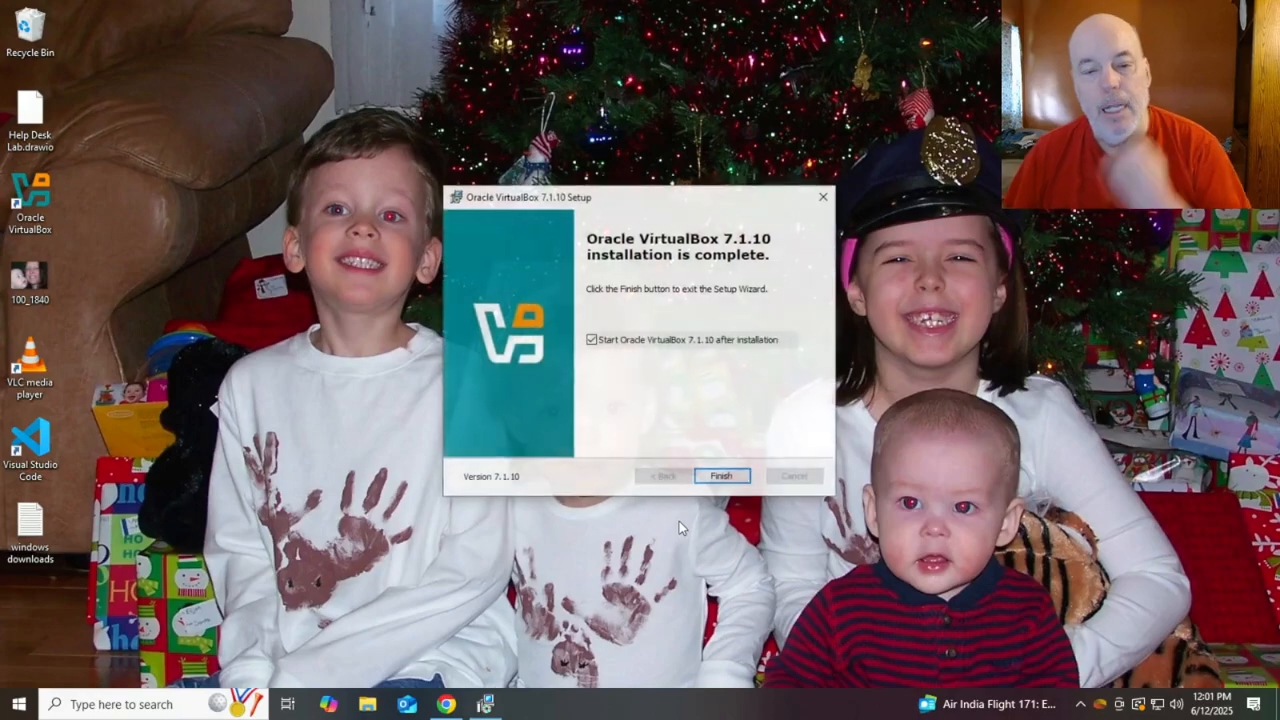
left_click(722, 477)
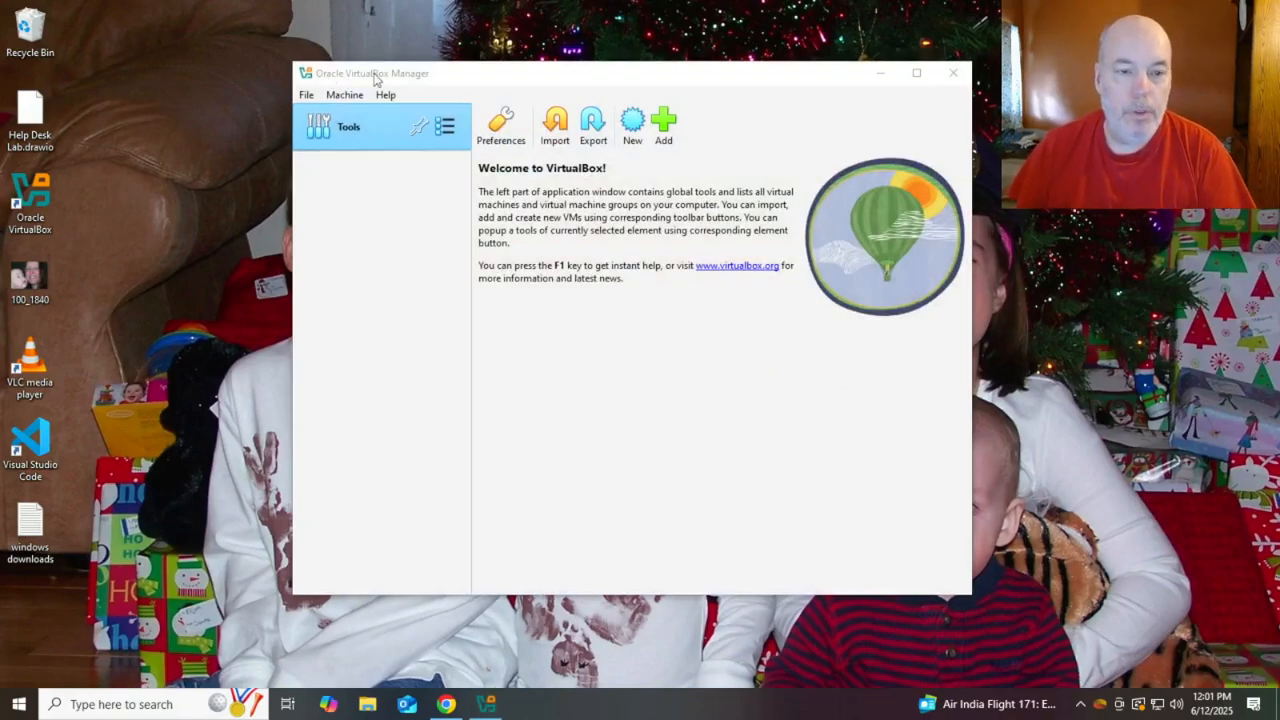
Check the empty VirtualBox Manager, then go back to Chrome's download history
left_click(460, 80)
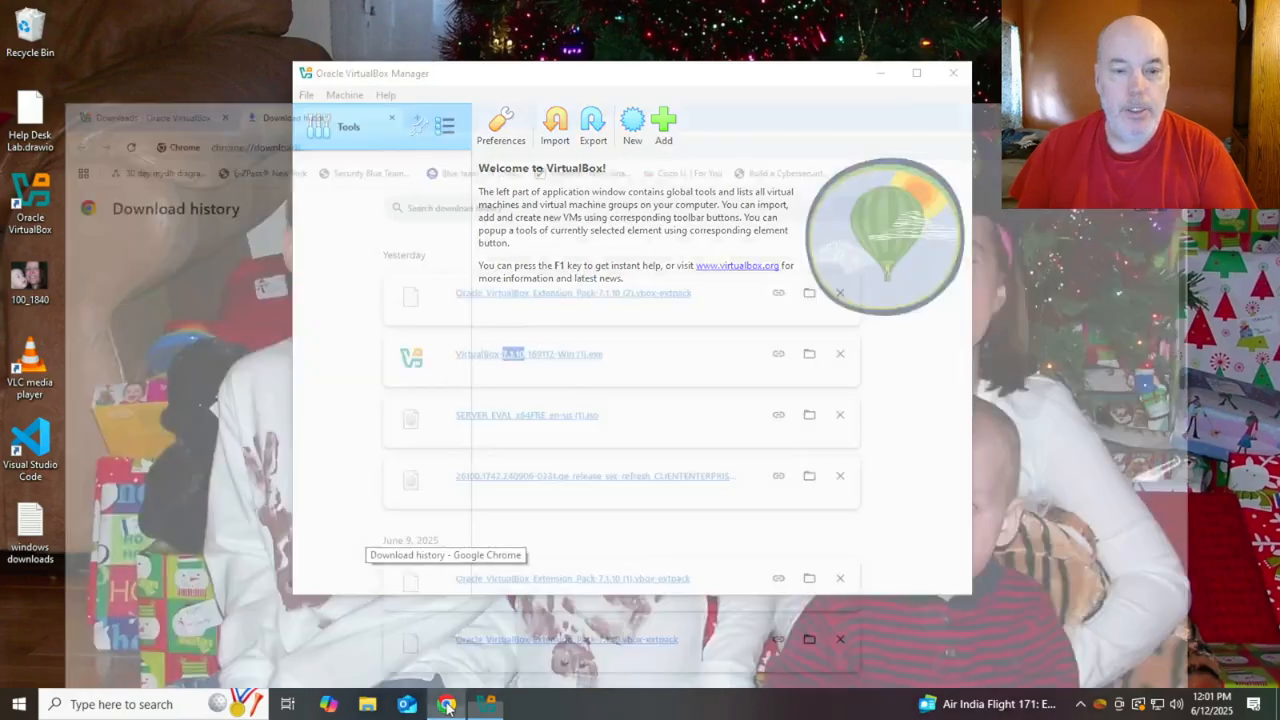
left_click(447, 615)
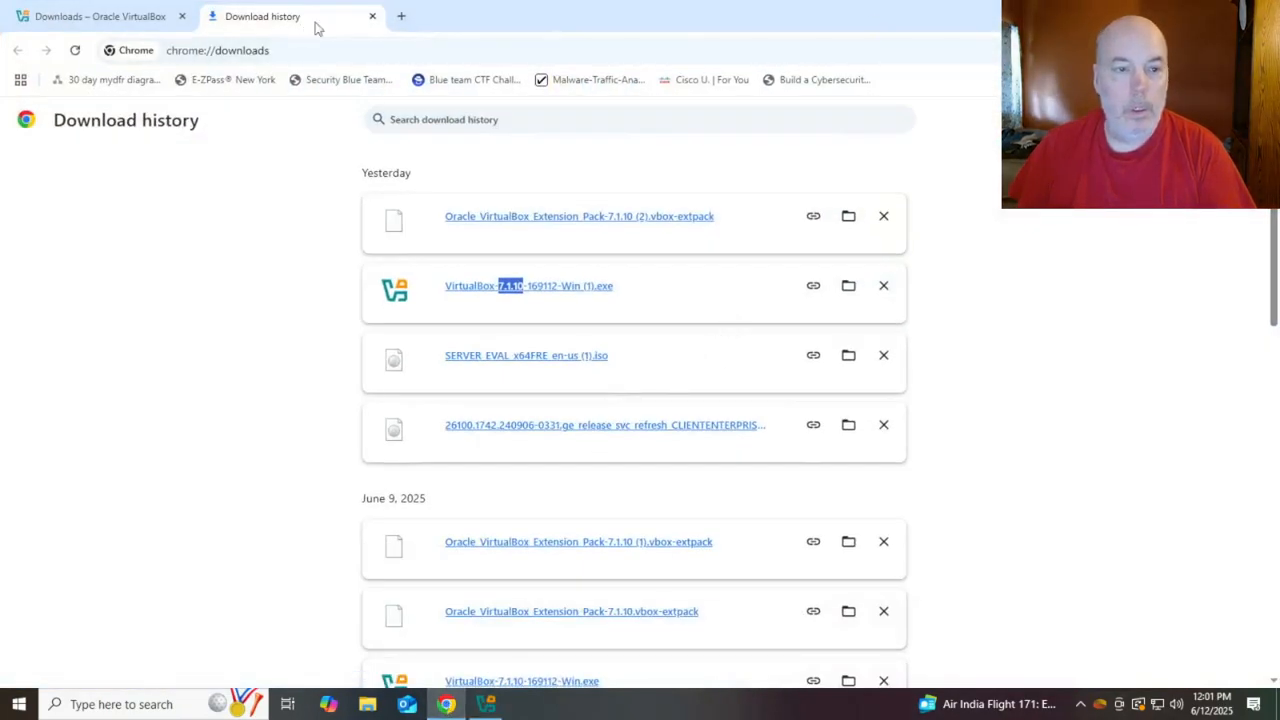
Search 'microsoft' in a new tab, open the Windows Server 2022 Evaluation Center page, then minimize Chrome
left_click(401, 16)
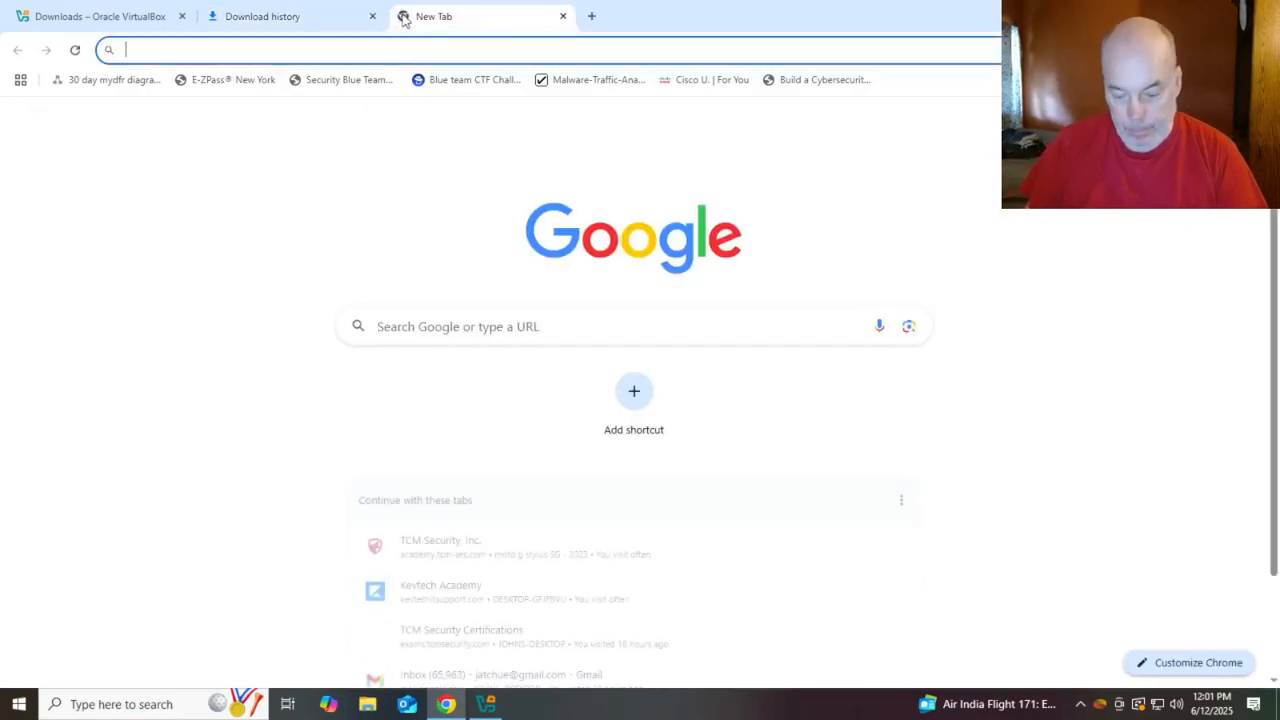
type("microso")
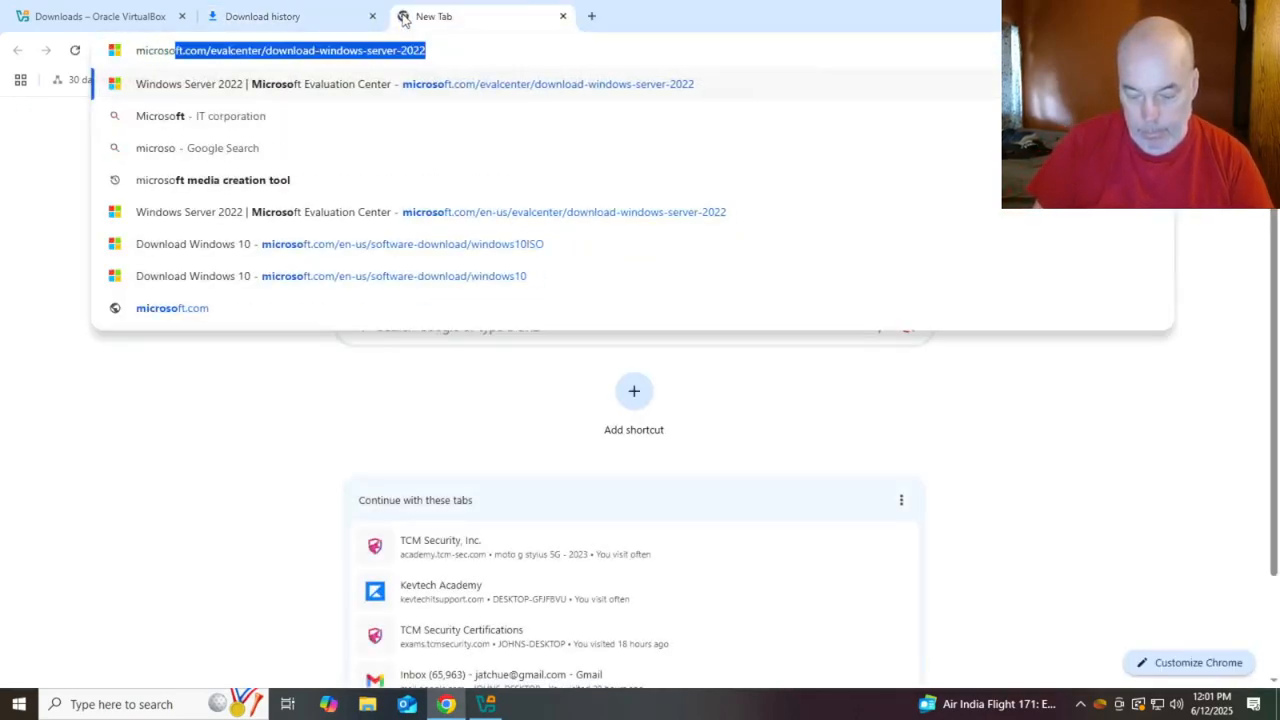
type("ft")
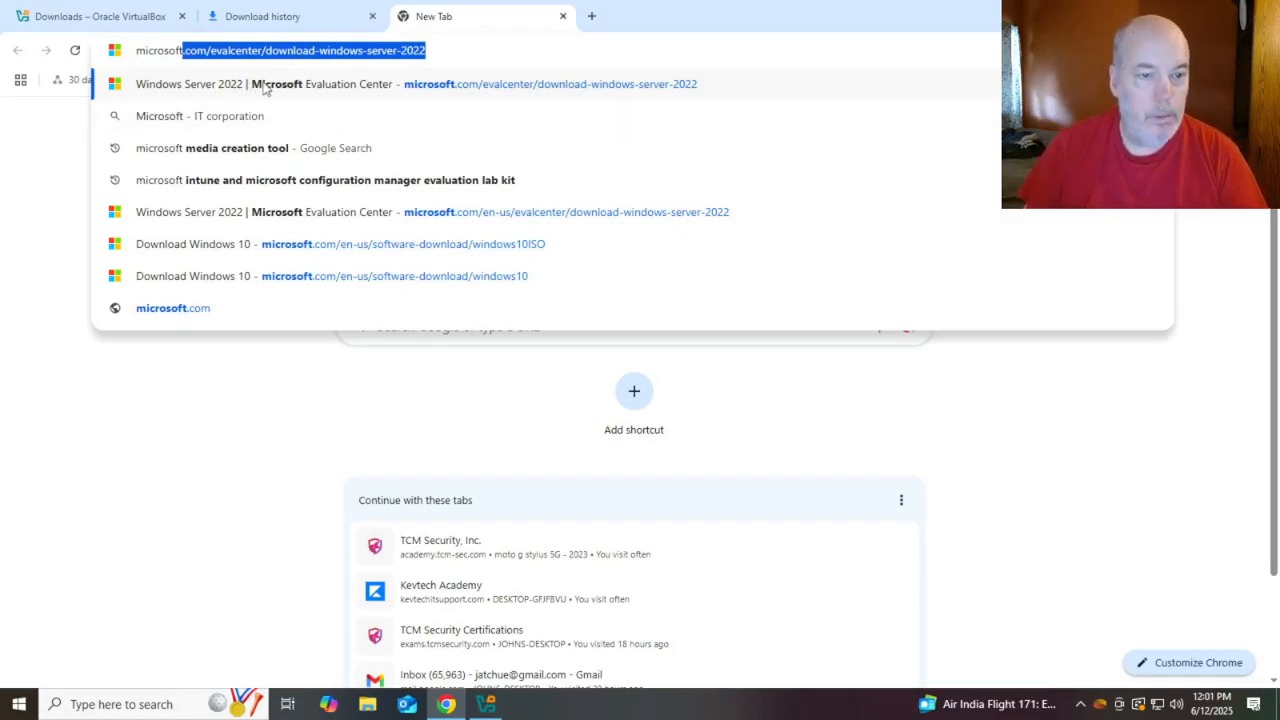
left_click(506, 89)
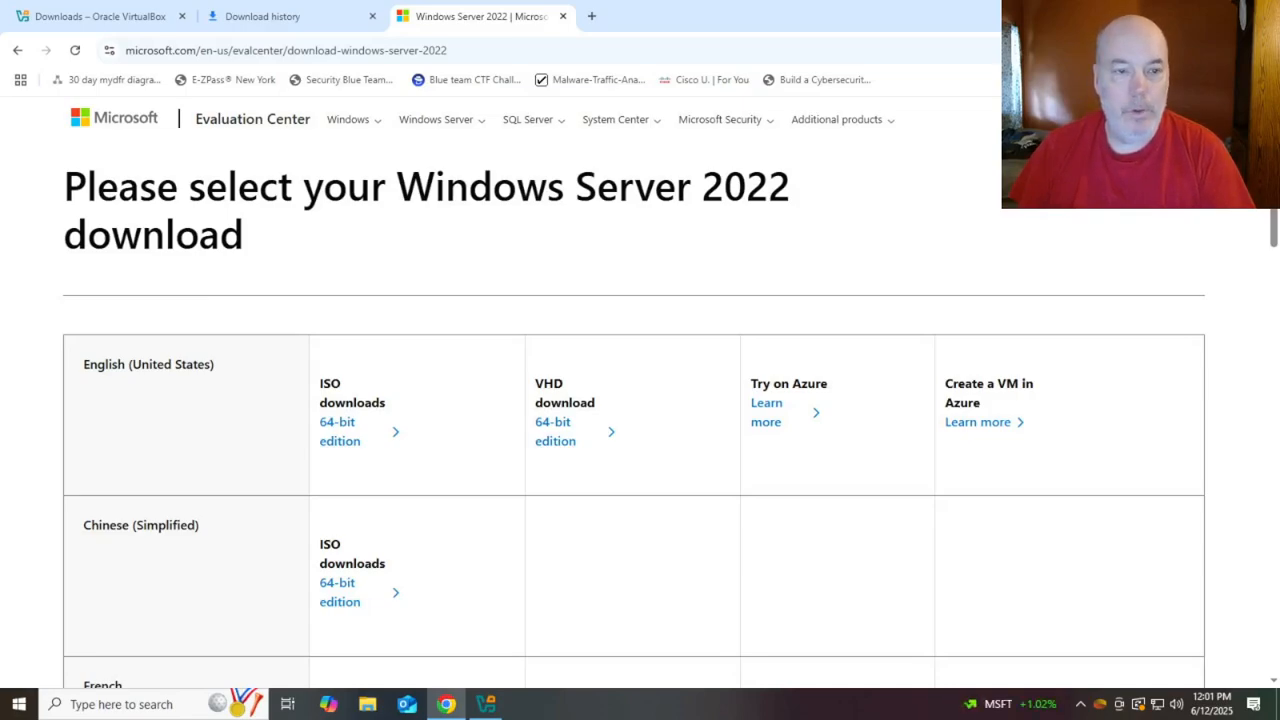
left_click(1188, 14)
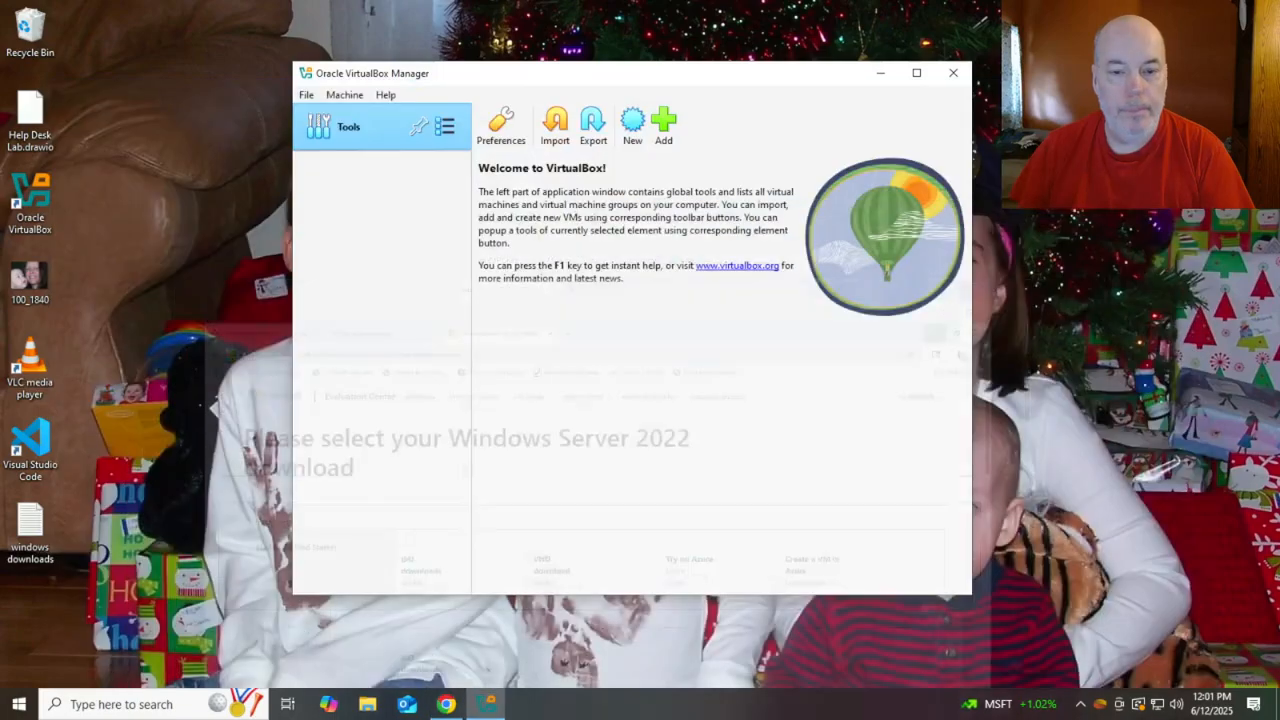
Start a new virtual machine named 'Windows Server 2022'
left_click(632, 123)
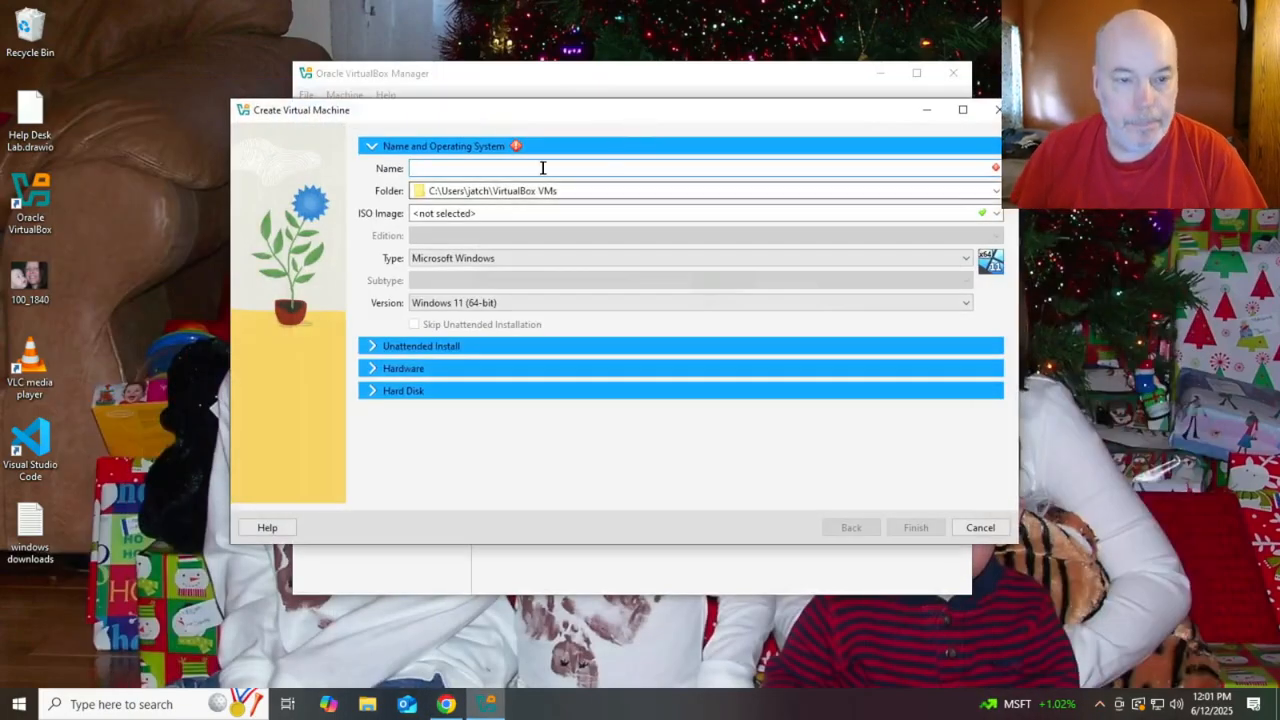
type("Windows")
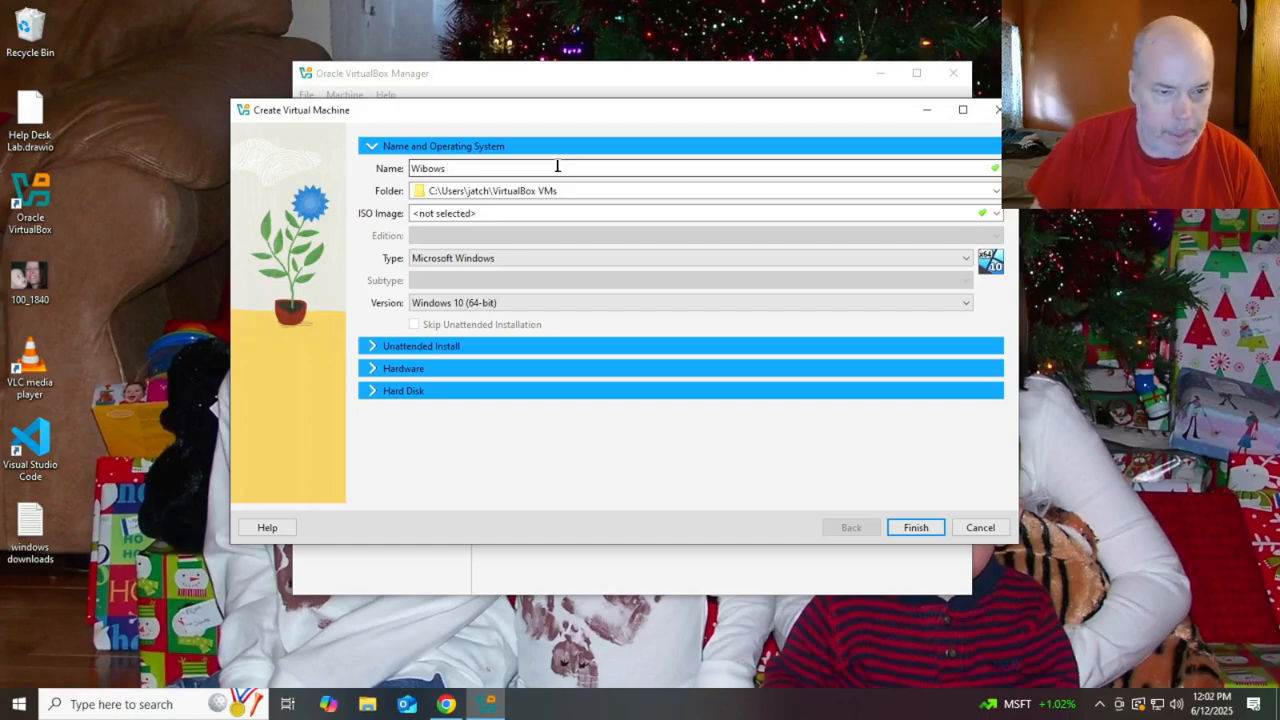
key("BackSpace")
key("BackSpace")
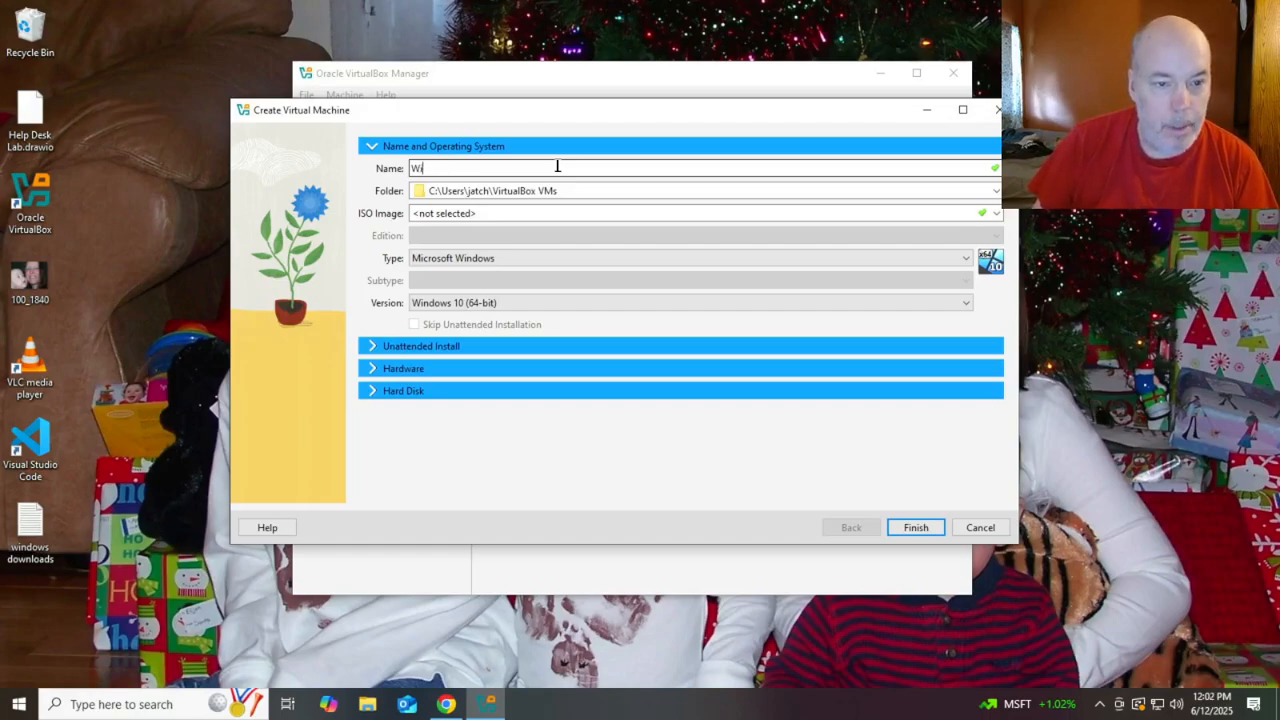
type("ow")
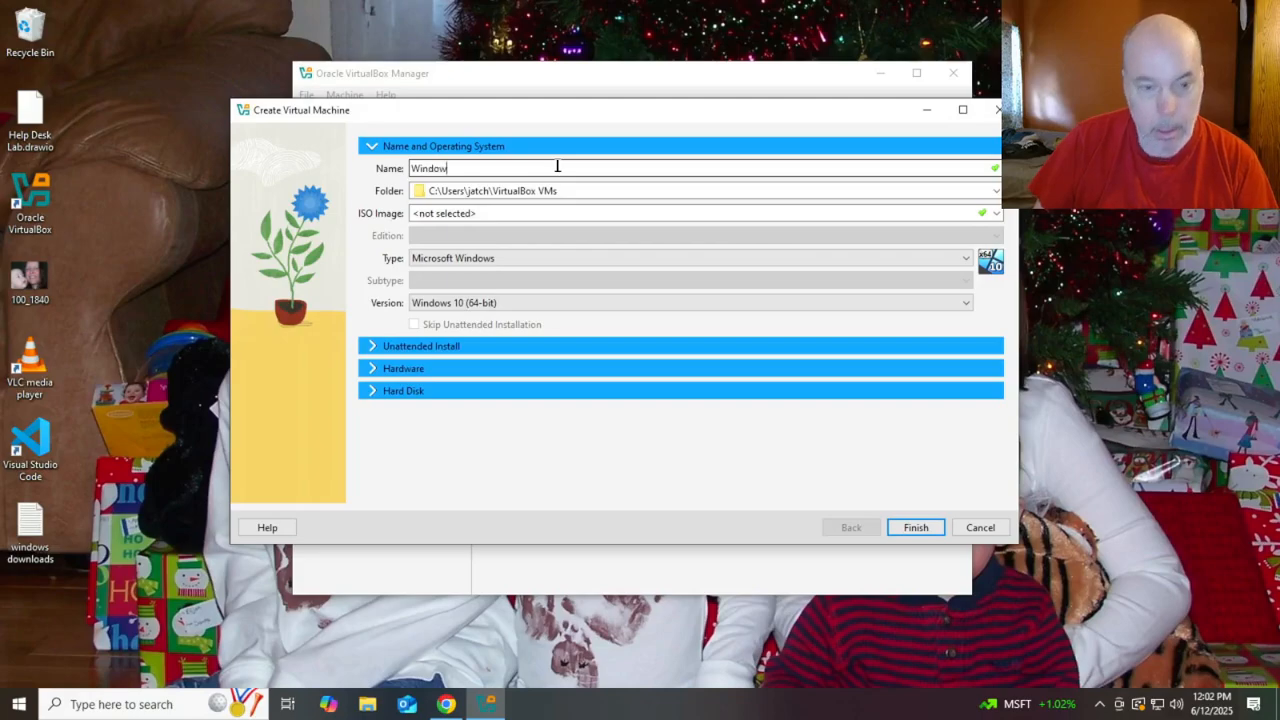
type("s ")
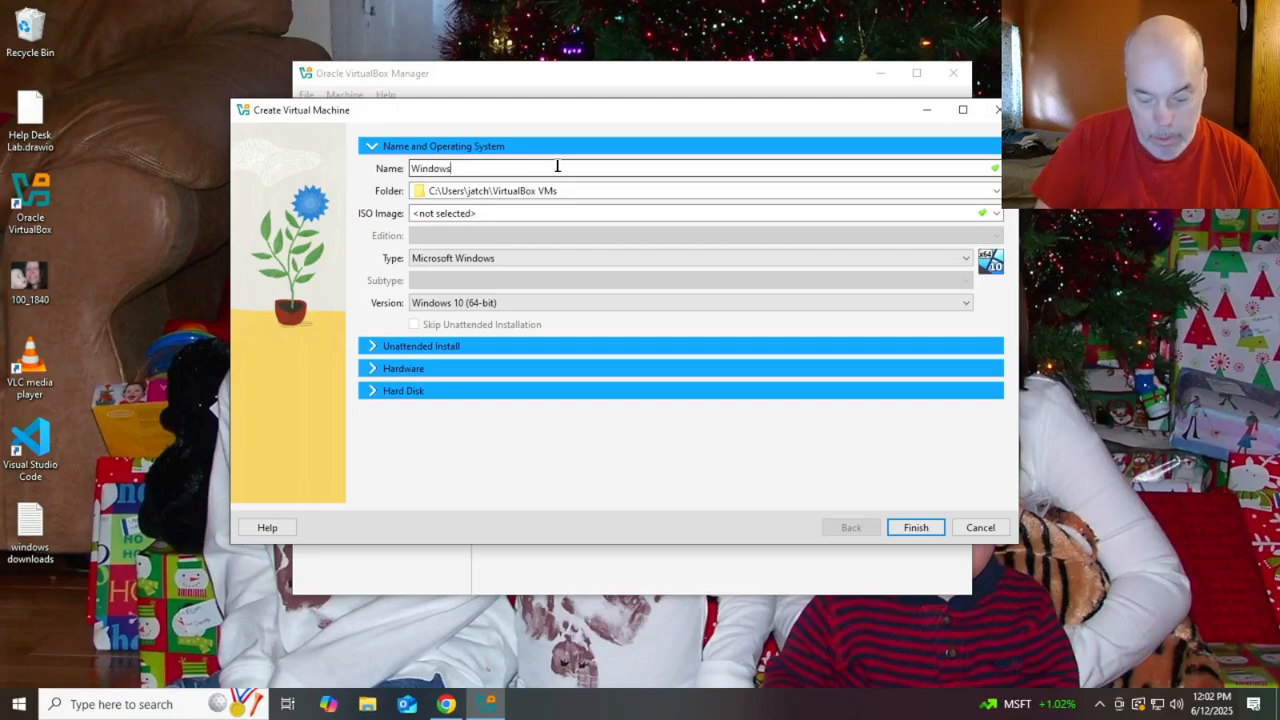
type("S")
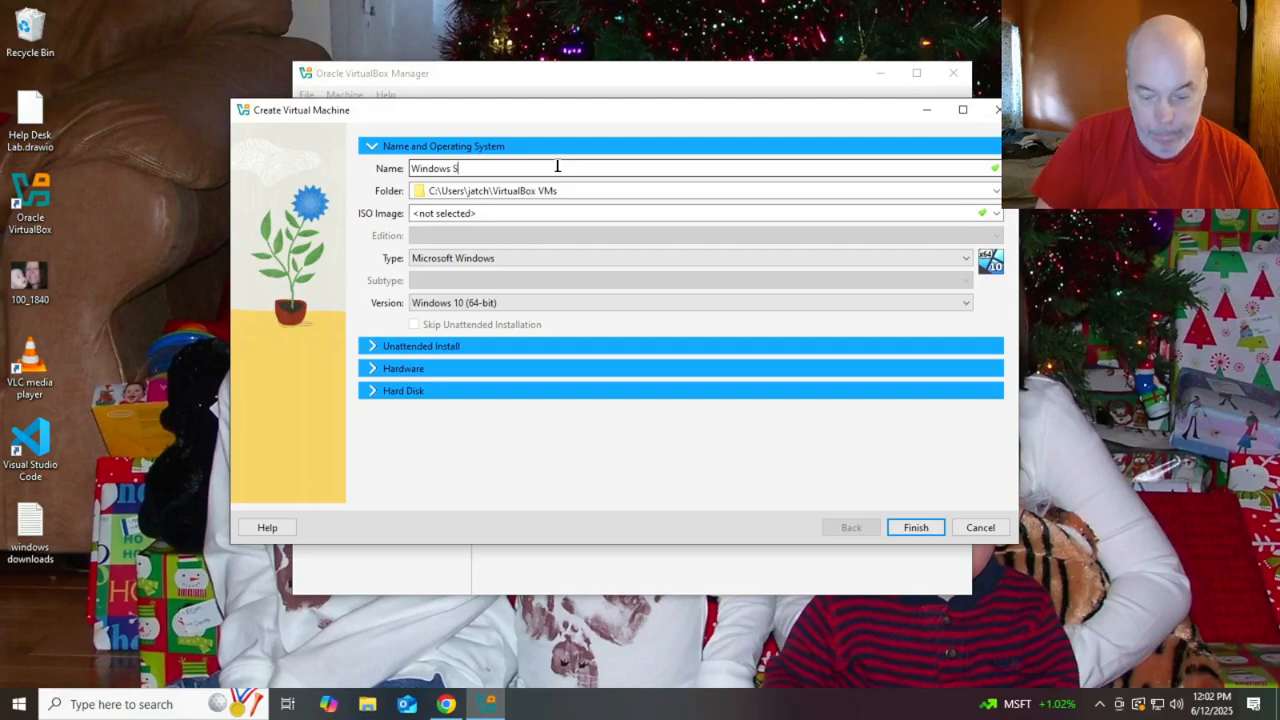
type("erver ")
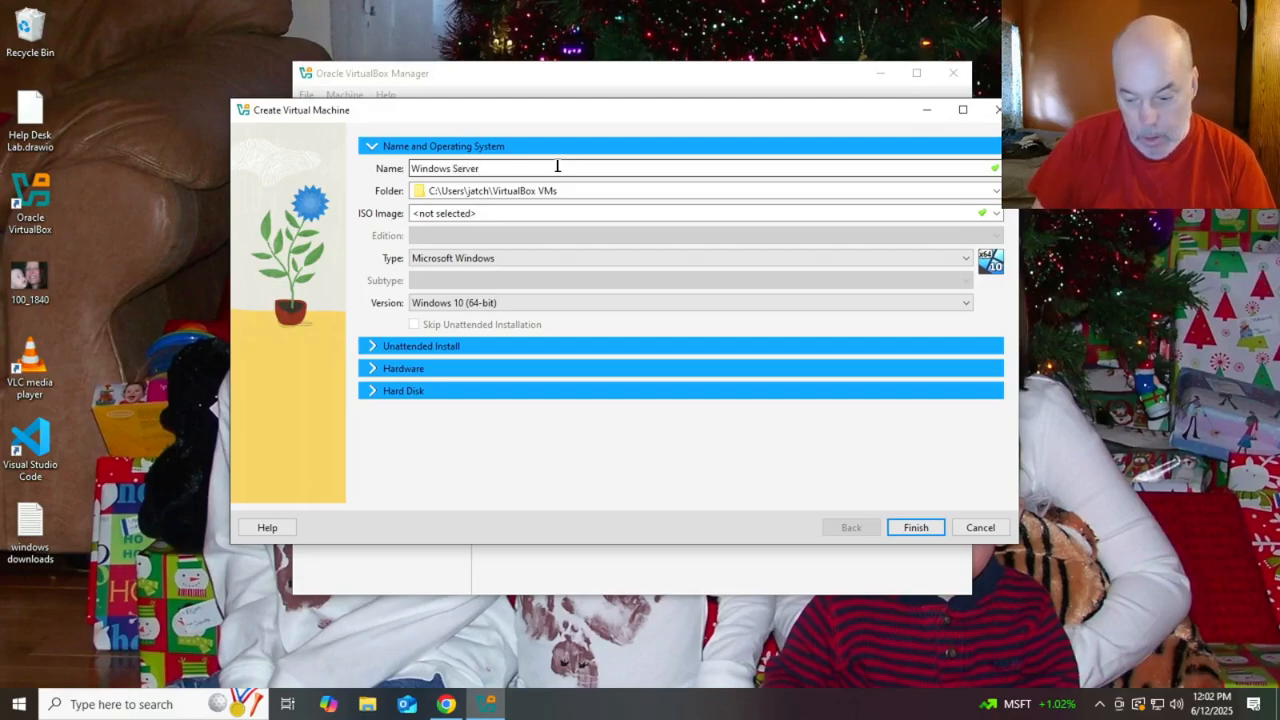
type("2022")
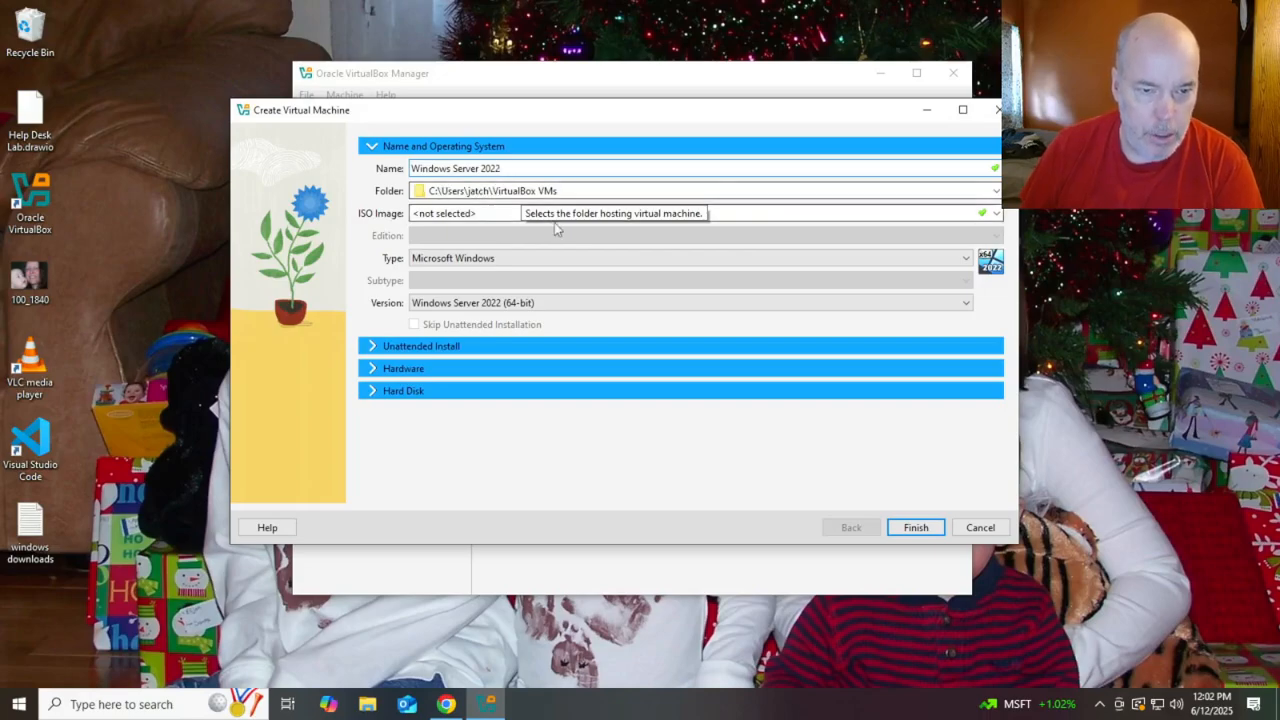
Attach SERVER_EVAL_x64FRE_en-us.iso, skip unattended installation, and finish creating the VM
left_click(997, 214)
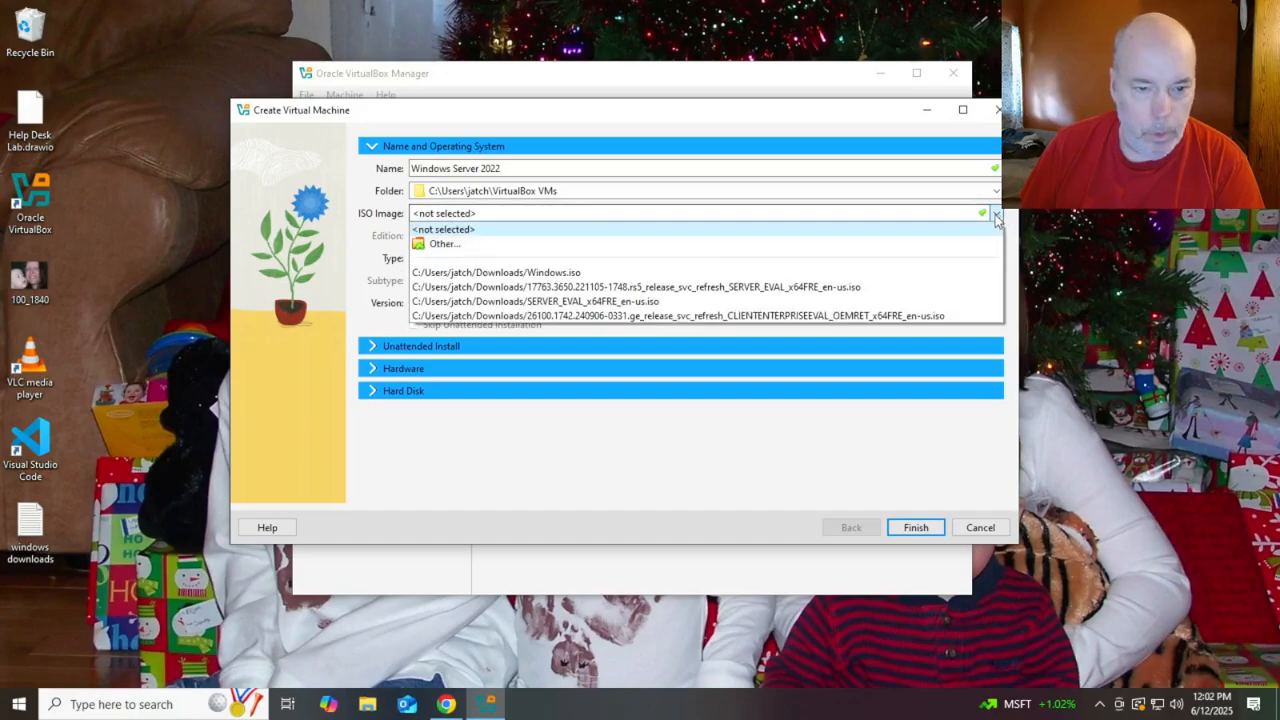
left_click(572, 304)
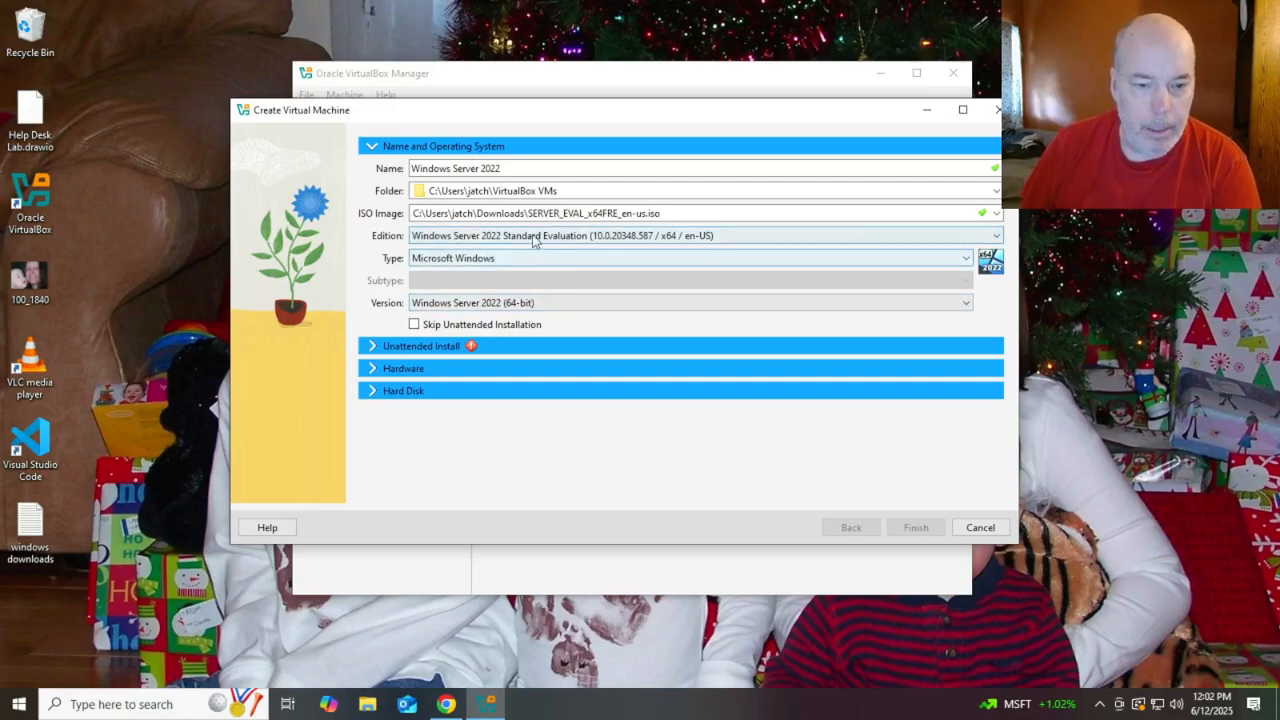
left_click(414, 324)
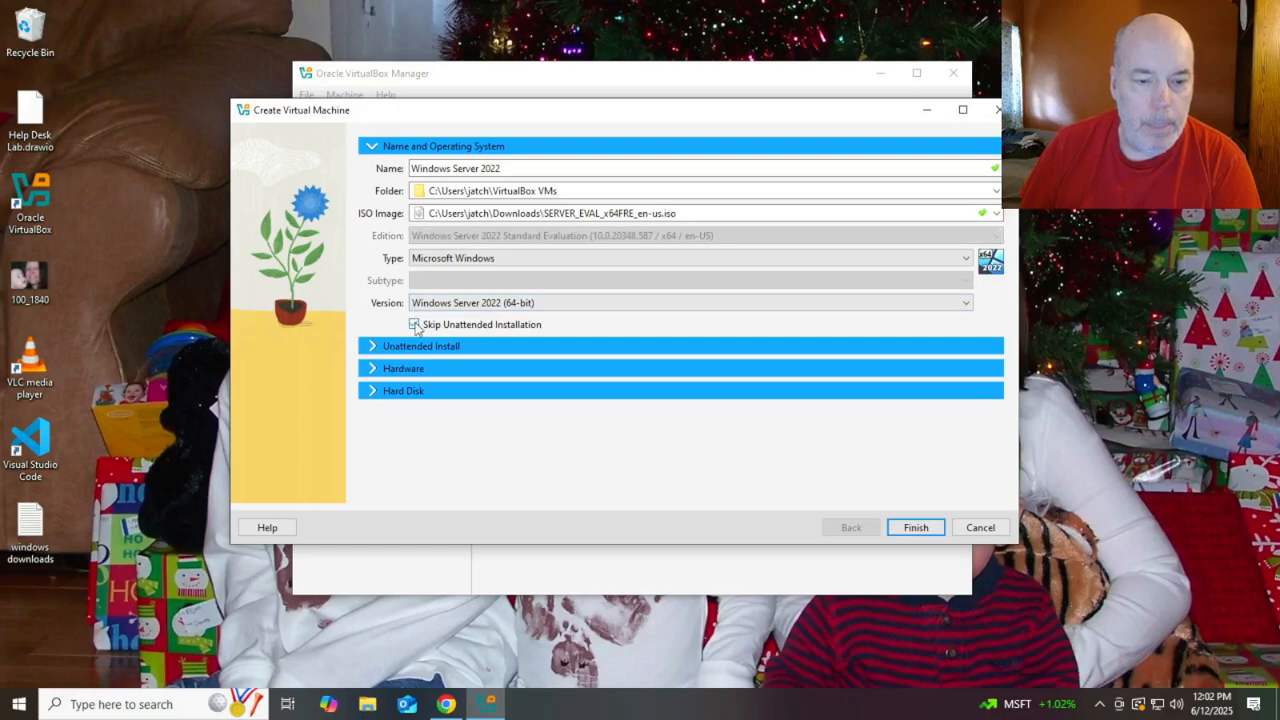
left_click(909, 529)
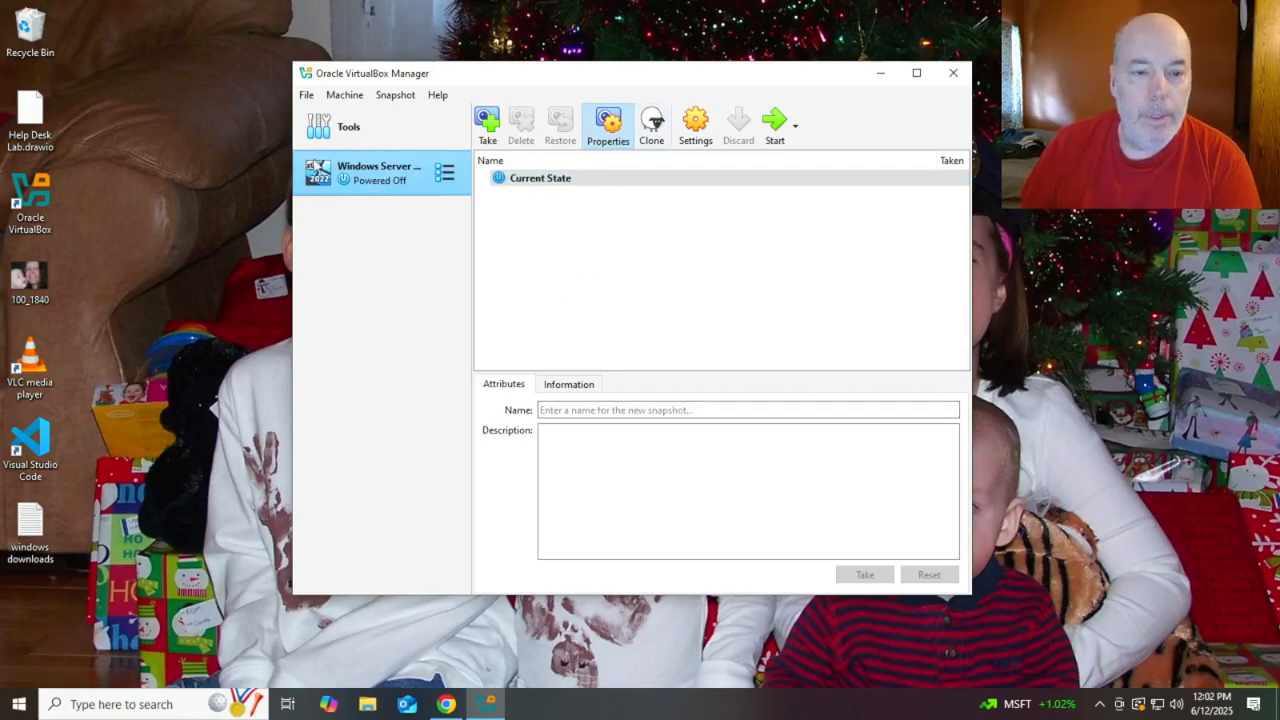
Raise the VM's base memory to 4096 MB and give it 2 CPUs
left_click(703, 124)
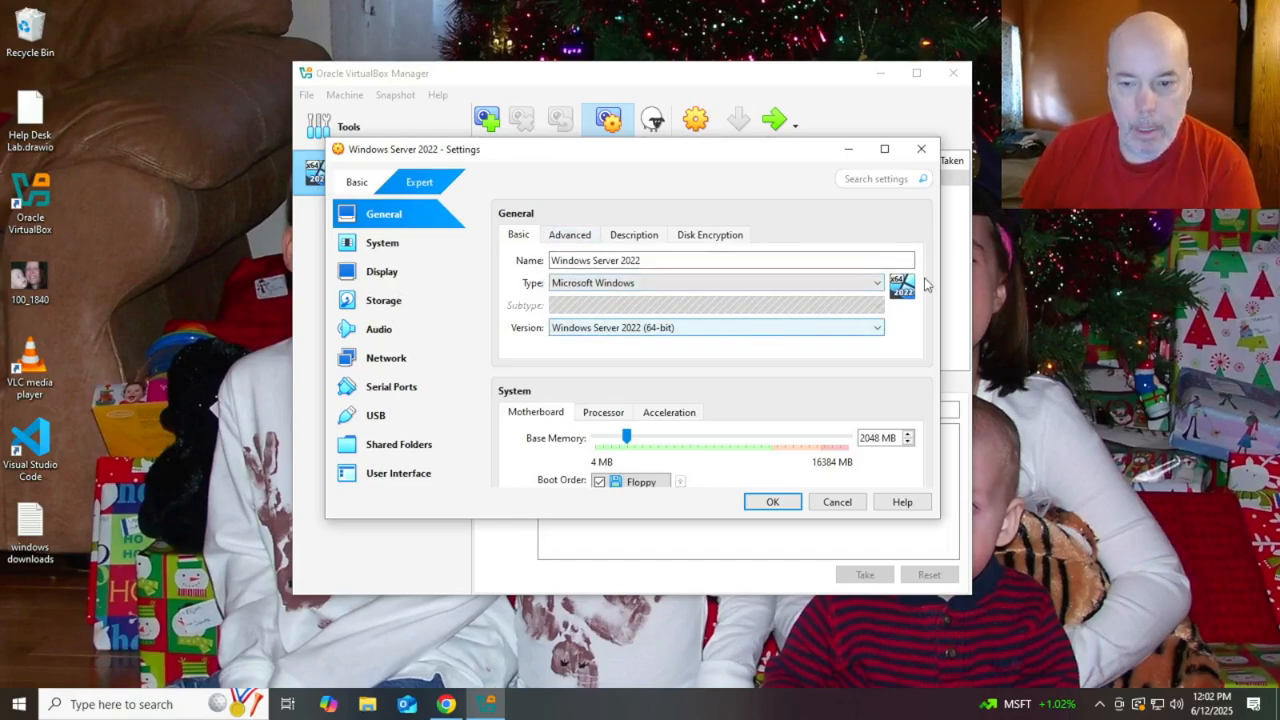
scroll(600, 374, "down", 2)
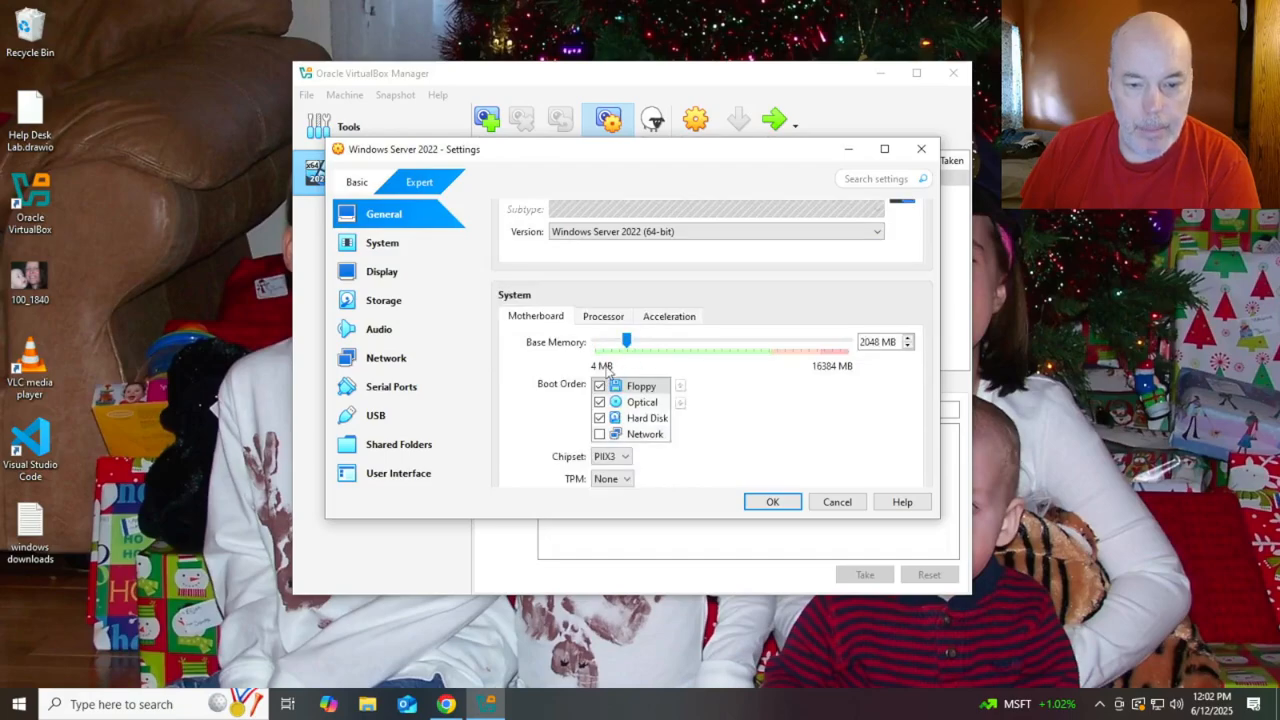
left_click(677, 343)
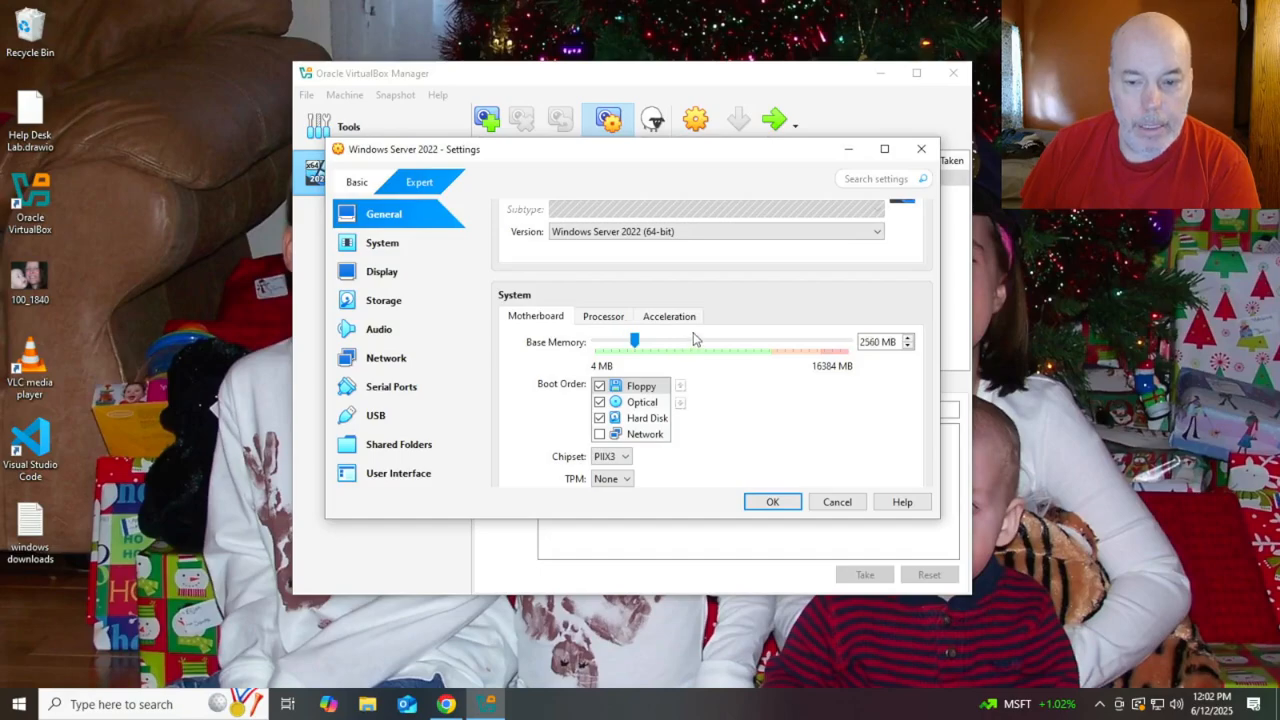
left_click(695, 343)
left_click(697, 344)
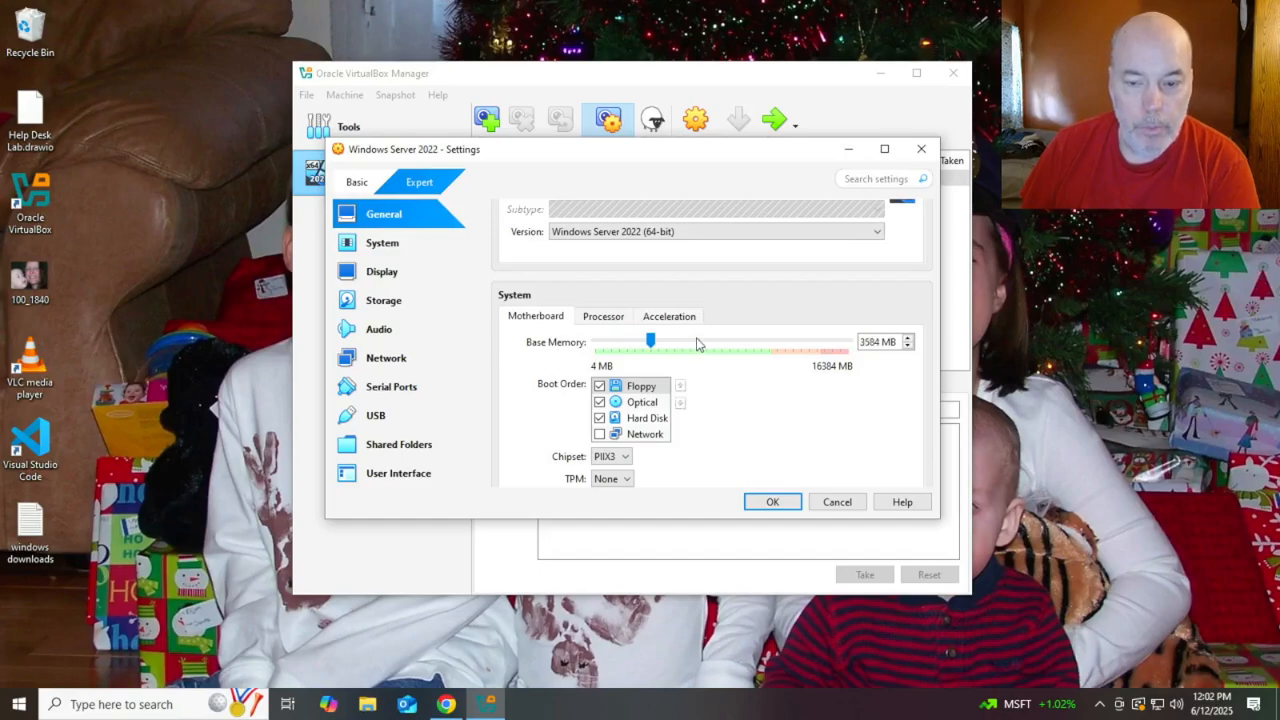
left_click(700, 343)
scroll(715, 360, "down", 2)
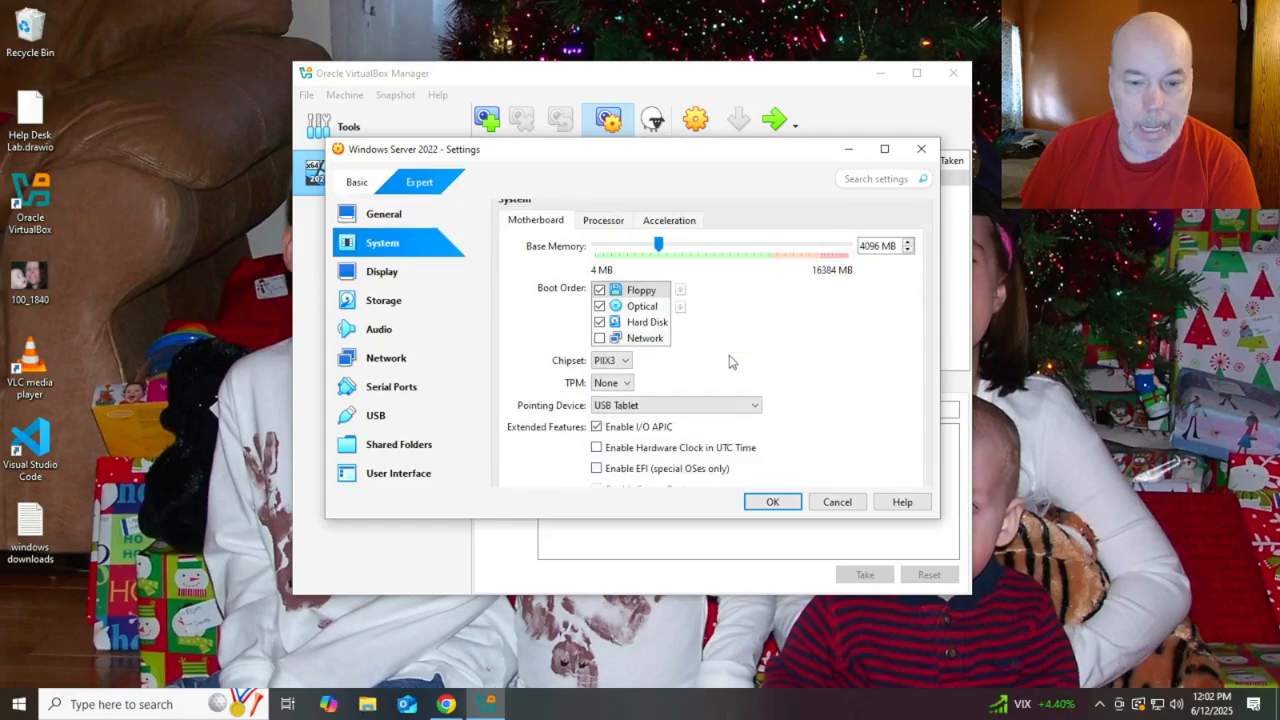
scroll(729, 362, "down", 4)
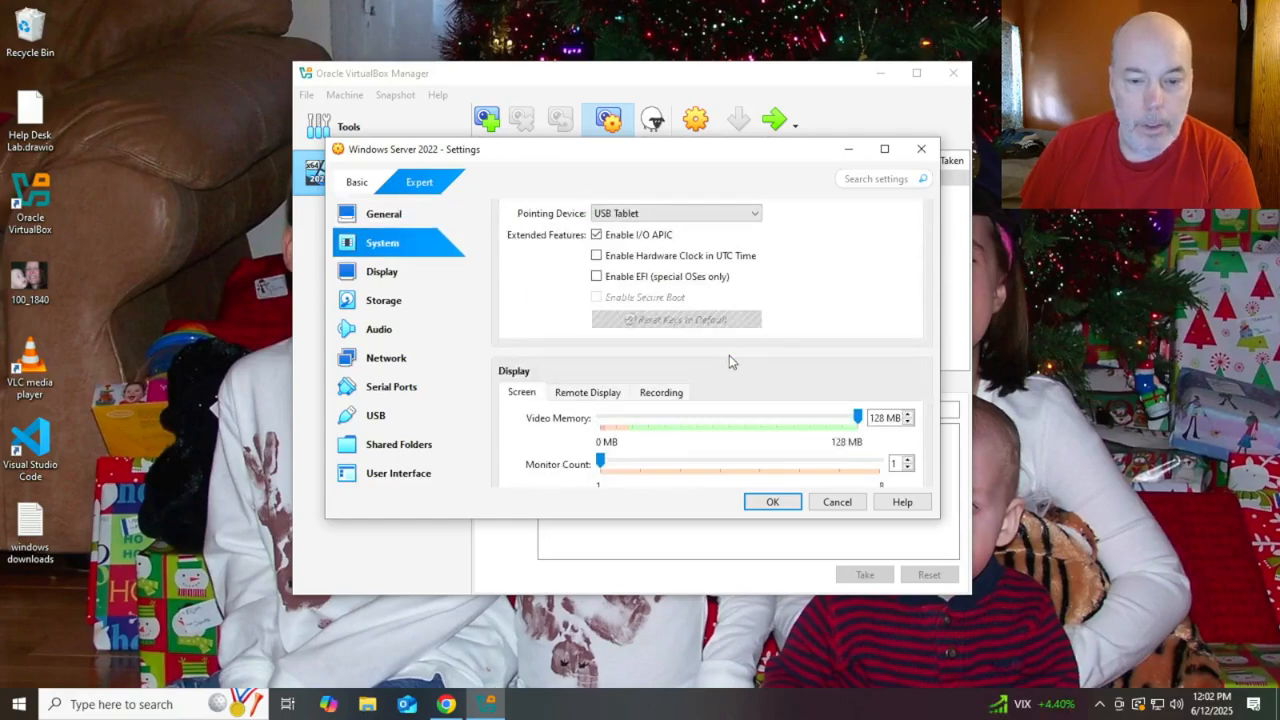
scroll(729, 362, "down", 1)
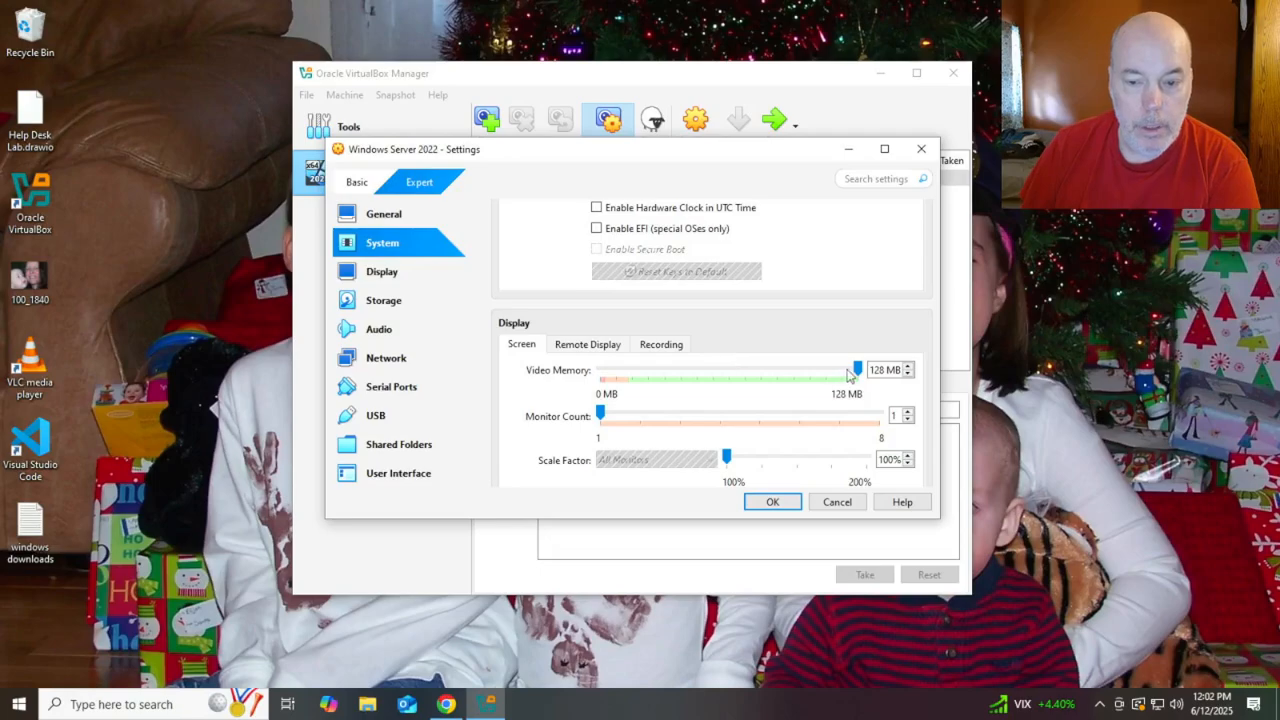
scroll(785, 379, "down", 5)
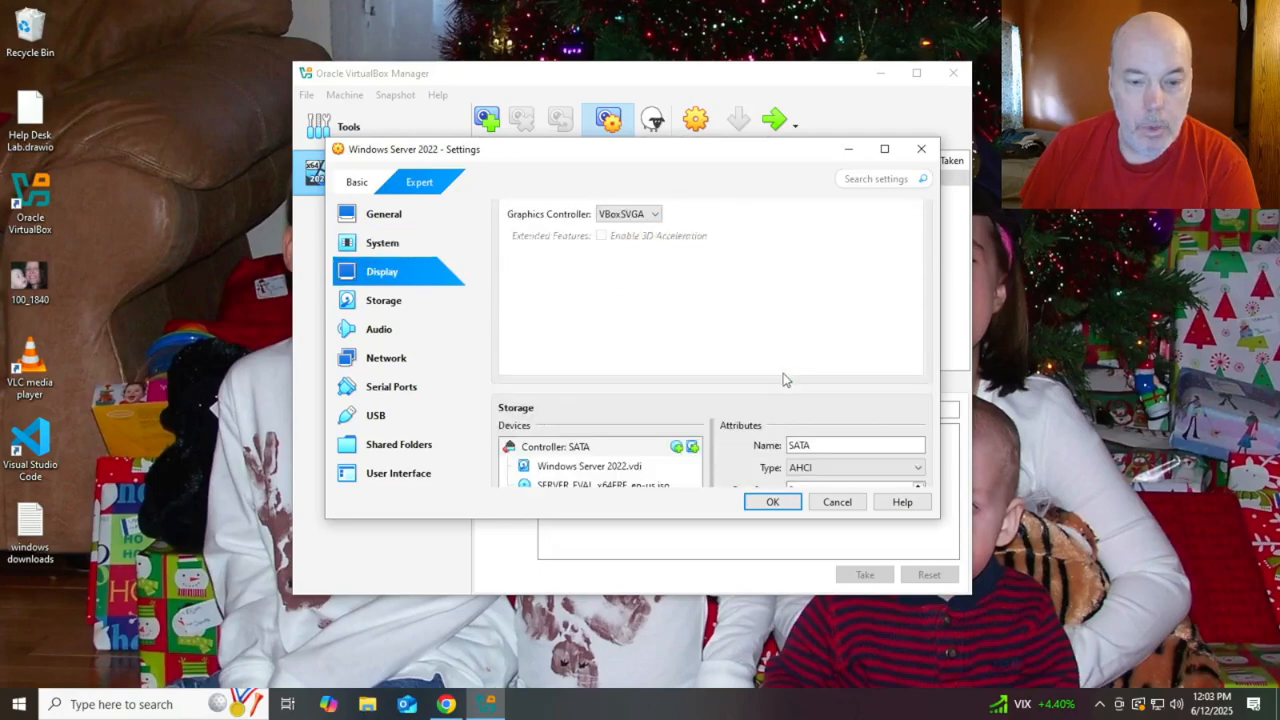
scroll(785, 379, "down", 6)
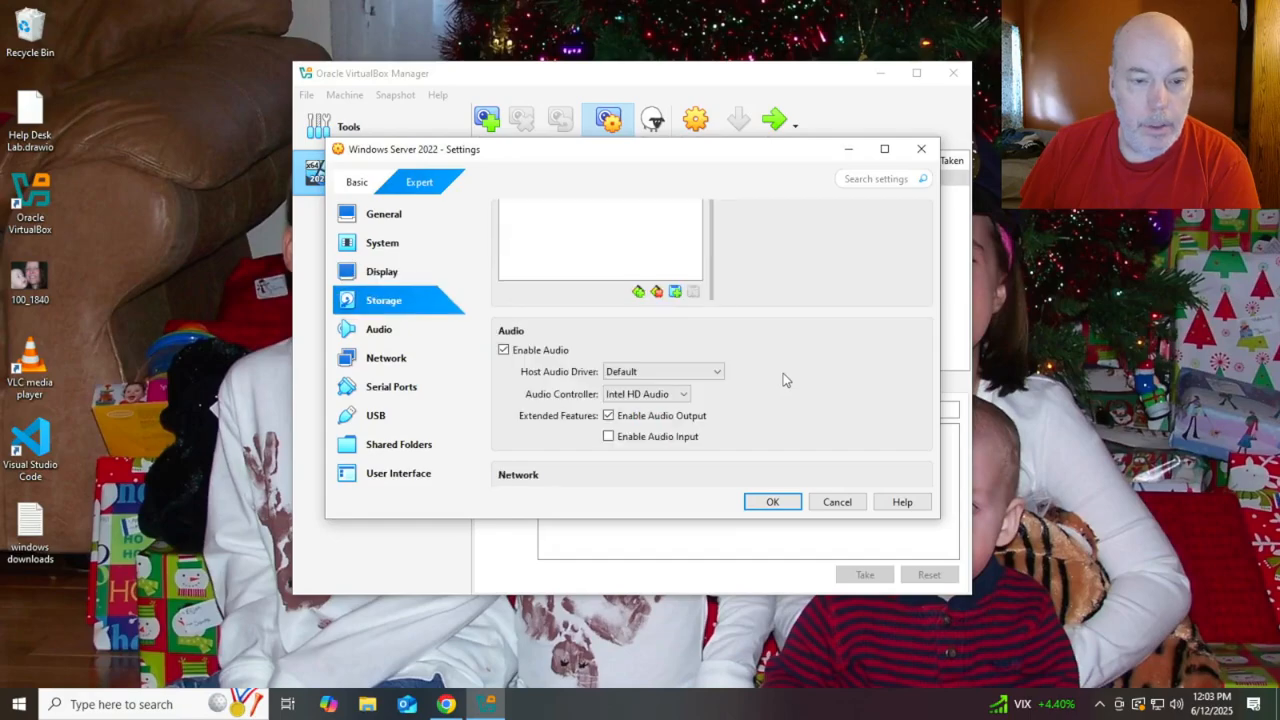
scroll(617, 379, "up", 4)
scroll(617, 379, "up", 4)
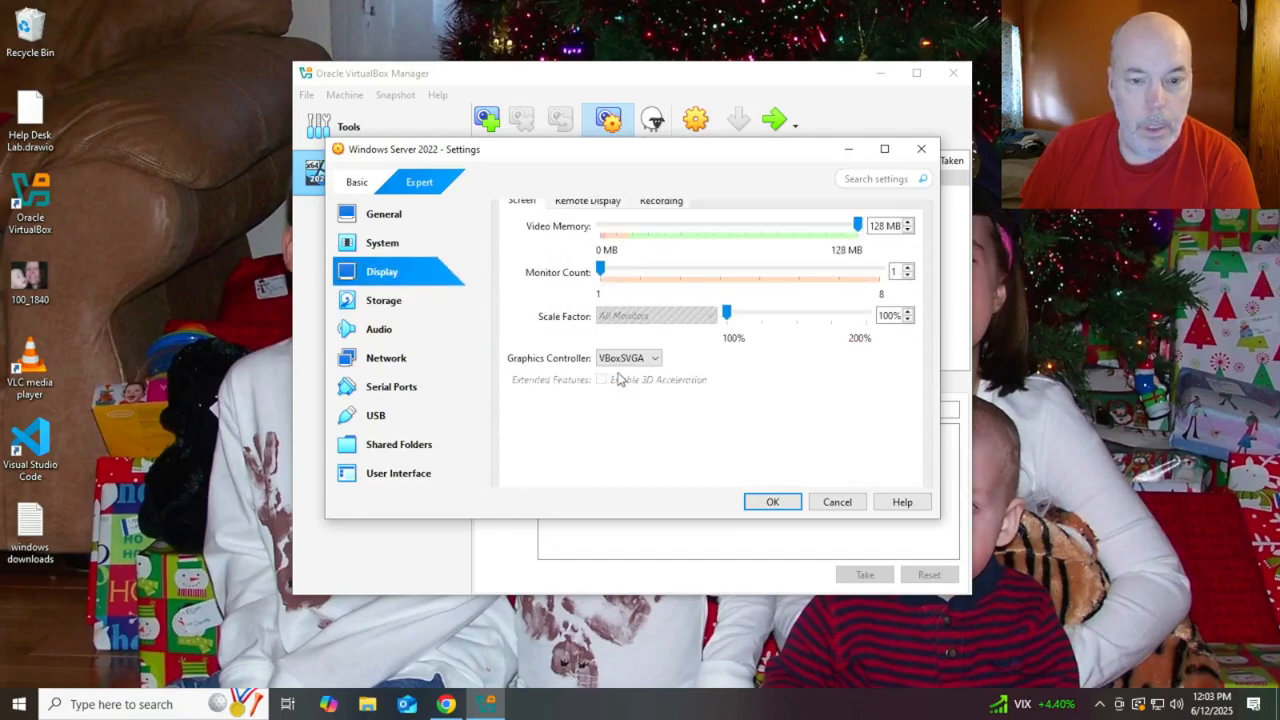
scroll(617, 379, "up", 6)
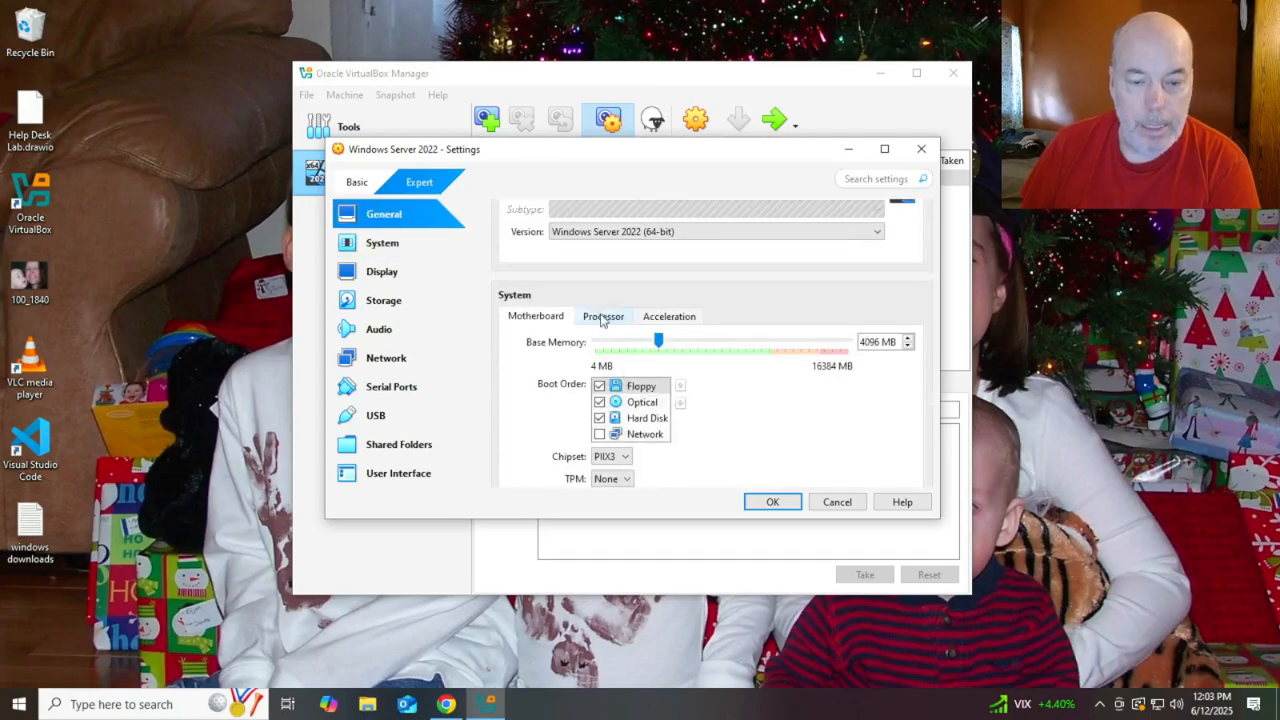
left_click(602, 318)
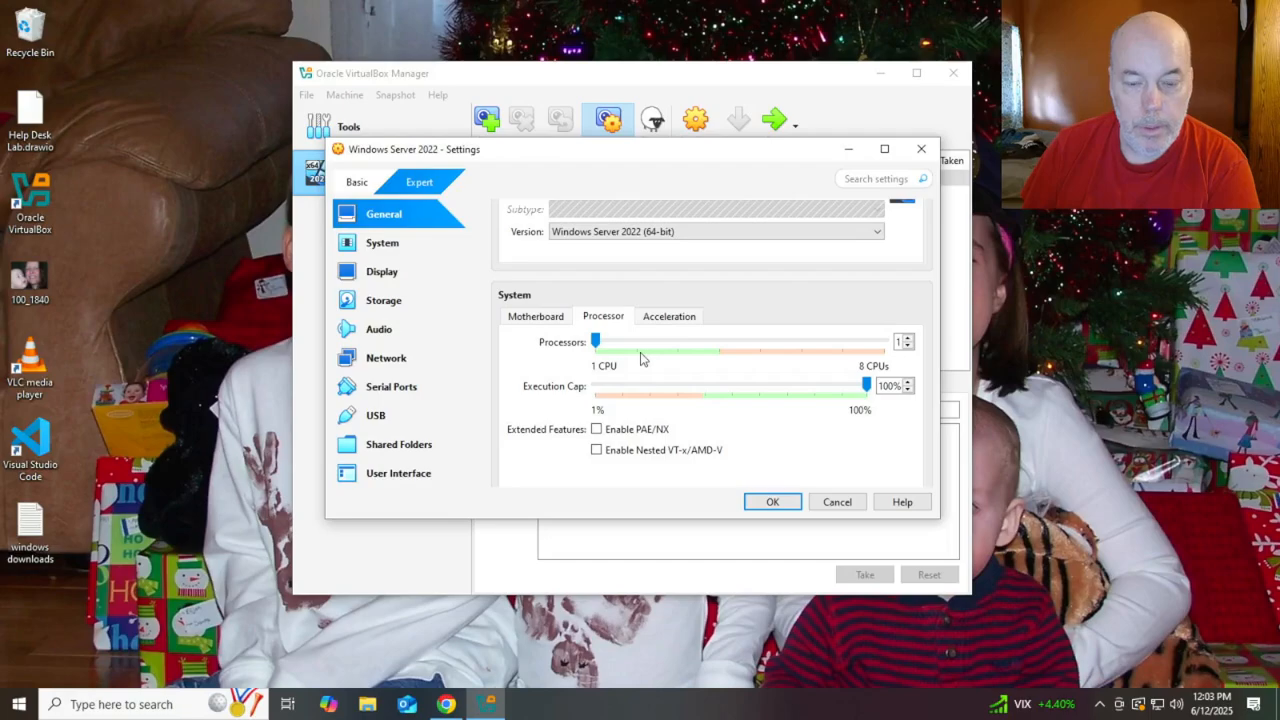
left_click(635, 347)
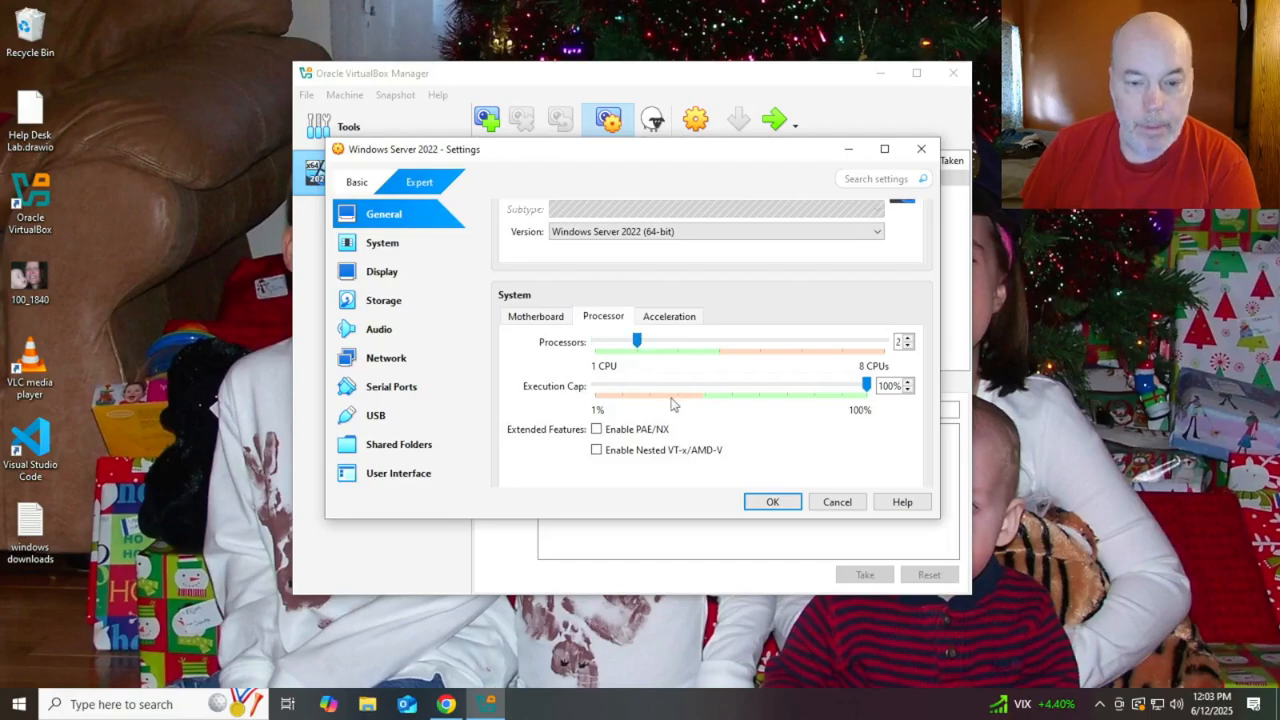
Set Shared Clipboard and Drag'n'Drop to Bidirectional and save the settings
scroll(675, 398, "up", 2)
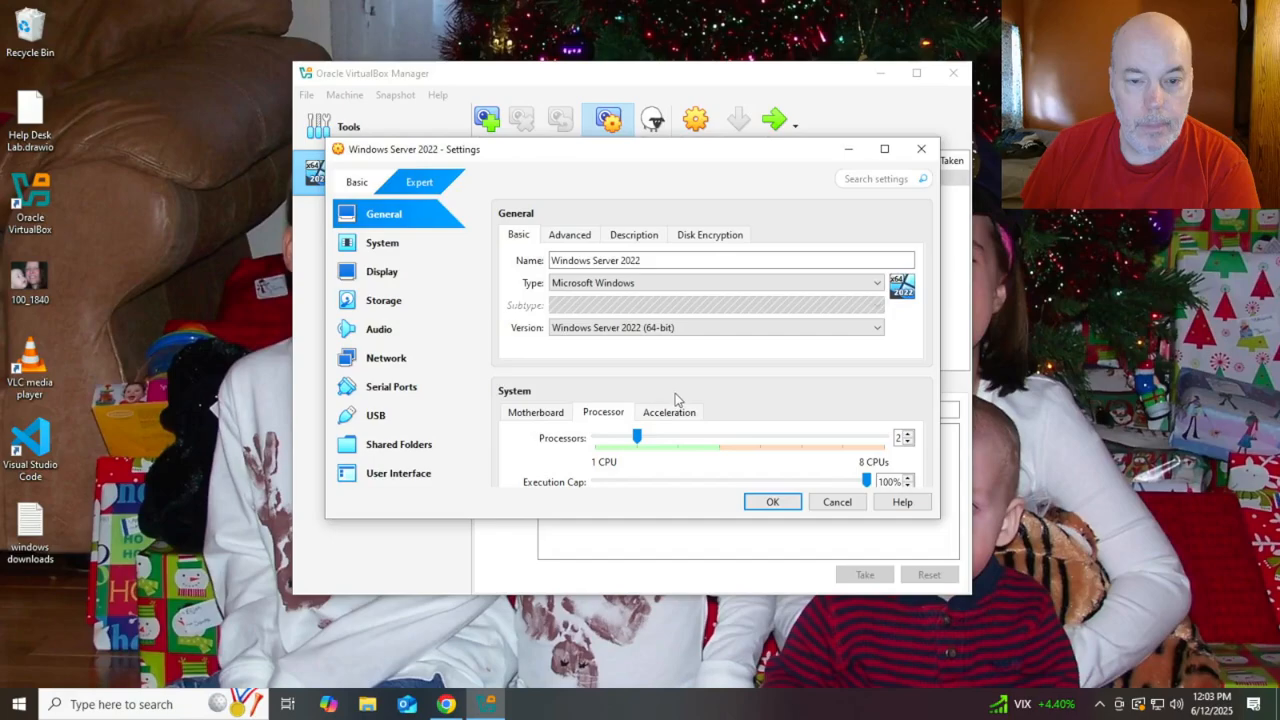
left_click(573, 236)
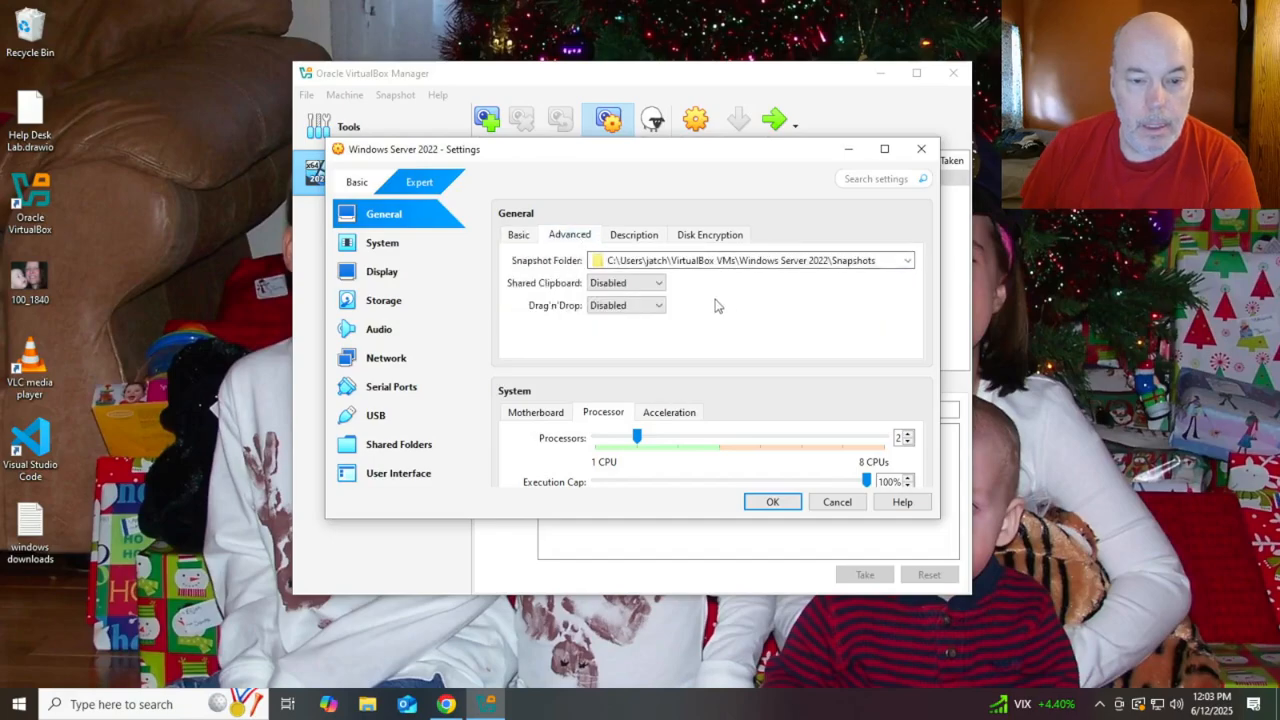
left_click(657, 284)
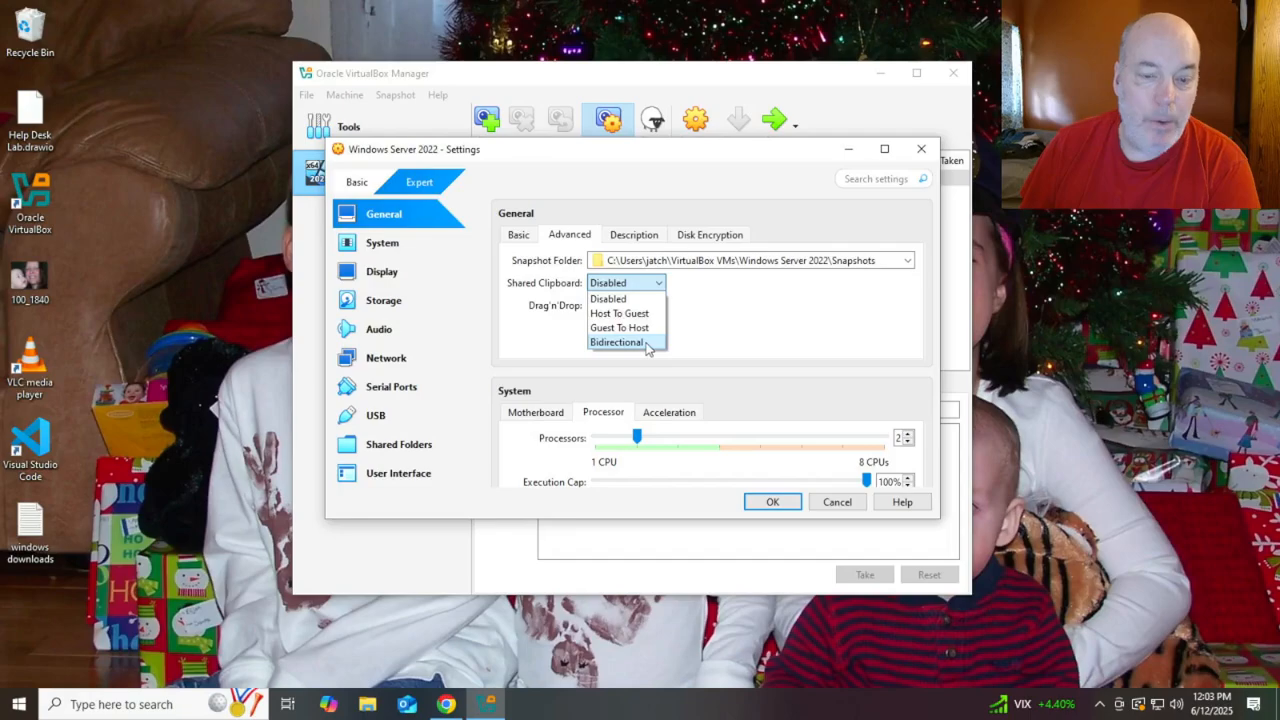
left_click(645, 345)
left_click(655, 306)
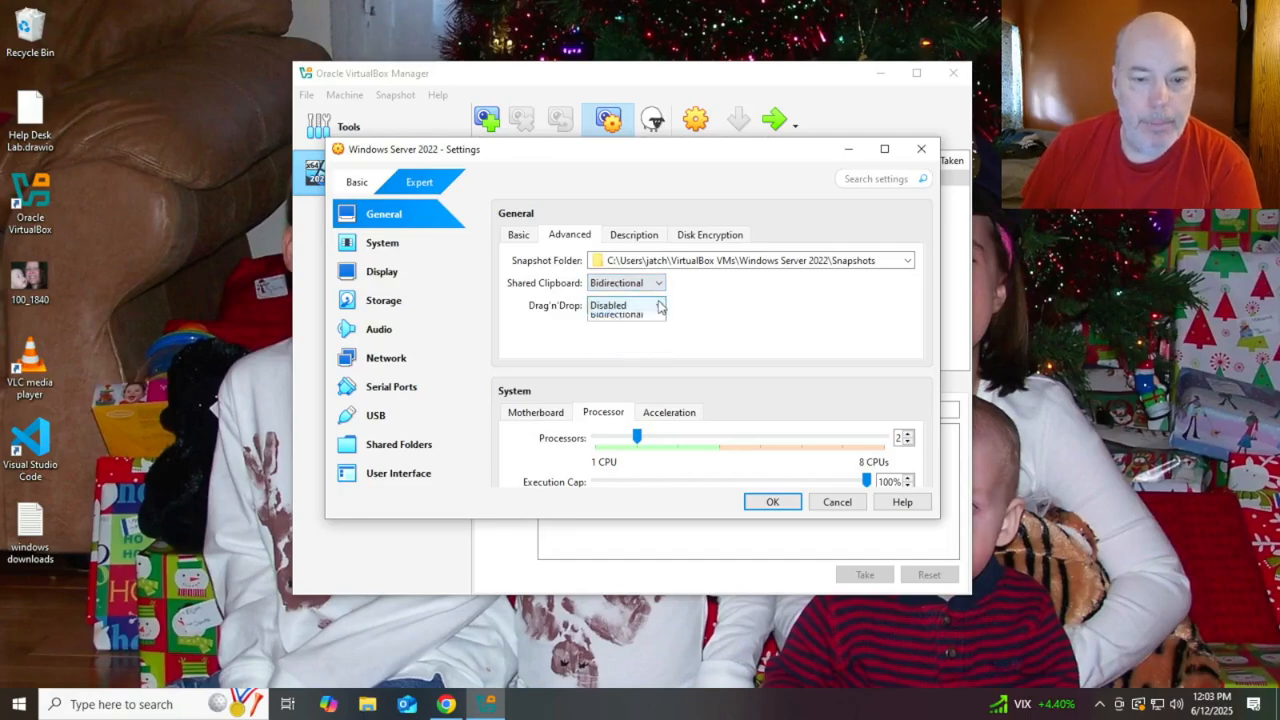
left_click(645, 366)
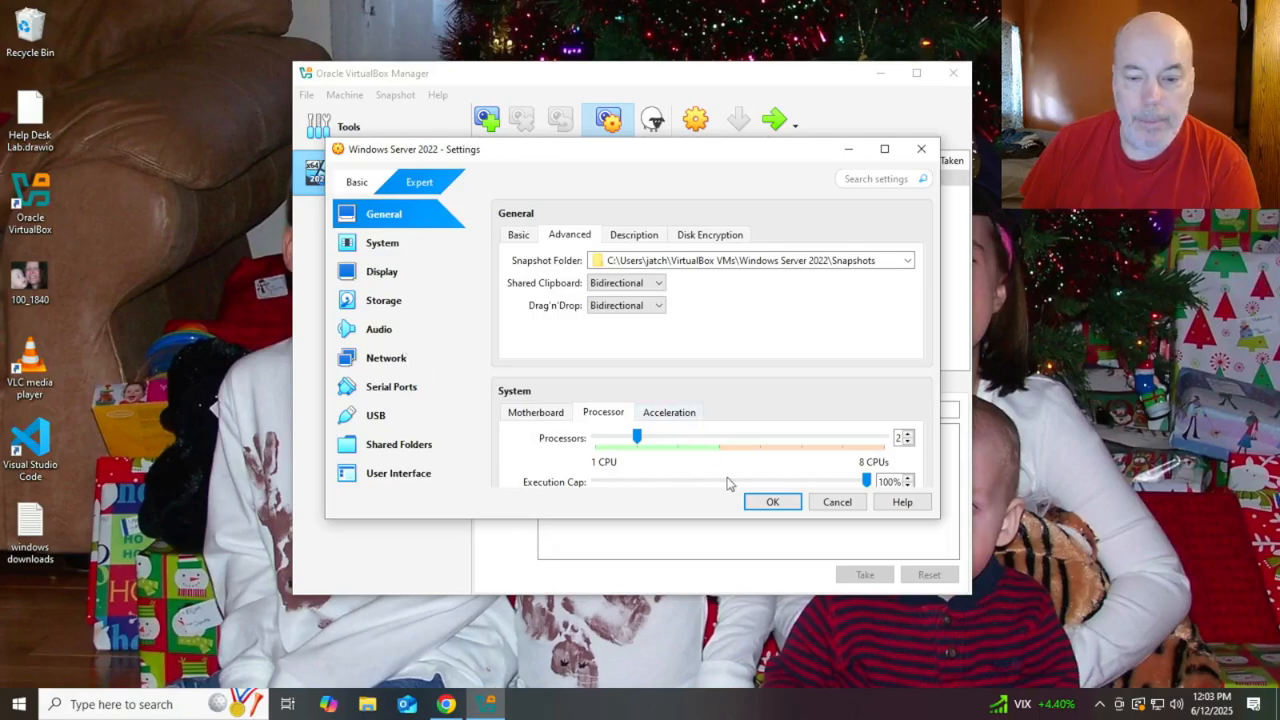
left_click(768, 501)
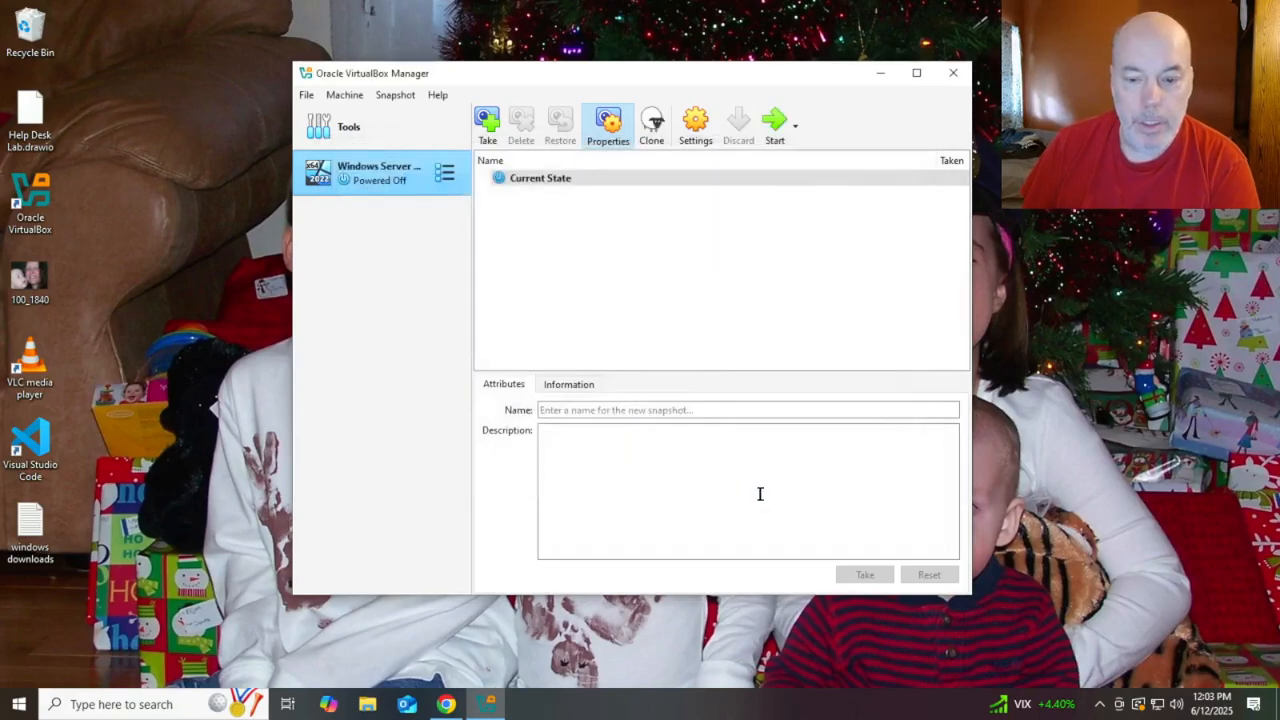
Start the Windows Server 2022 VM and wait for the setup language page
left_click(779, 124)
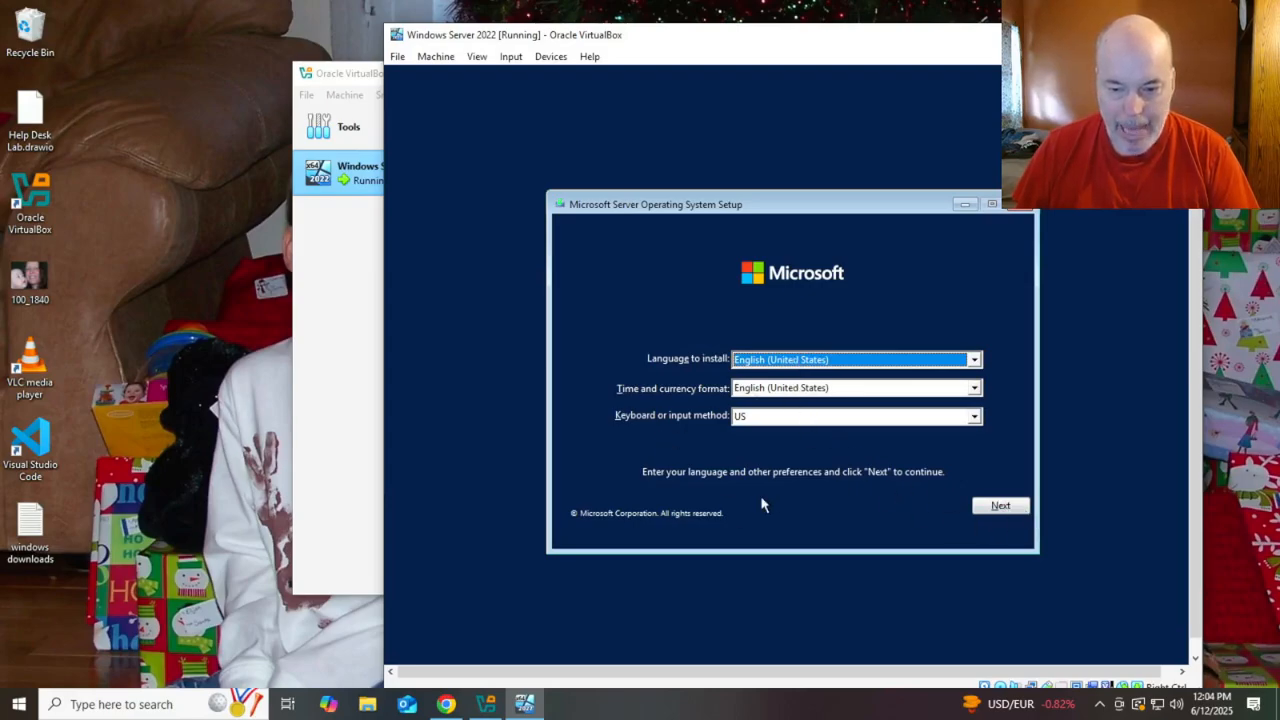
Keep the default language settings and choose Standard Evaluation (Desktop Experience)
left_click(1000, 507)
left_click(793, 379)
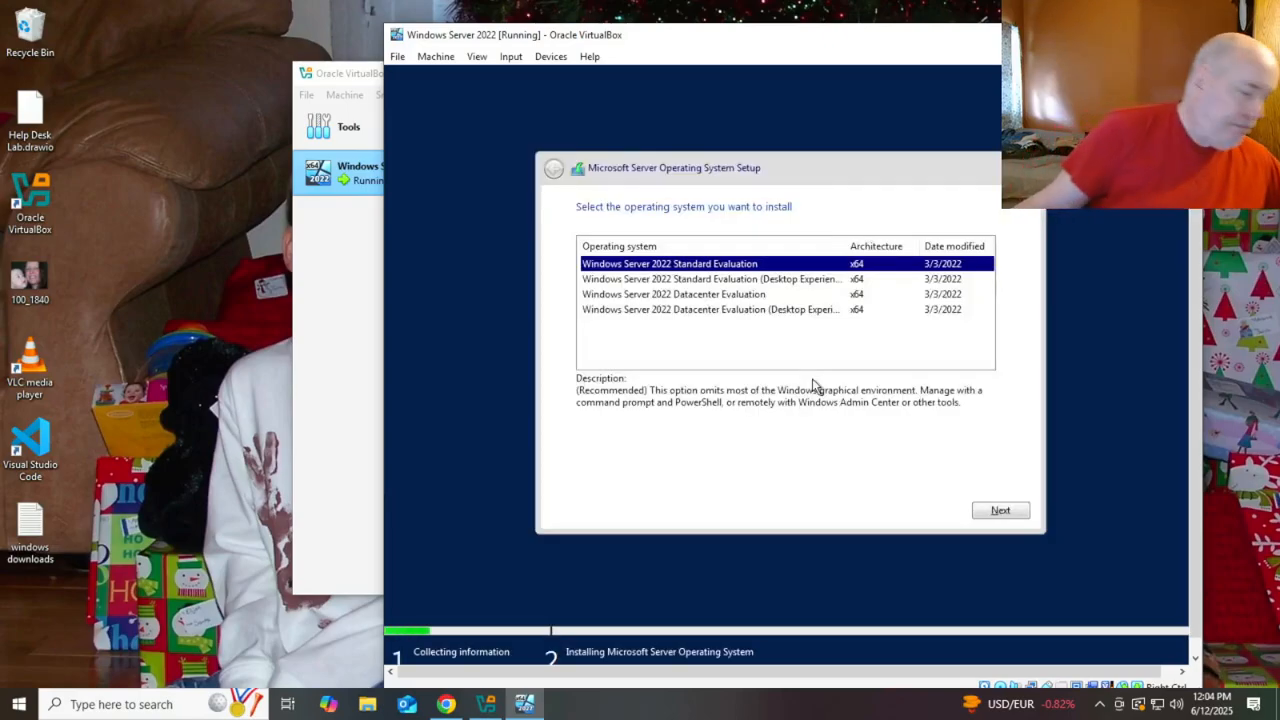
left_click(760, 282)
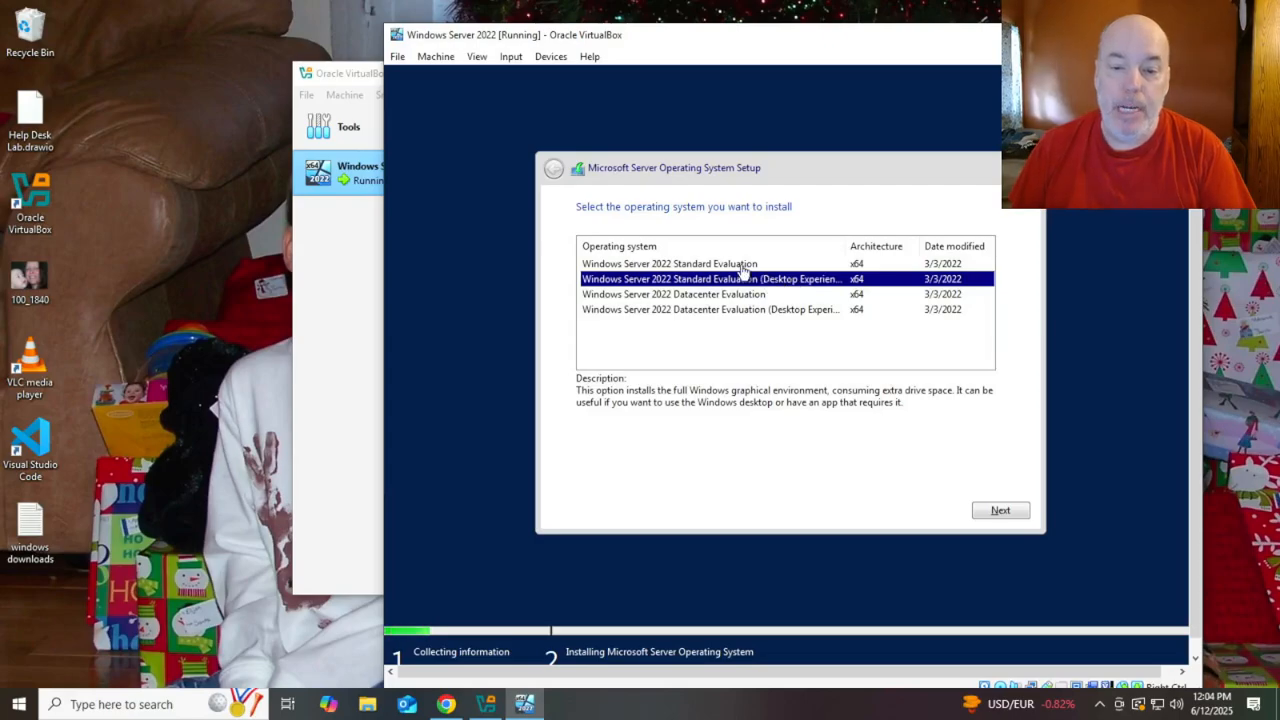
left_click(1003, 510)
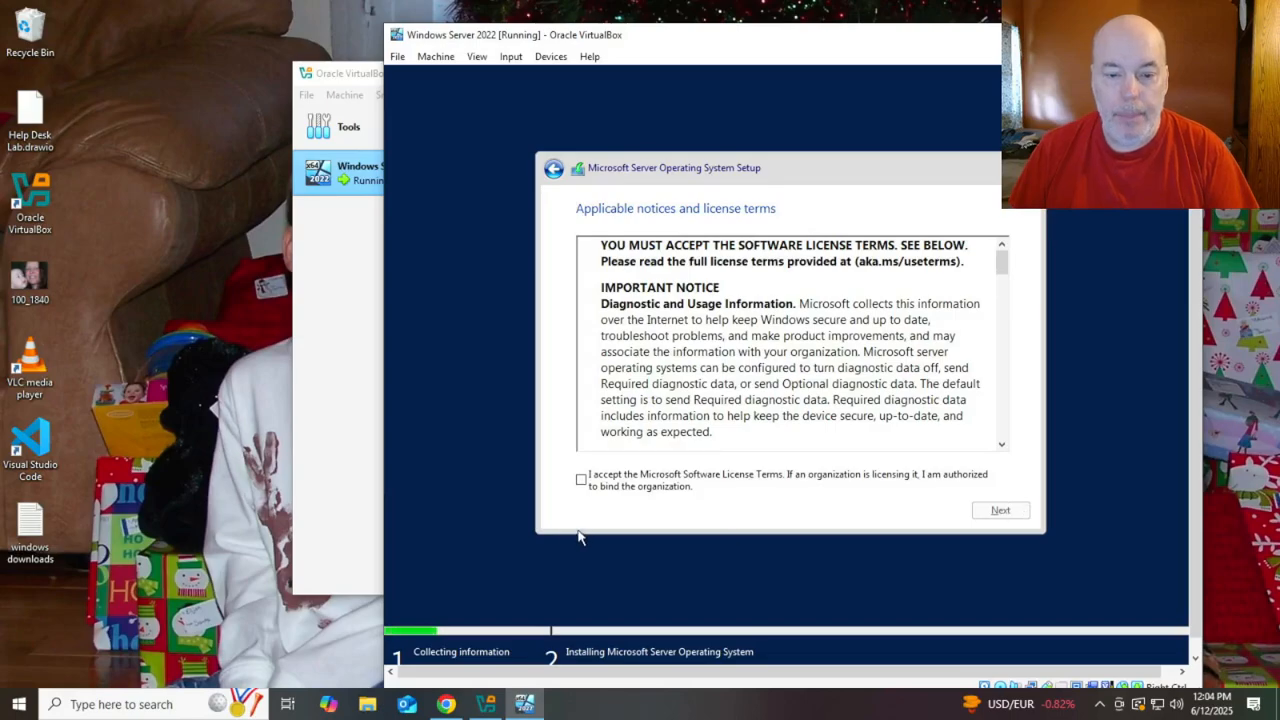
Accept the licence and start a Custom install onto Drive 0's 50 GB unallocated space
left_click(581, 480)
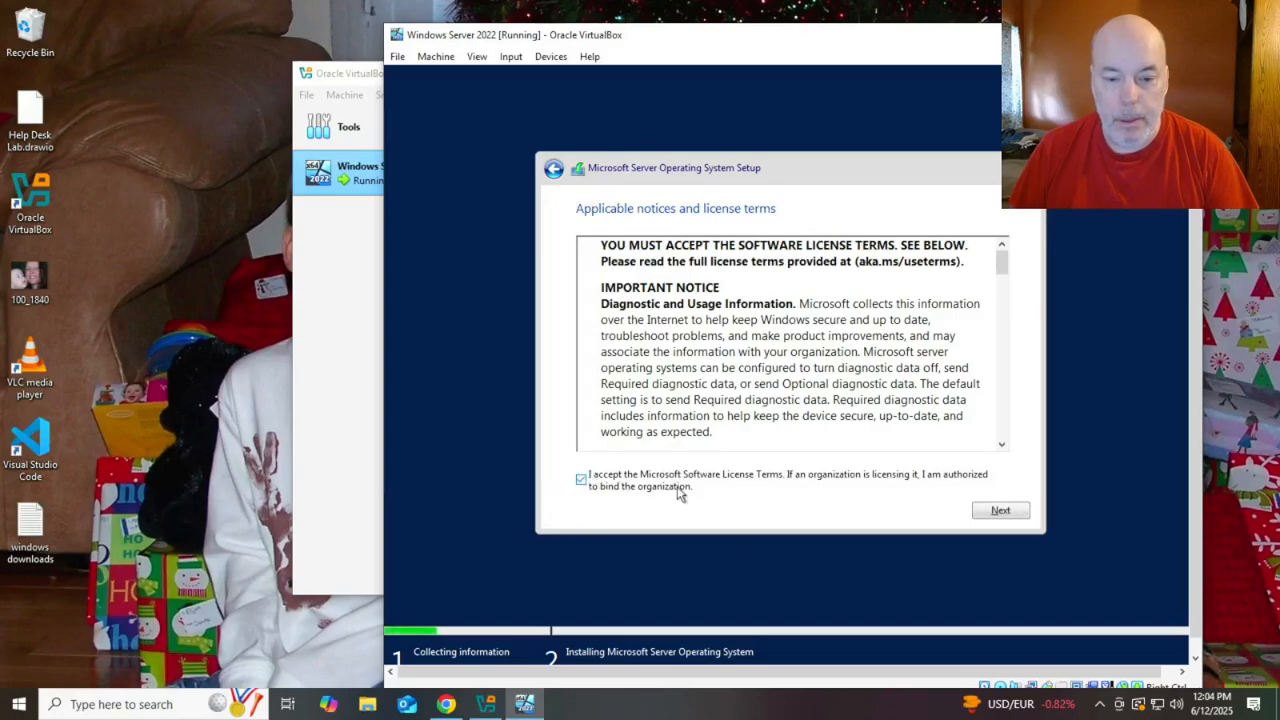
left_click(993, 512)
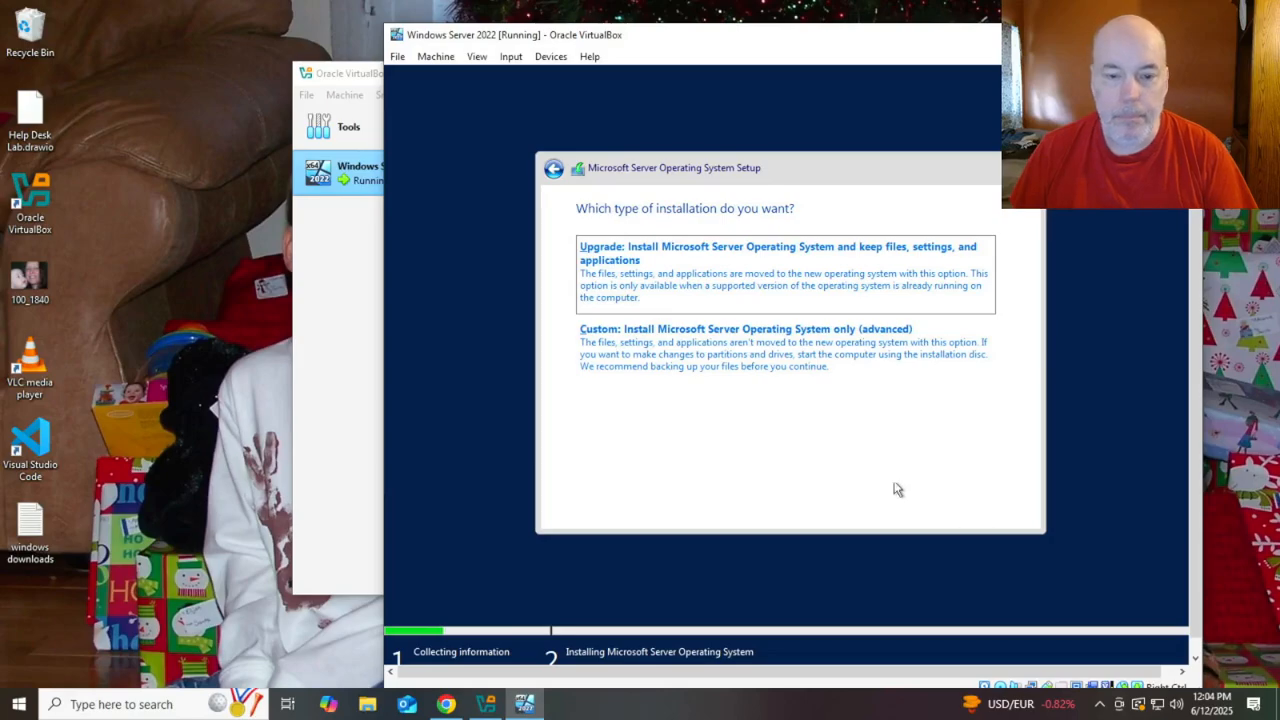
left_click(795, 363)
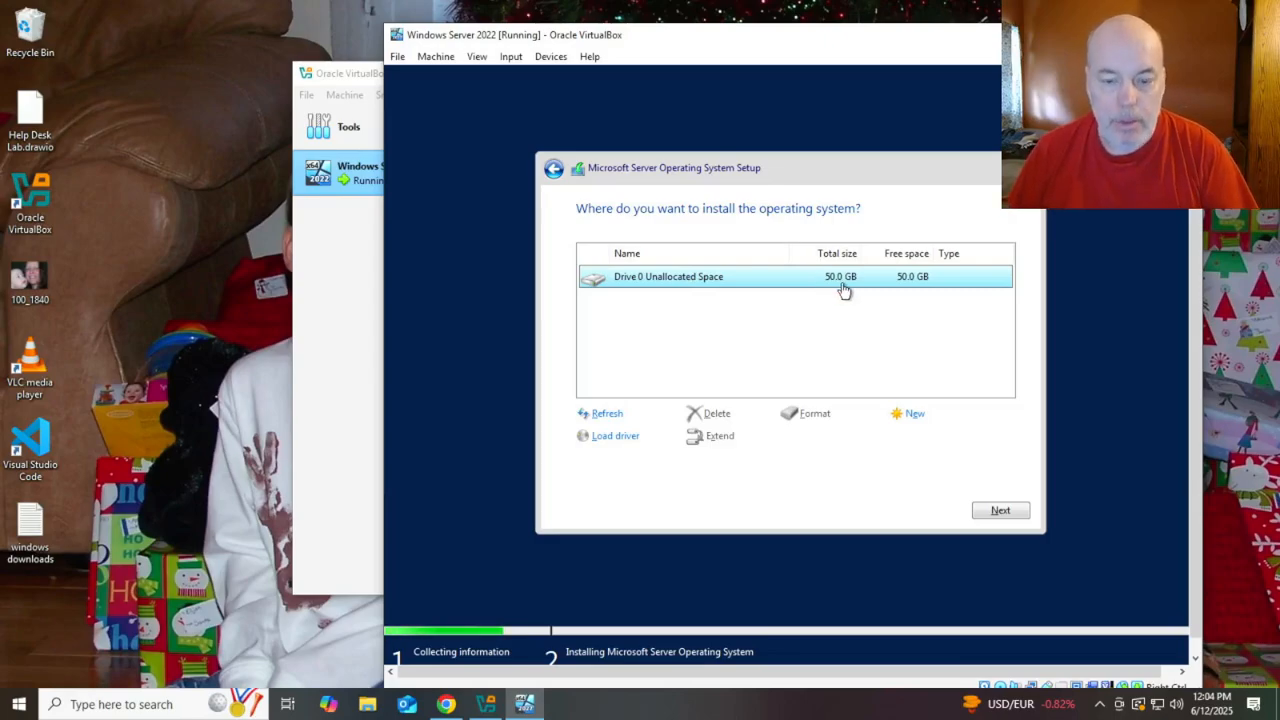
left_click(1000, 511)
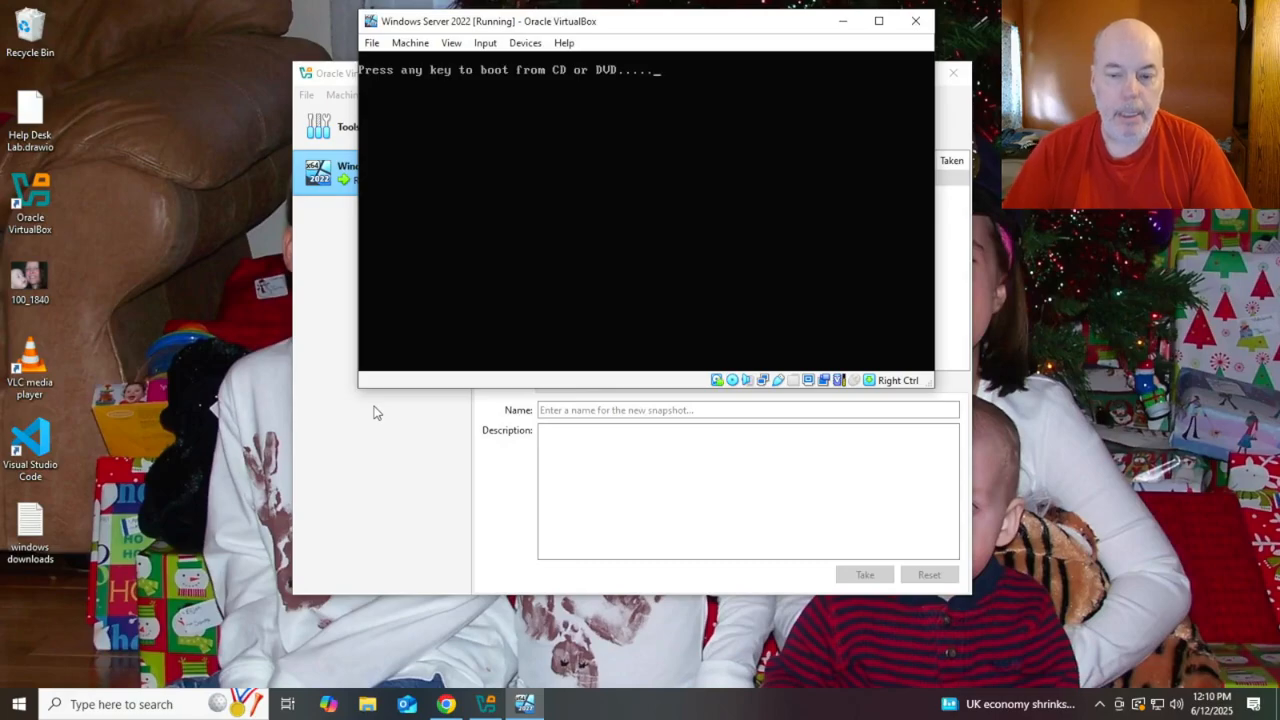
Press Enter at the boot prompt so Windows continues to the Customize settings page
key("Return")
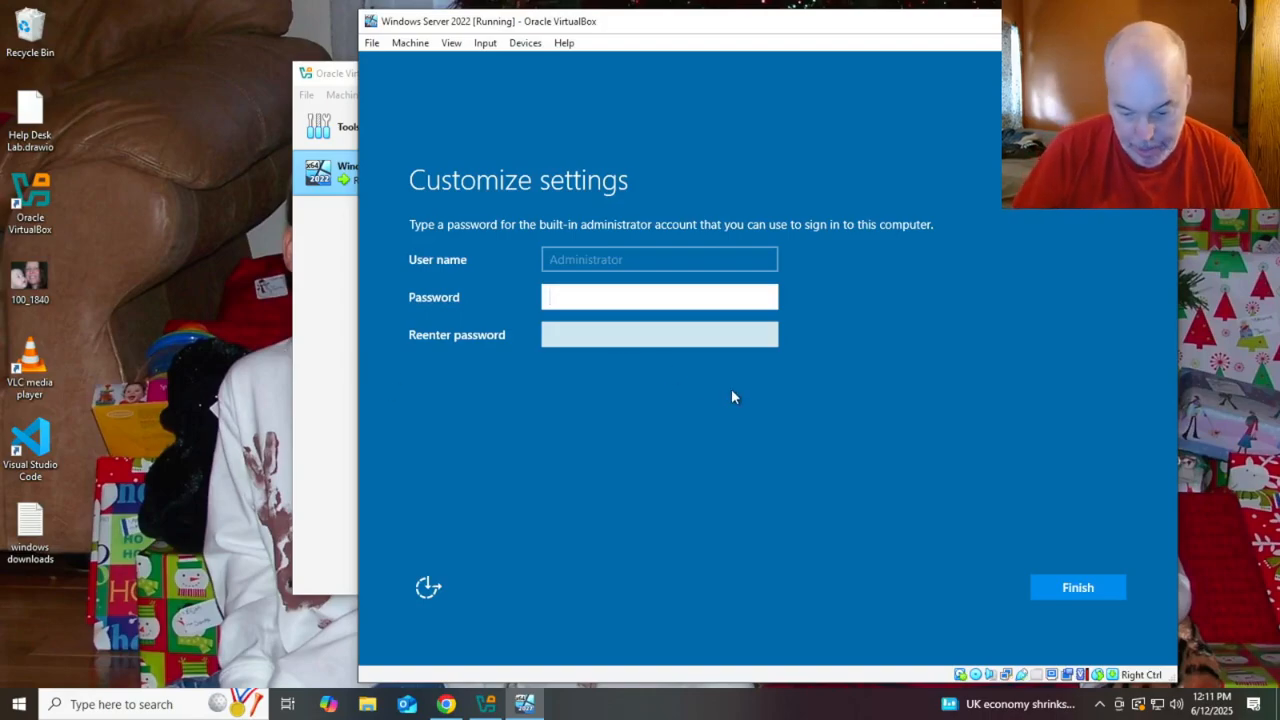
Enter and confirm the Administrator password, then finish setup
type("P@ssw")
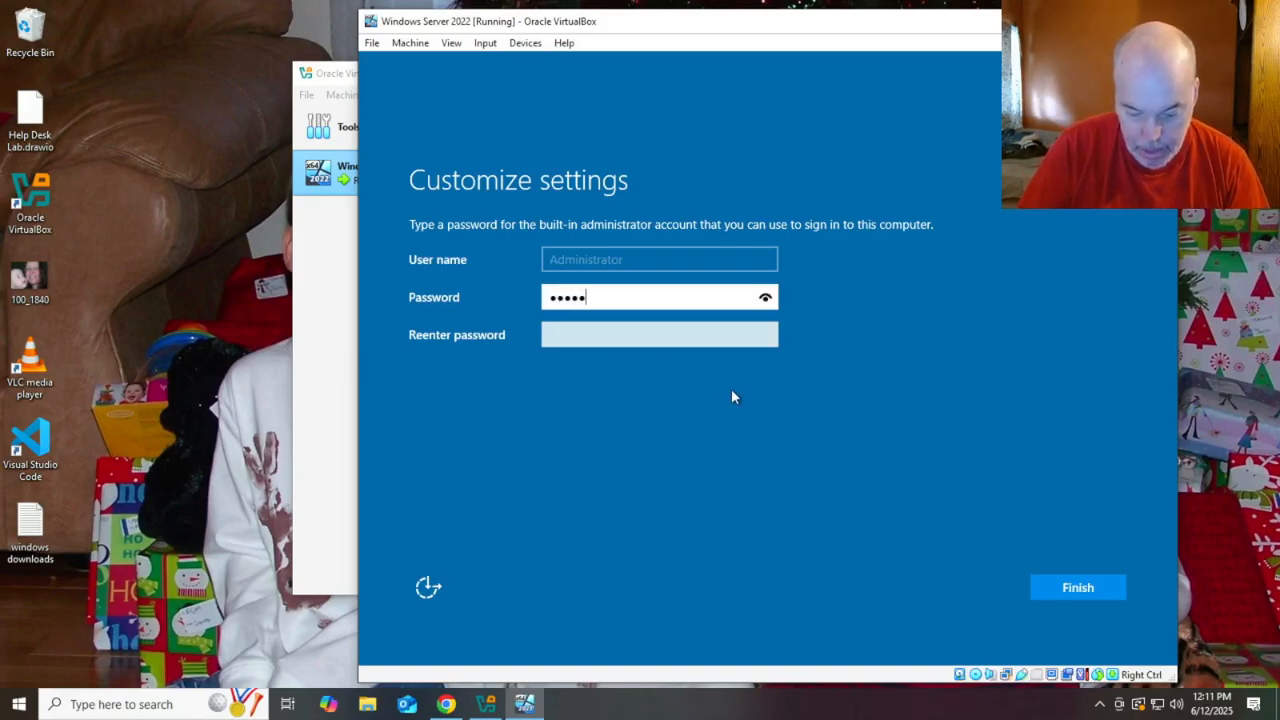
type("0rd!")
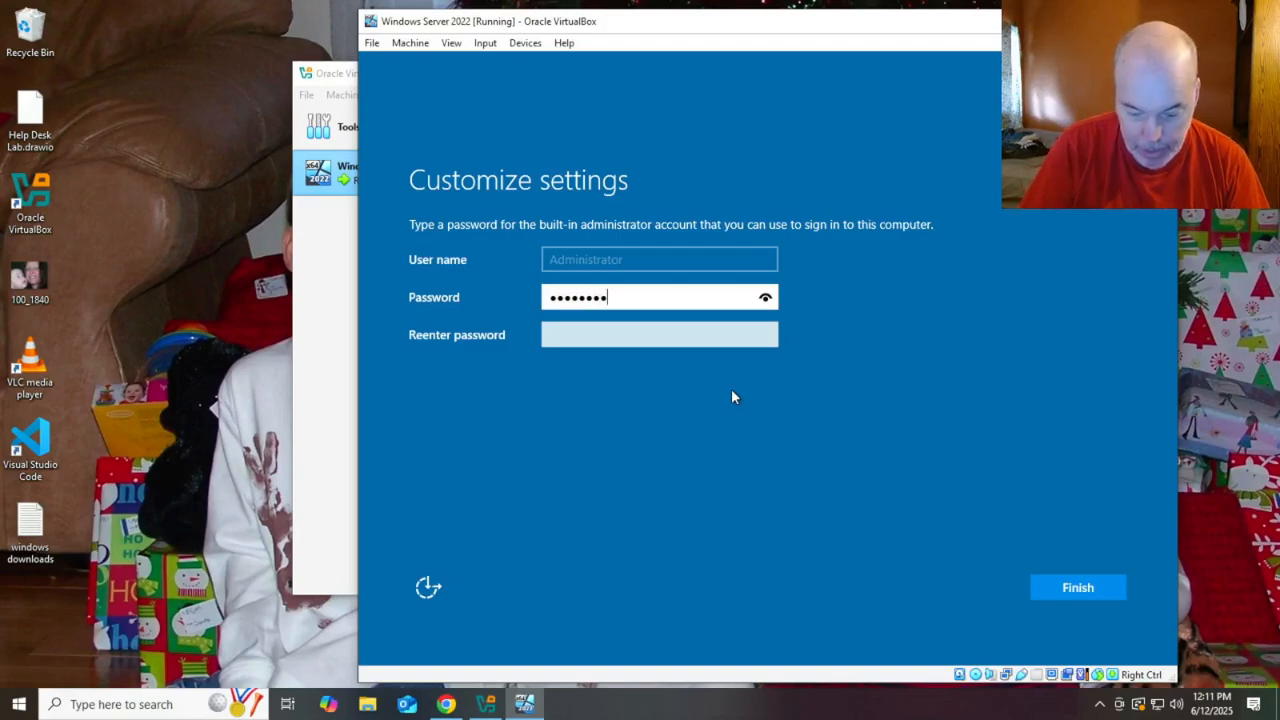
type("1")
key("Tab")
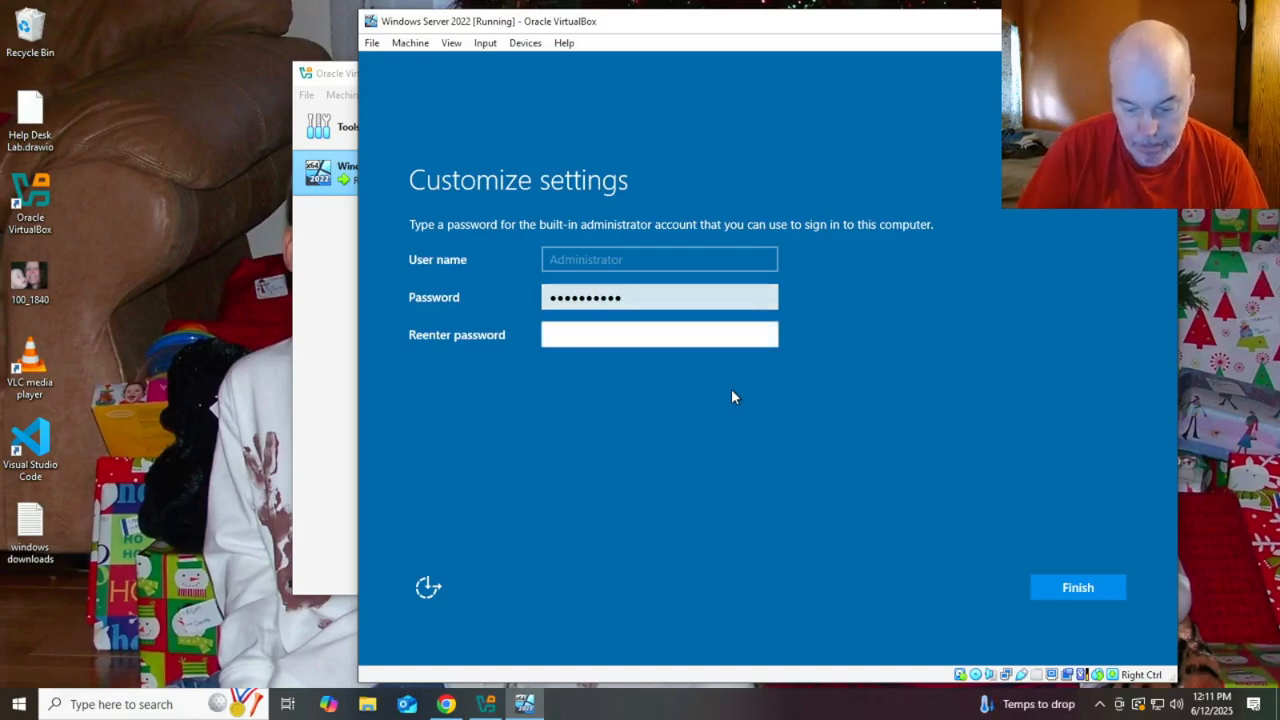
type("P@ssw")
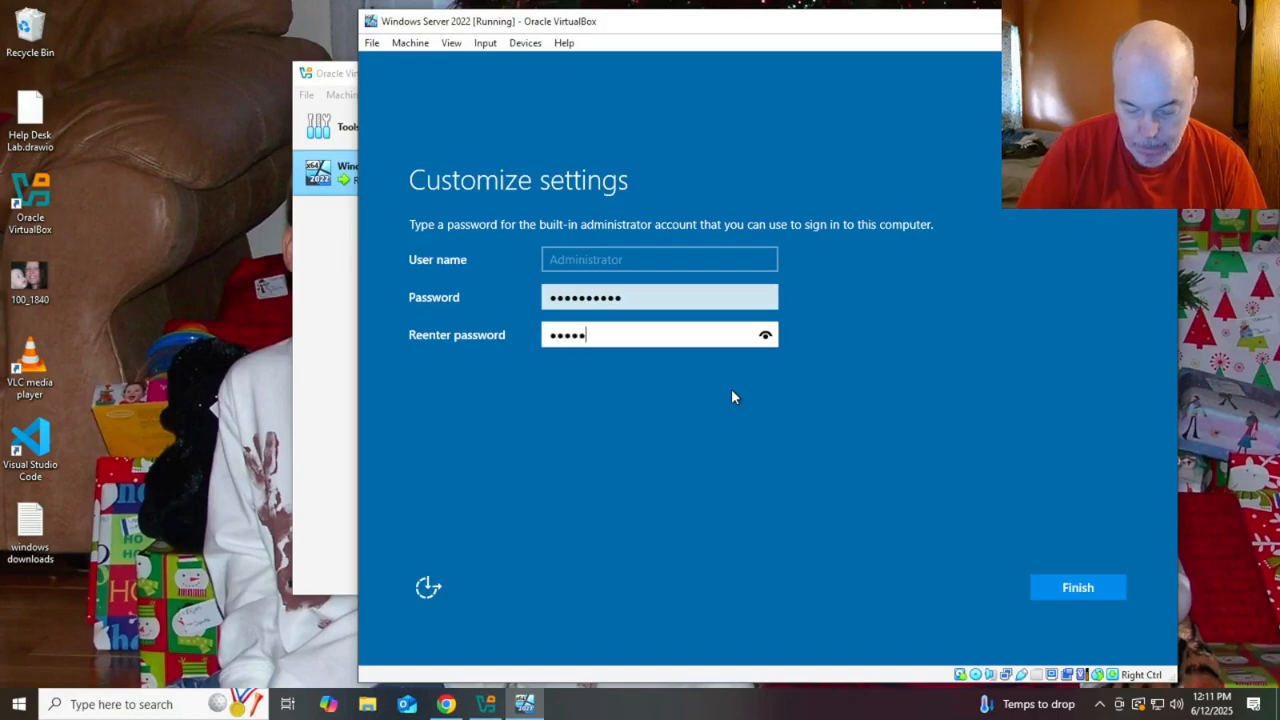
type("0rd!1")
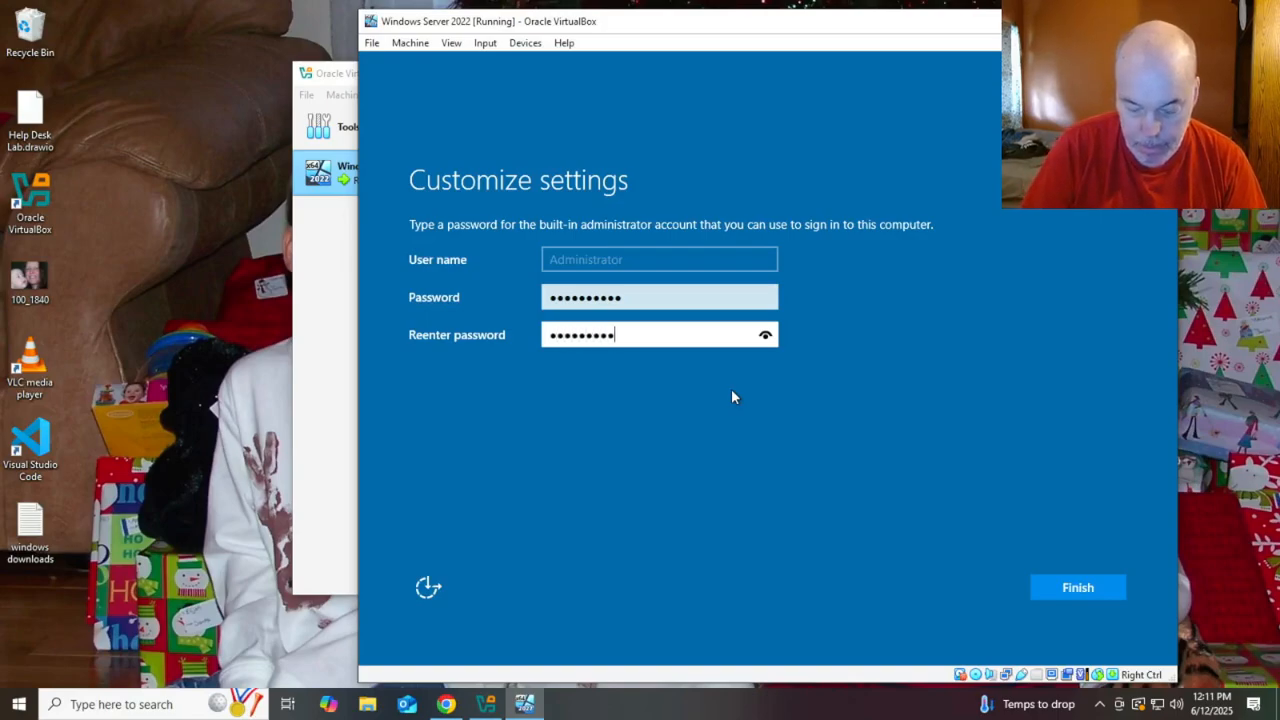
key("Return")
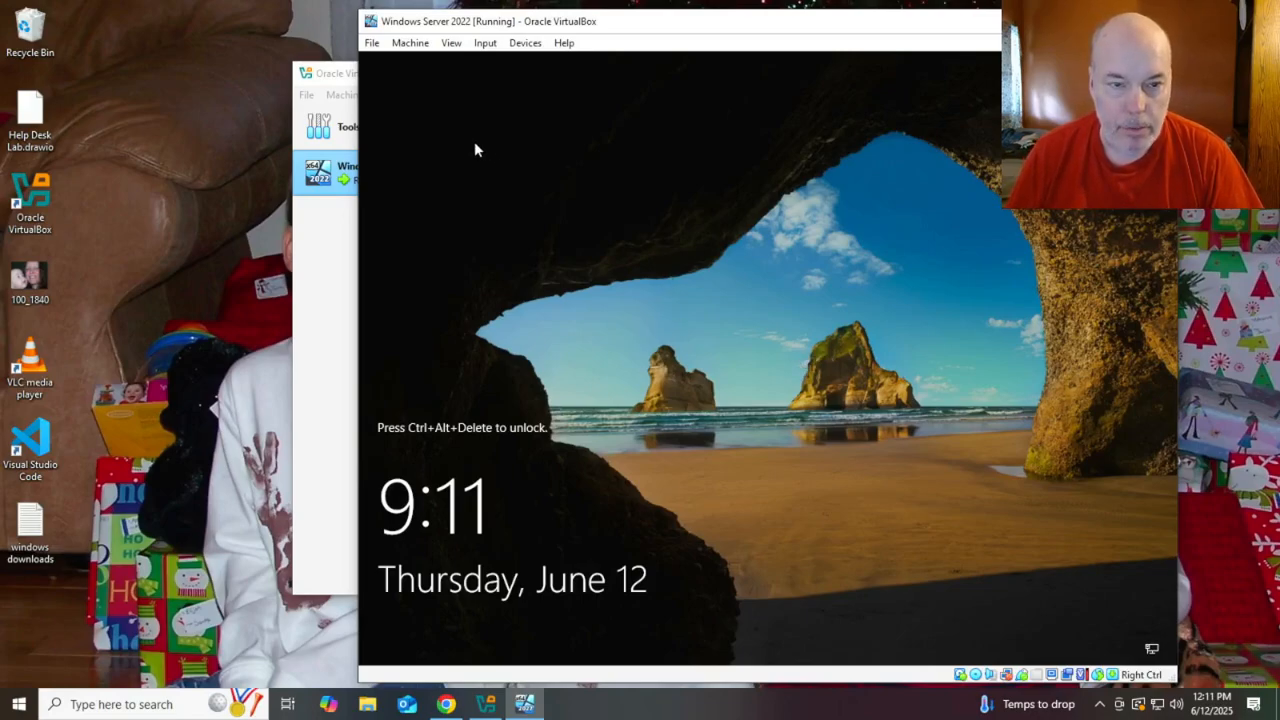
Send Ctrl-Alt-Del to the locked server and sign in with the Administrator password
left_click(485, 43)
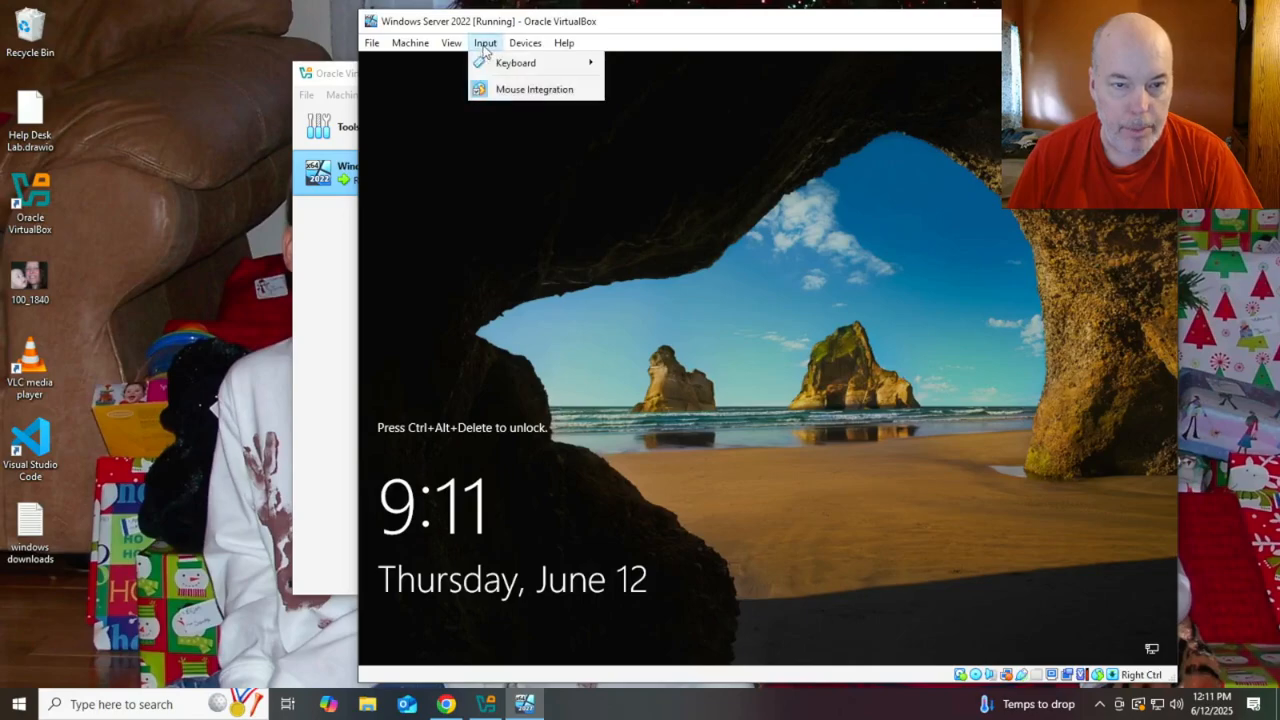
mouse_move(510, 62)
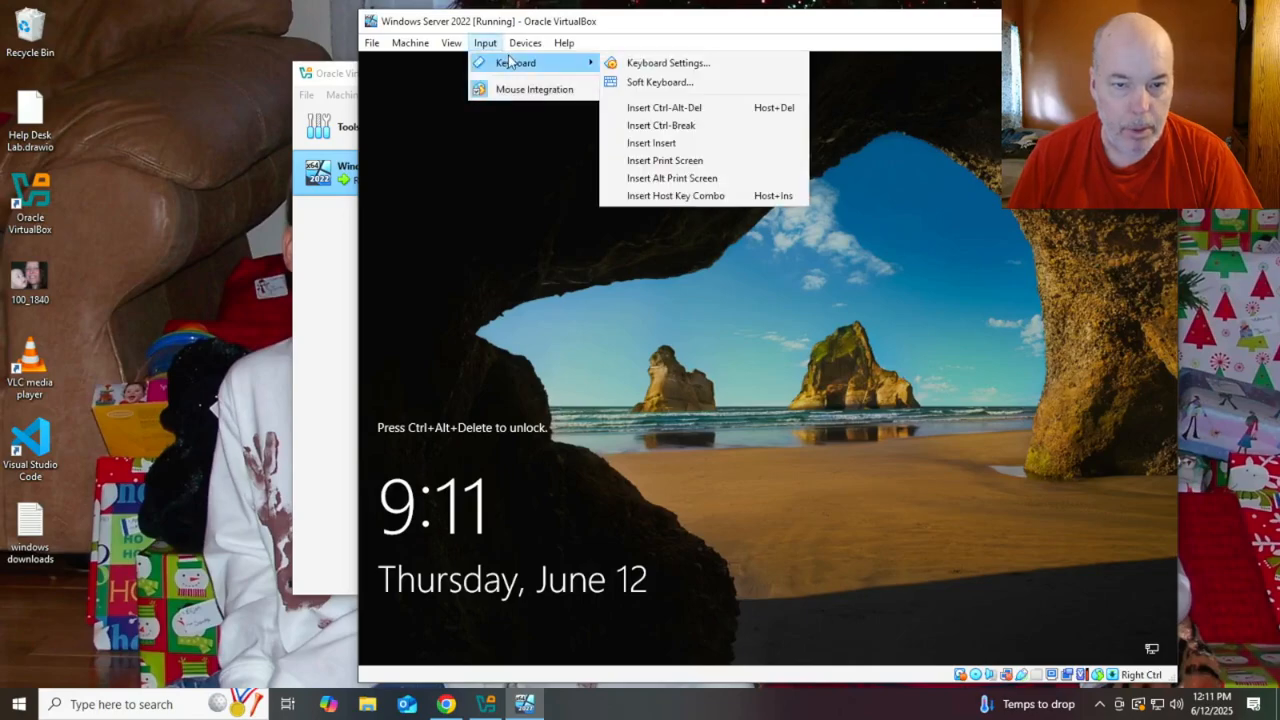
left_click(700, 110)
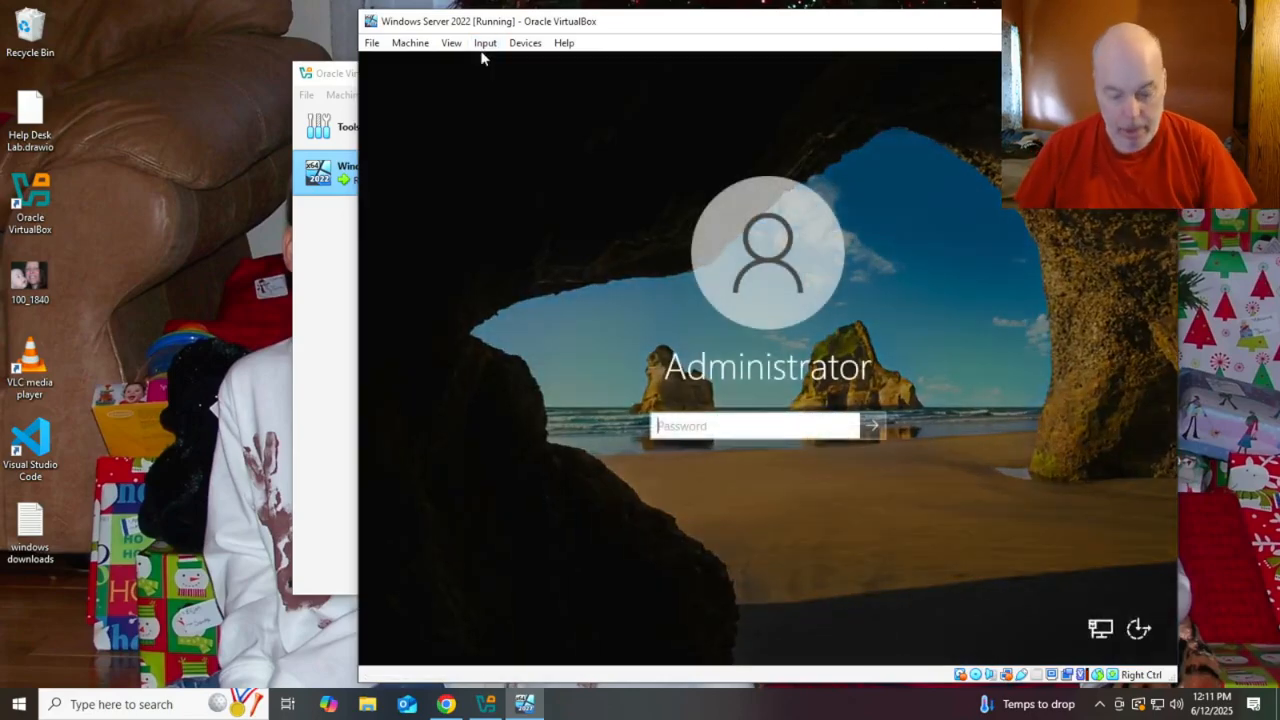
type("•••••")
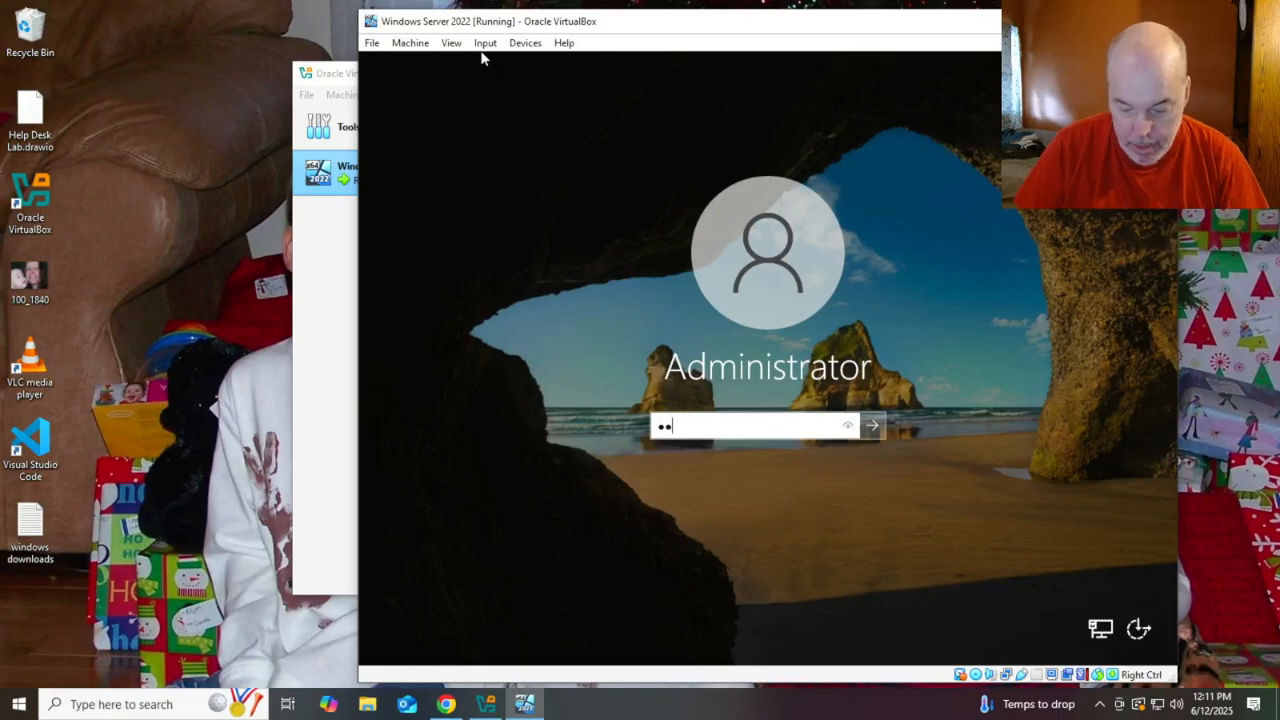
type("••••")
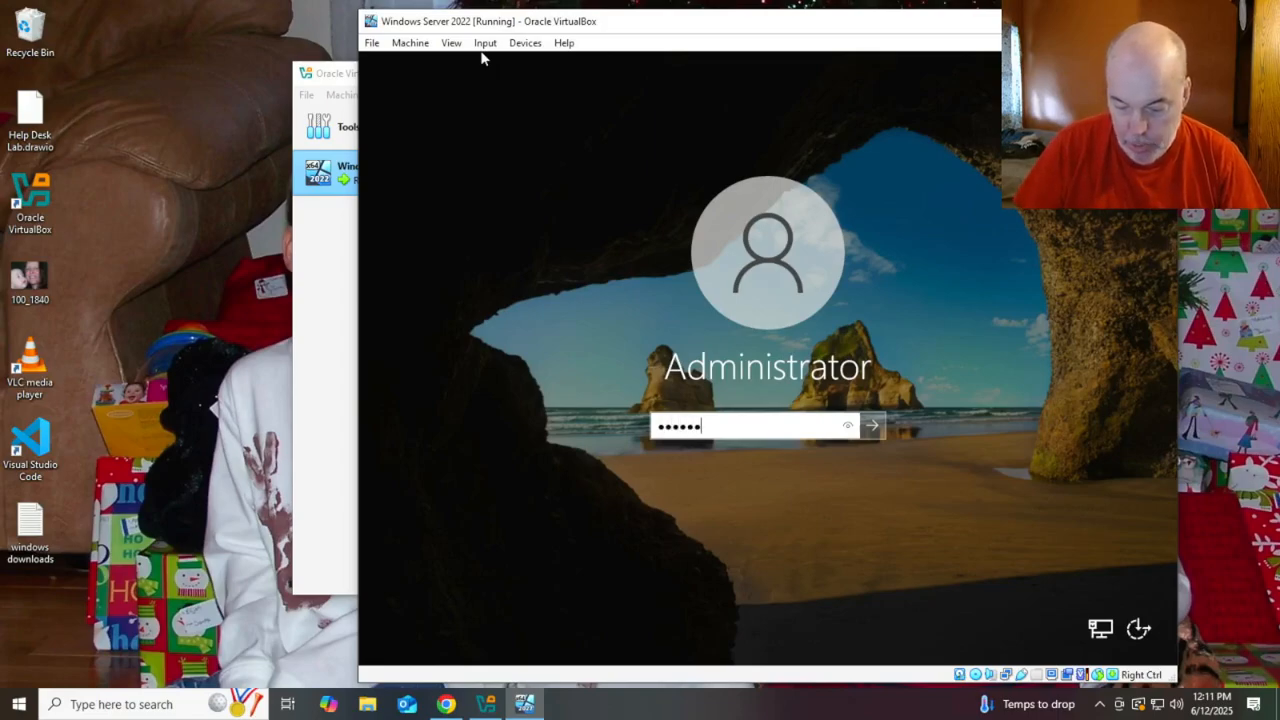
type("•")
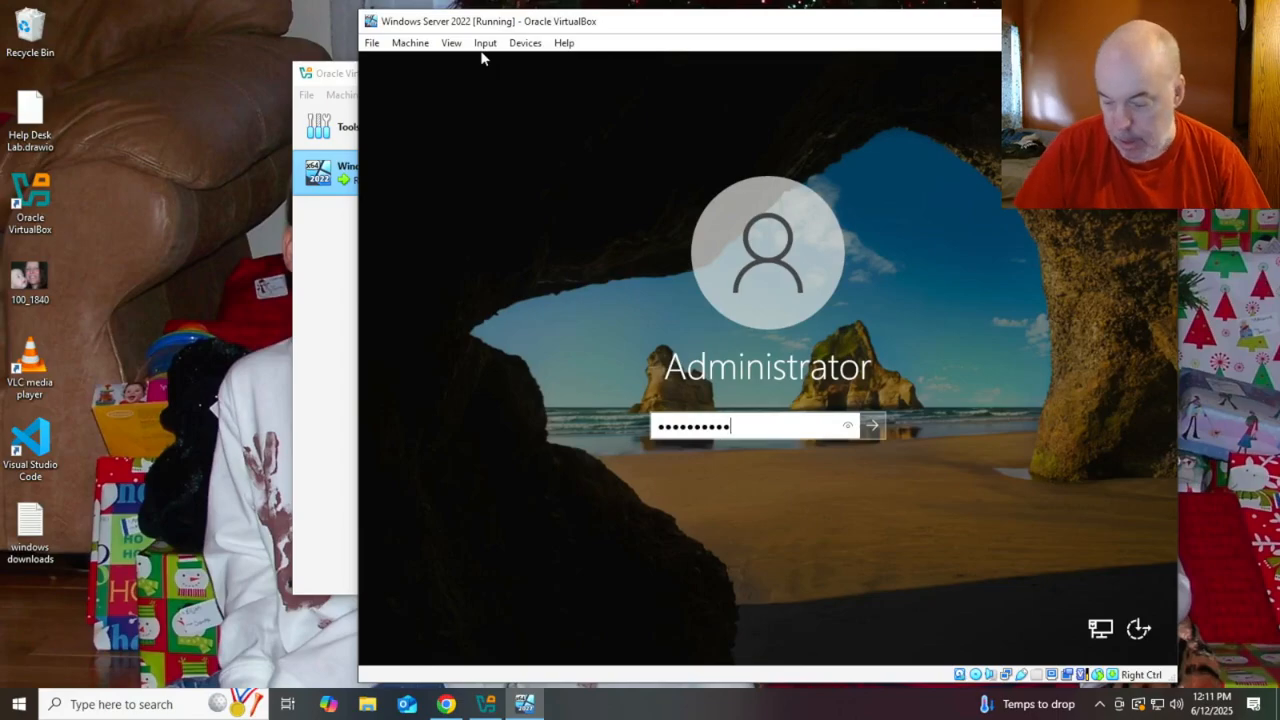
key("Return")
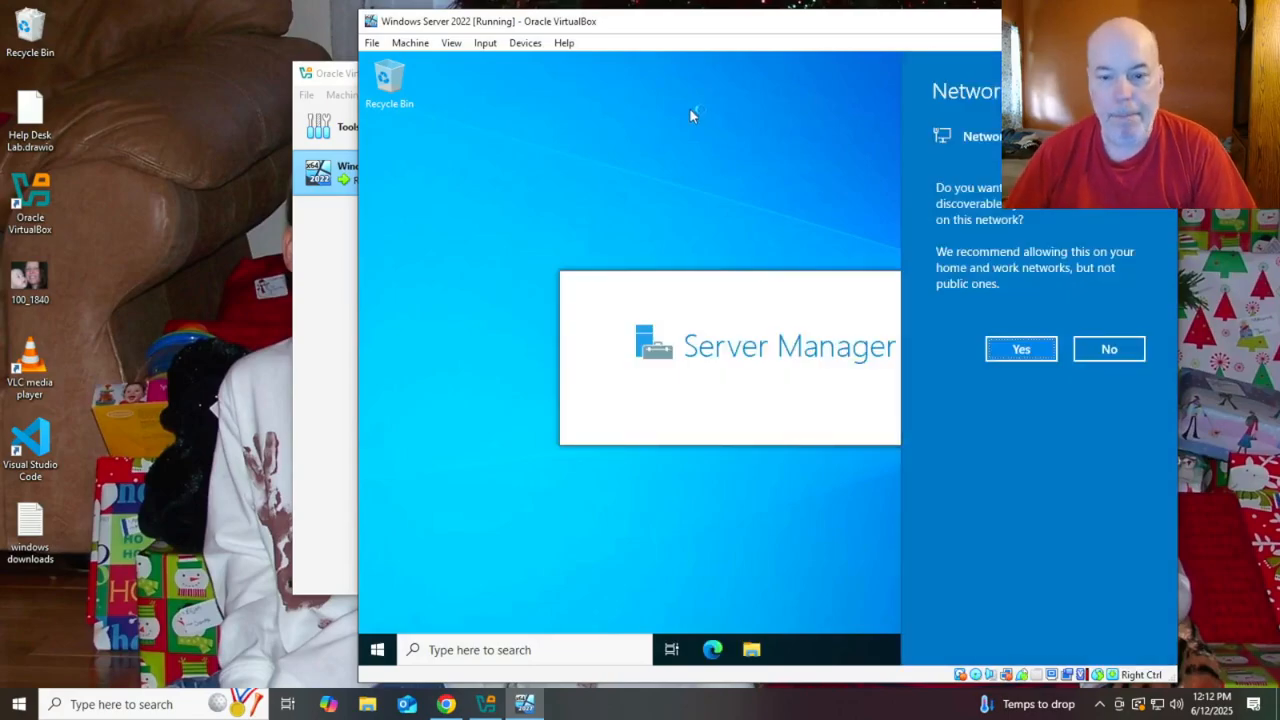
Allow network discovery and insert the Guest Additions CD image into the VM
left_click(1035, 355)
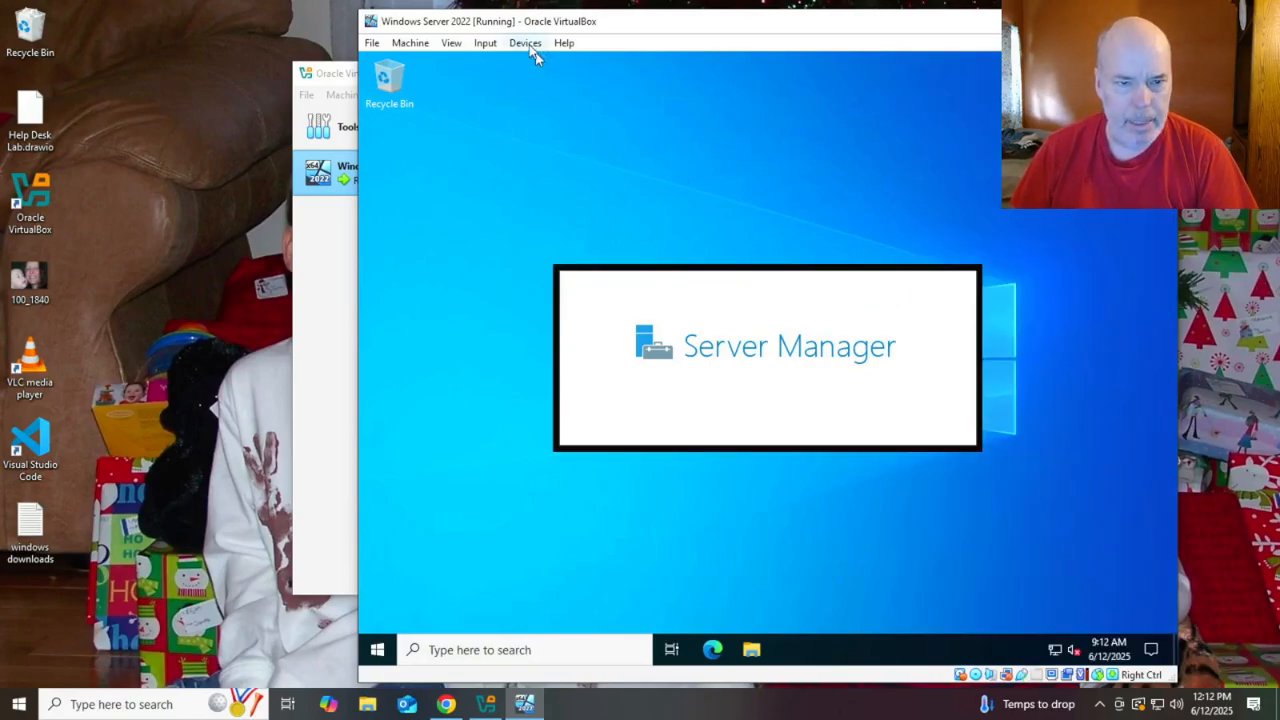
left_click(485, 43)
mouse_move(523, 48)
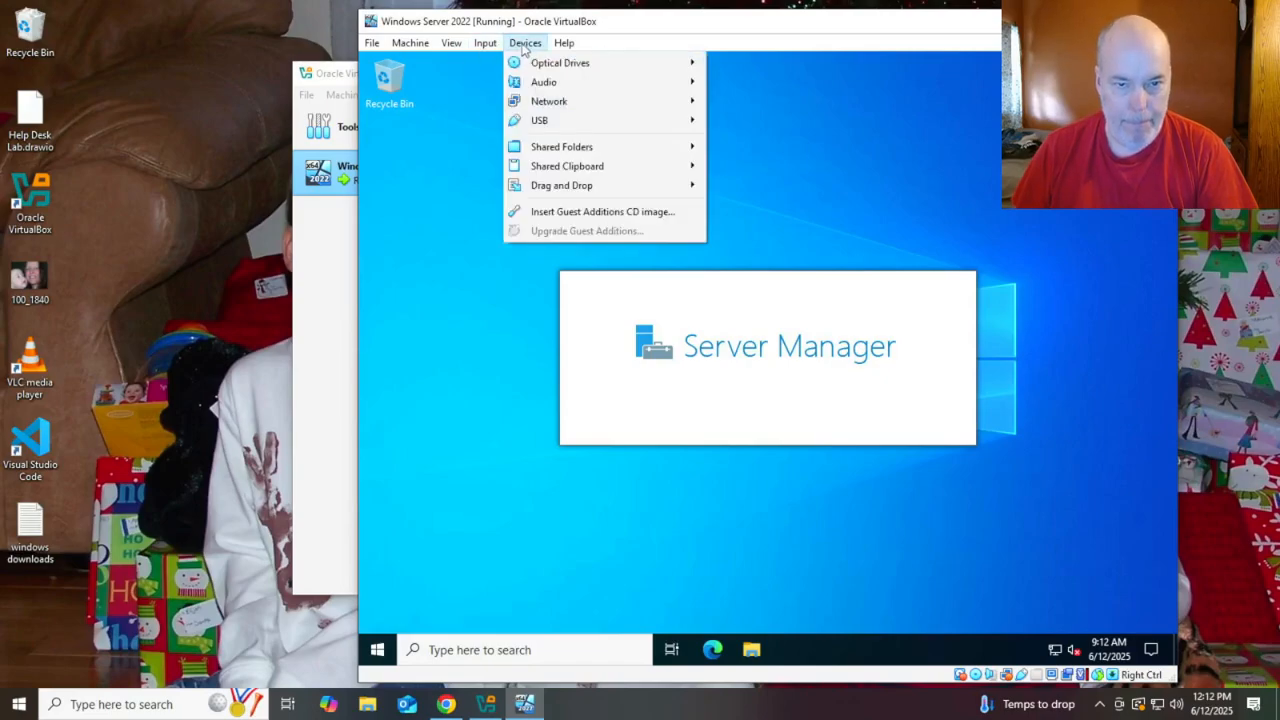
left_click(620, 212)
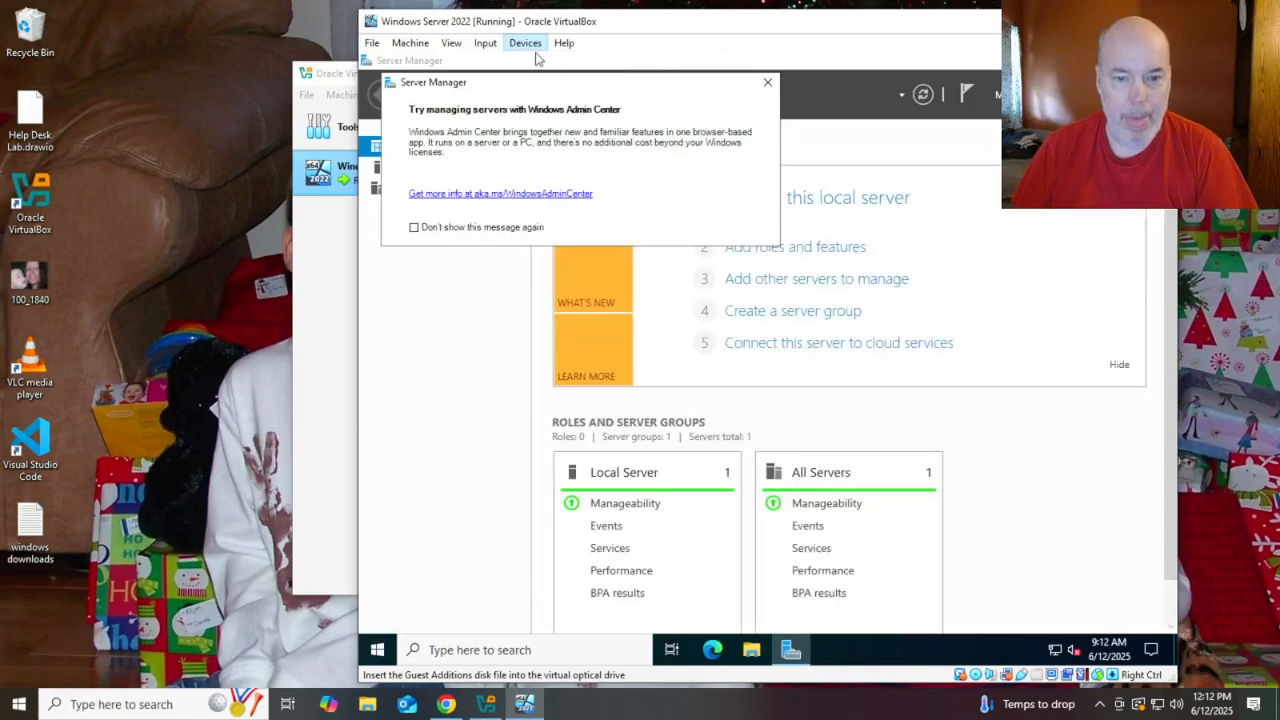
Turn off the Admin Center tip, check the optical drive's disc, then open File Explorer
left_click(414, 228)
left_click(767, 82)
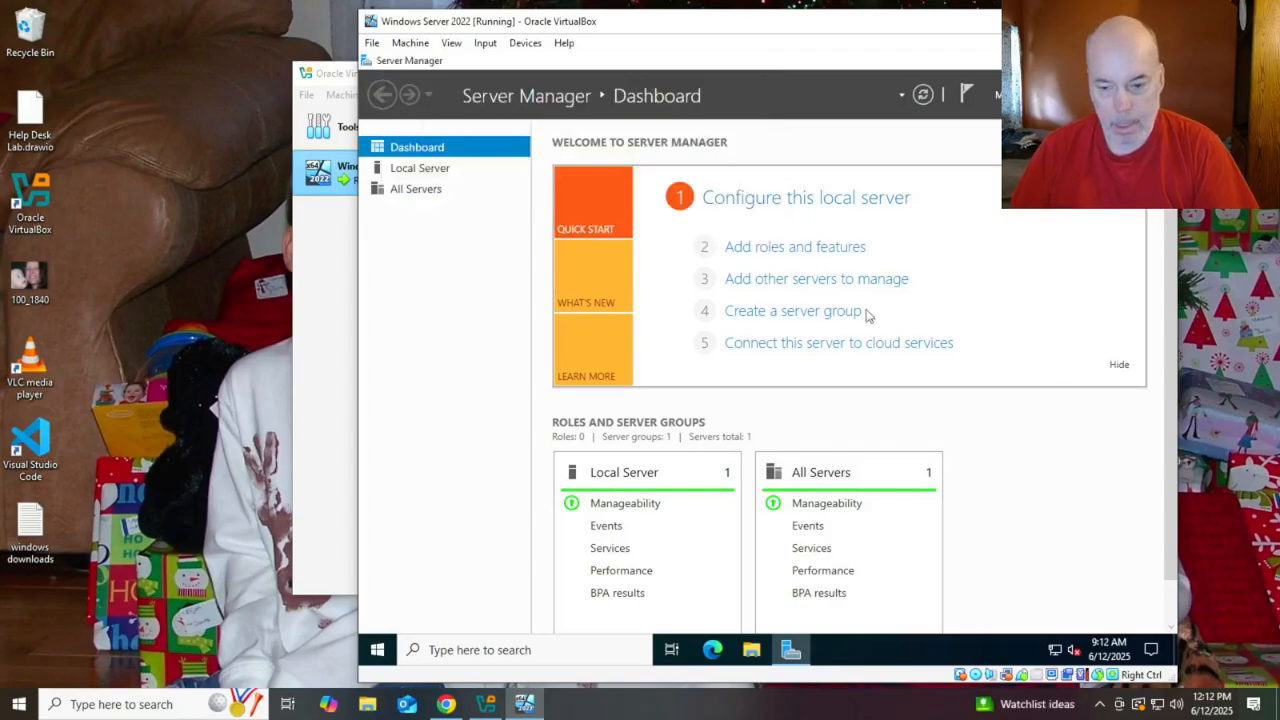
left_click(977, 676)
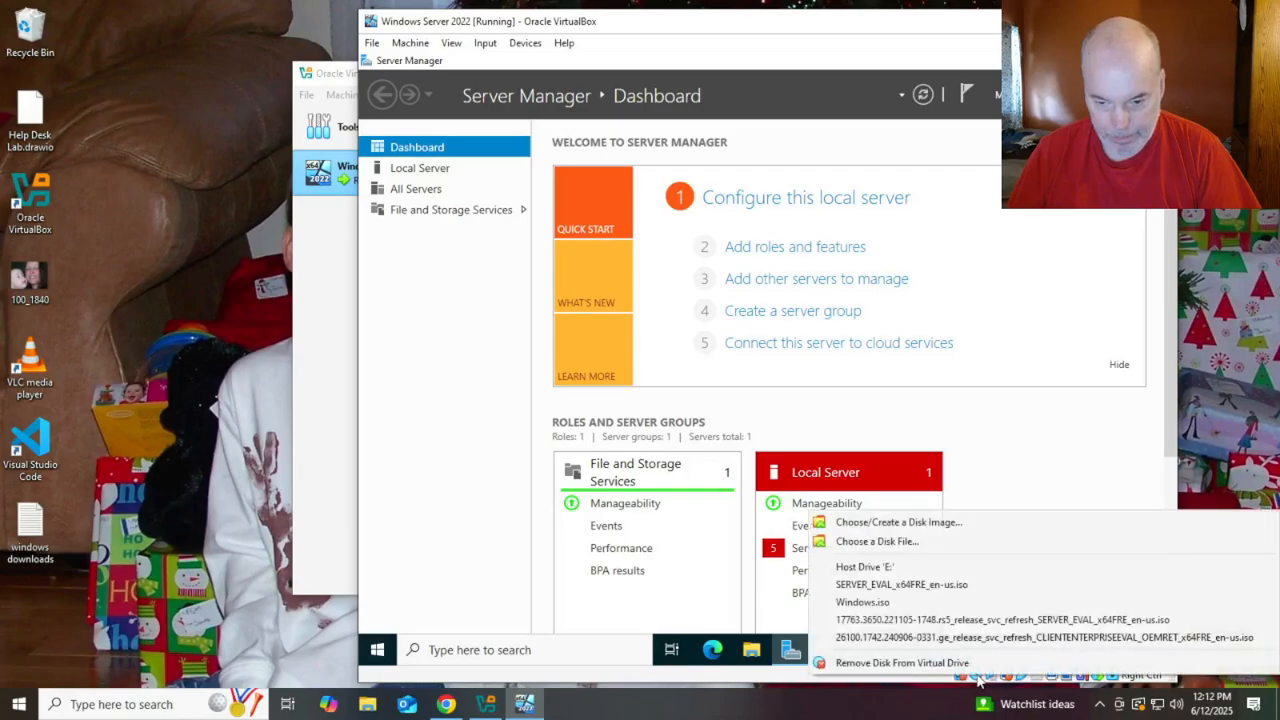
left_click(978, 677)
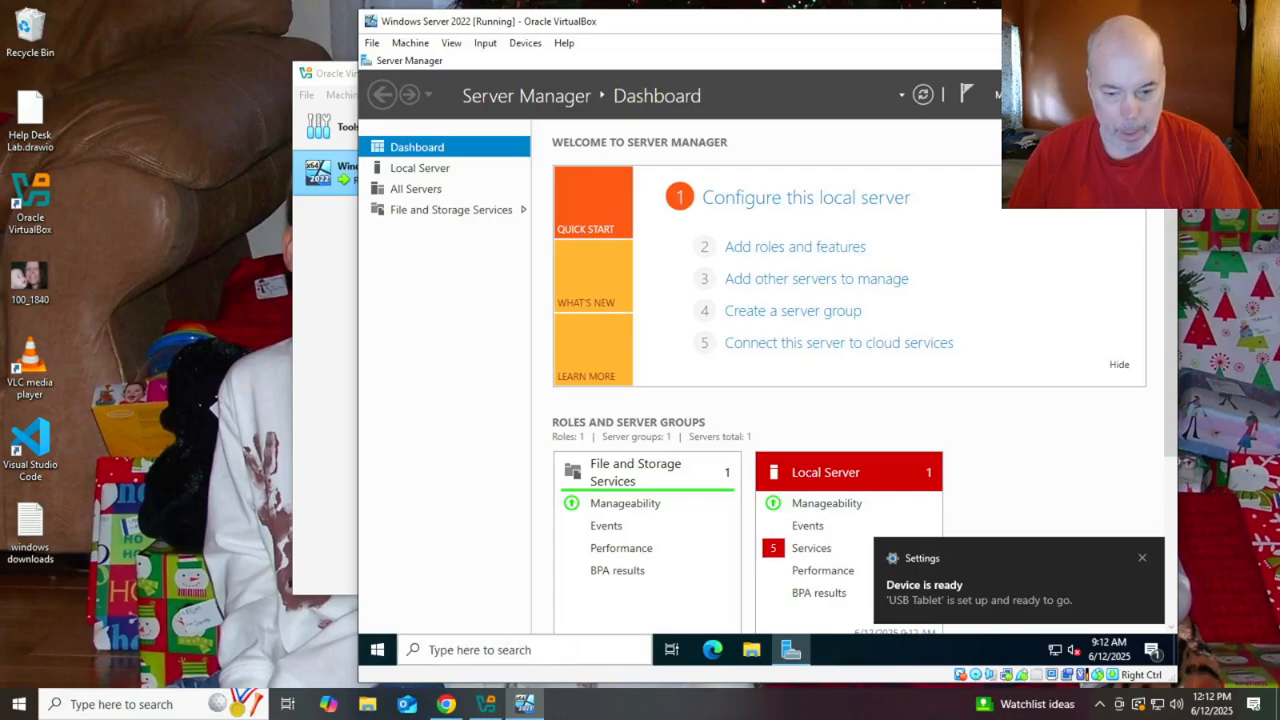
left_click(1143, 561)
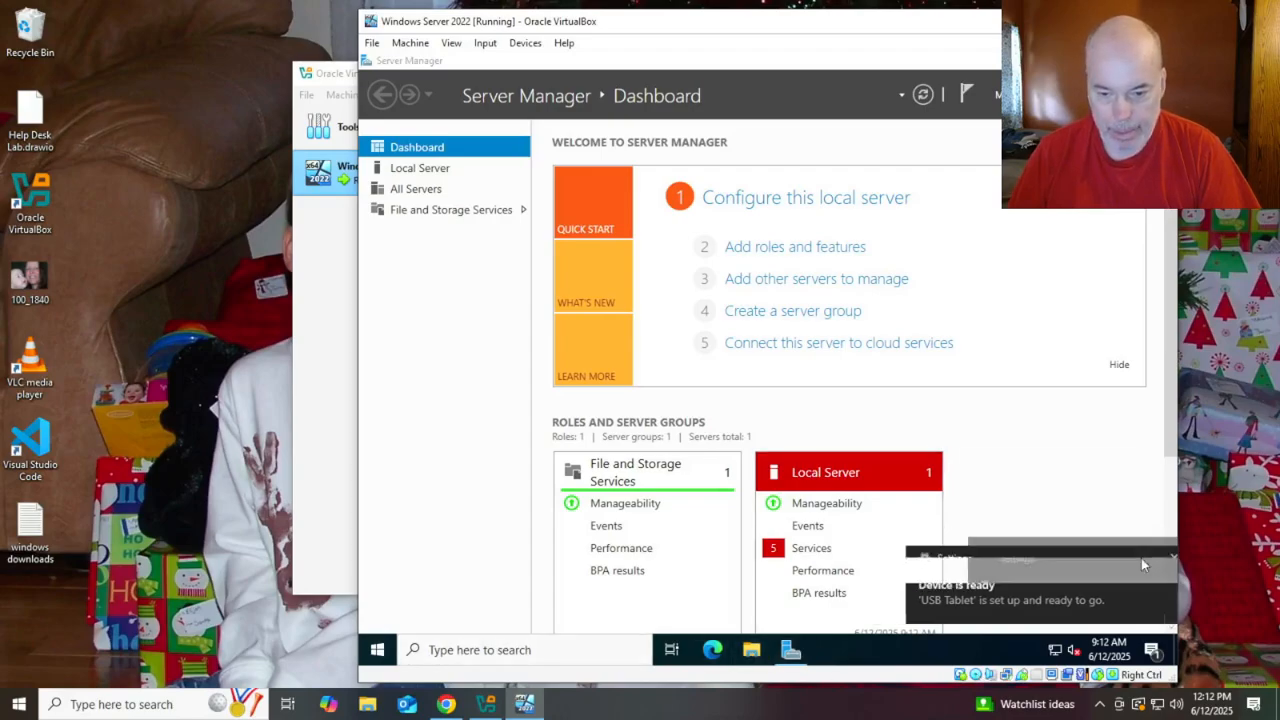
left_click(752, 650)
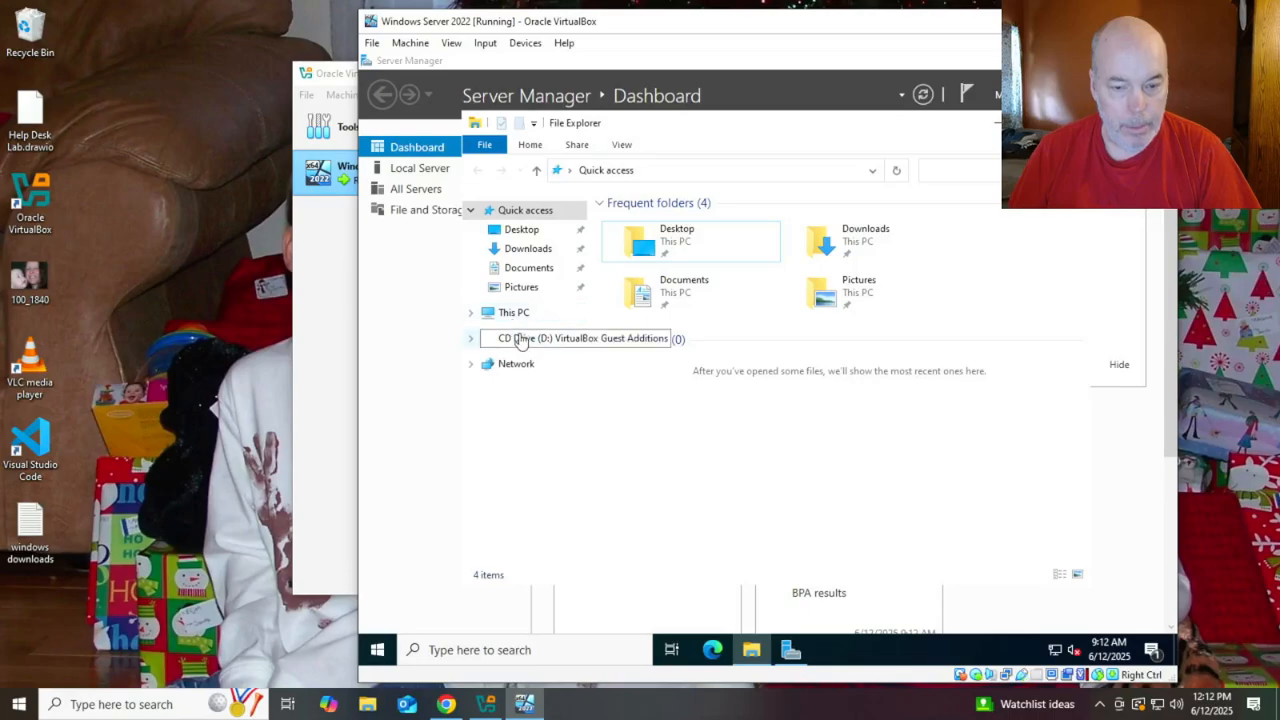
Run the 64-bit Guest Additions installer from drive D: with default settings, then reboot the VM
left_click(520, 339)
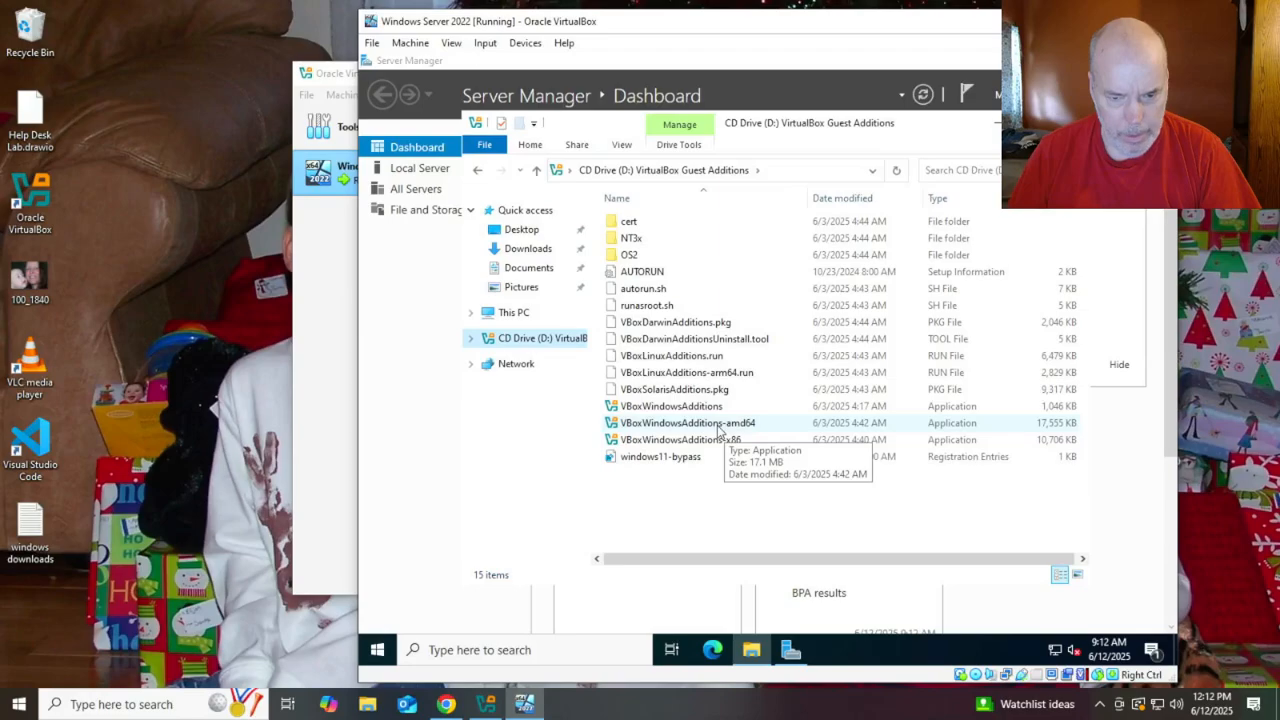
double_click(716, 425)
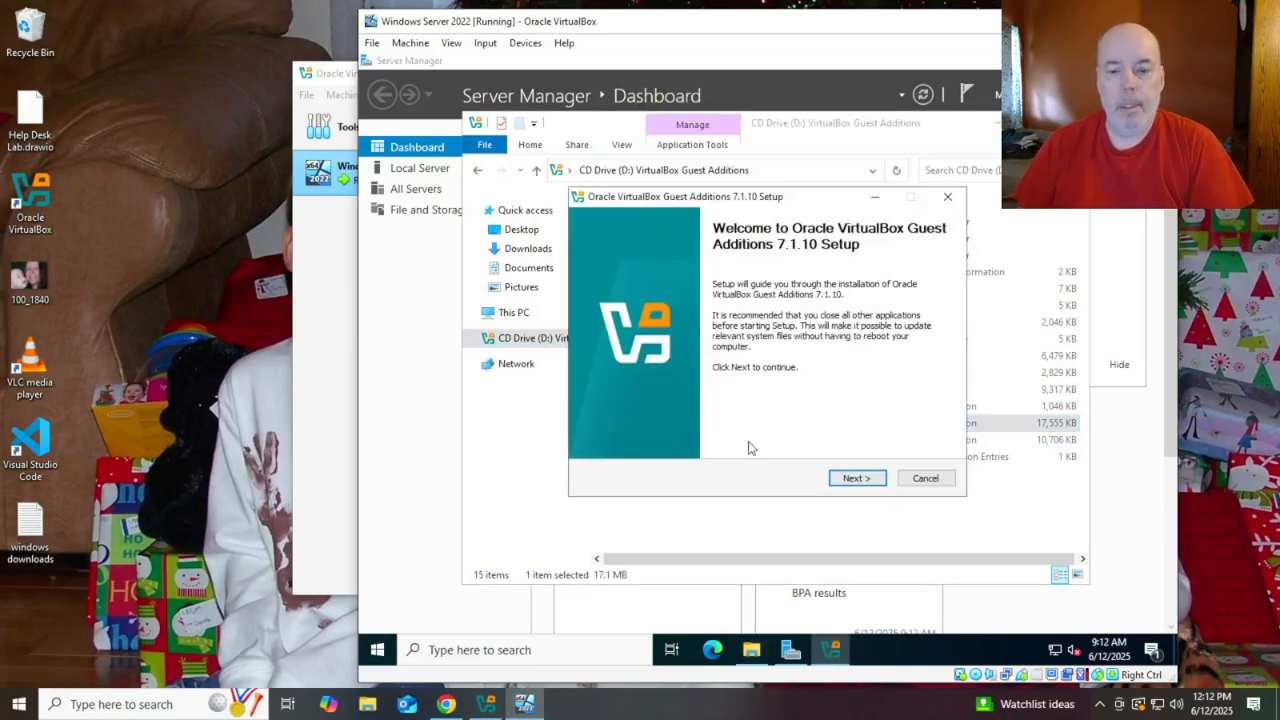
left_click(857, 478)
left_click(857, 478)
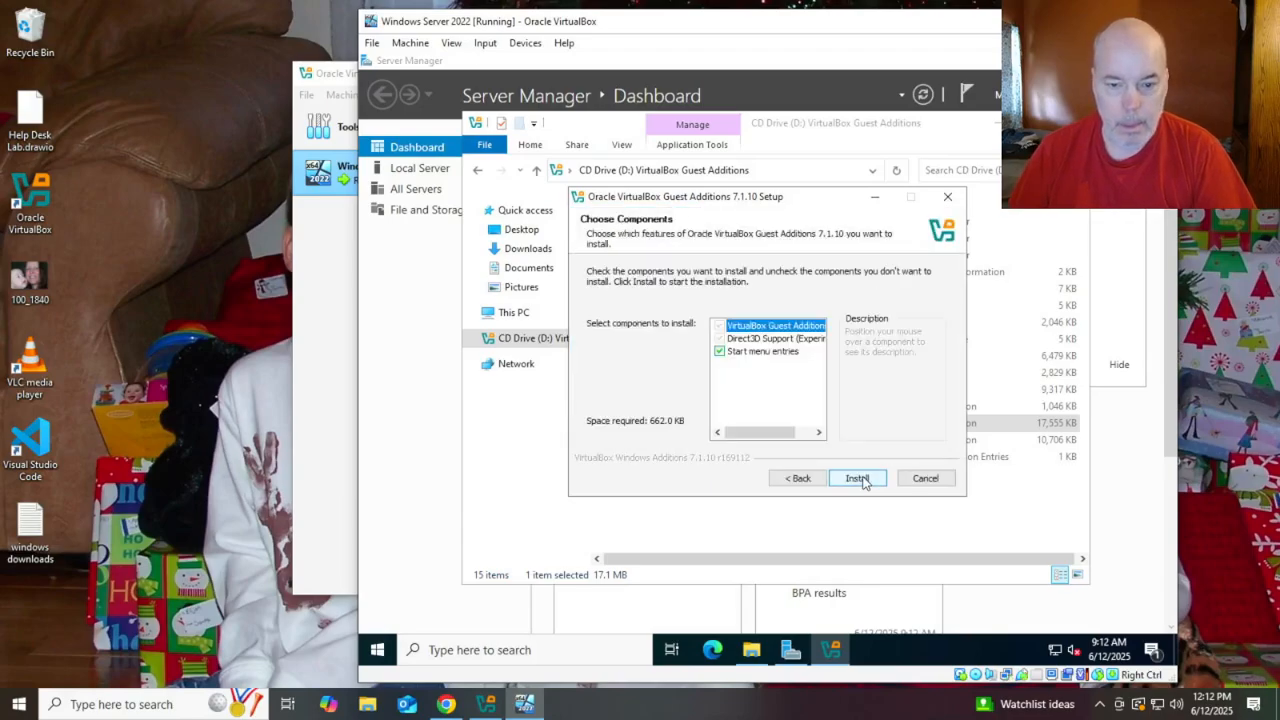
left_click(857, 478)
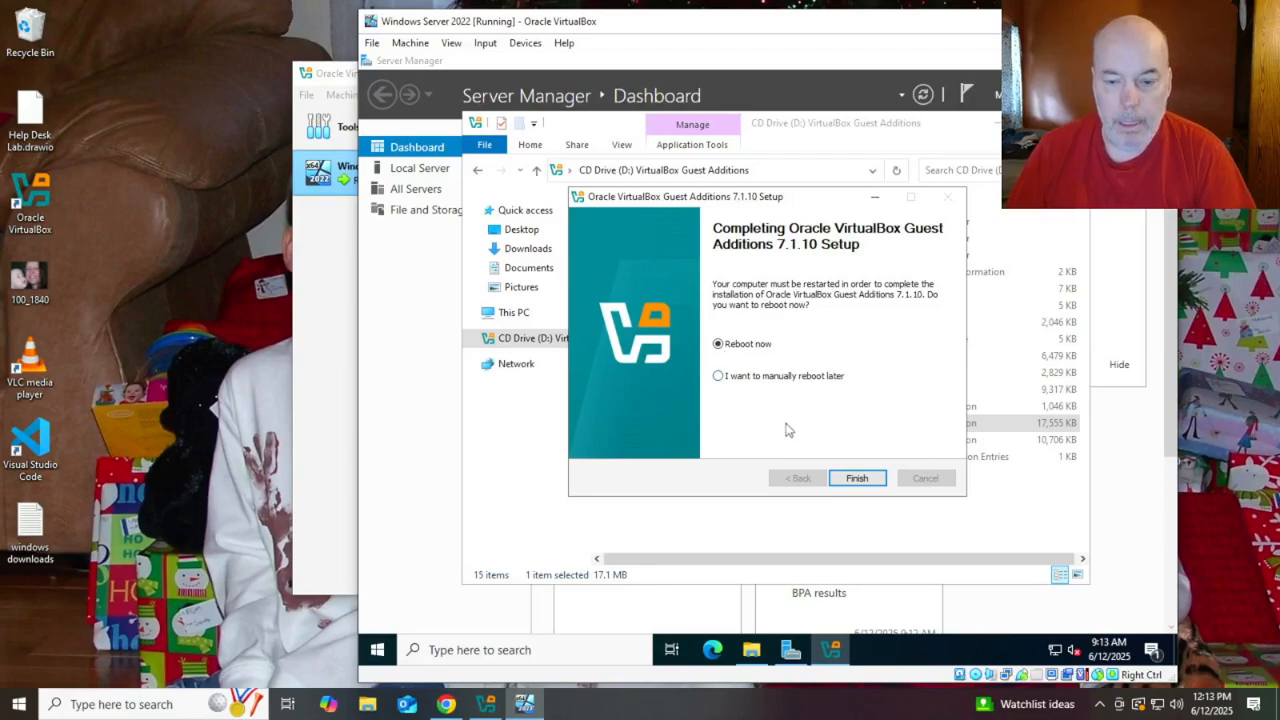
left_click(860, 480)
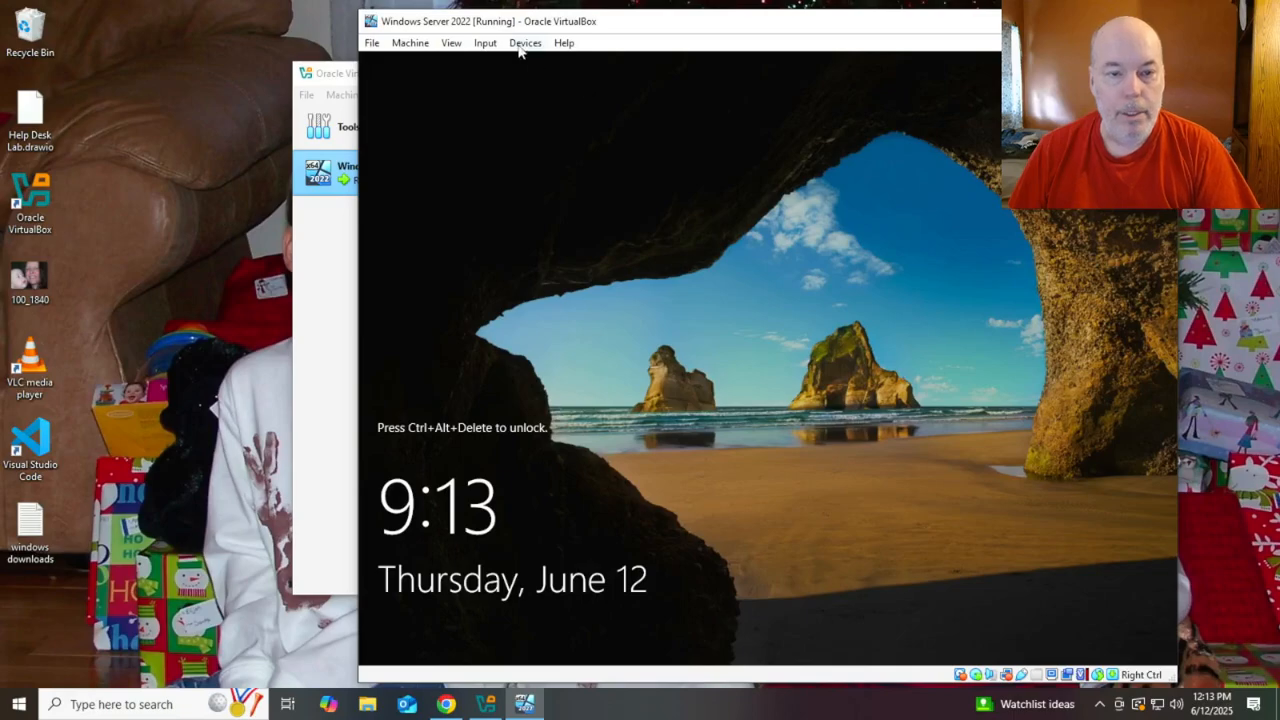
Unlock the restarted VM with Ctrl-Alt-Del and sign back in as Administrator
left_click(485, 43)
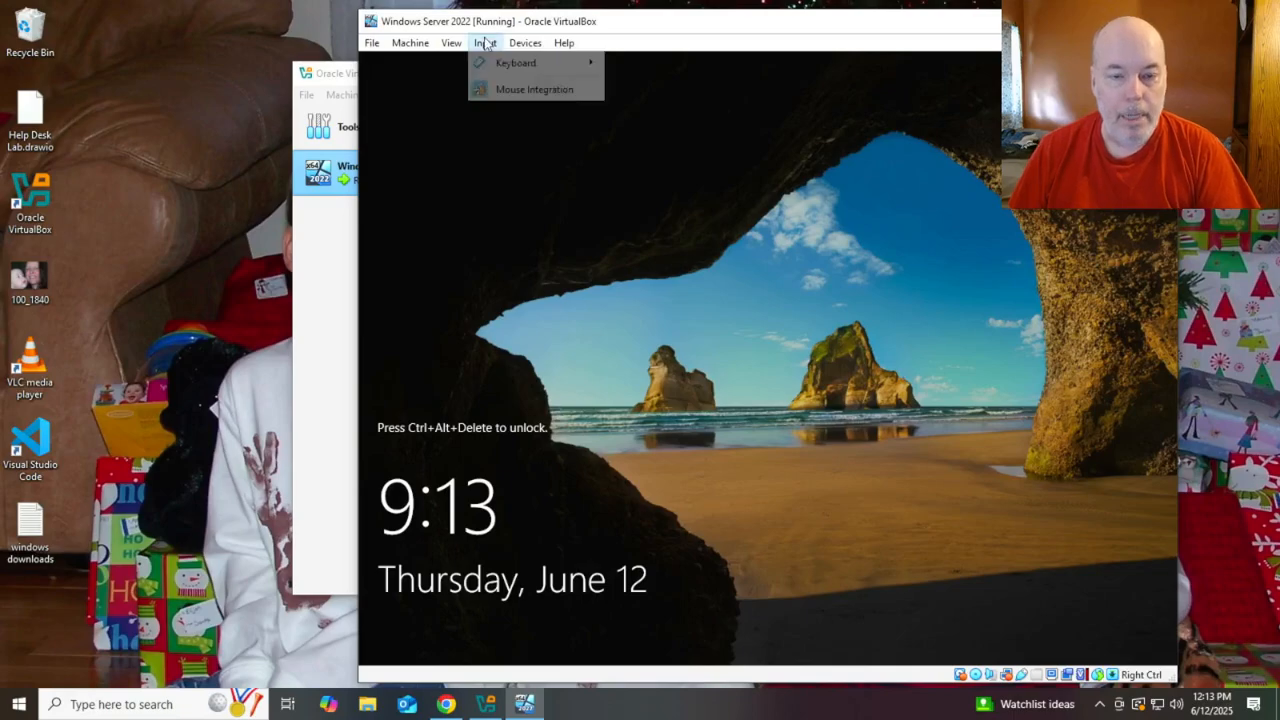
mouse_move(518, 66)
left_click(657, 108)
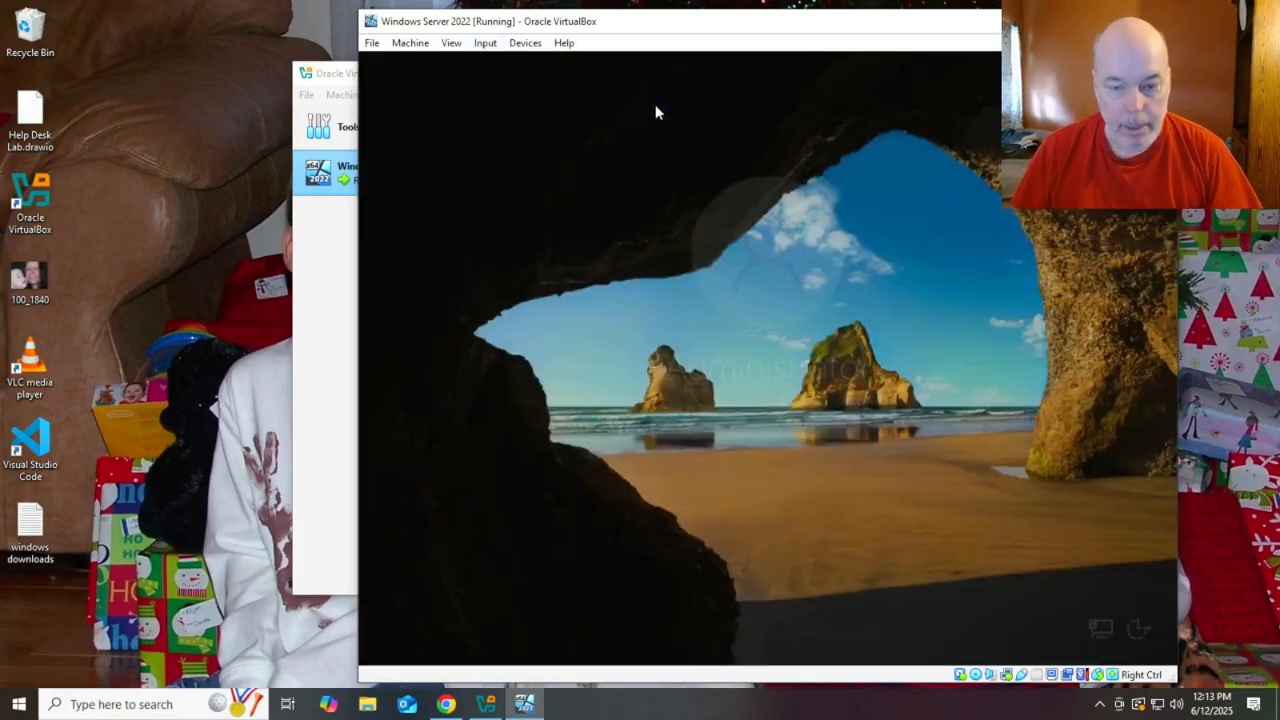
type("•••••")
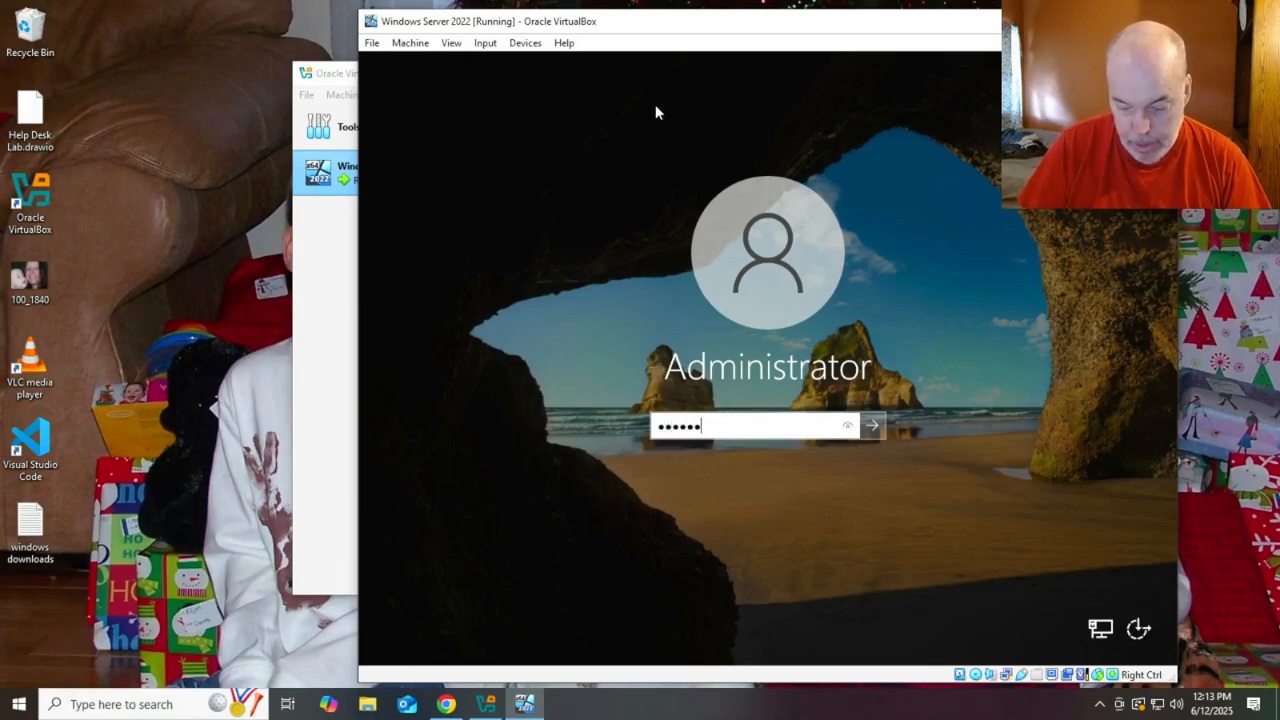
type("d1!")
key("Return")
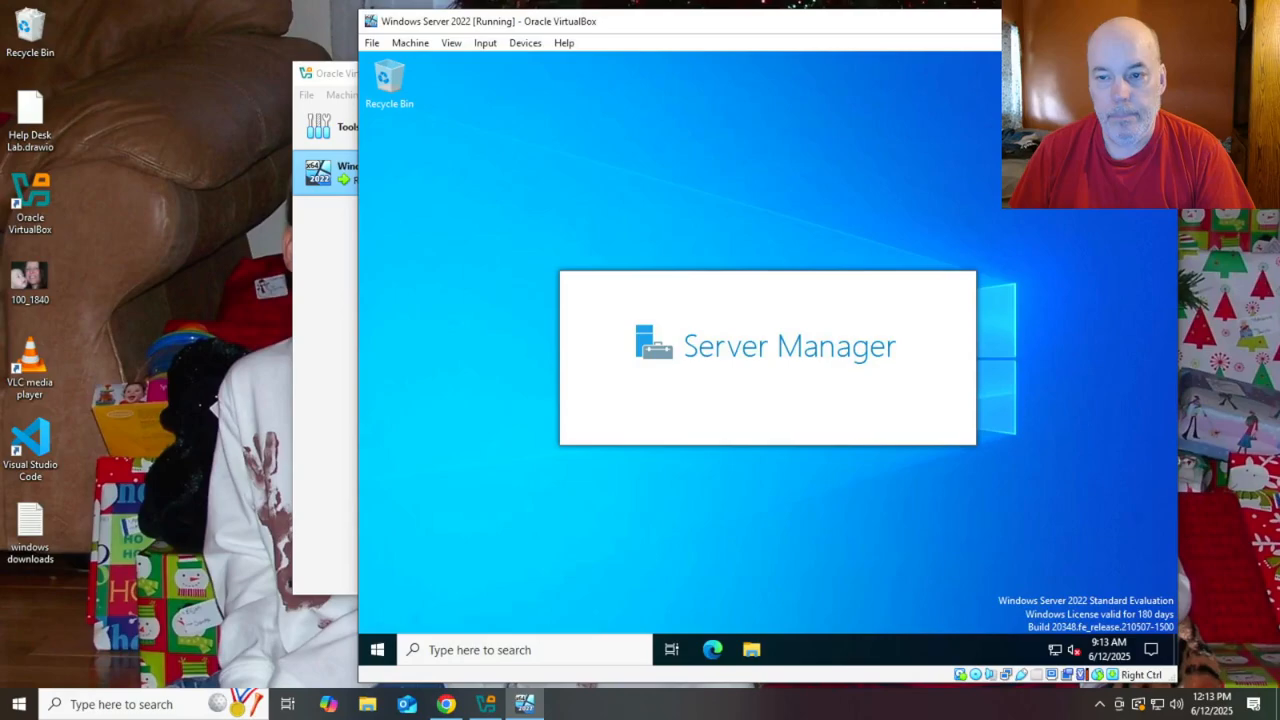
Maximize the VM window and open Server Manager's Tools and Manage menus
left_click(1122, 21)
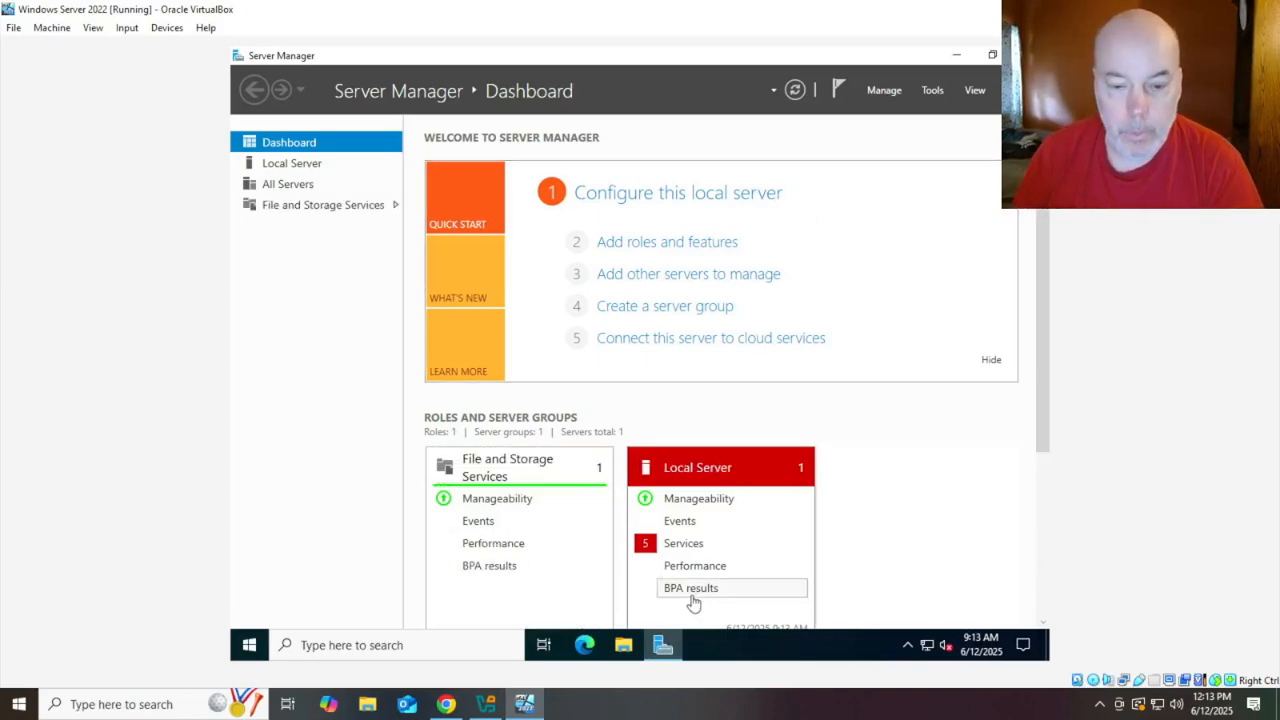
left_click(933, 90)
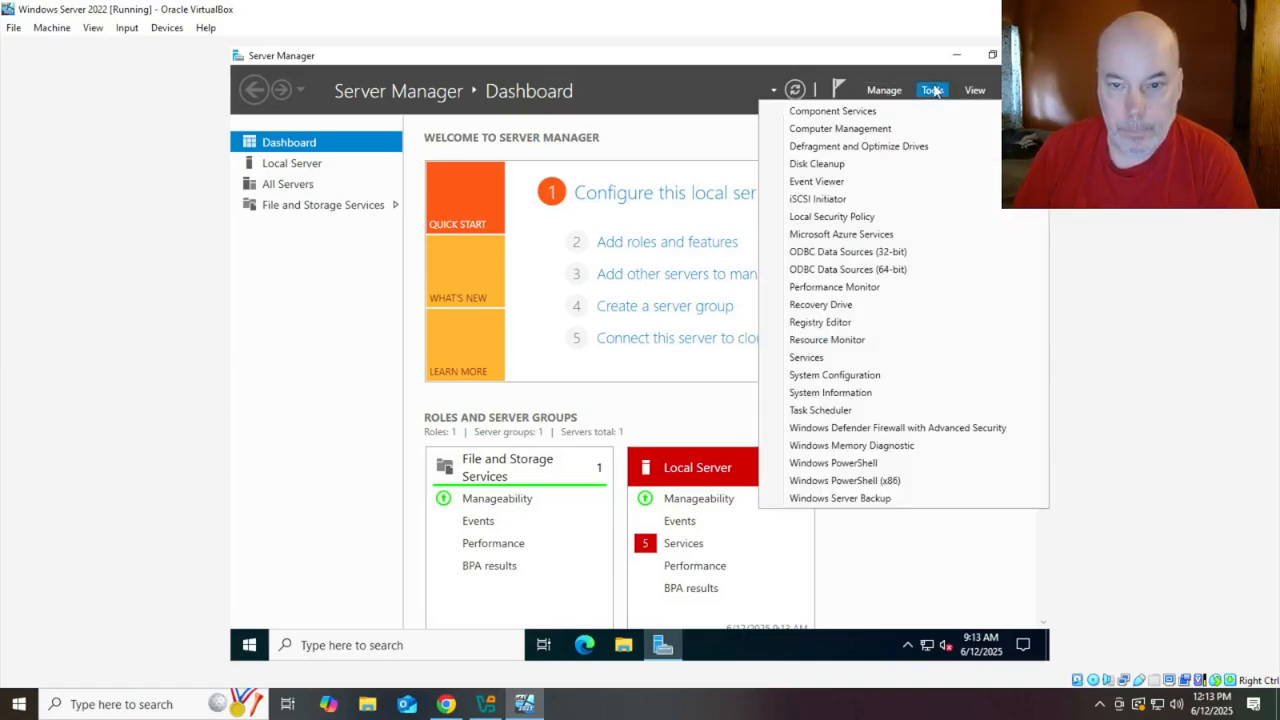
left_click(885, 91)
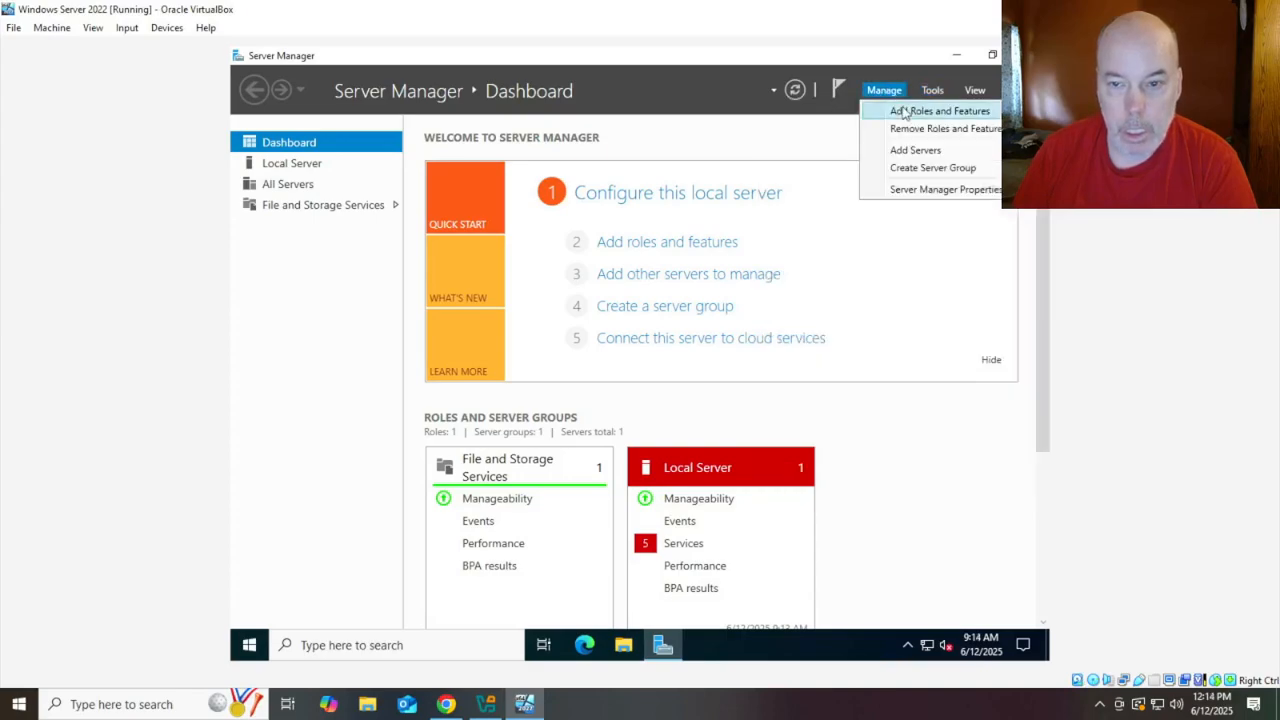
Install Active Directory Domain Services and its management features on the local server via Add Roles and Features
left_click(903, 111)
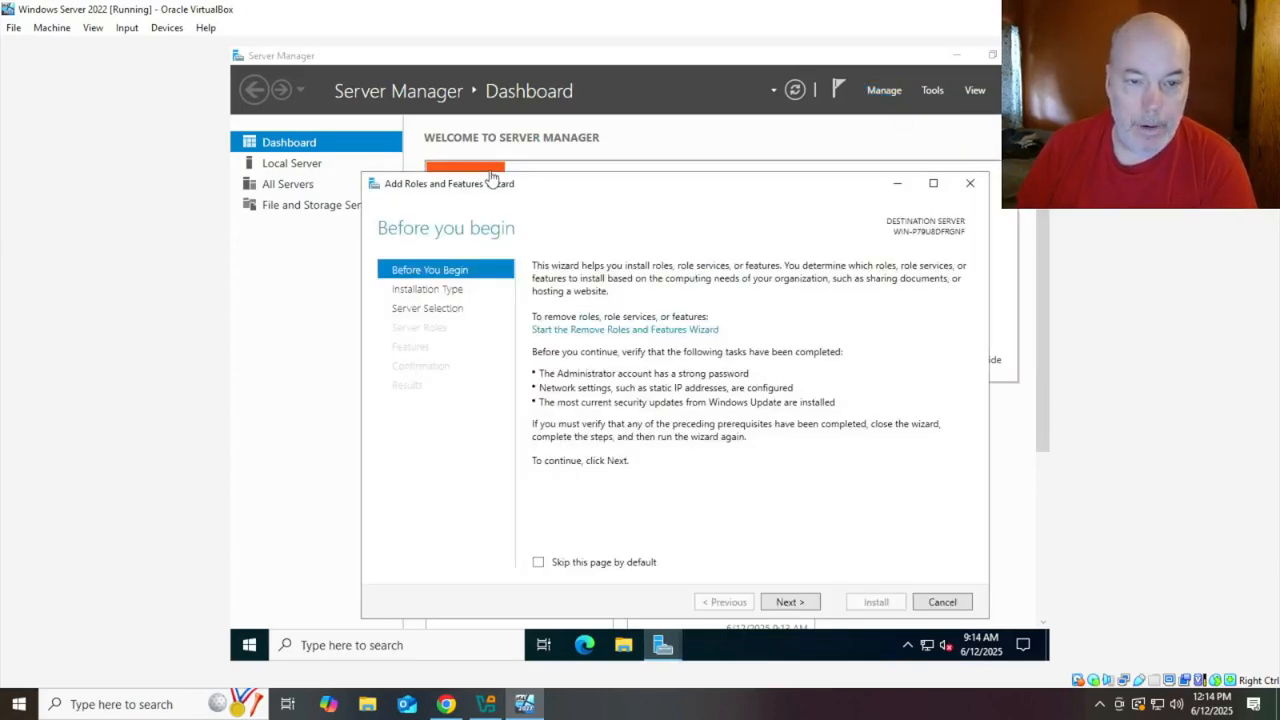
left_click(789, 602)
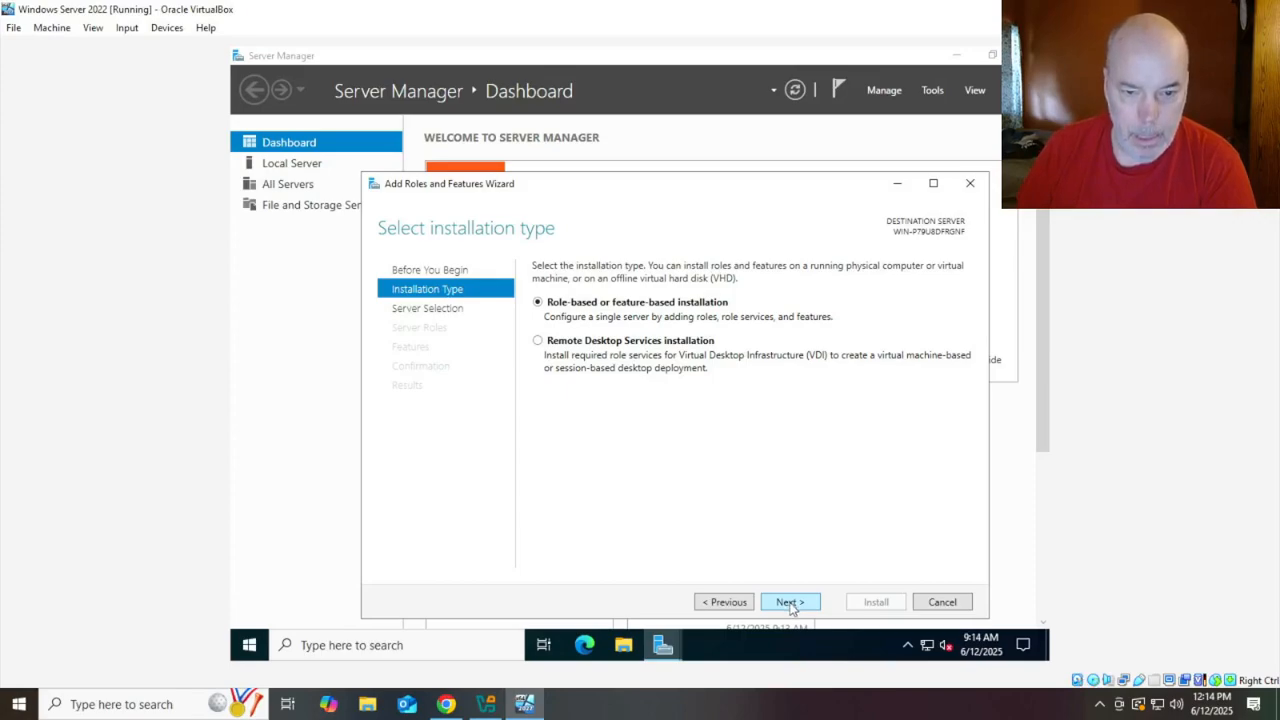
left_click(789, 602)
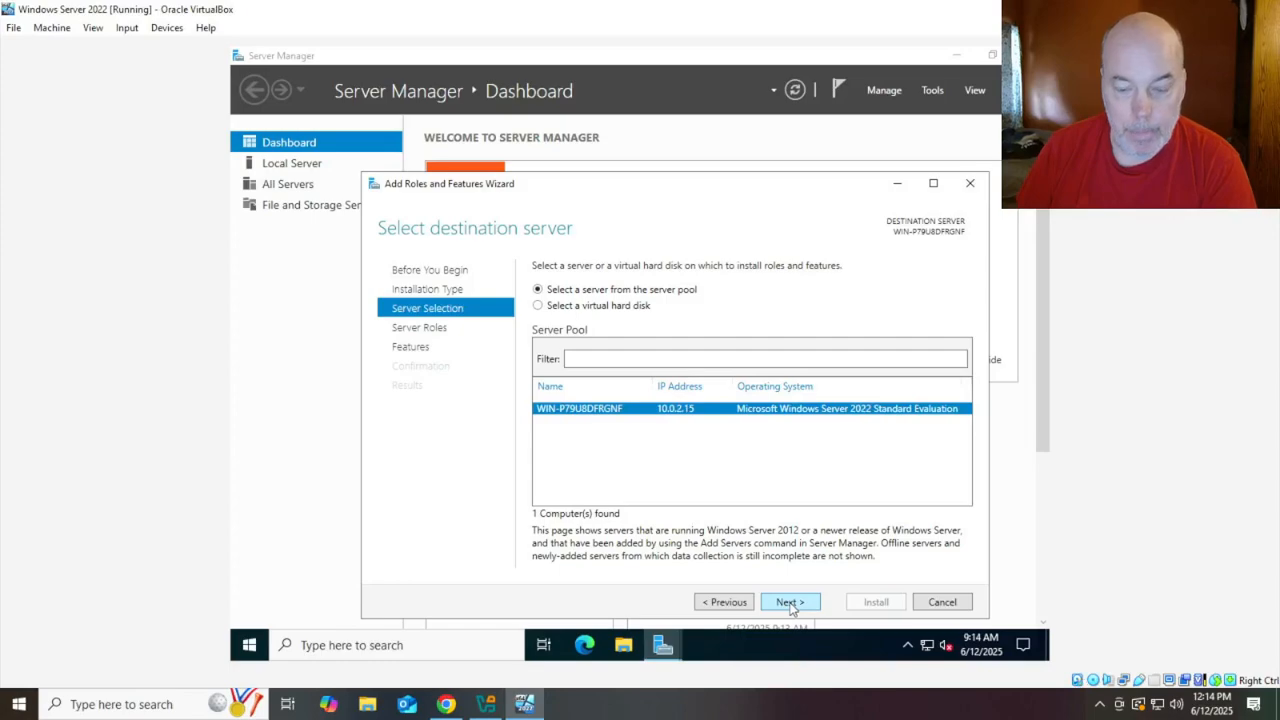
left_click(789, 602)
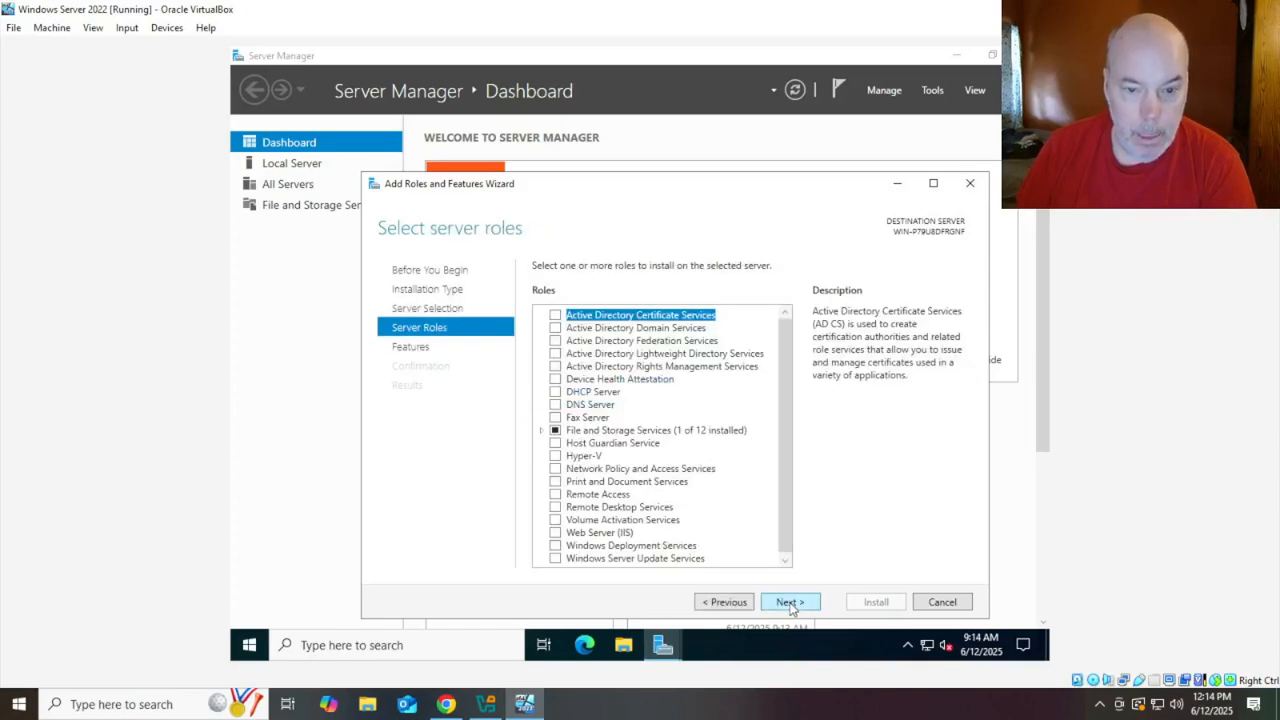
left_click(557, 329)
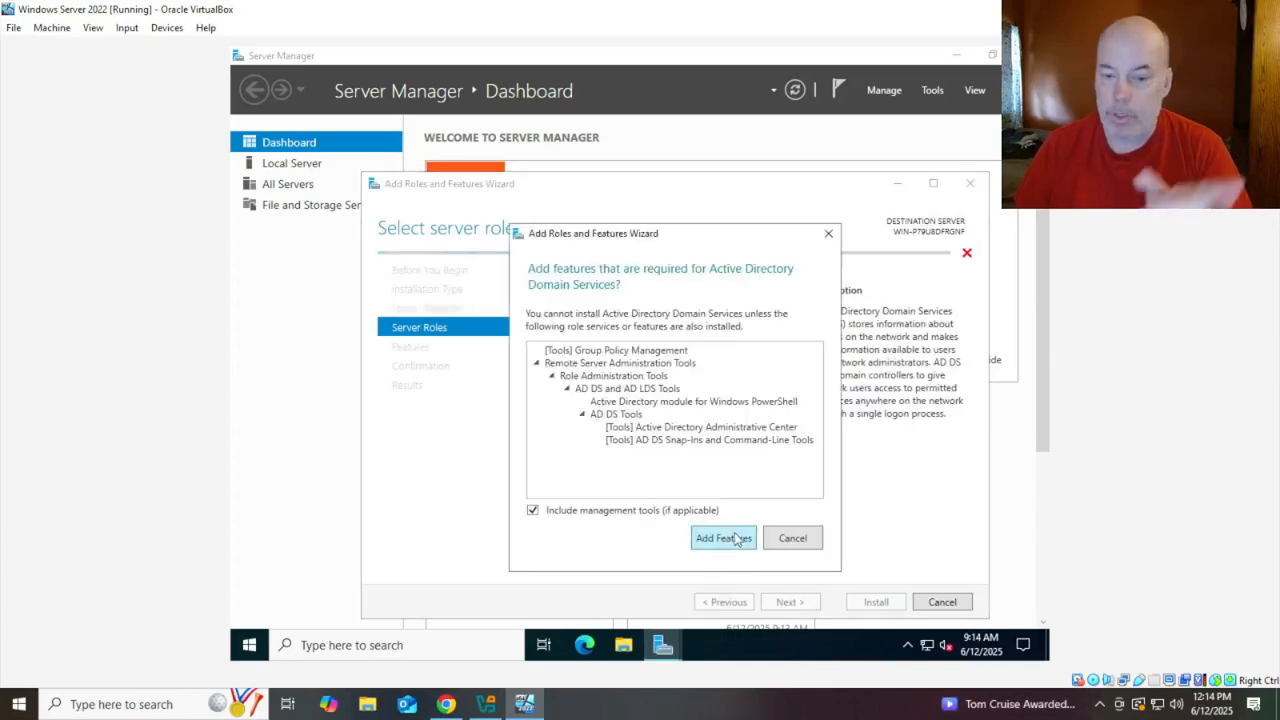
left_click(724, 538)
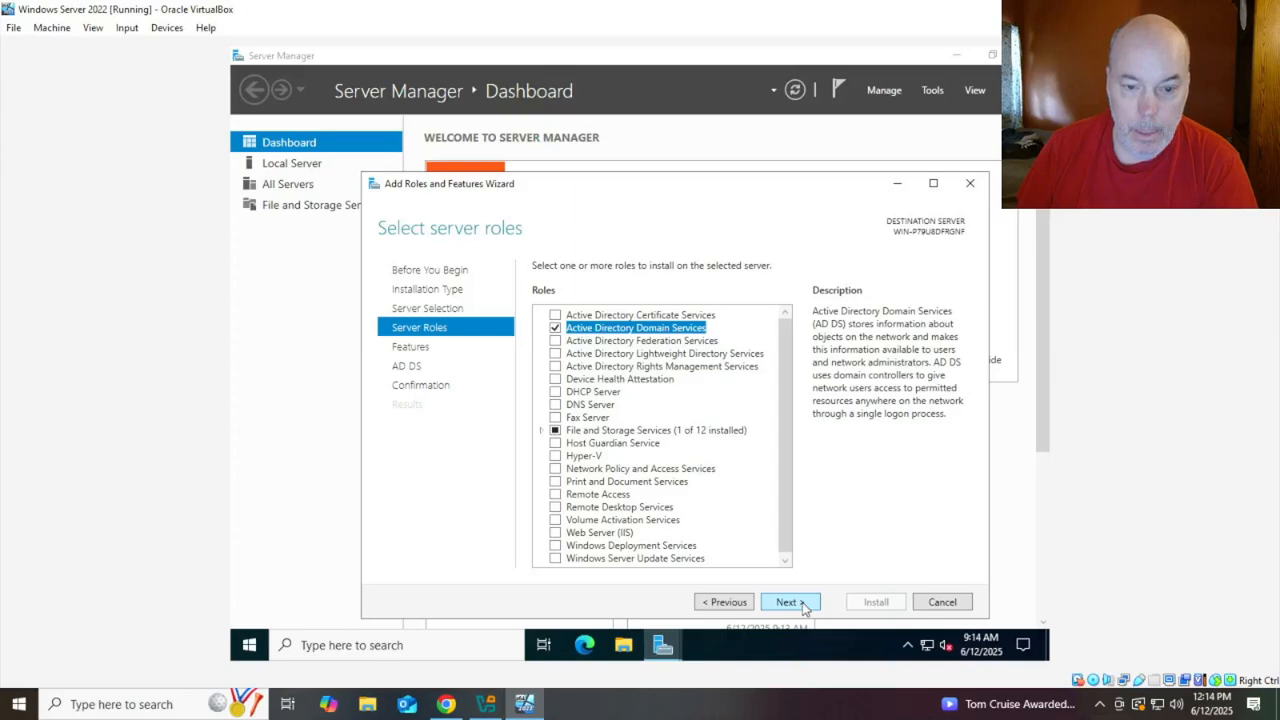
left_click(804, 606)
left_click(804, 606)
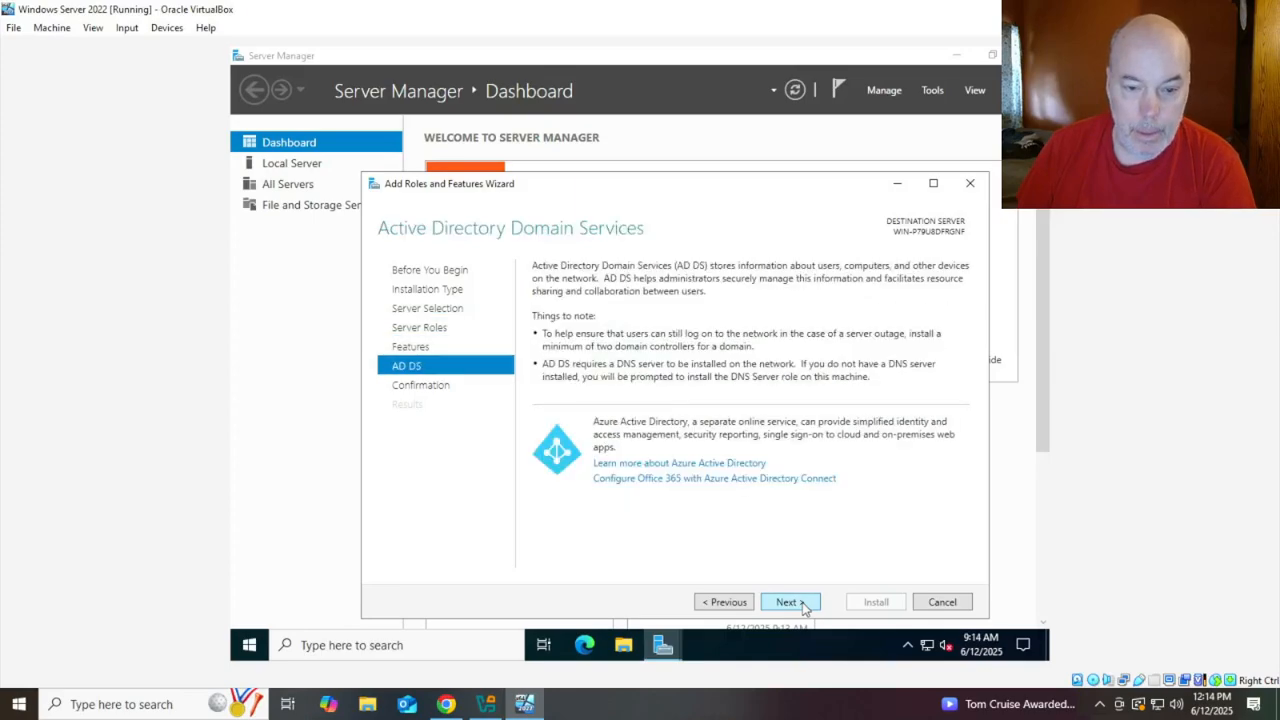
left_click(804, 606)
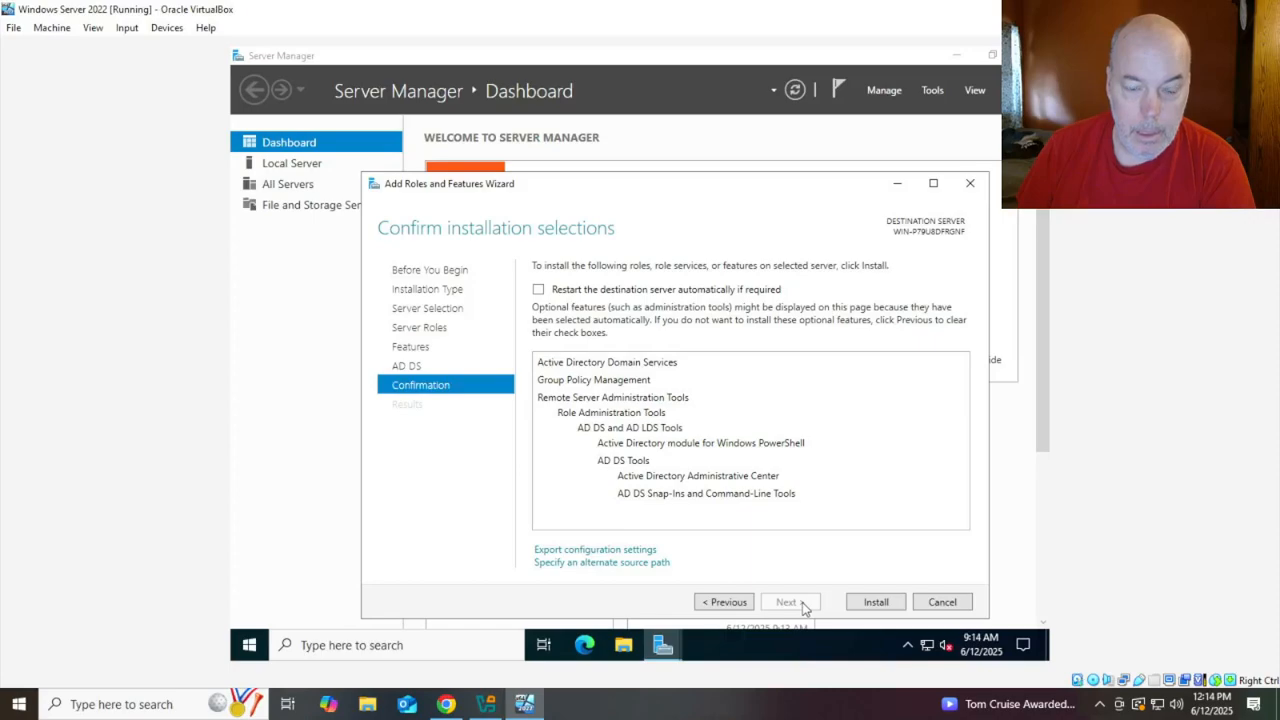
left_click(873, 601)
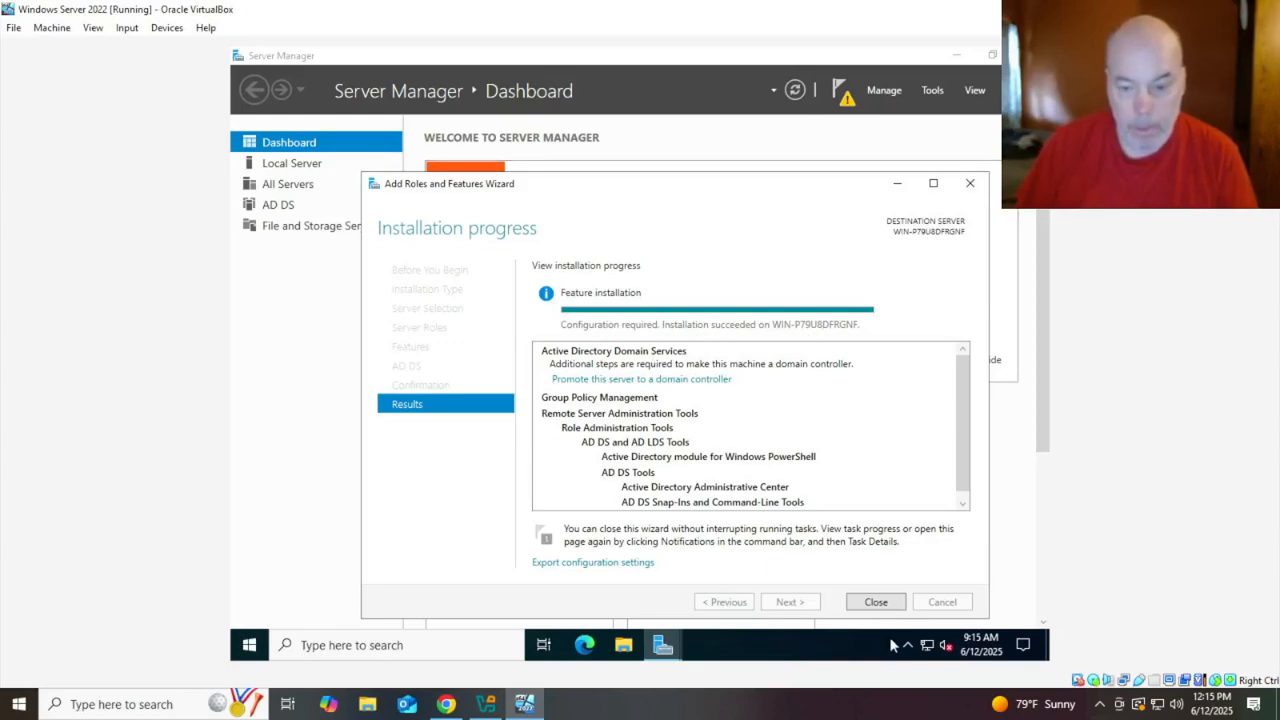
left_click(876, 602)
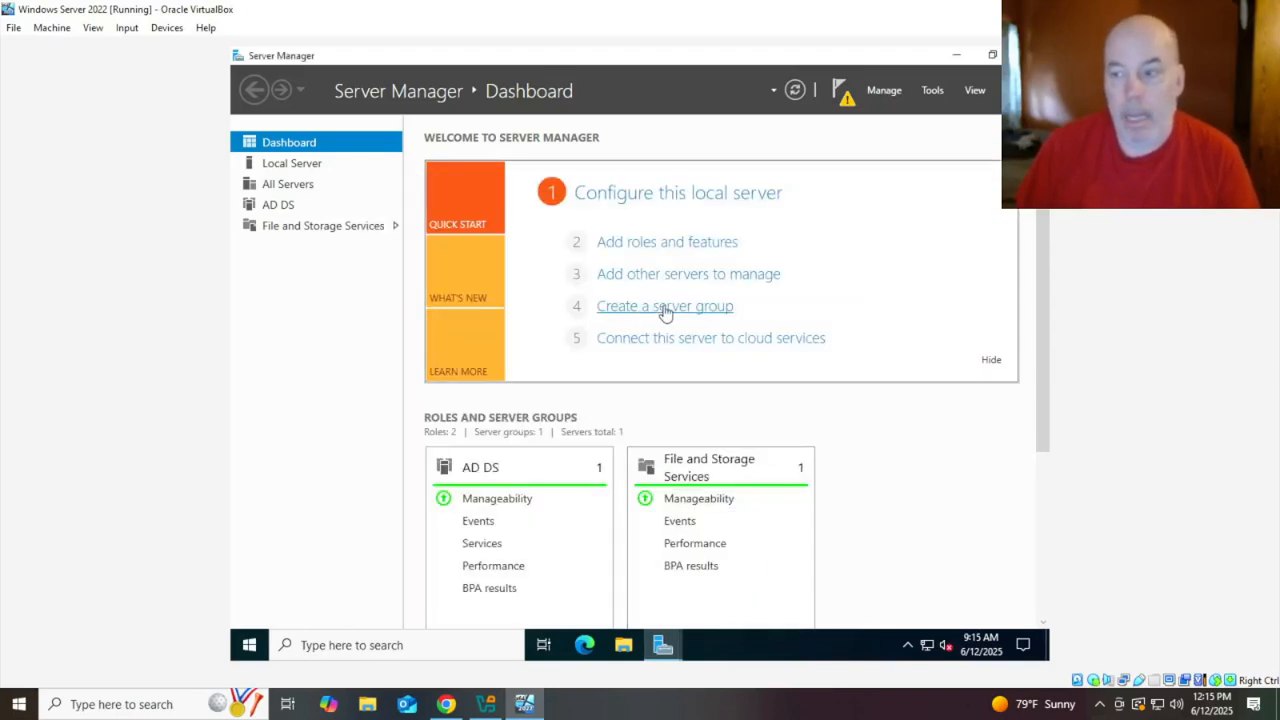
left_click(248, 646)
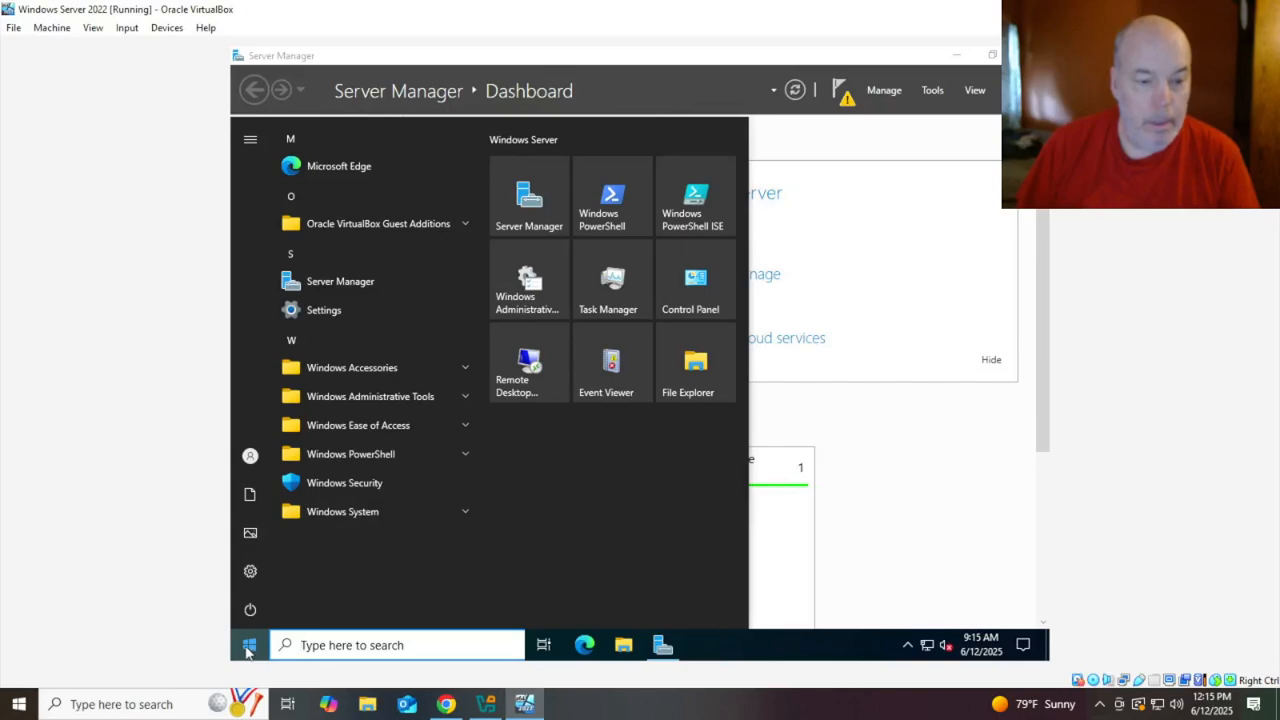
left_click(322, 316)
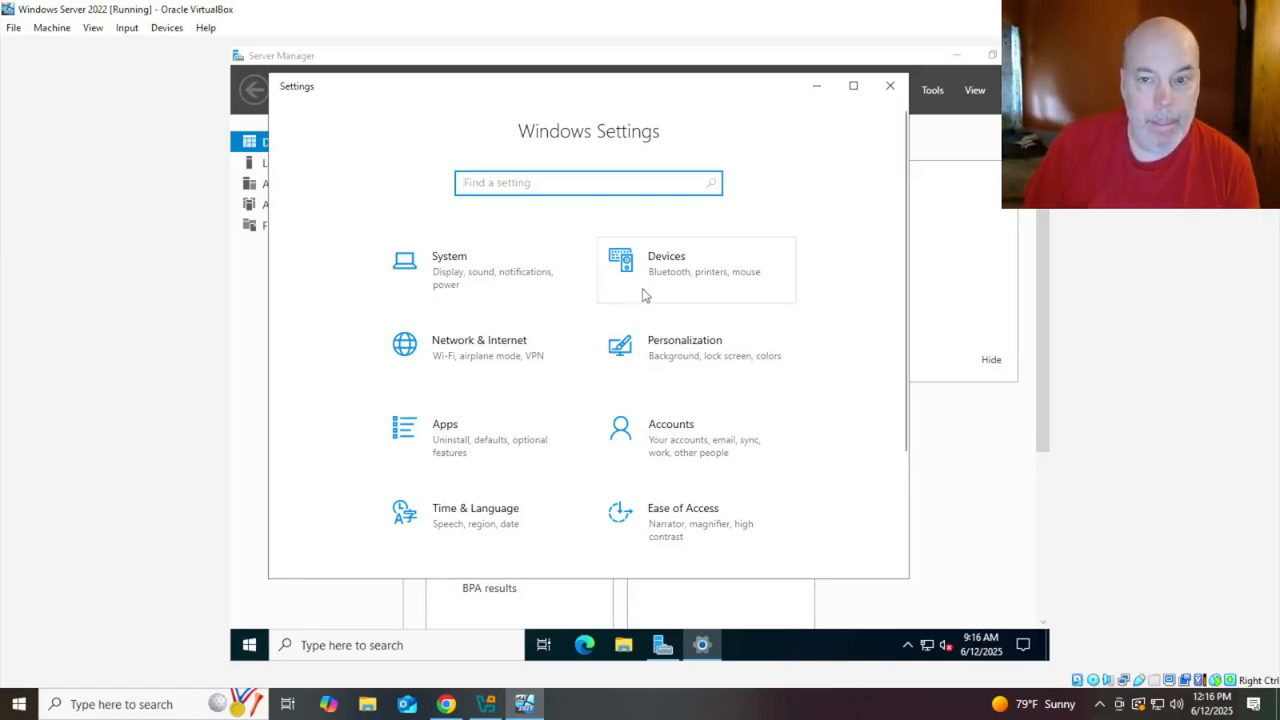
left_click(505, 282)
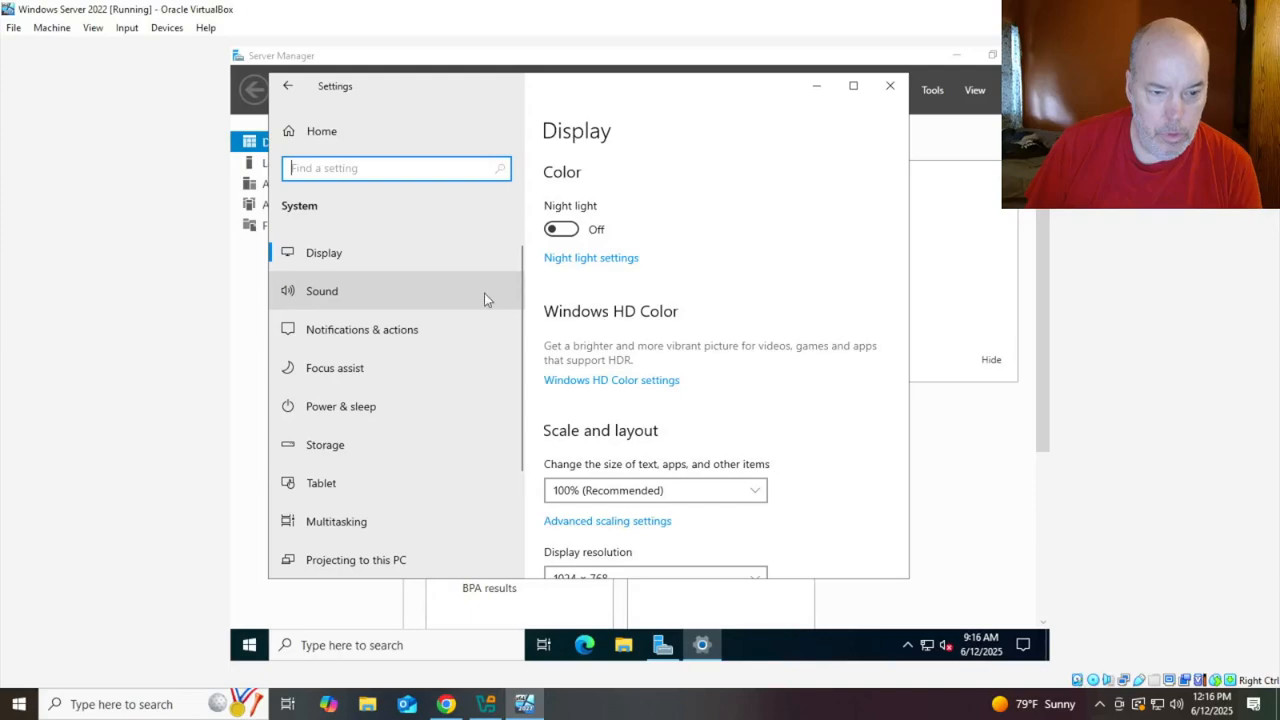
scroll(425, 303, "down", 1)
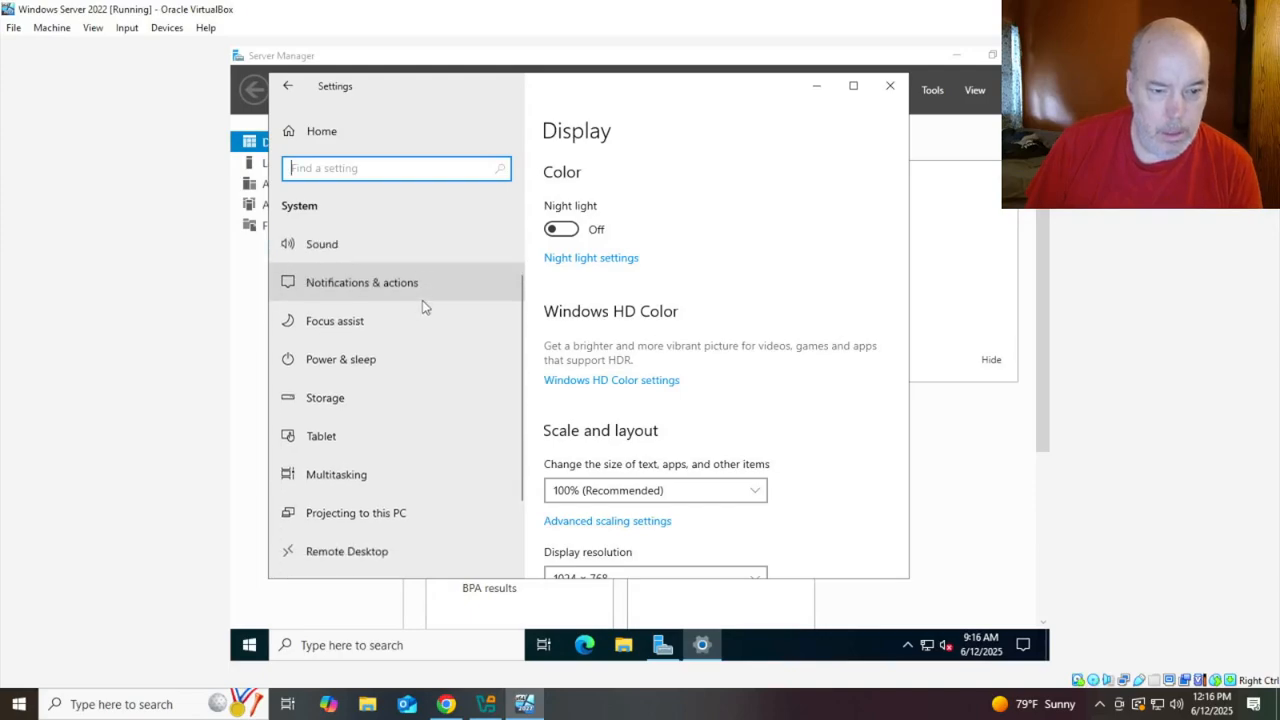
scroll(422, 307, "down", 2)
scroll(422, 307, "up", 3)
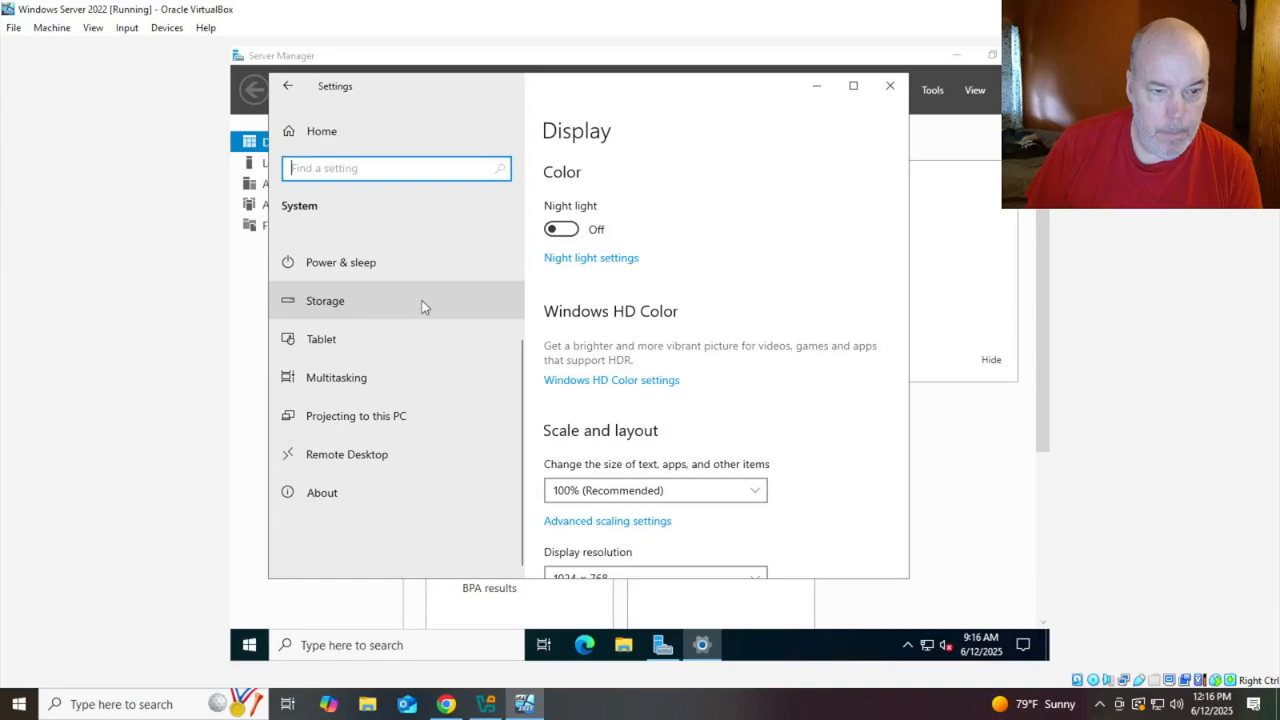
left_click(296, 141)
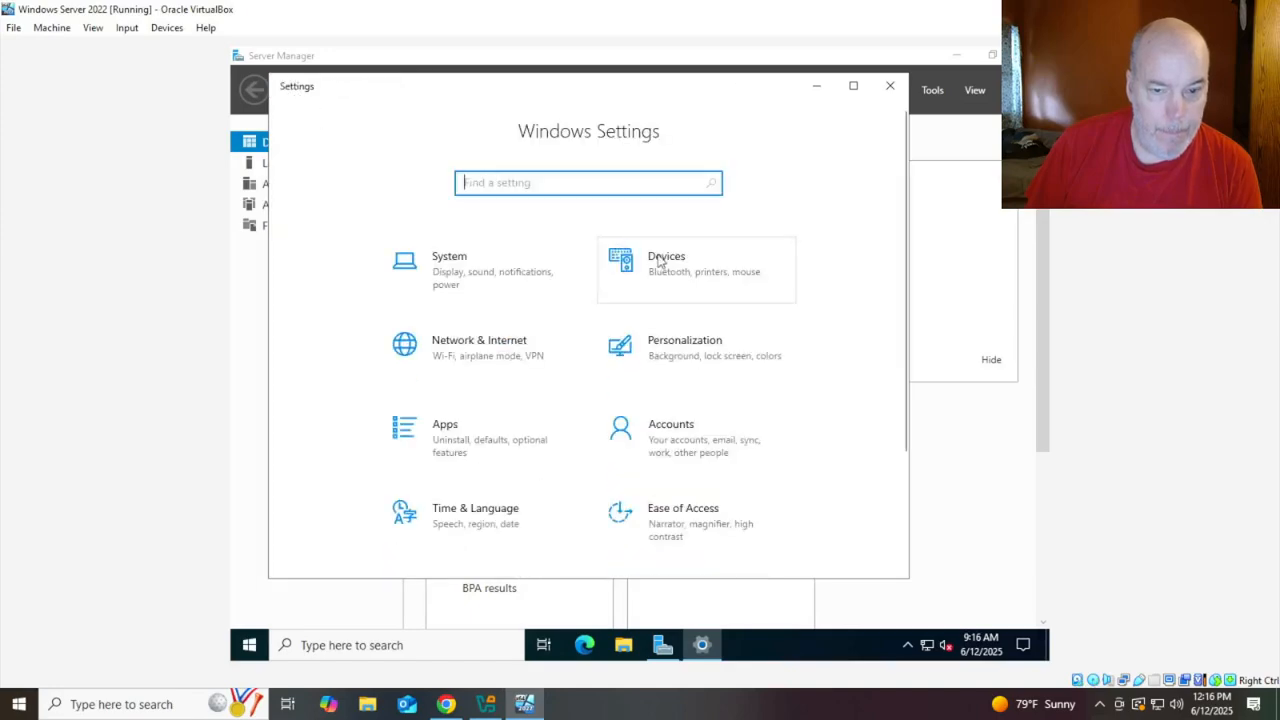
left_click(888, 86)
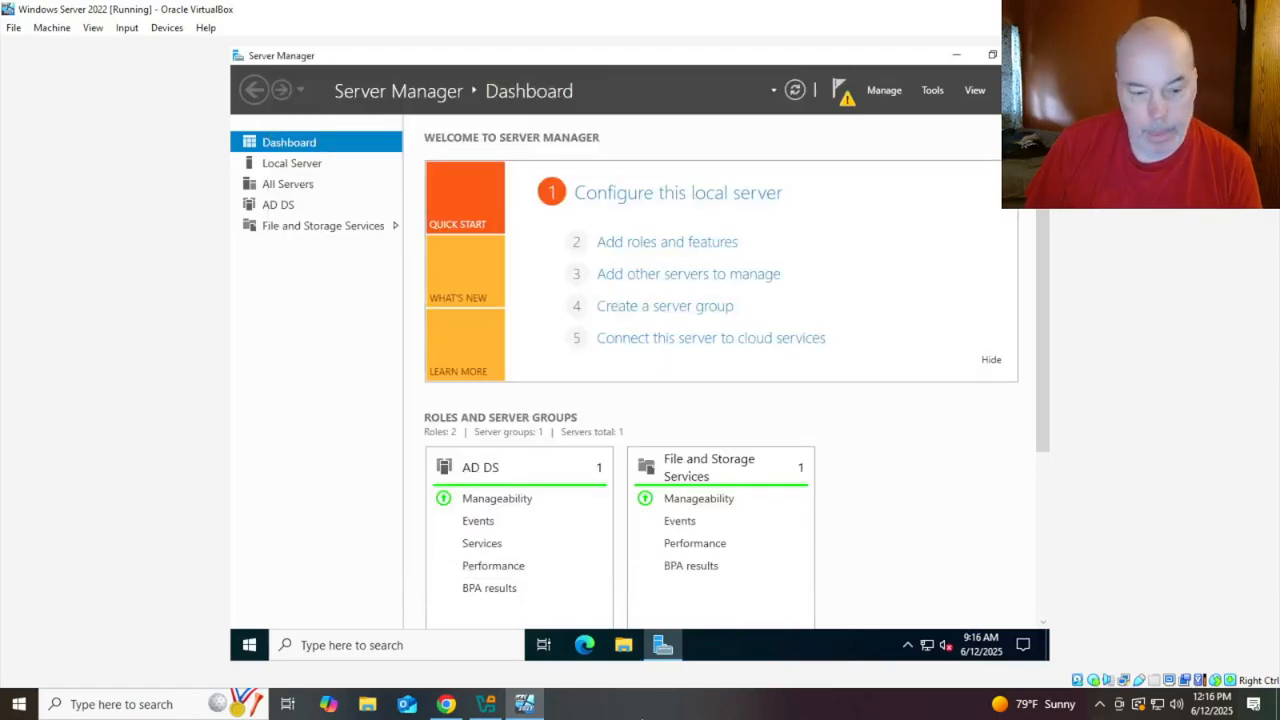
Rename the PC to DC01 from the About settings, choosing Restart later
right_click(250, 647)
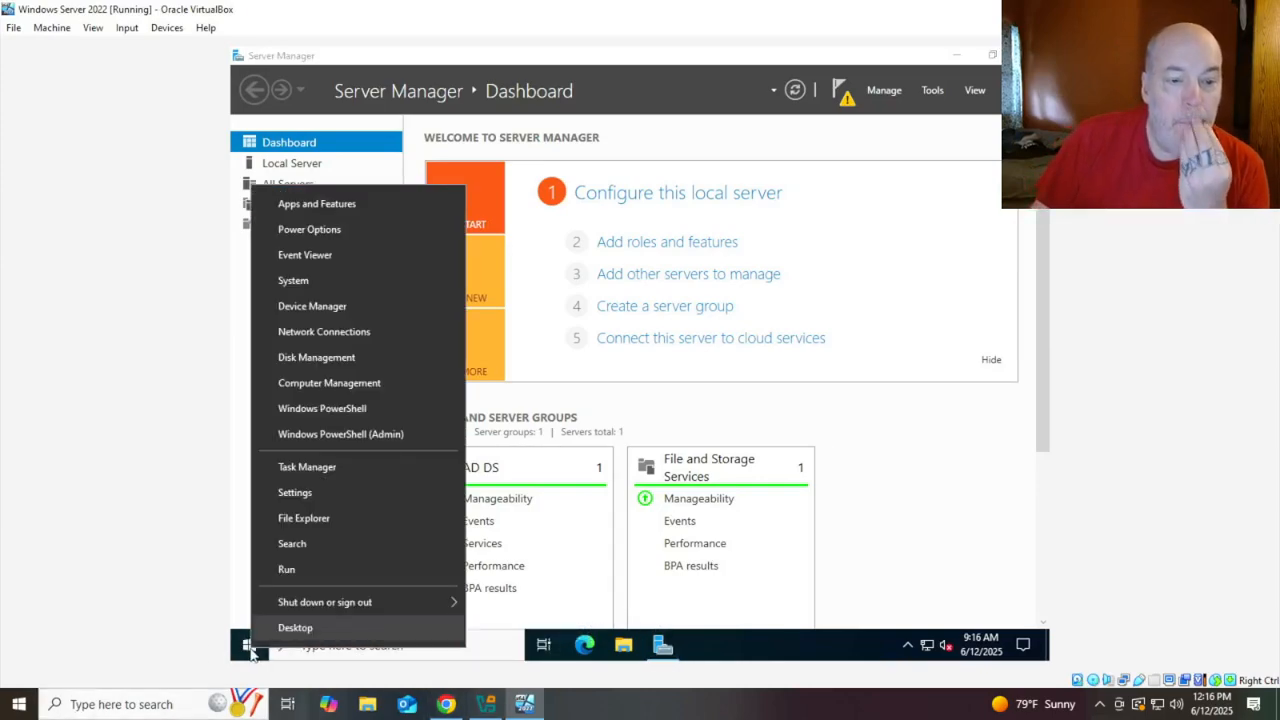
left_click(294, 281)
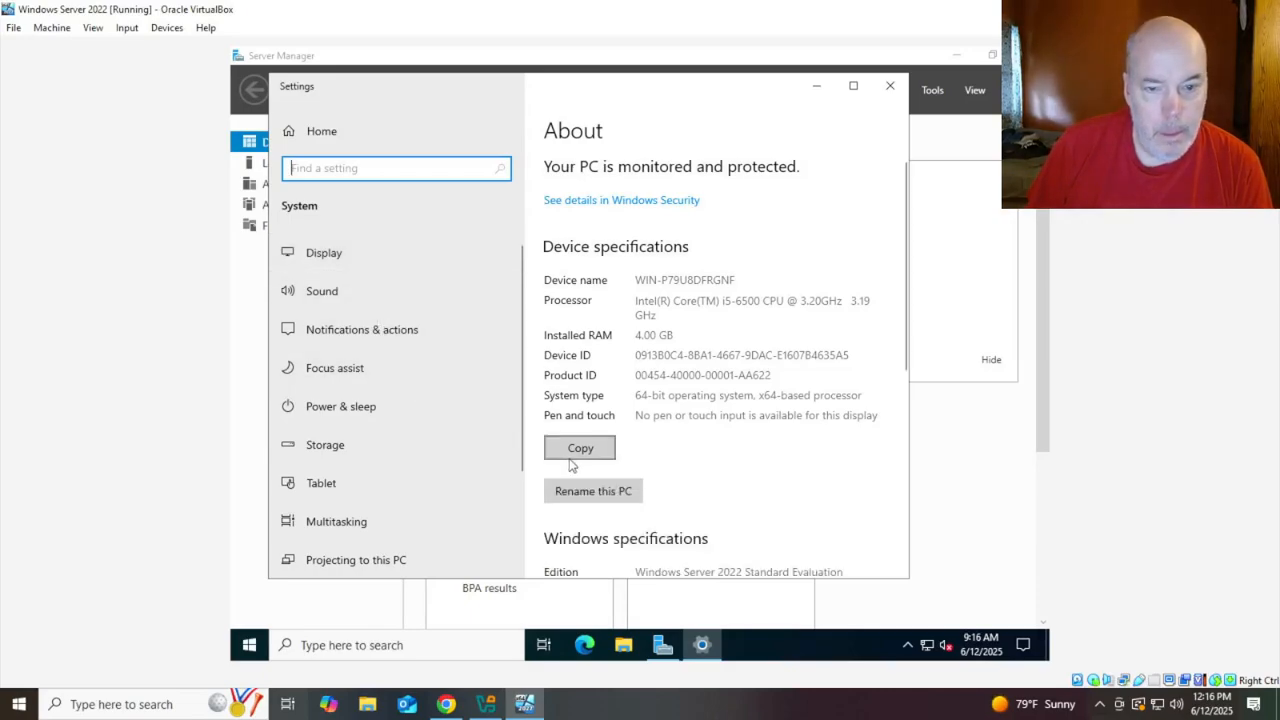
left_click(622, 490)
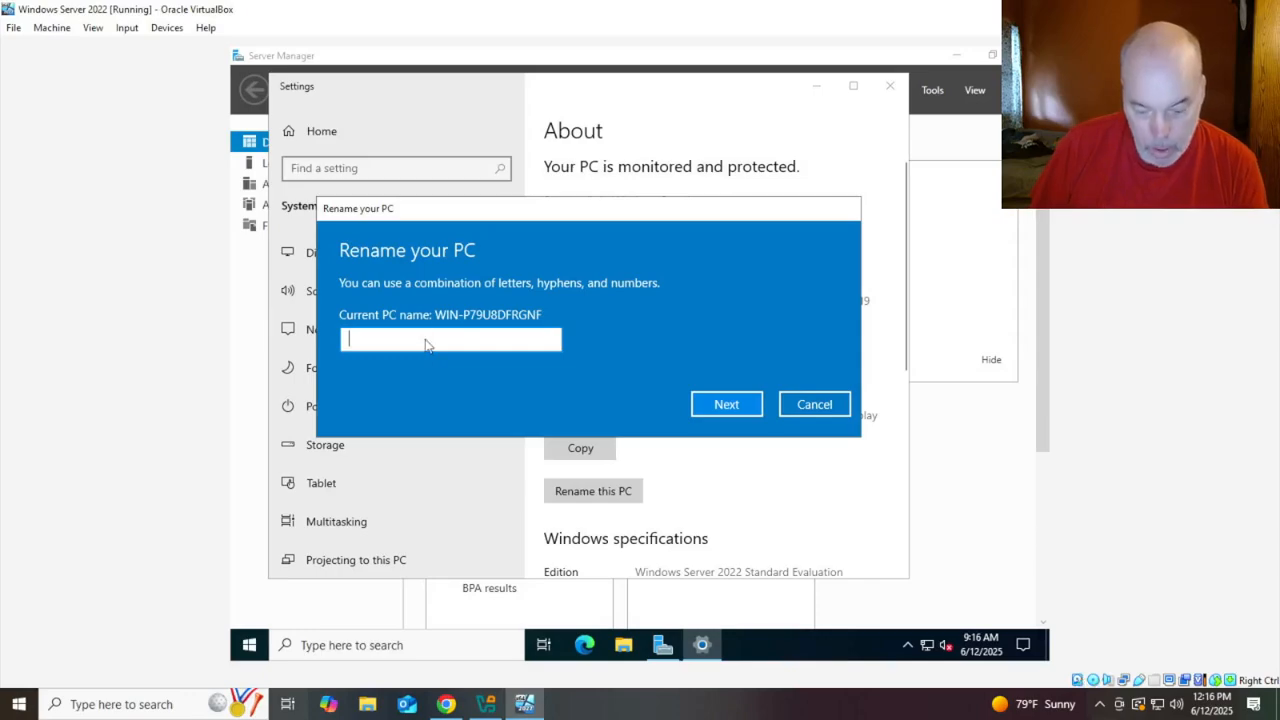
type("DC")
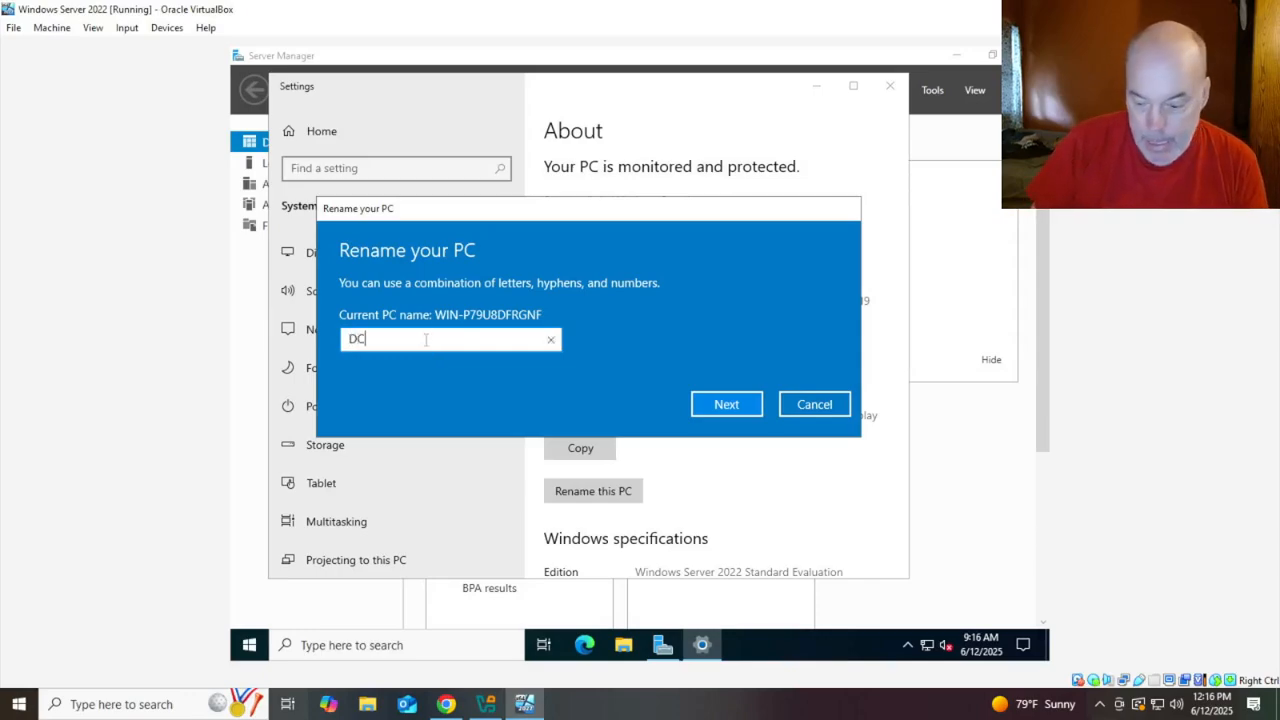
type("01")
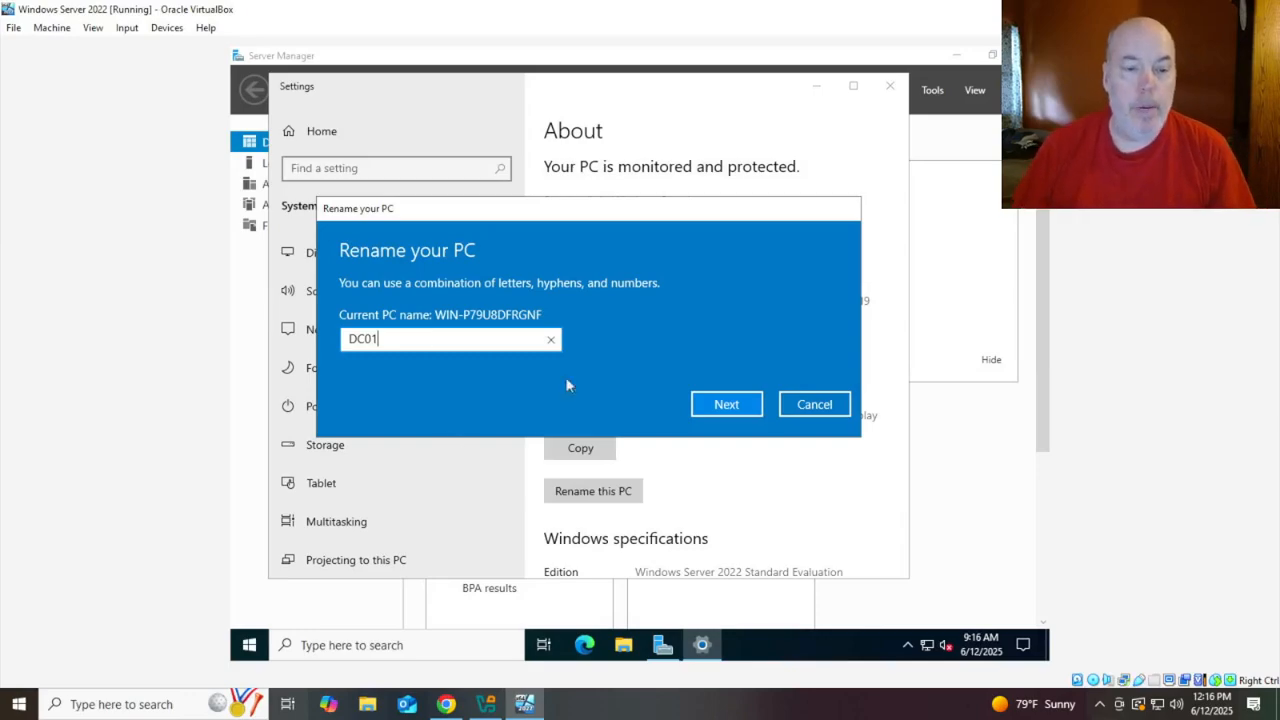
left_click(735, 404)
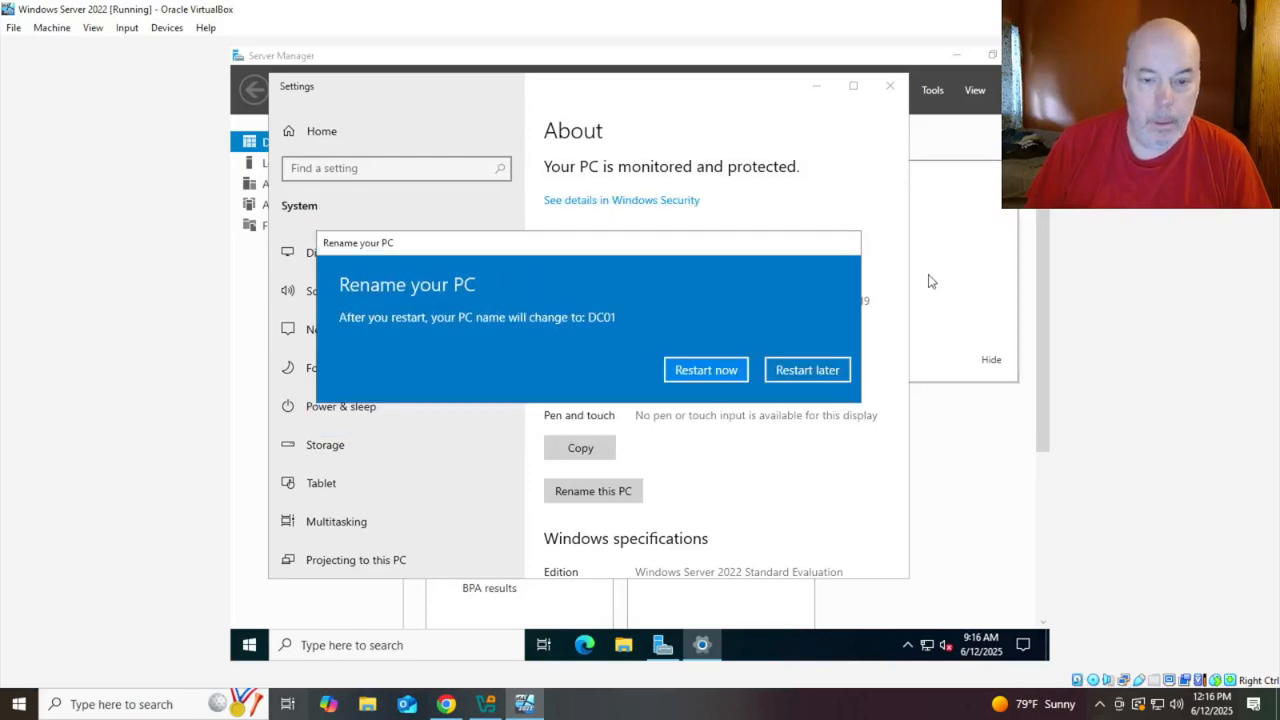
left_click(790, 371)
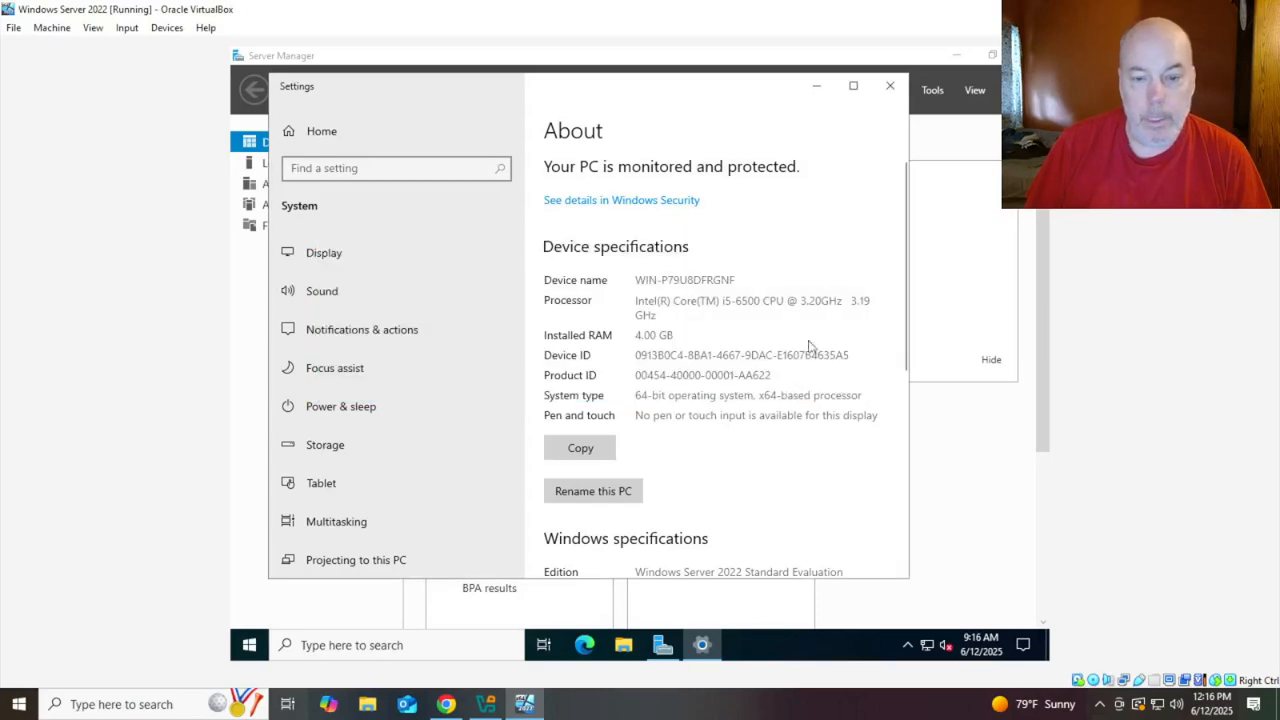
left_click(891, 88)
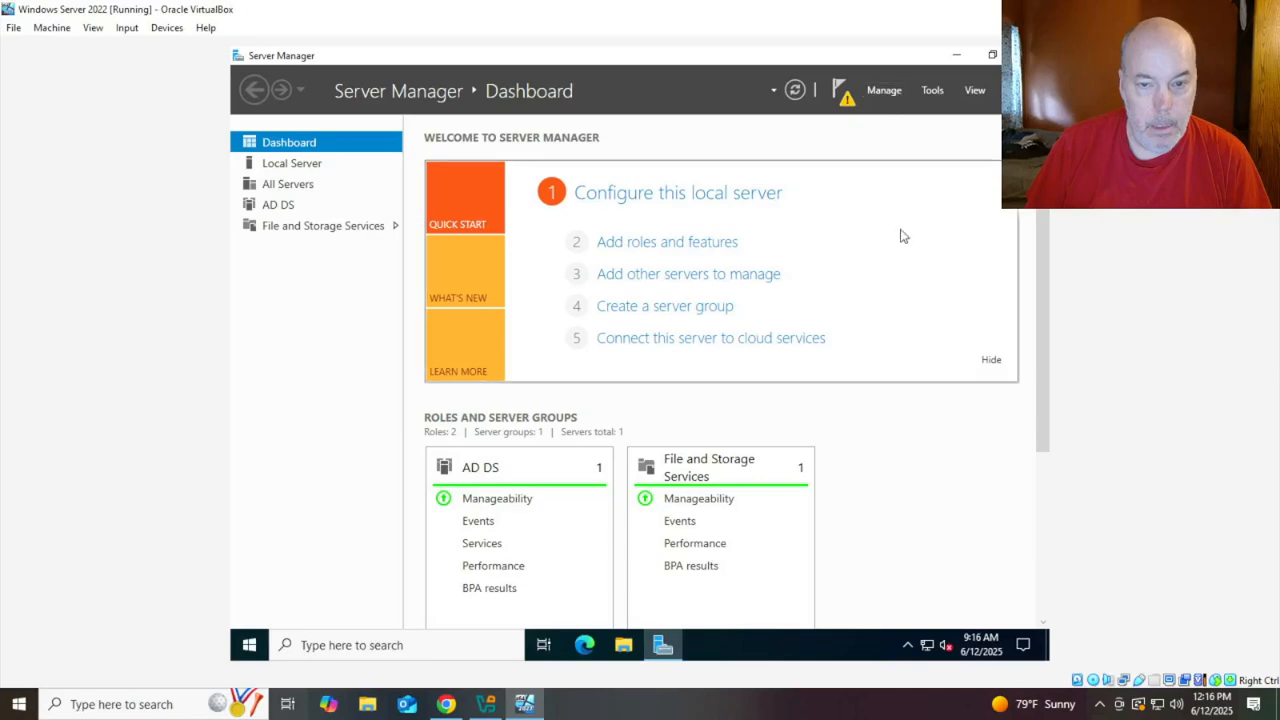
Start domain controller promotion and create a new forest with root domain sneezy.local
left_click(843, 96)
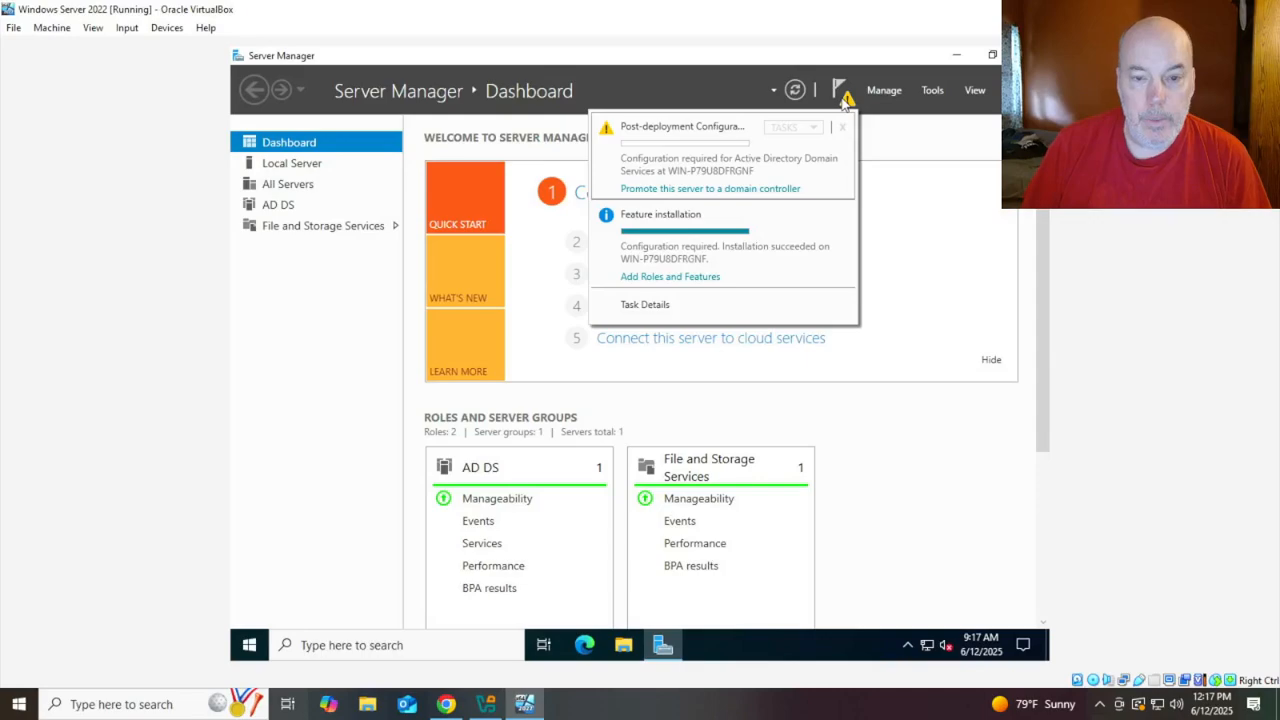
left_click(733, 190)
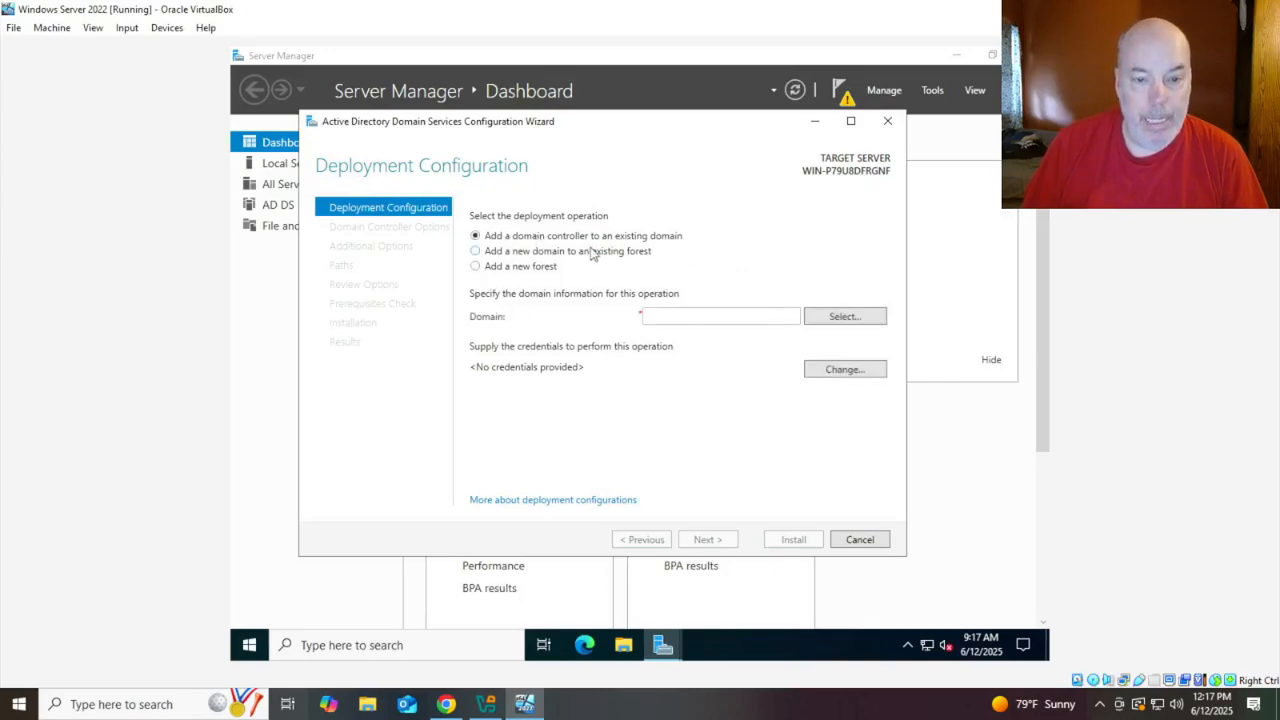
left_click(476, 266)
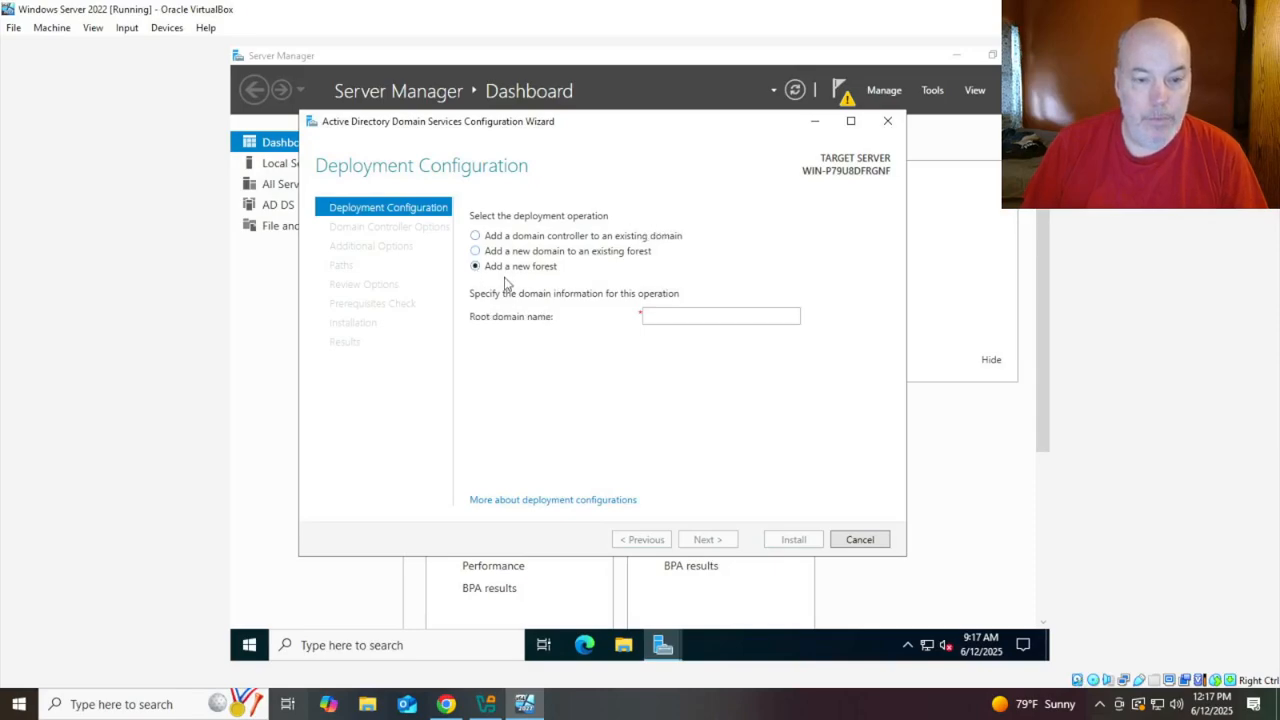
left_click(684, 315)
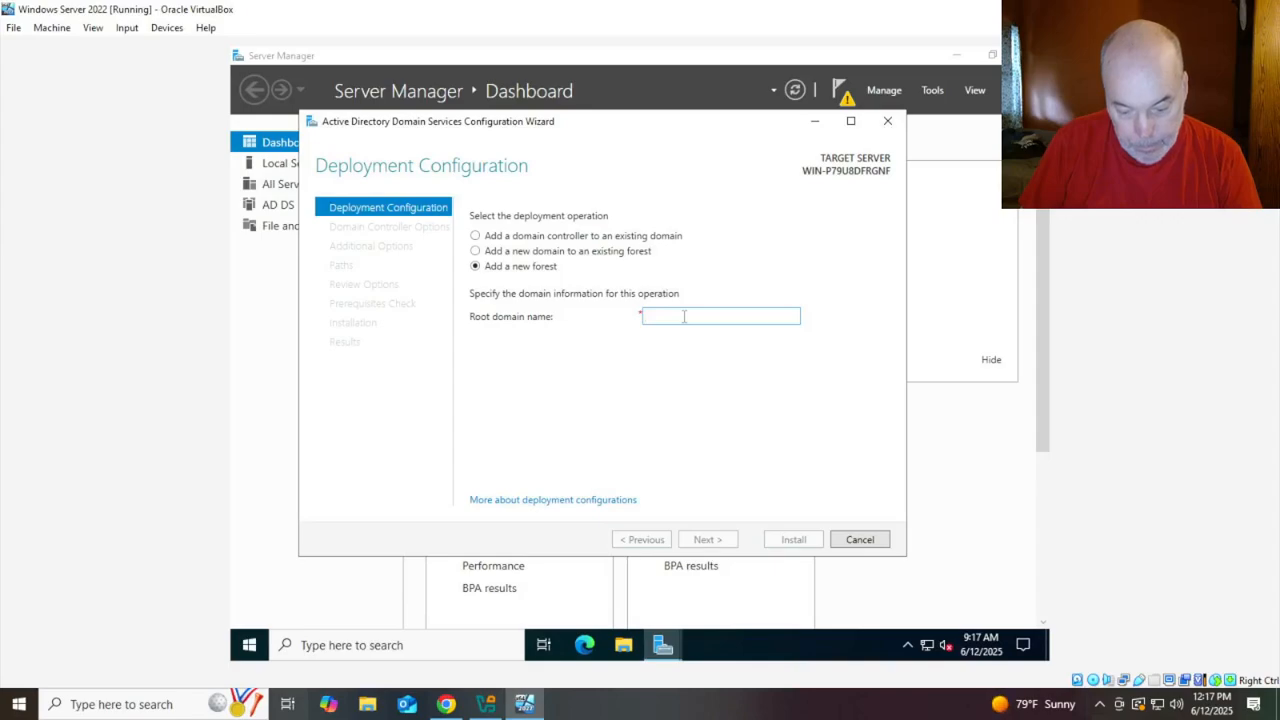
type("sneezy.loca")
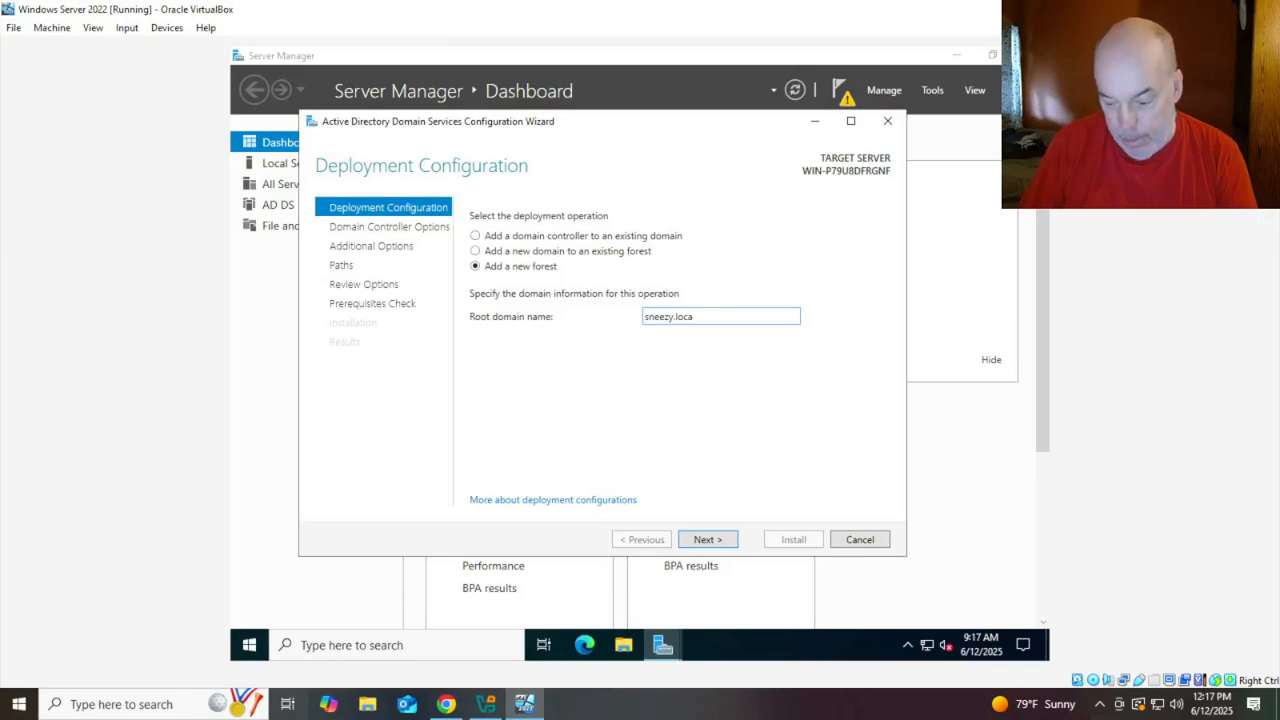
type("l")
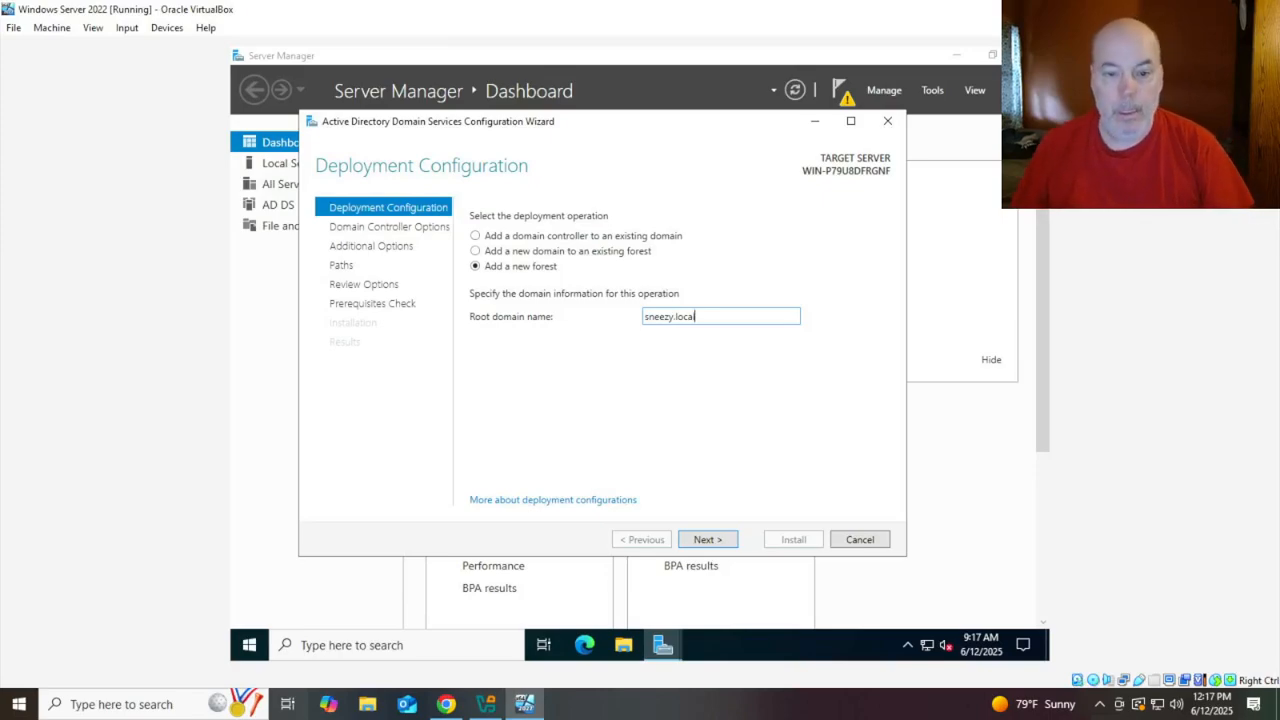
left_click(708, 540)
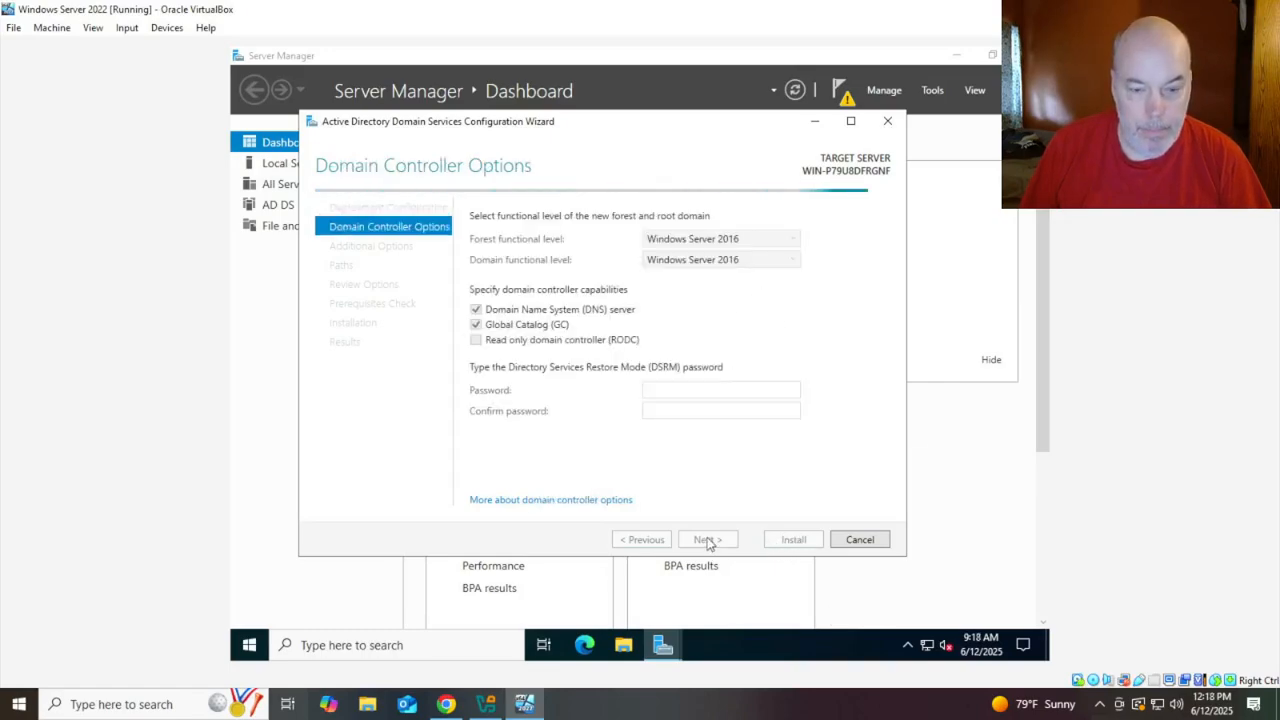
Enter the DSRM password and accept the default DNS options, NetBIOS name SNEEZY and paths
left_click(657, 389)
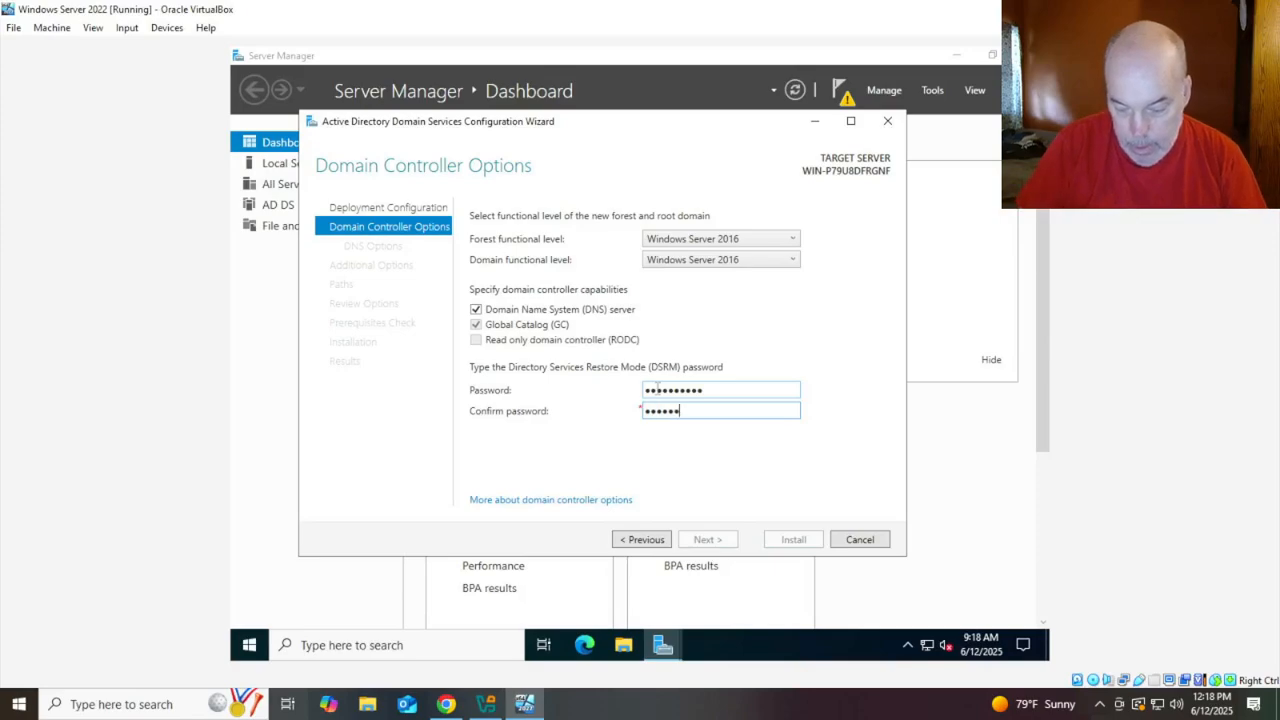
type("!")
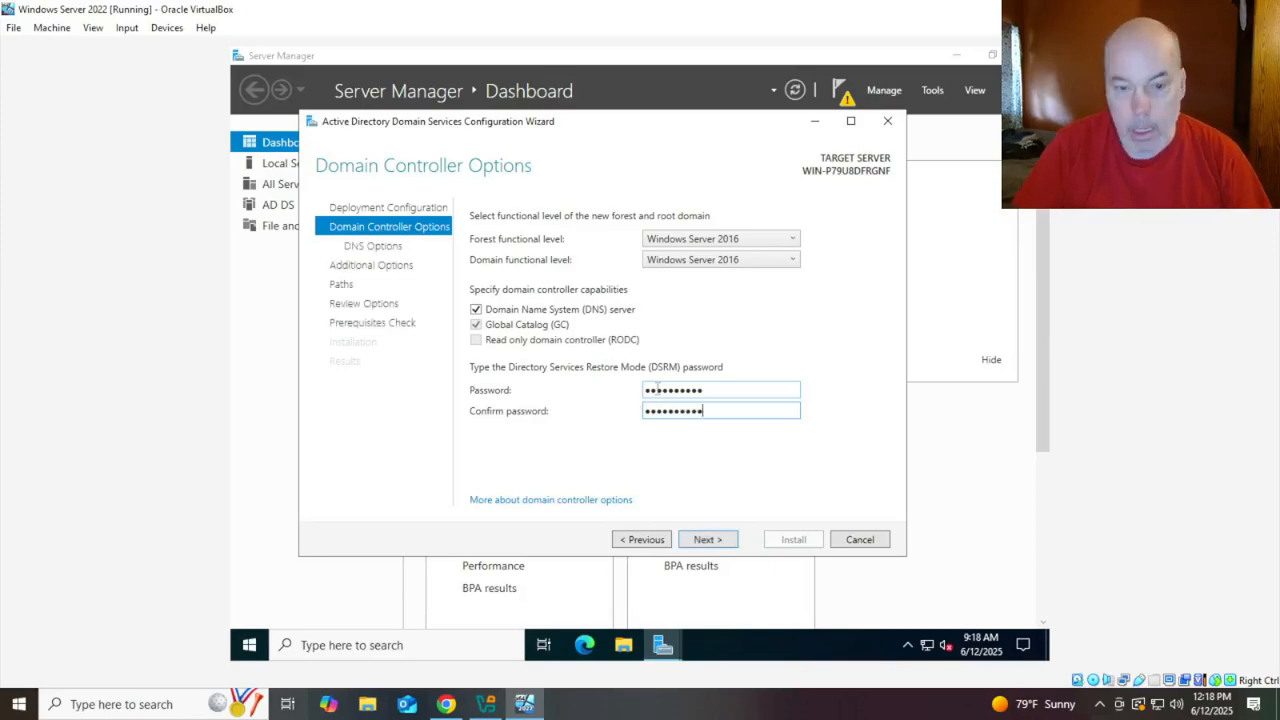
key("Return")
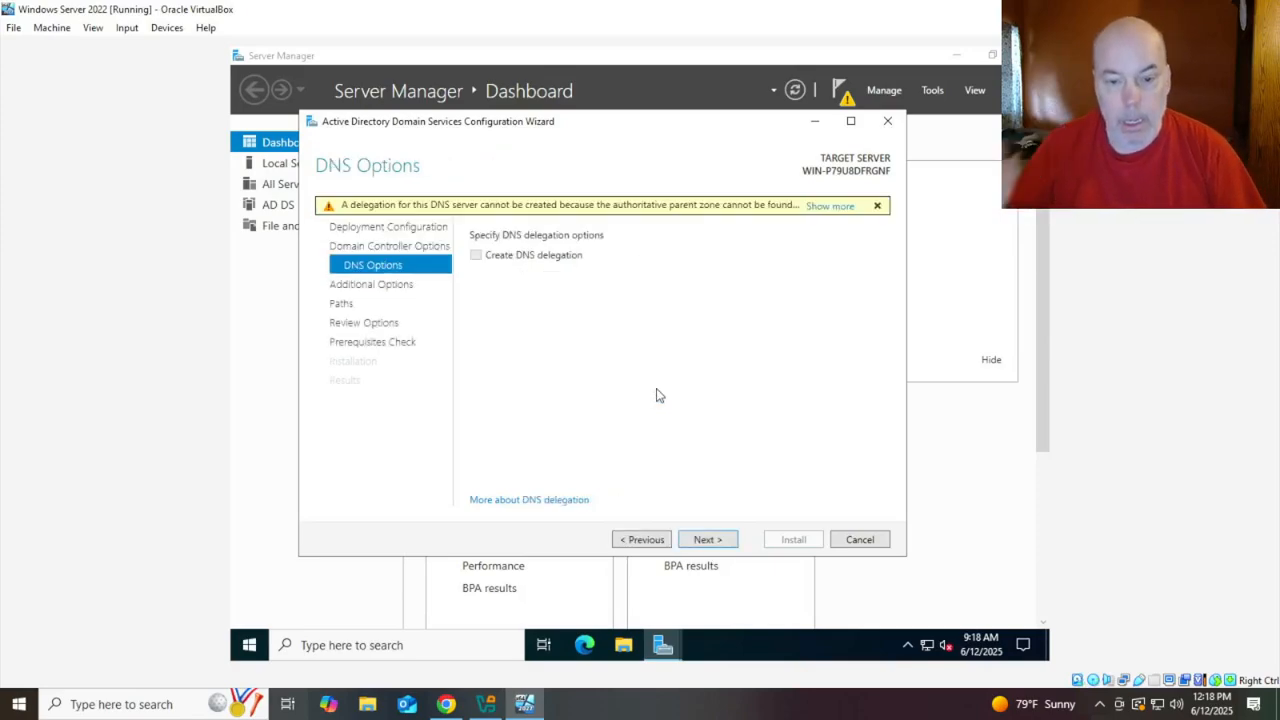
left_click(713, 543)
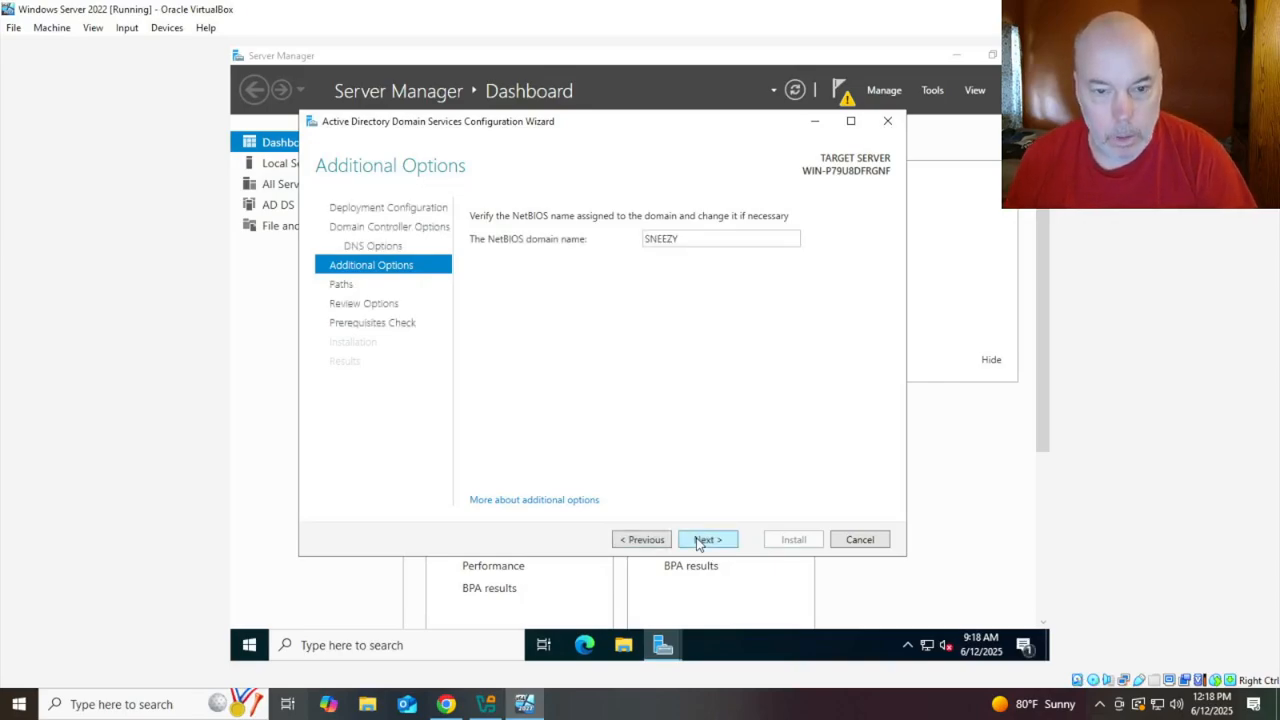
left_click(698, 541)
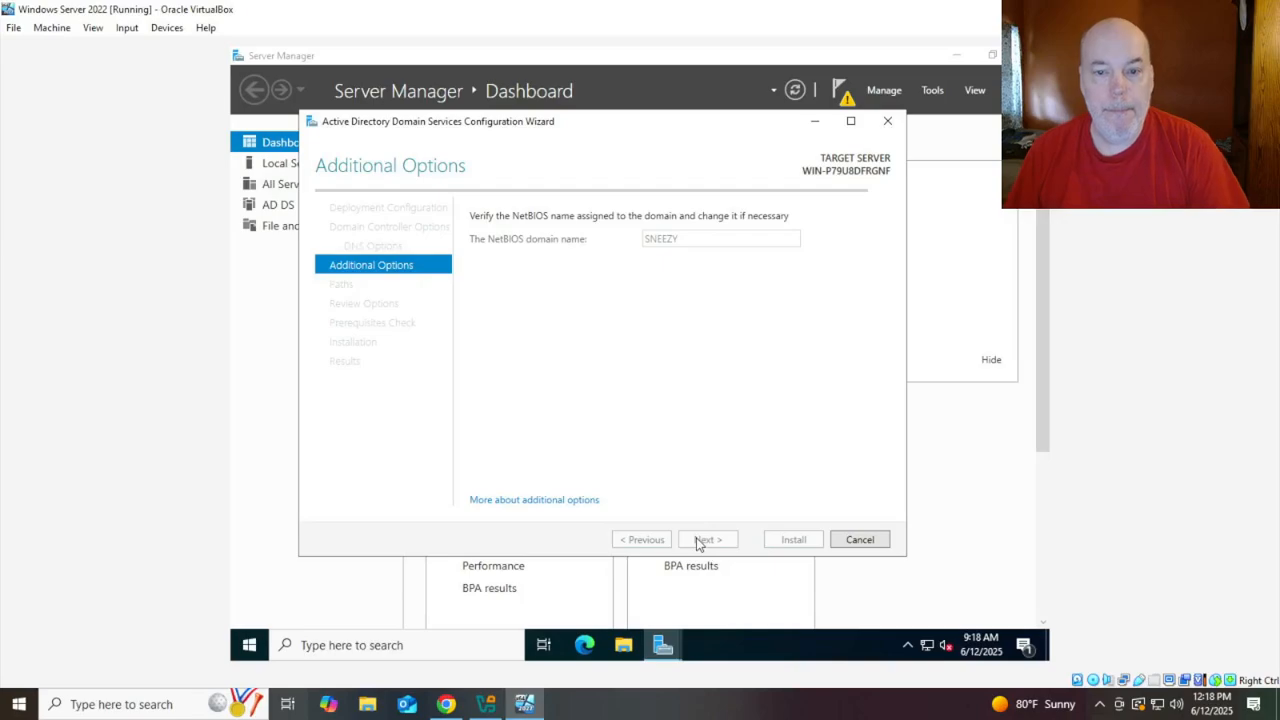
left_click(698, 541)
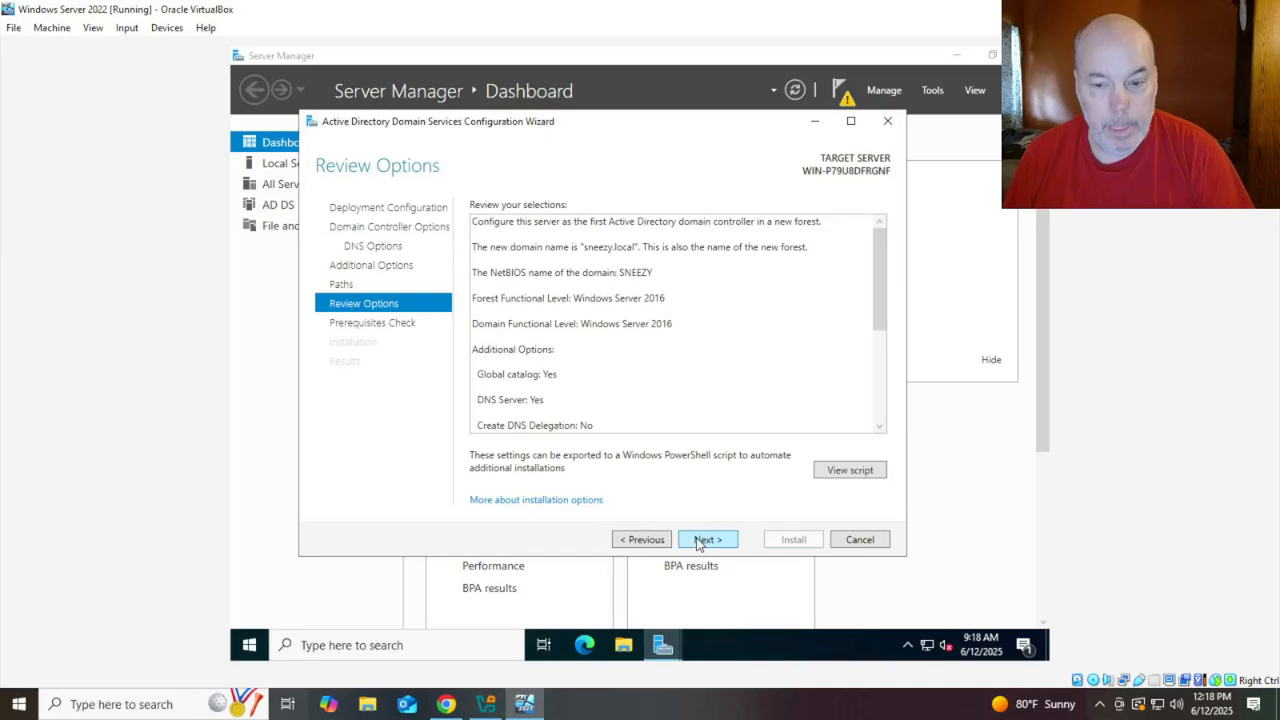
Run the prerequisites check, dismiss its failure banner, and cancel the AD DS configuration wizard
left_click(706, 539)
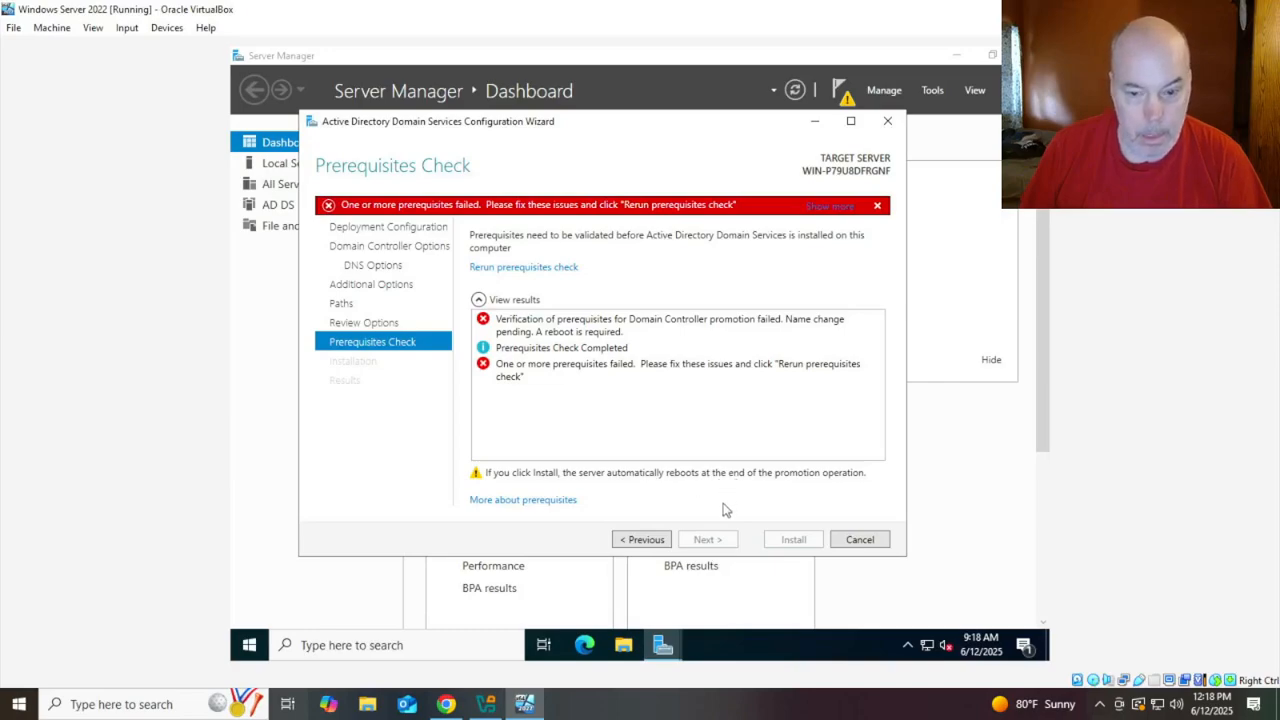
left_click(877, 207)
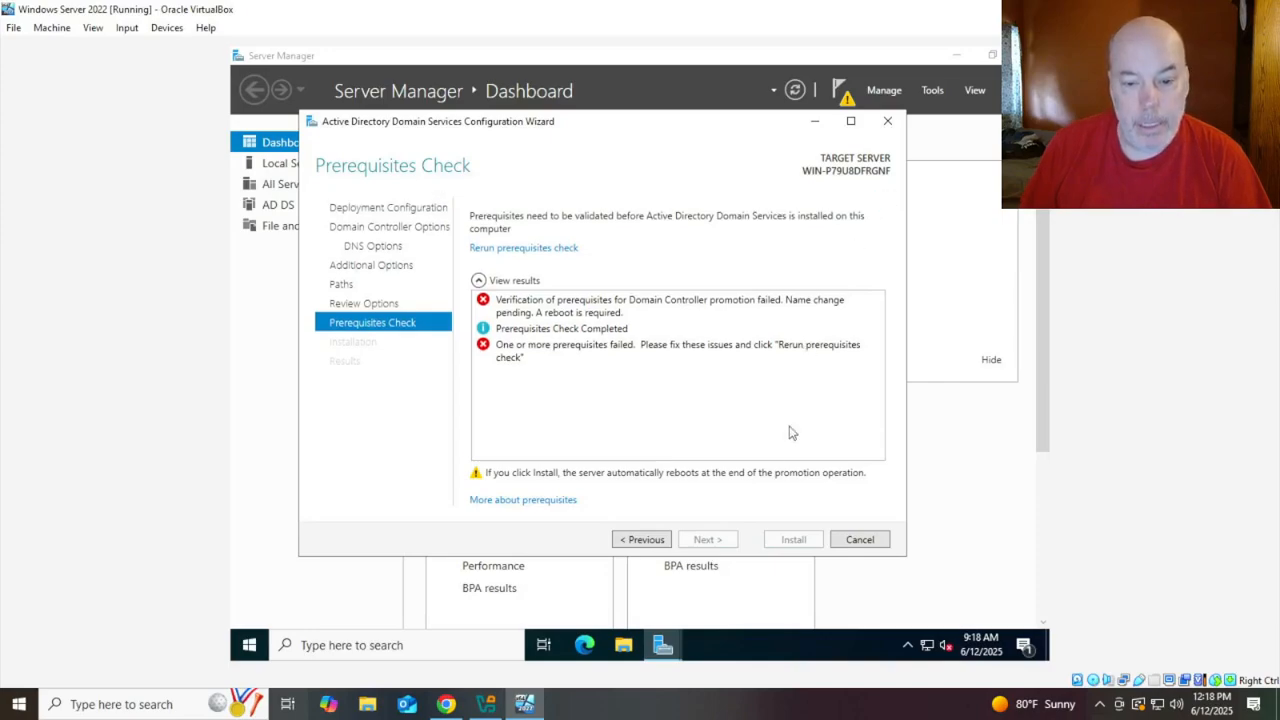
left_click(887, 121)
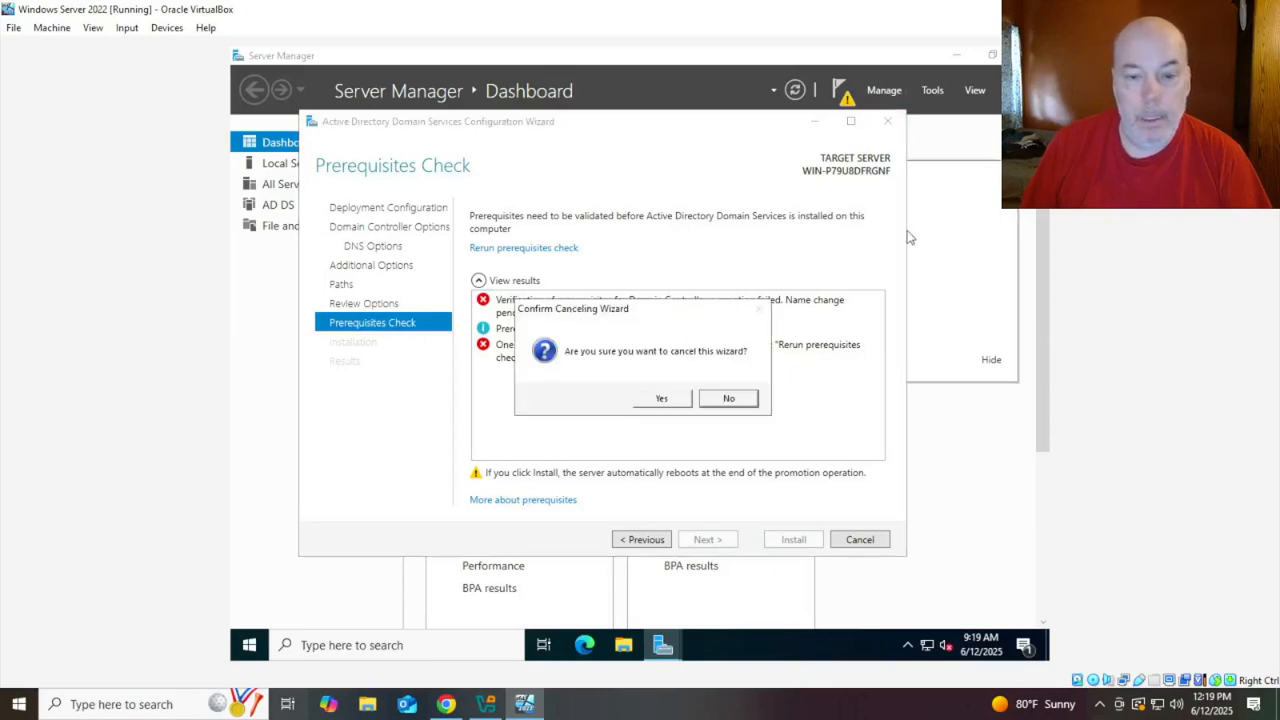
left_click(661, 399)
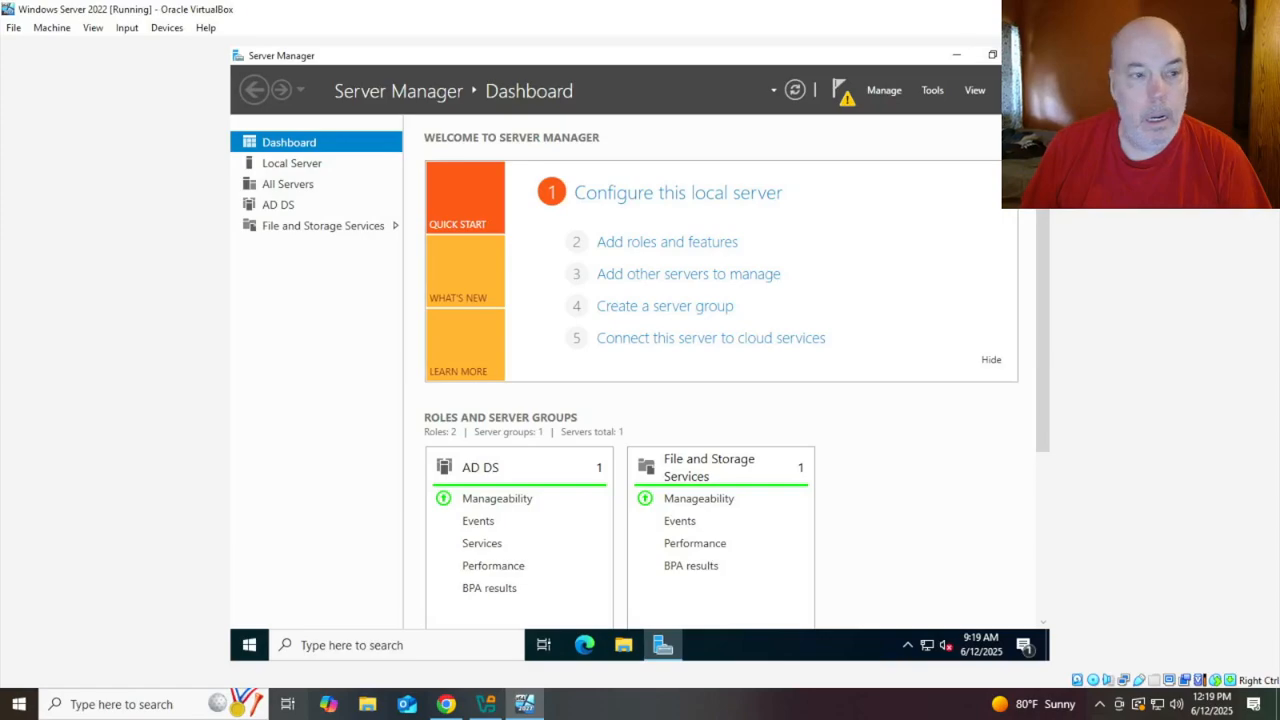
Power off the Windows Server 2022 VM, then start it again from VirtualBox Manager
left_click(1264, 9)
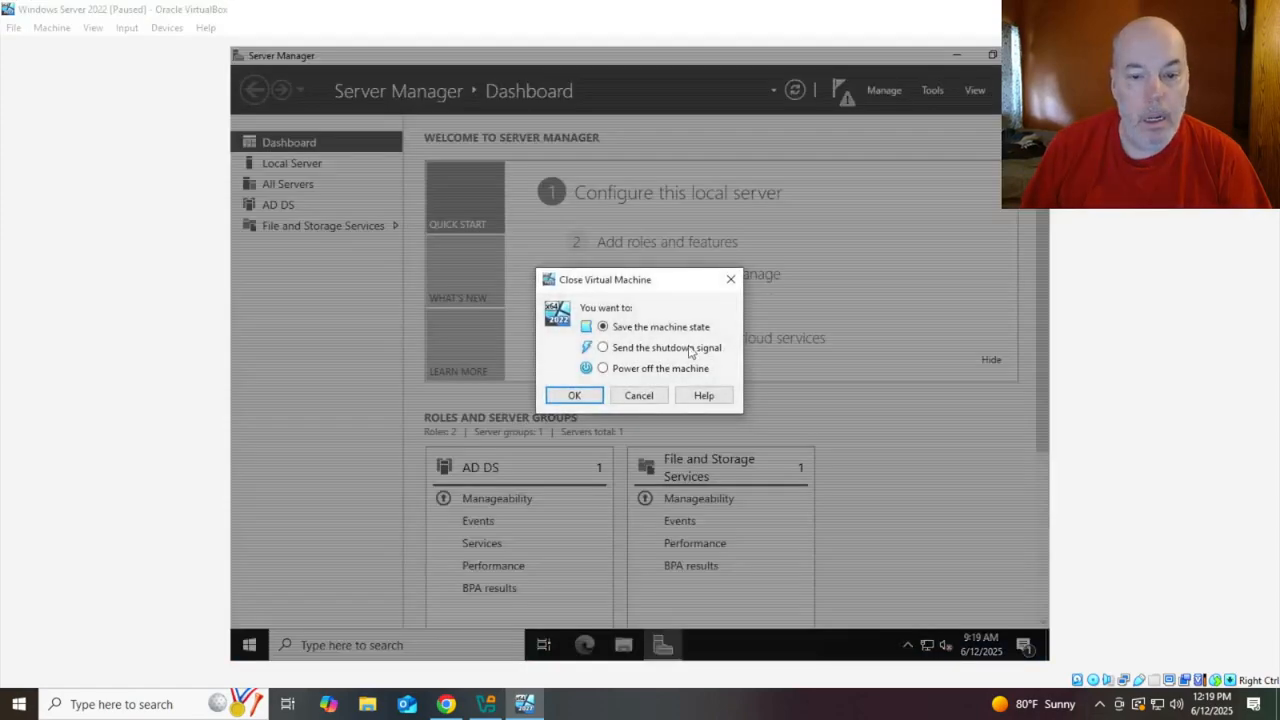
left_click(603, 368)
left_click(574, 395)
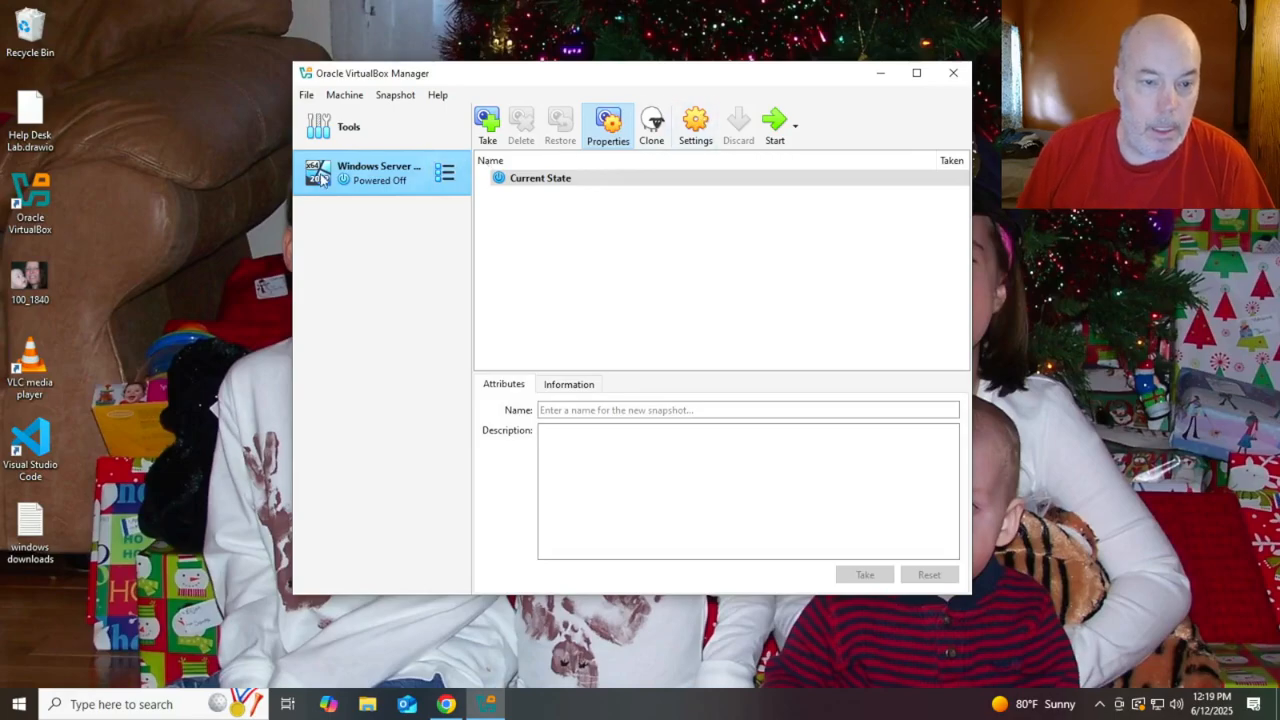
left_click(772, 124)
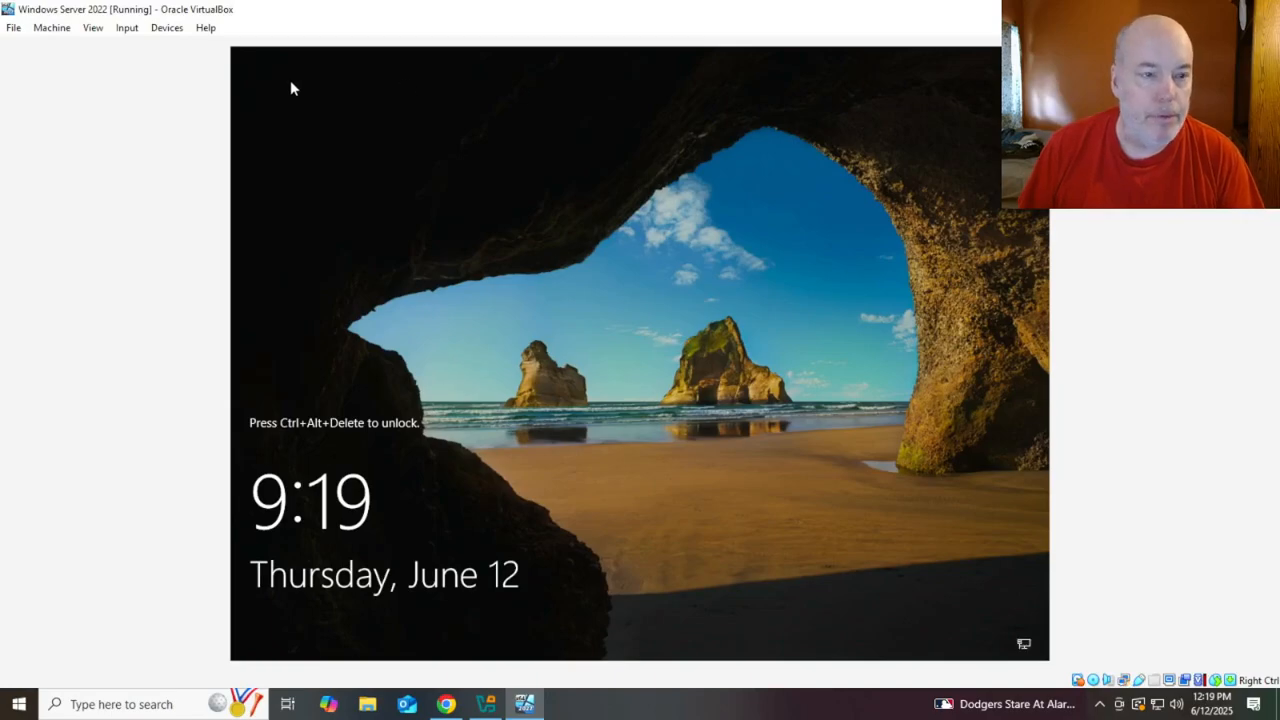
Send Ctrl-Alt-Del through the Input menu and sign in as Administrator with the account password
left_click(167, 27)
mouse_move(241, 136)
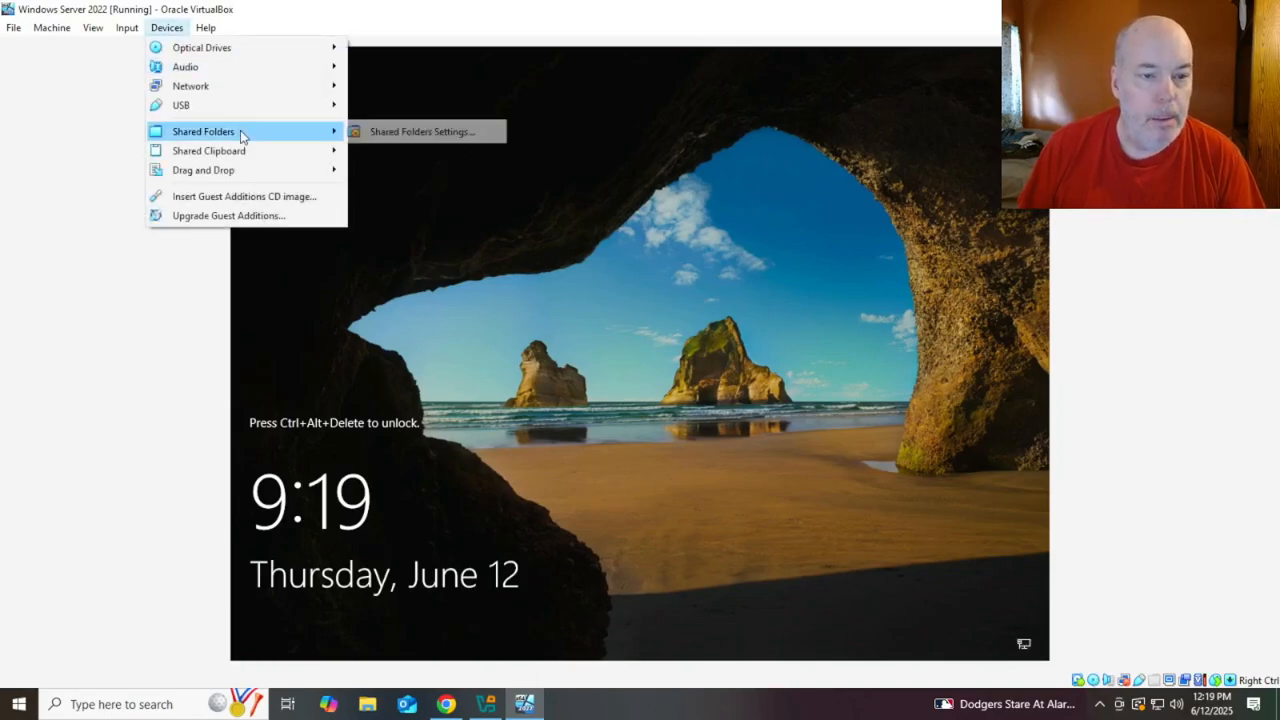
mouse_move(127, 27)
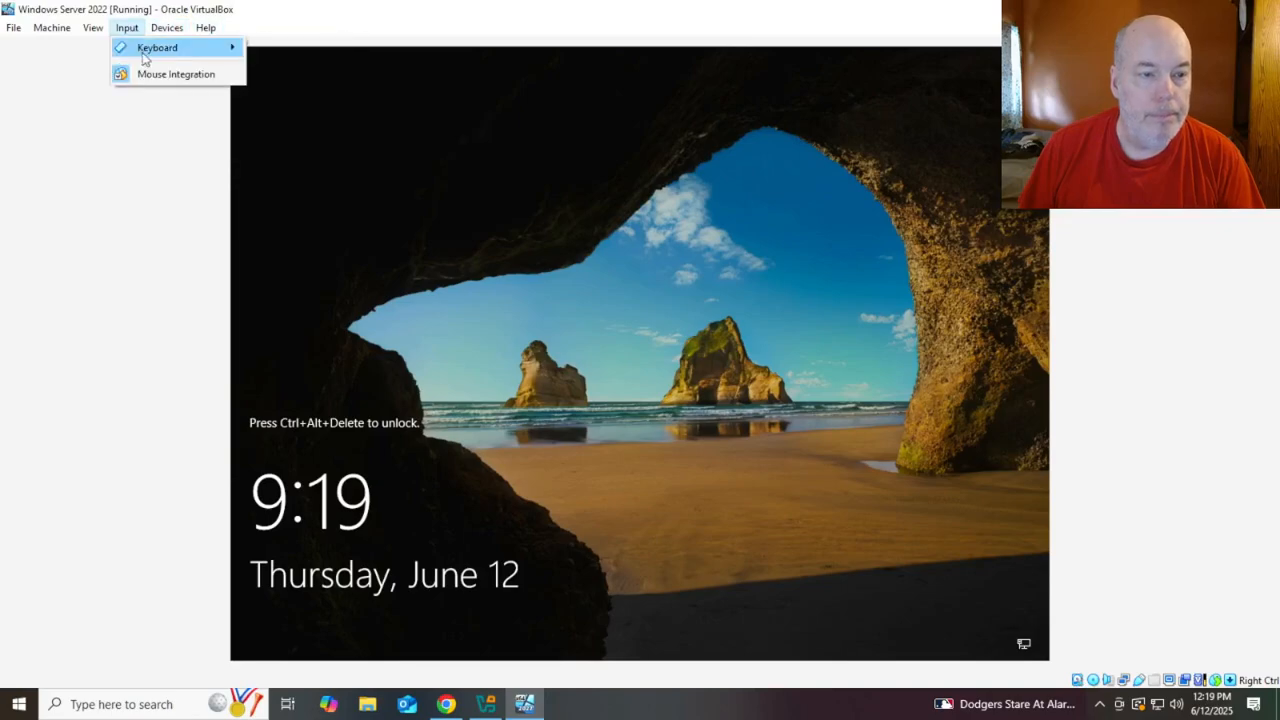
mouse_move(190, 47)
left_click(330, 91)
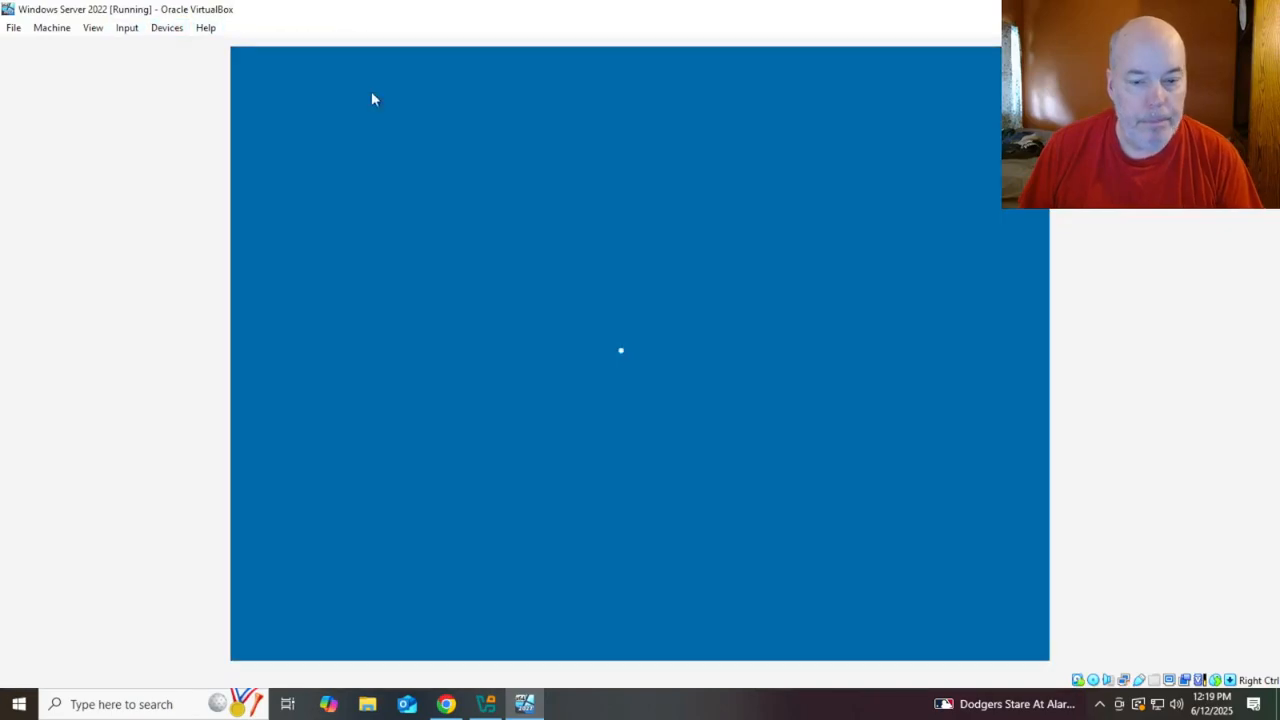
type("•••••")
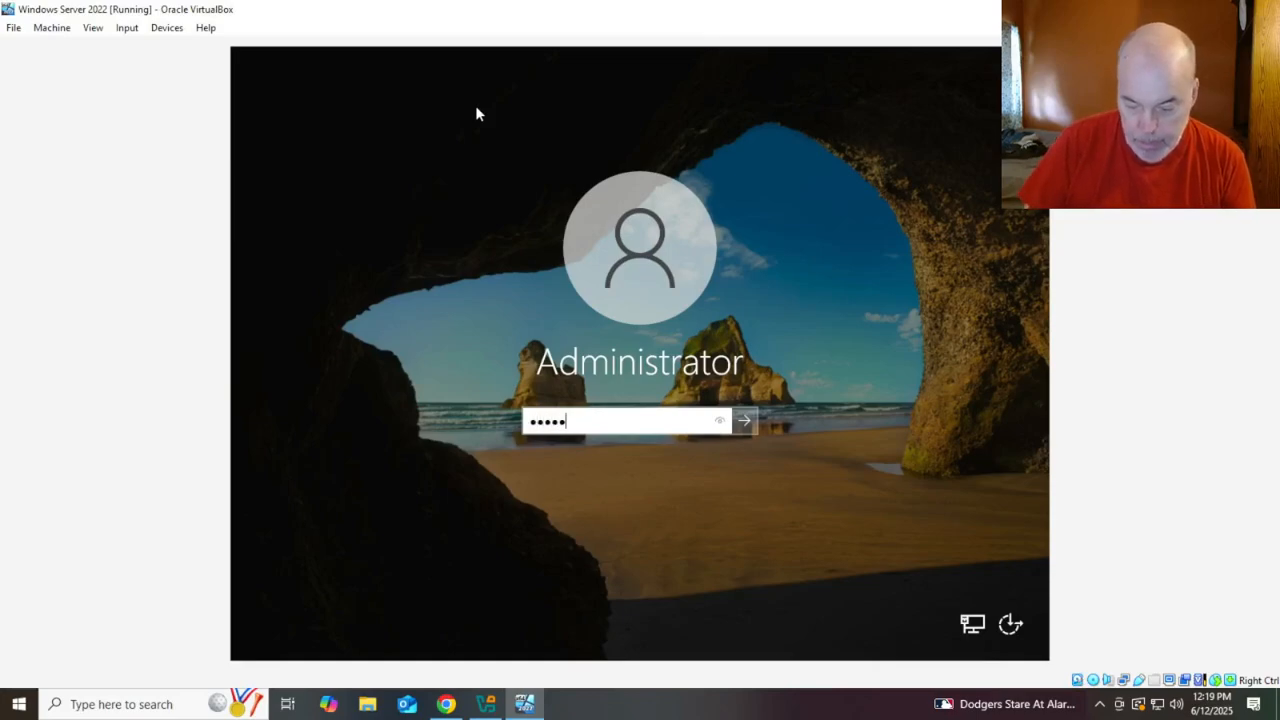
type("••••")
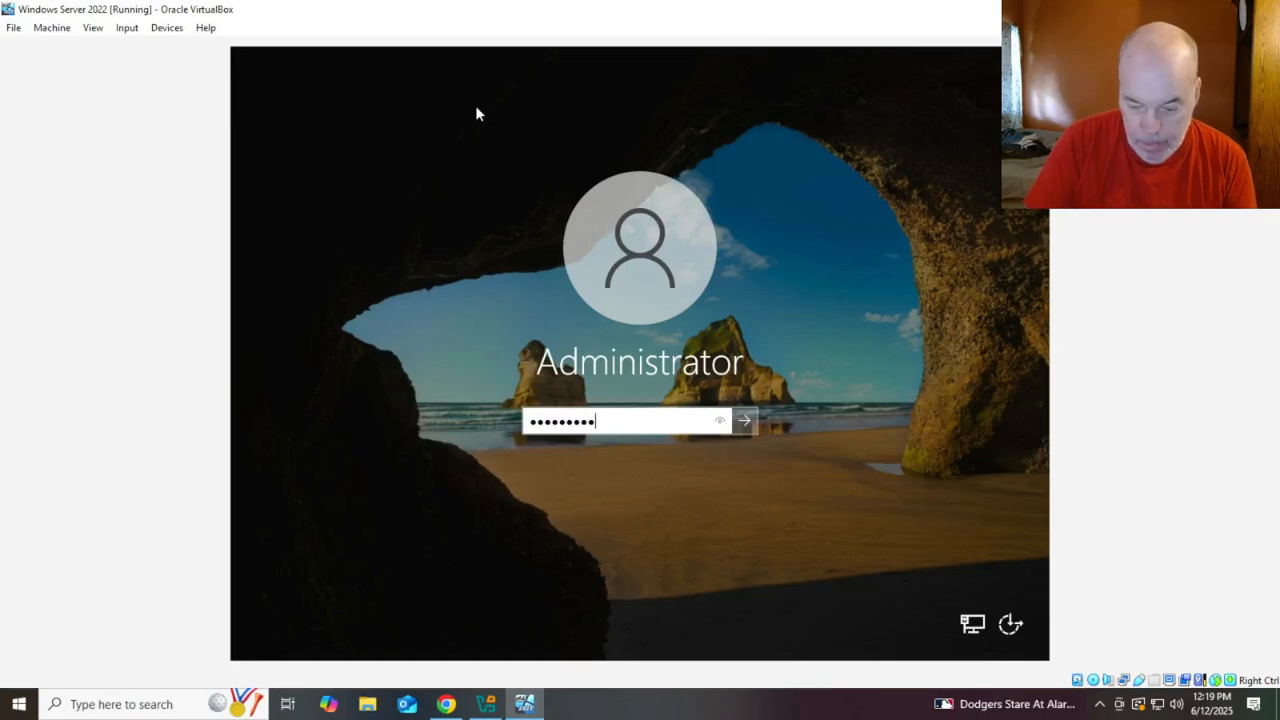
key("Return")
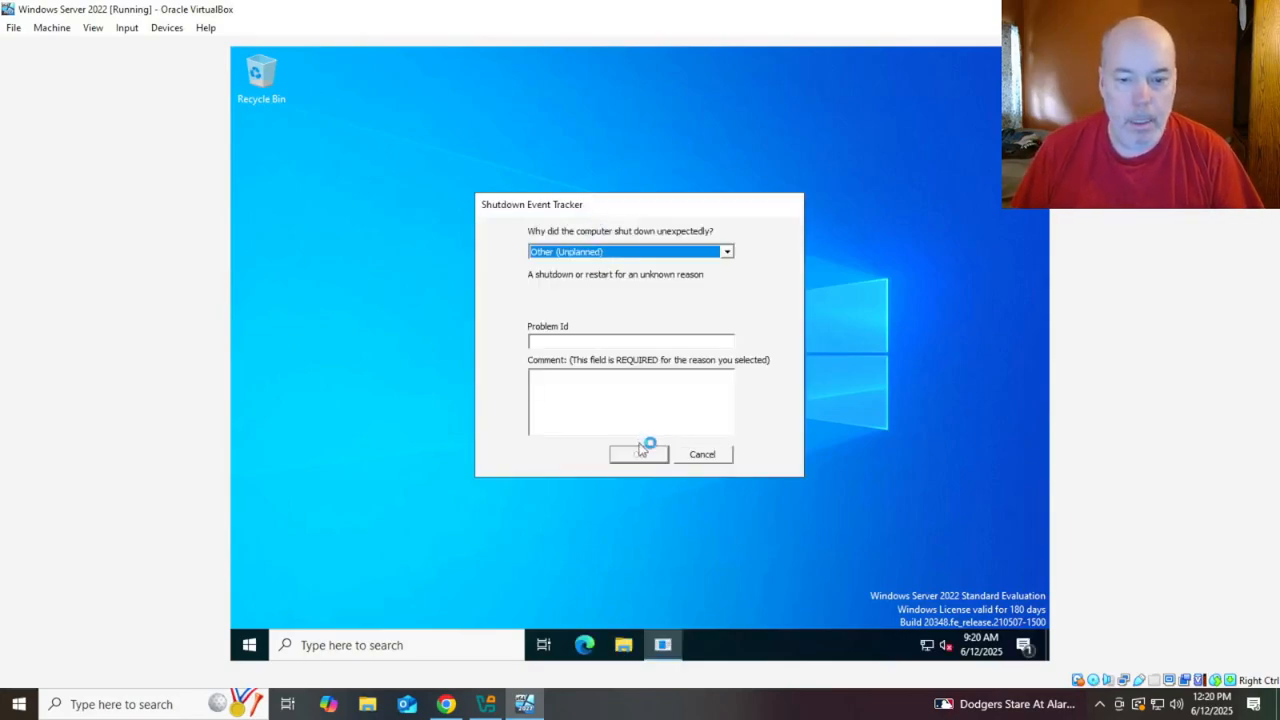
Cancel the Shutdown Event Tracker and launch 'Promote this server to a domain controller' from Server Manager
left_click(700, 454)
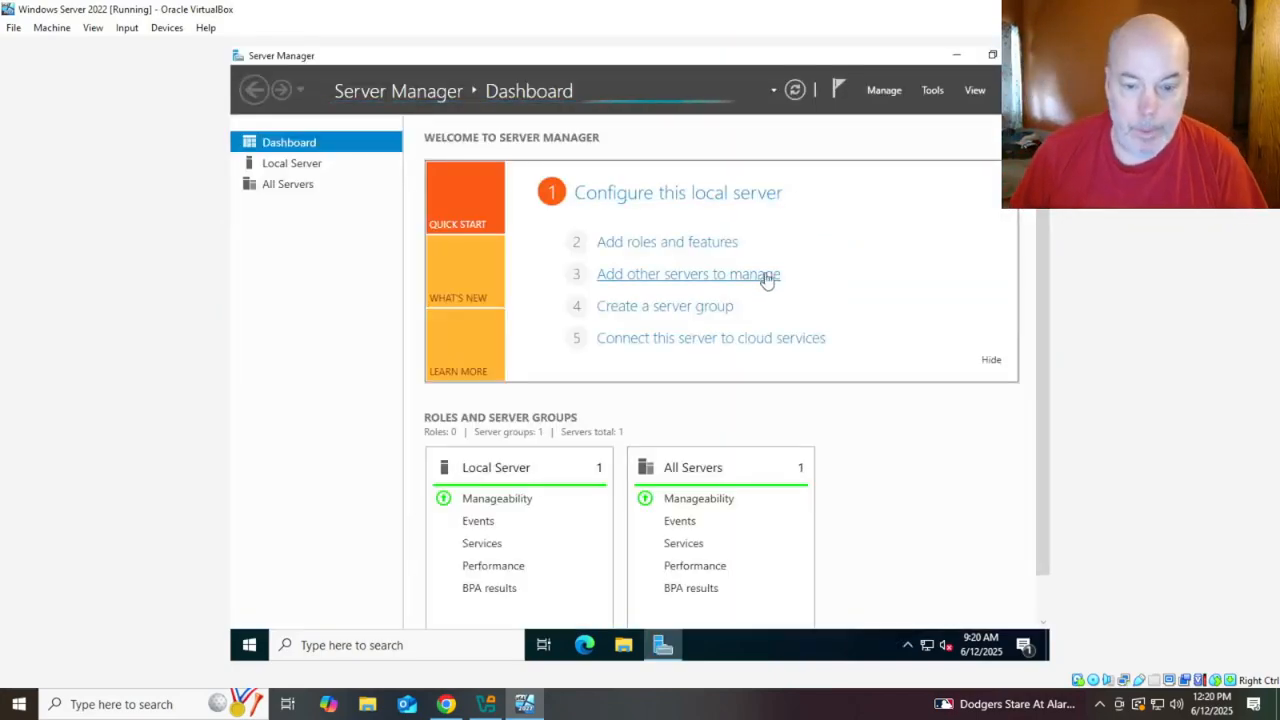
left_click(836, 92)
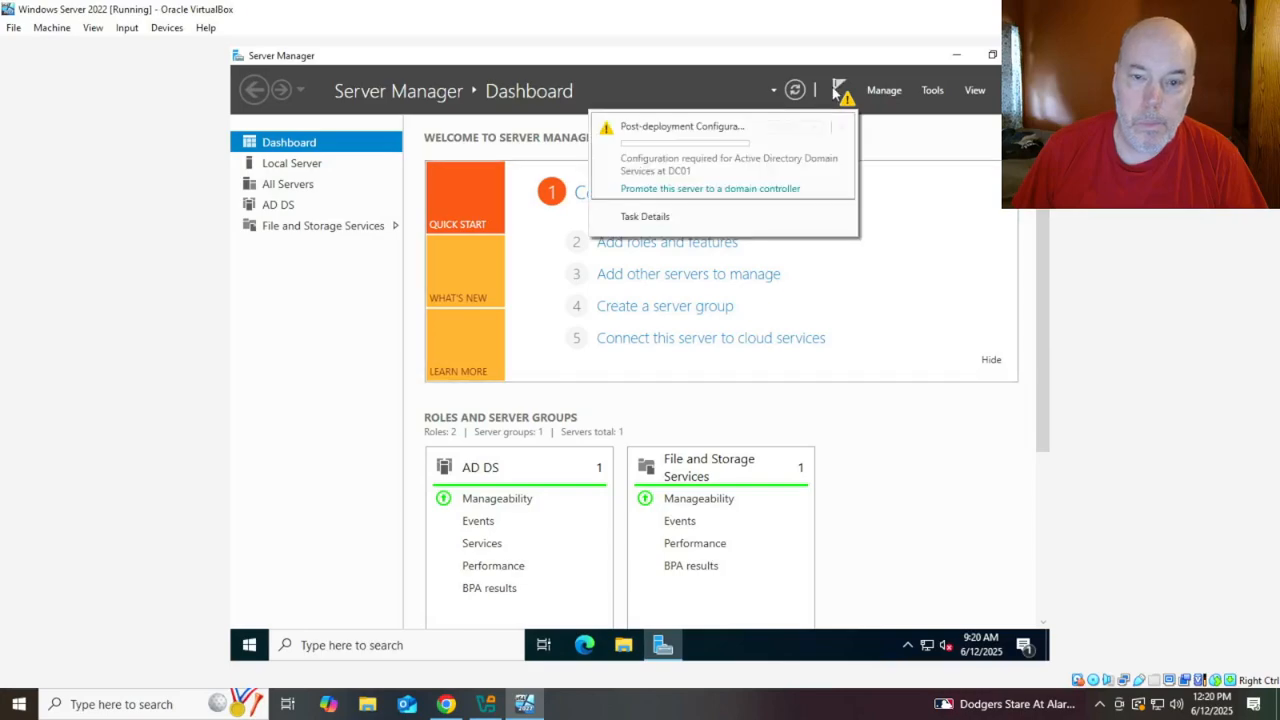
left_click(717, 195)
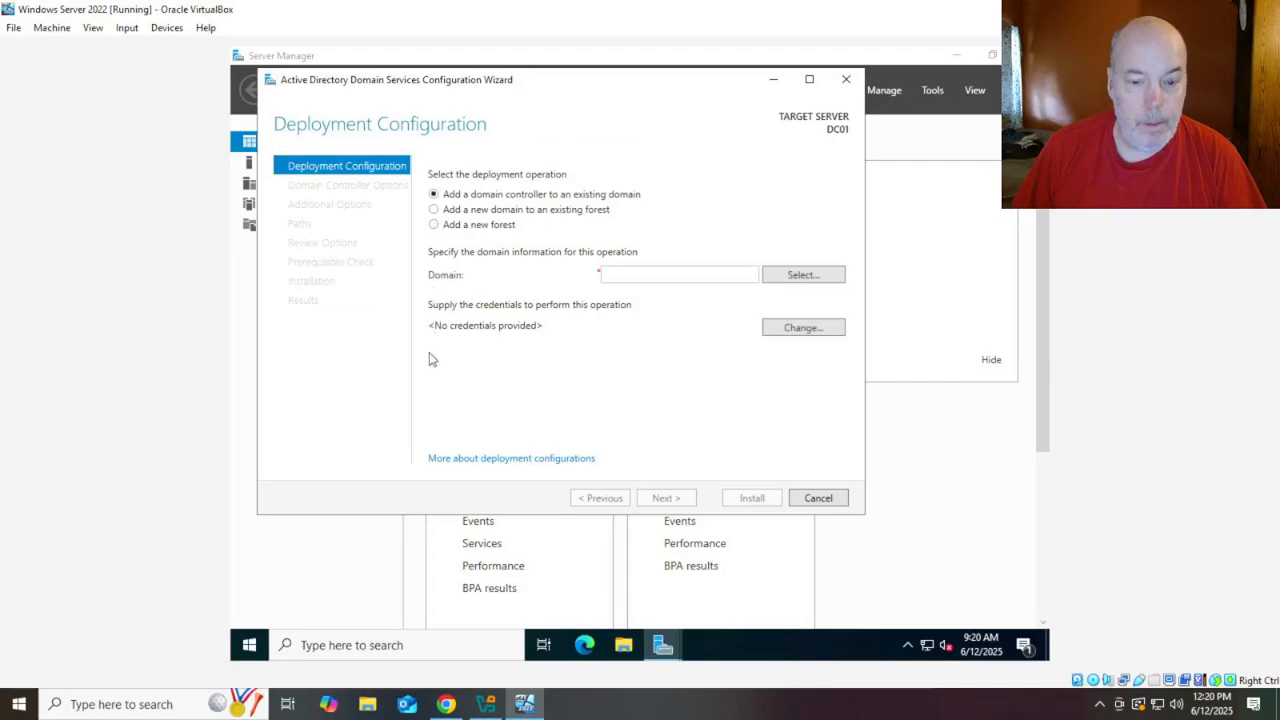
Choose 'Add a new forest' with root domain name SNEEZY.local
left_click(433, 224)
left_click(662, 273)
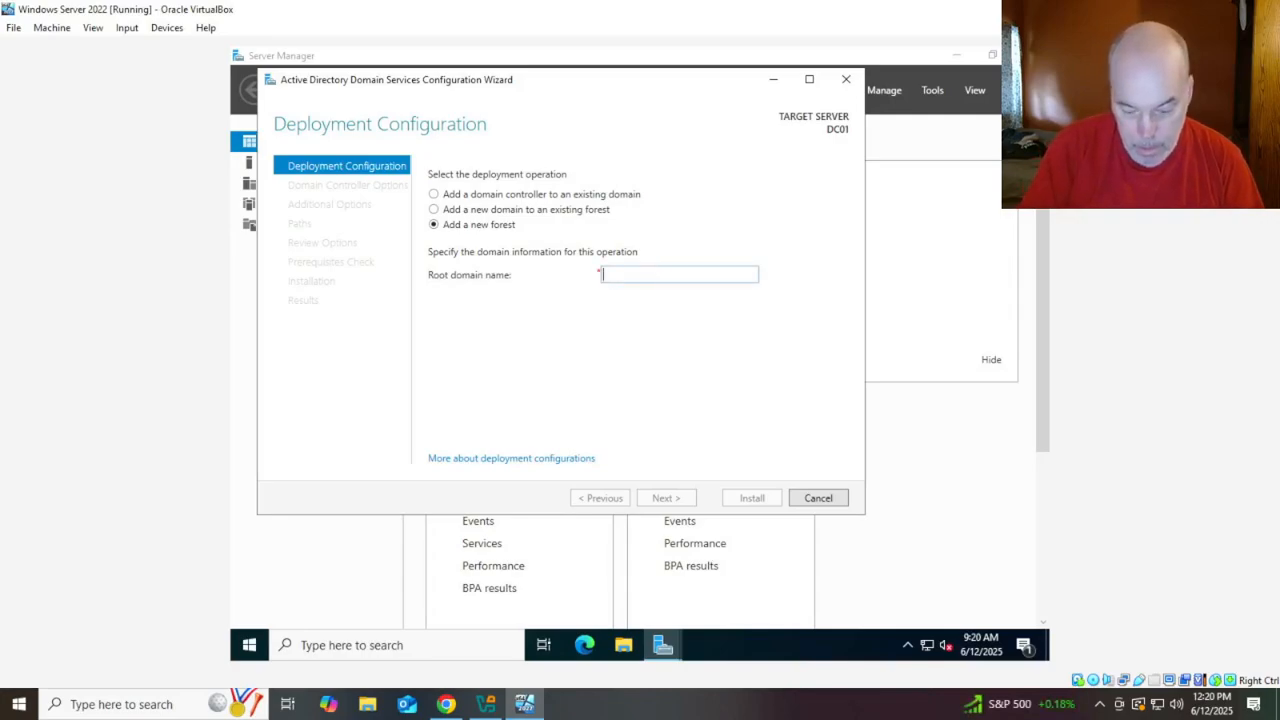
type("SNEEZY")
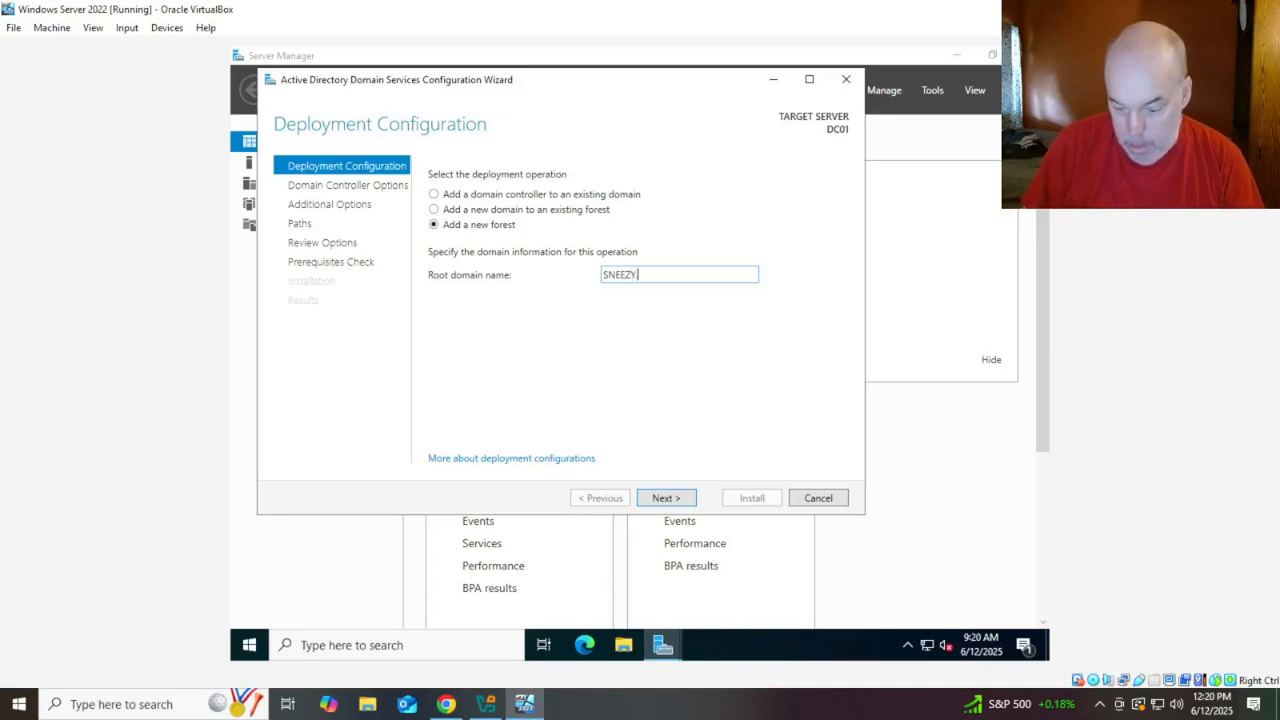
type(".local")
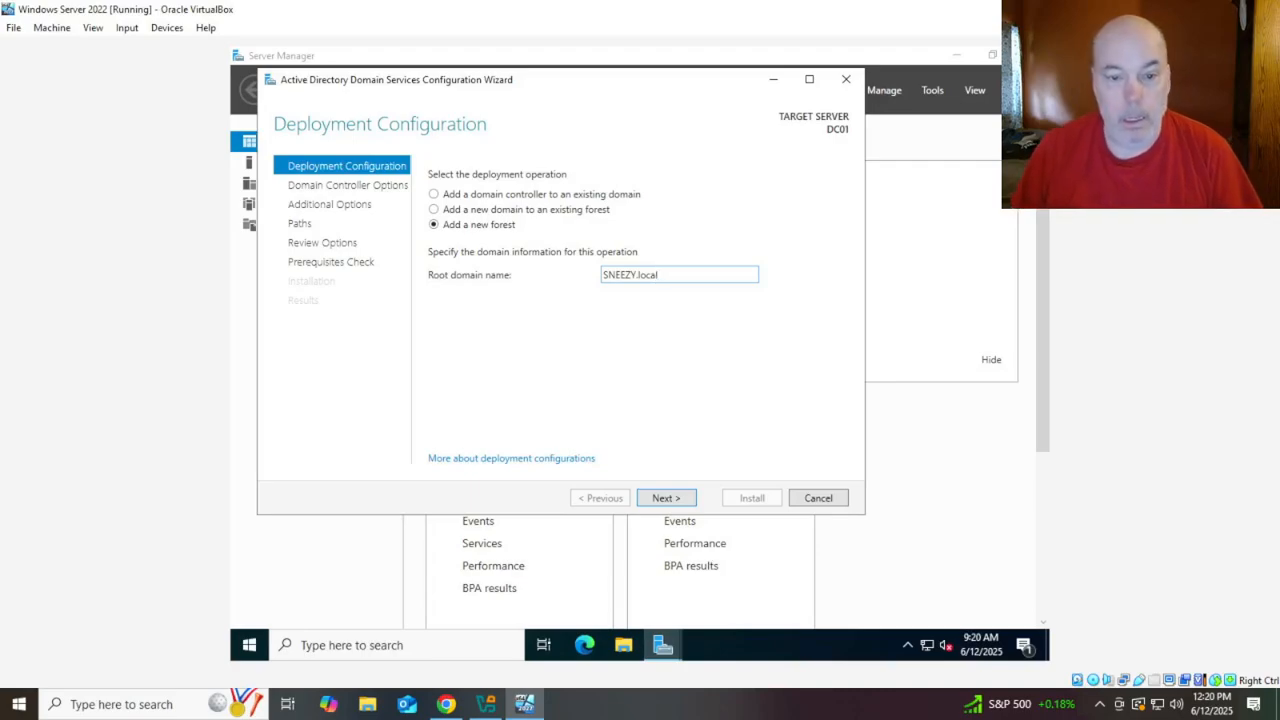
left_click(667, 498)
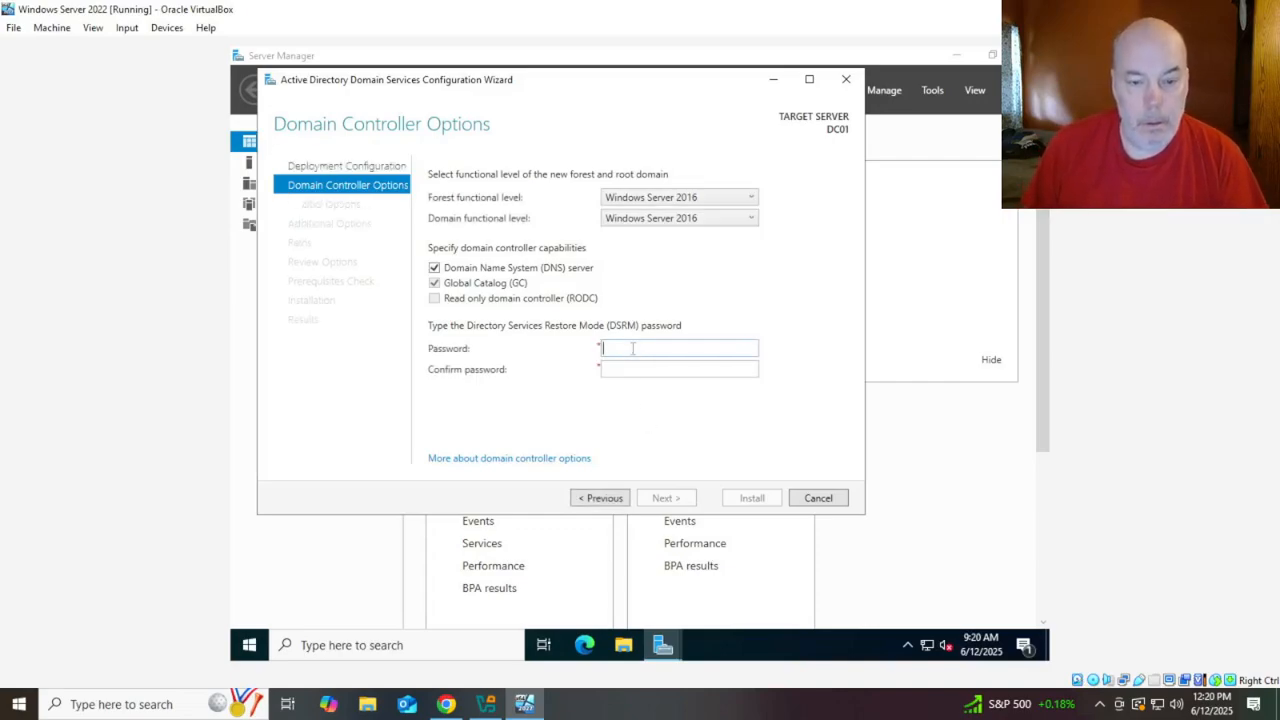
Enter and confirm the DSRM password to reach DNS Options
type("ss")
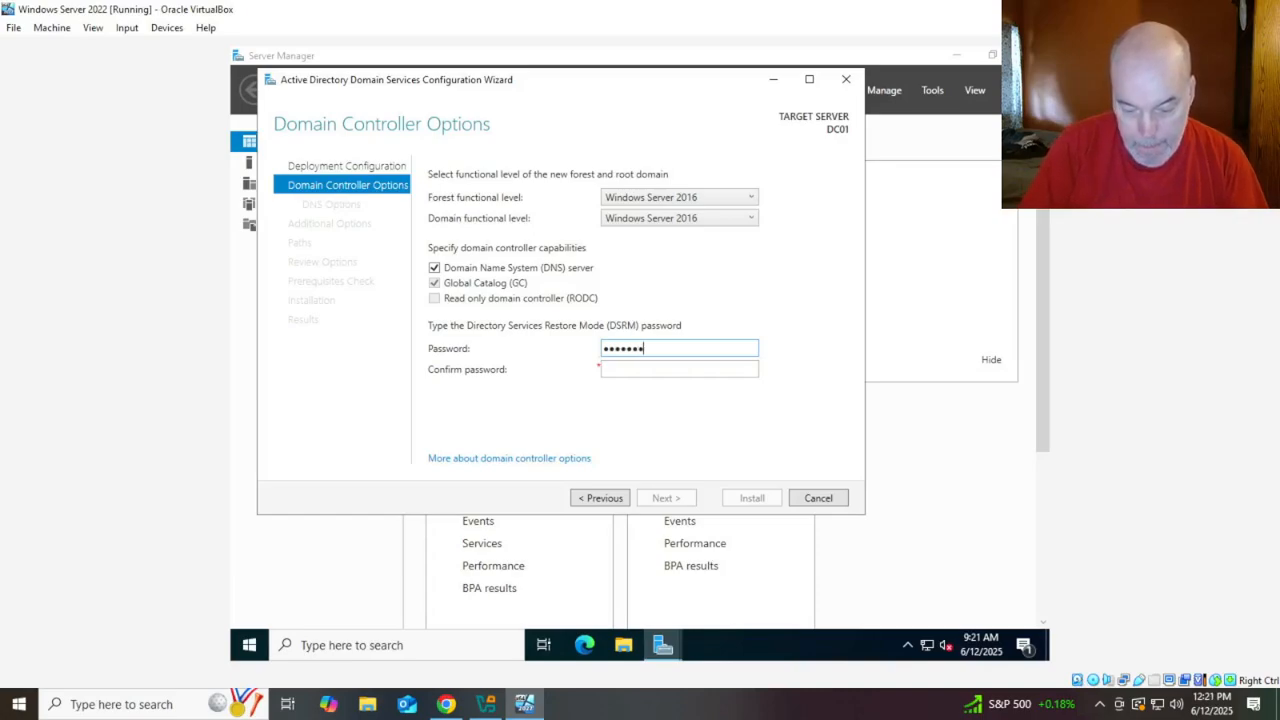
type("d123")
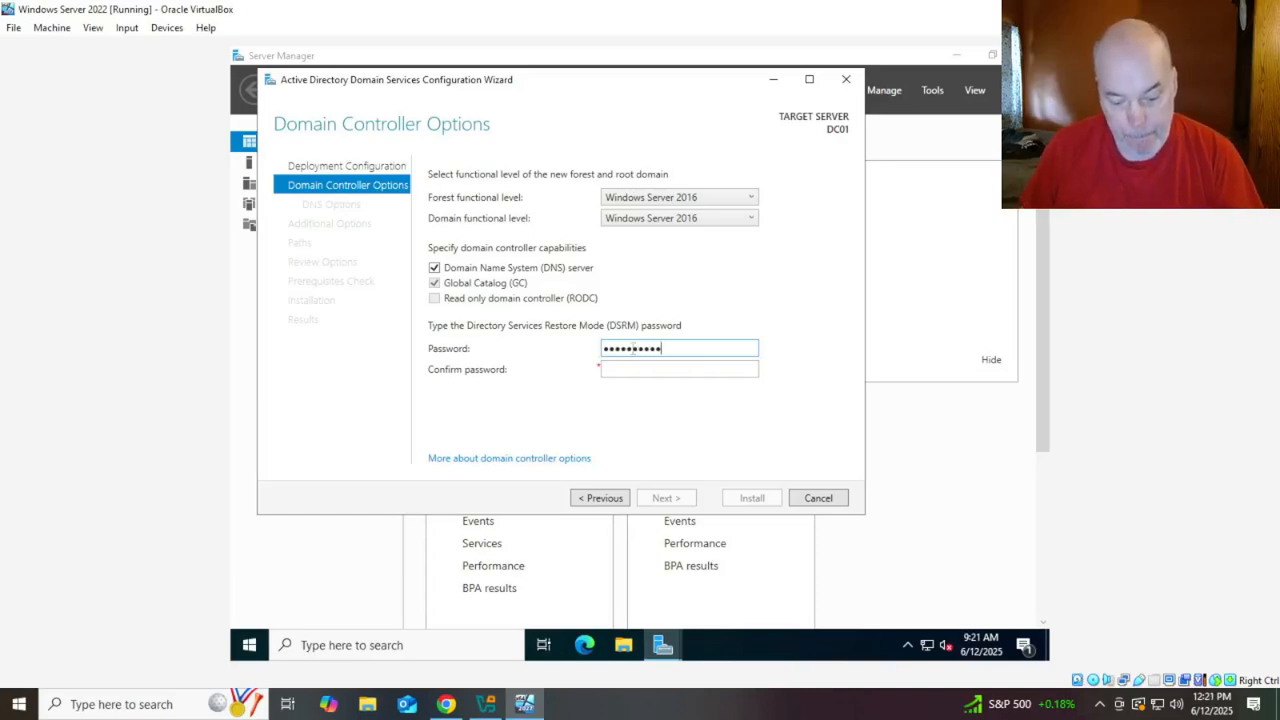
key("Tab")
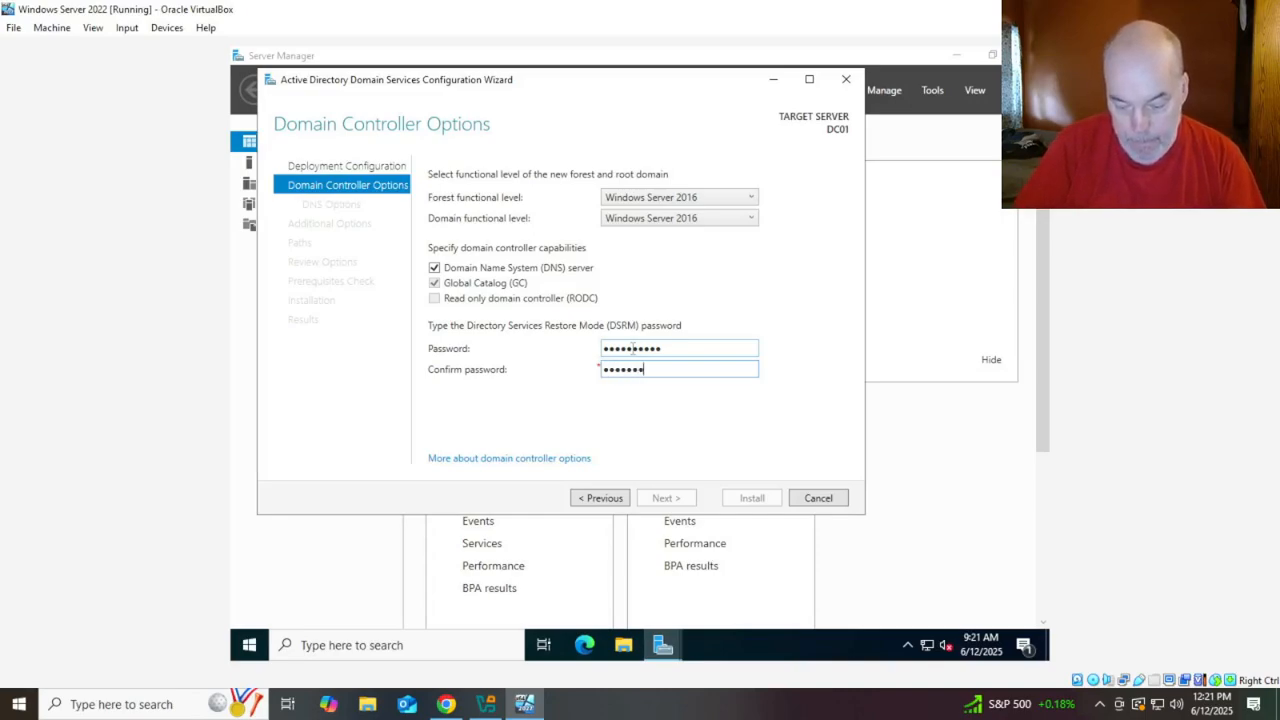
type("23")
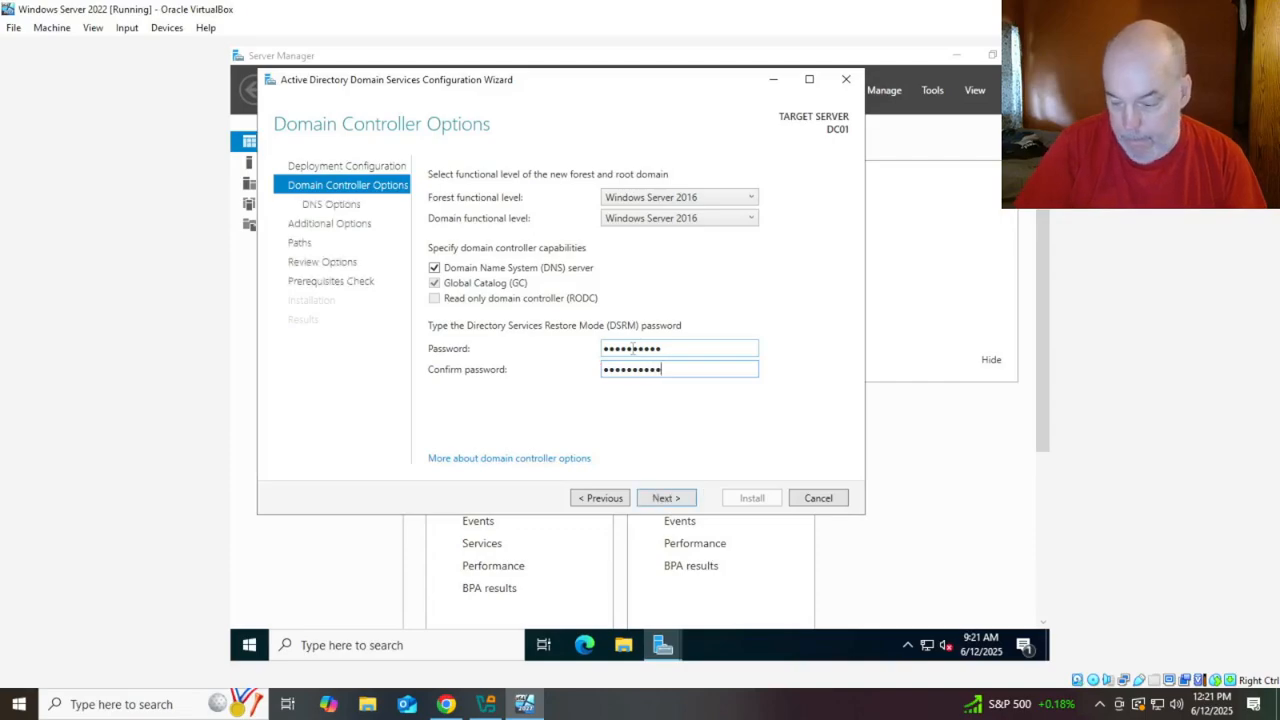
key("Return")
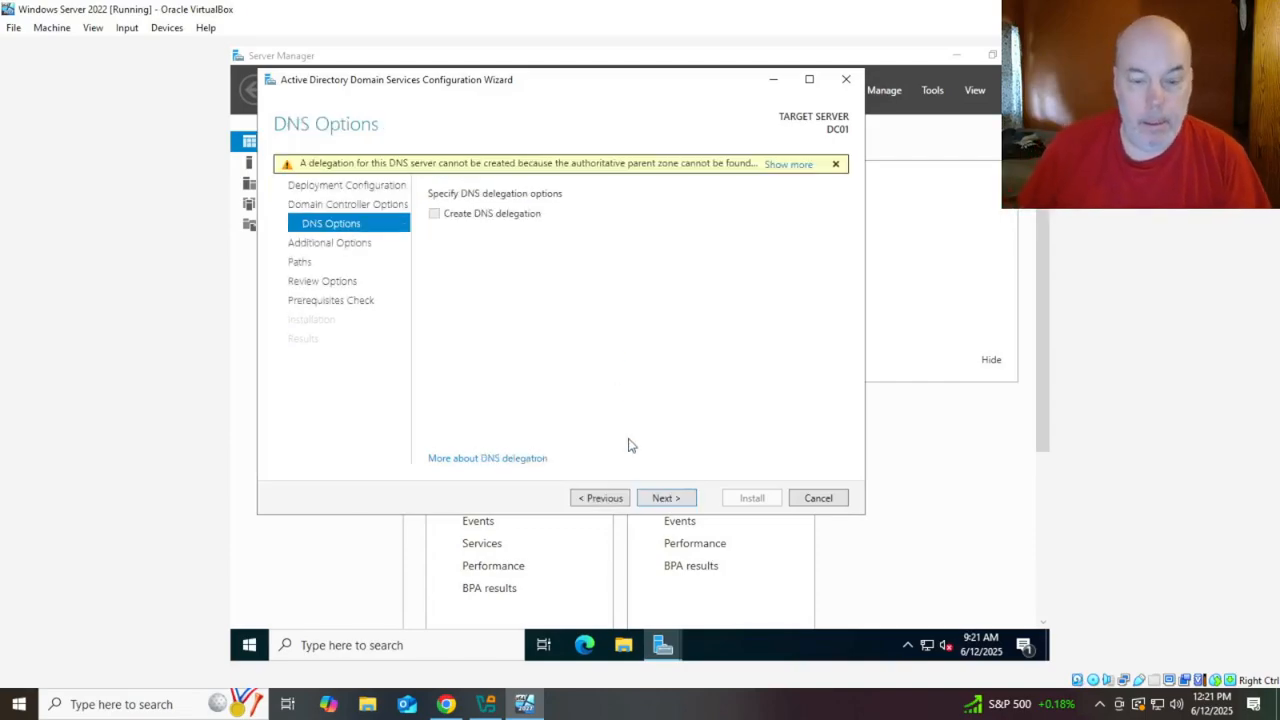
Accept the DNS options, NetBIOS name SNEEZY, default paths and review, then install AD DS
left_click(668, 500)
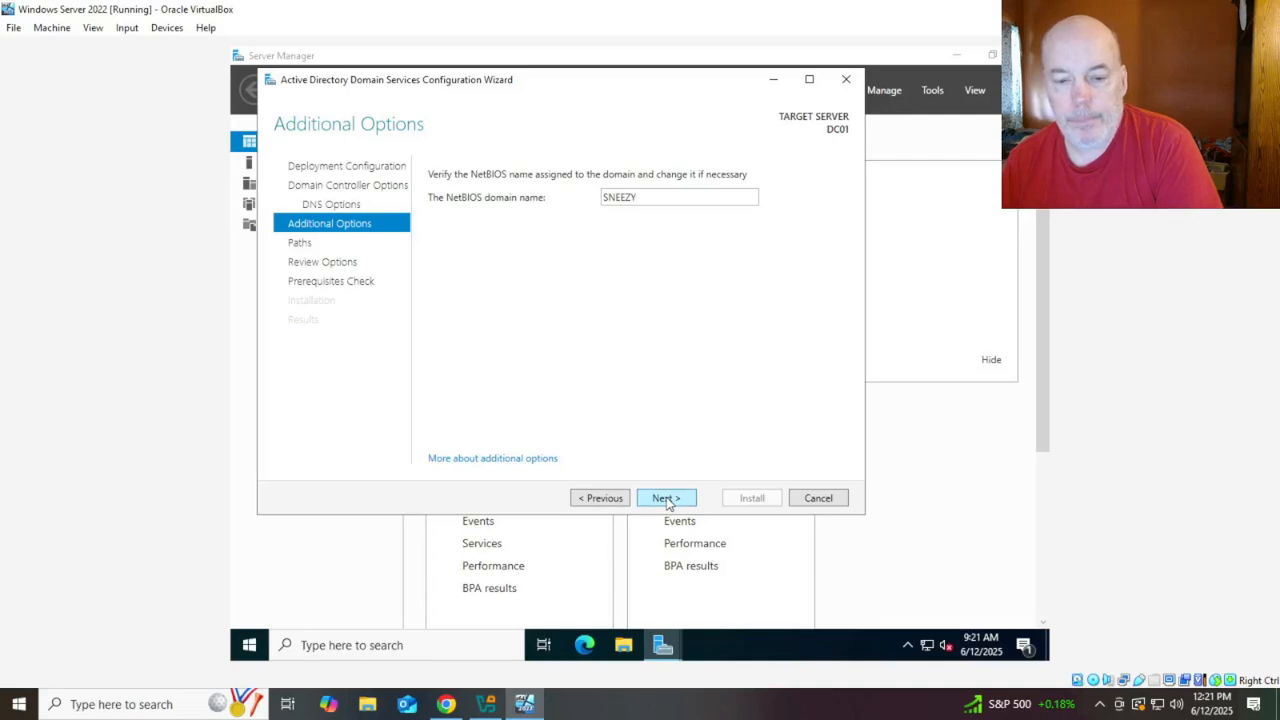
left_click(666, 498)
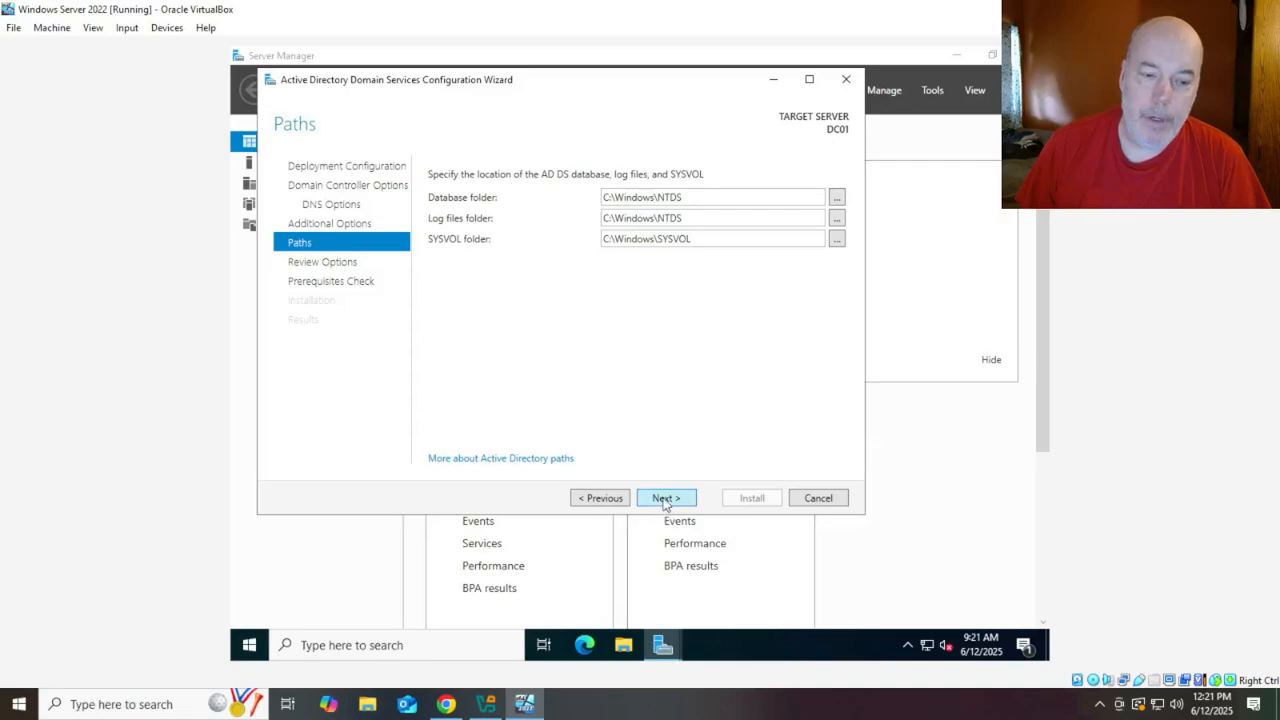
left_click(665, 498)
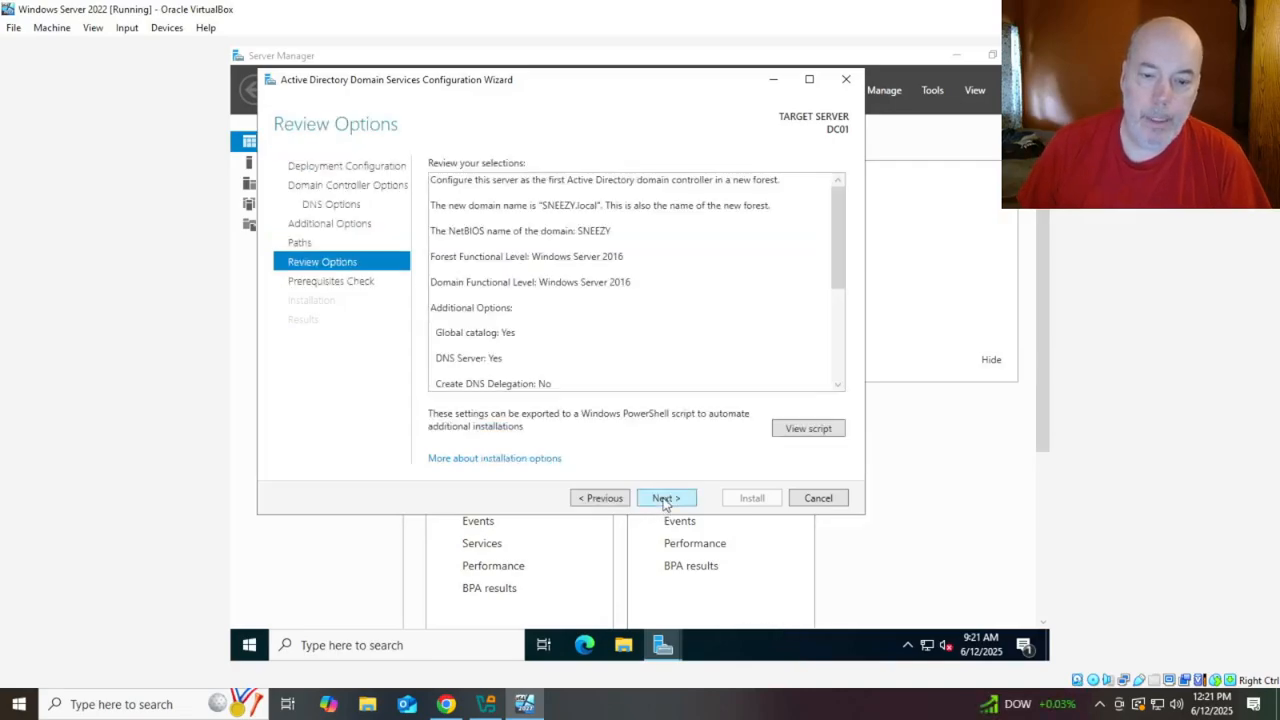
left_click(665, 498)
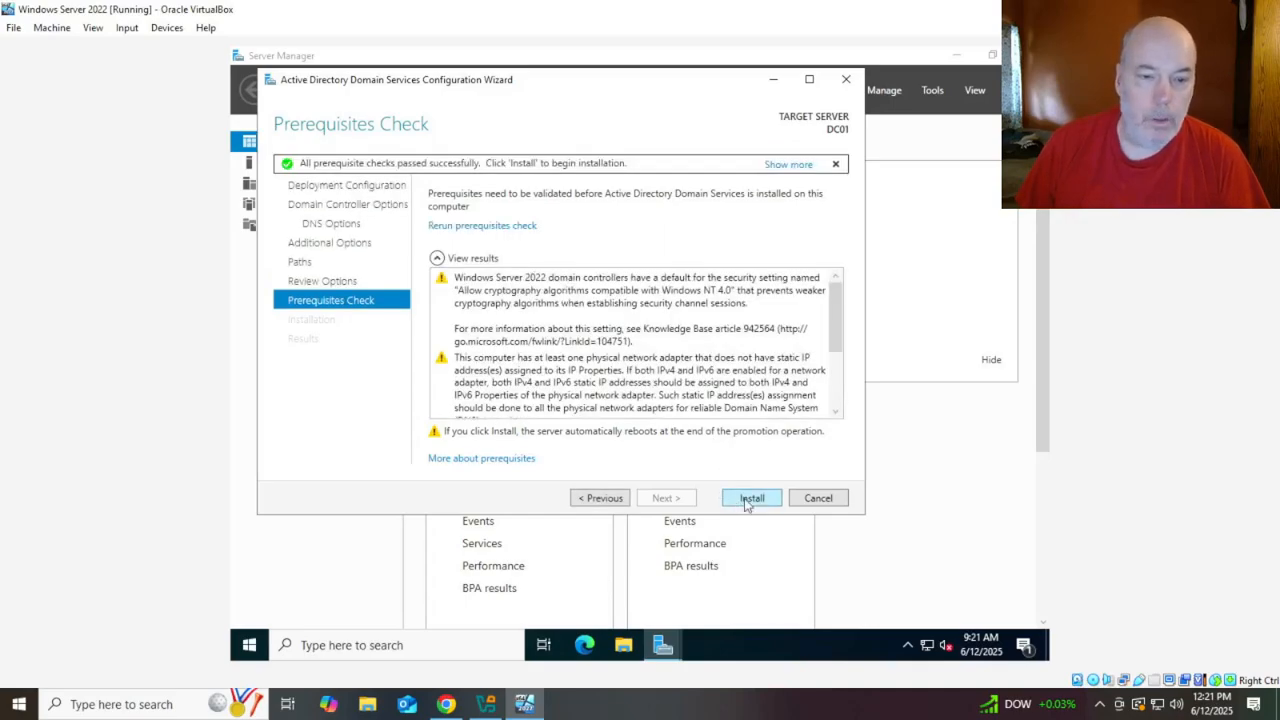
left_click(748, 499)
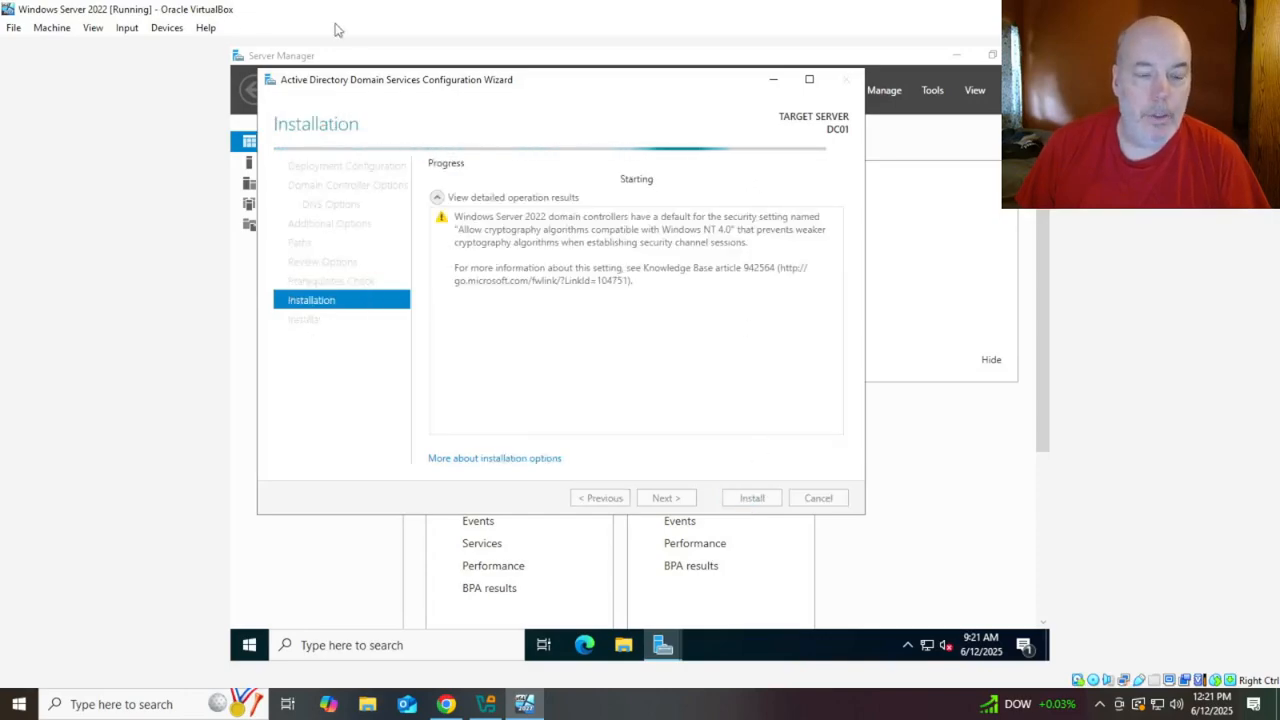
Search 'microsoft azure' in a new Chrome tab and open the Microsoft Azure official site
left_click(446, 704)
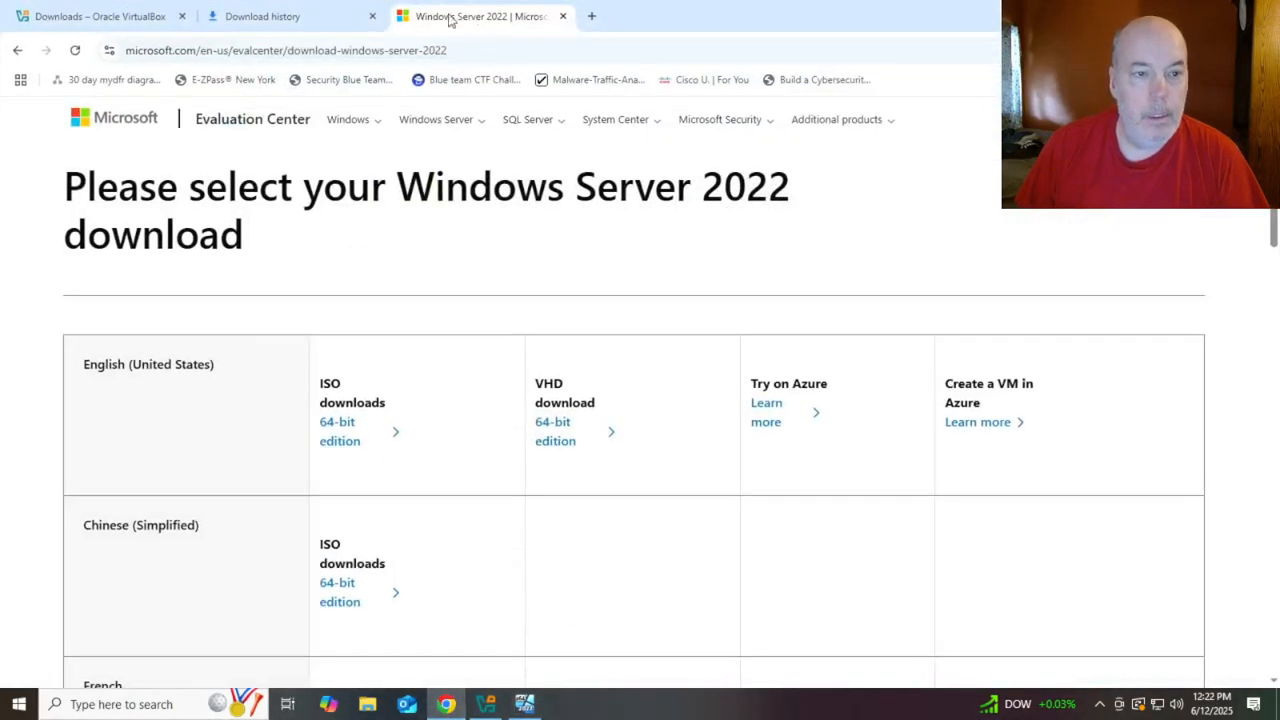
left_click(591, 17)
type("microso")
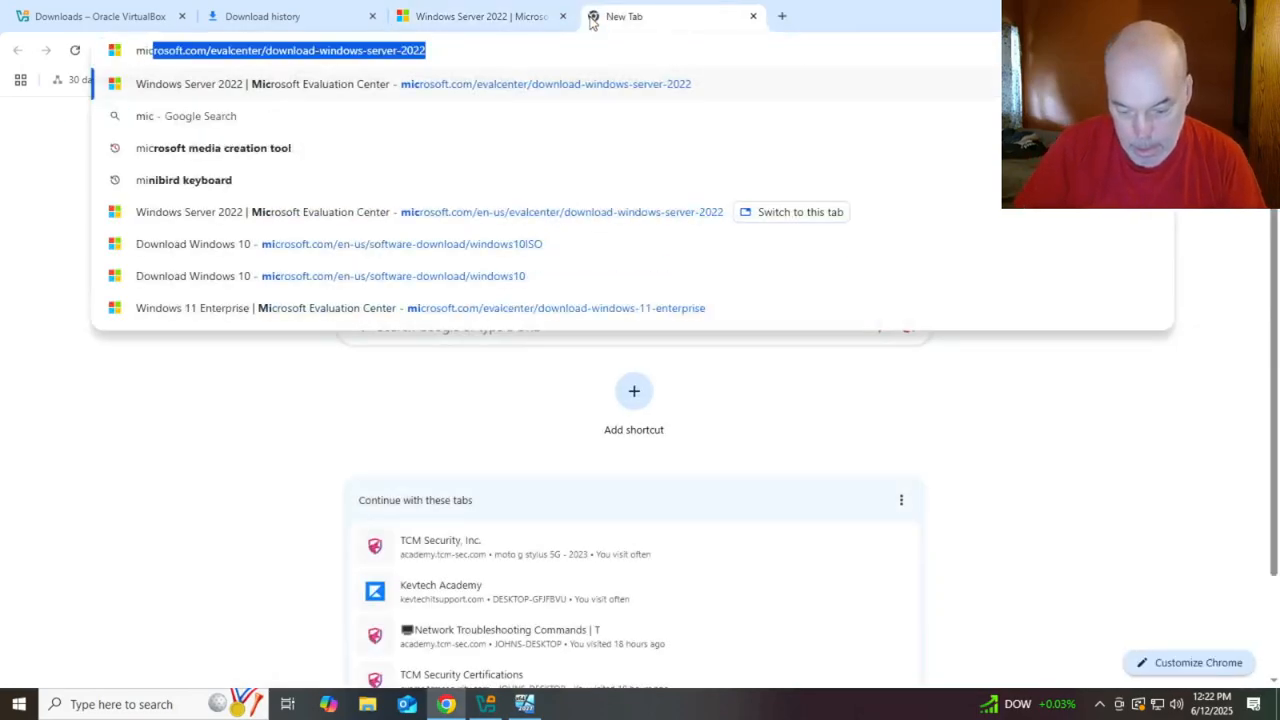
type("ft ")
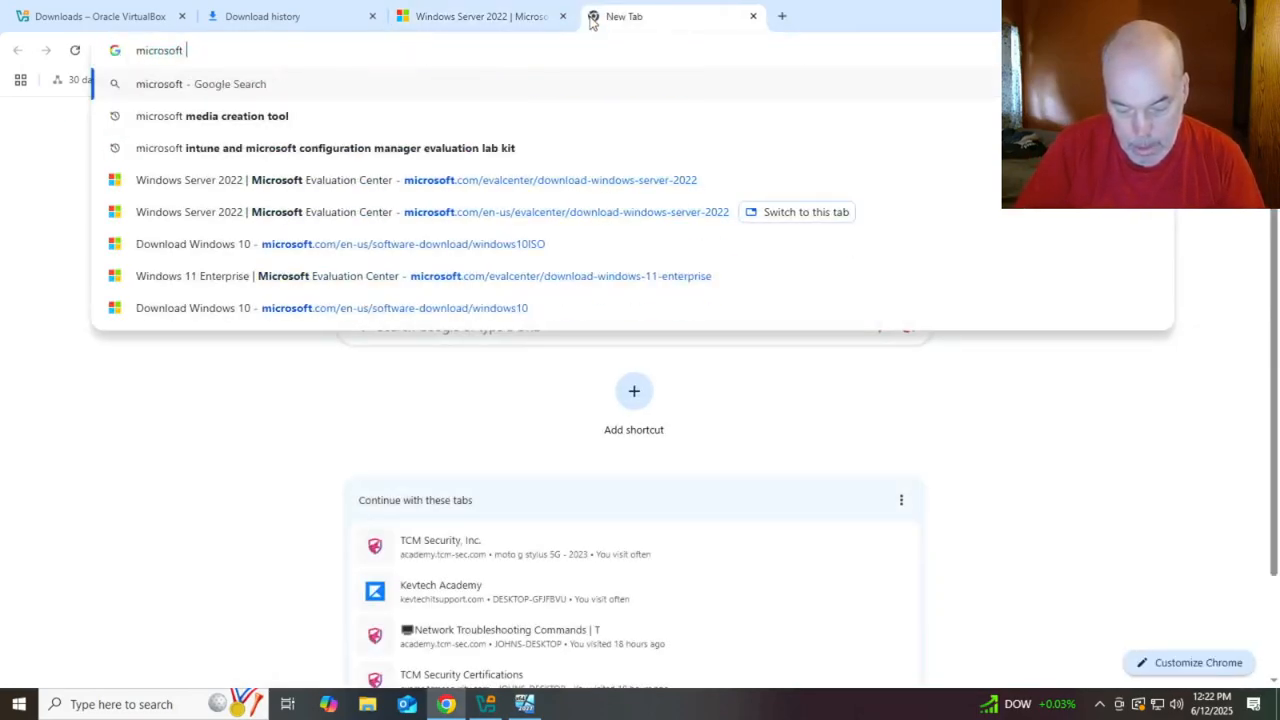
type("azure")
key("Return")
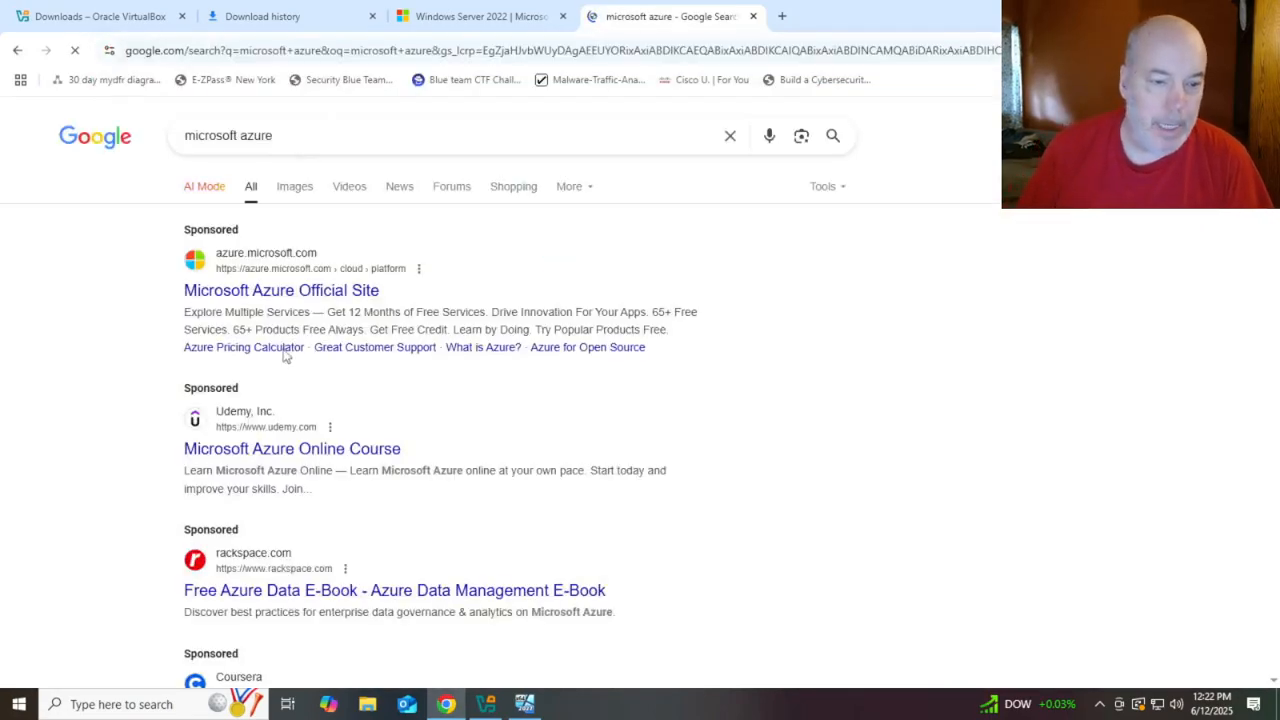
left_click(309, 290)
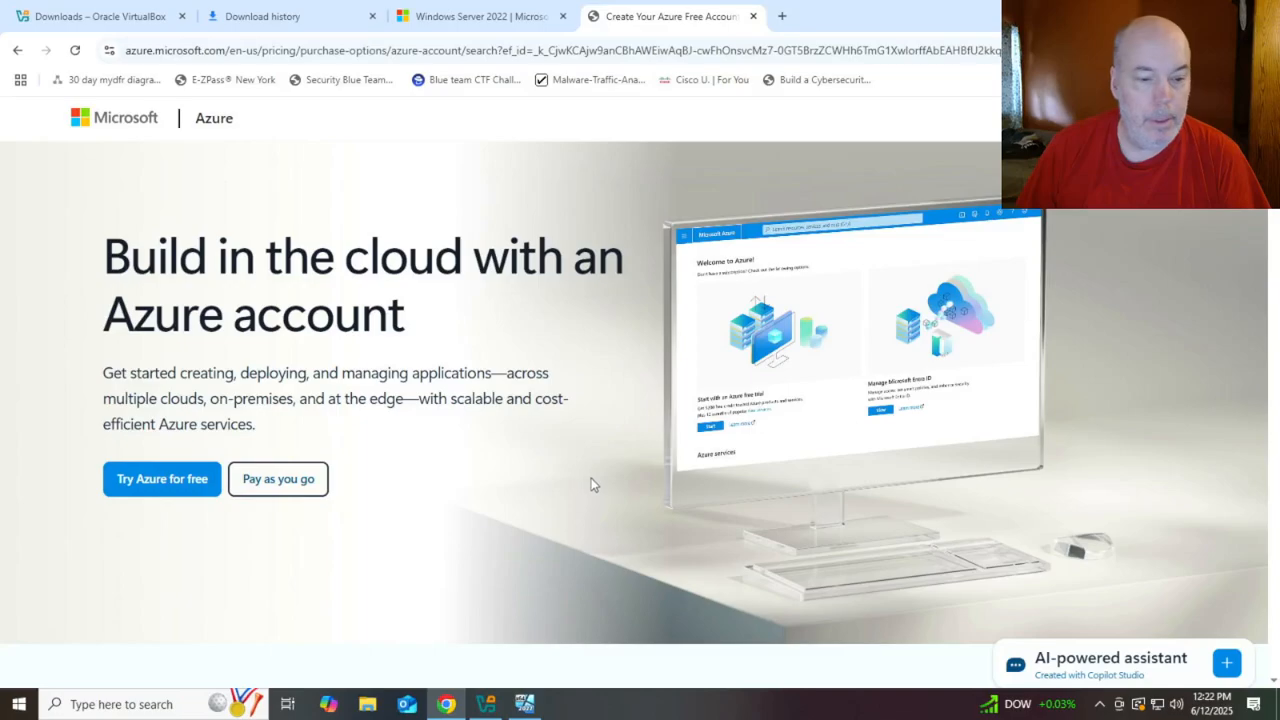
Close the Azure sign-in tab and survey, browse the pricing cards, then close the free account page
left_click(196, 479)
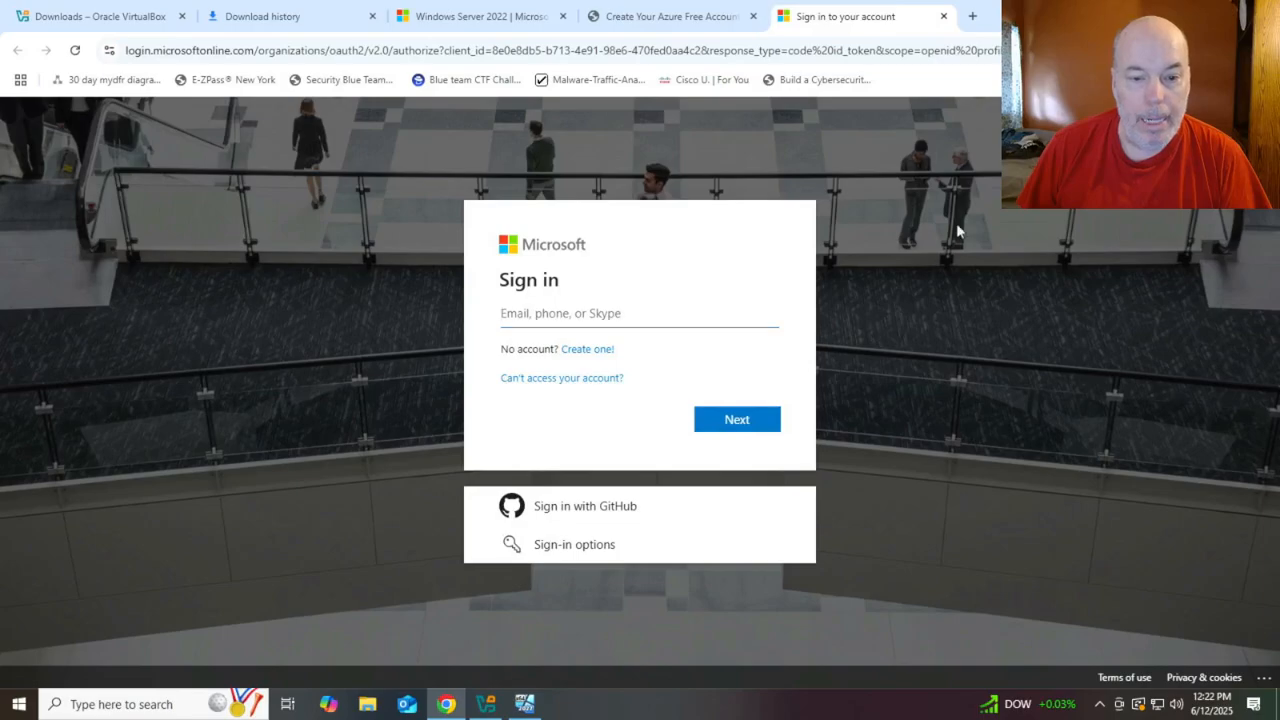
left_click(943, 17)
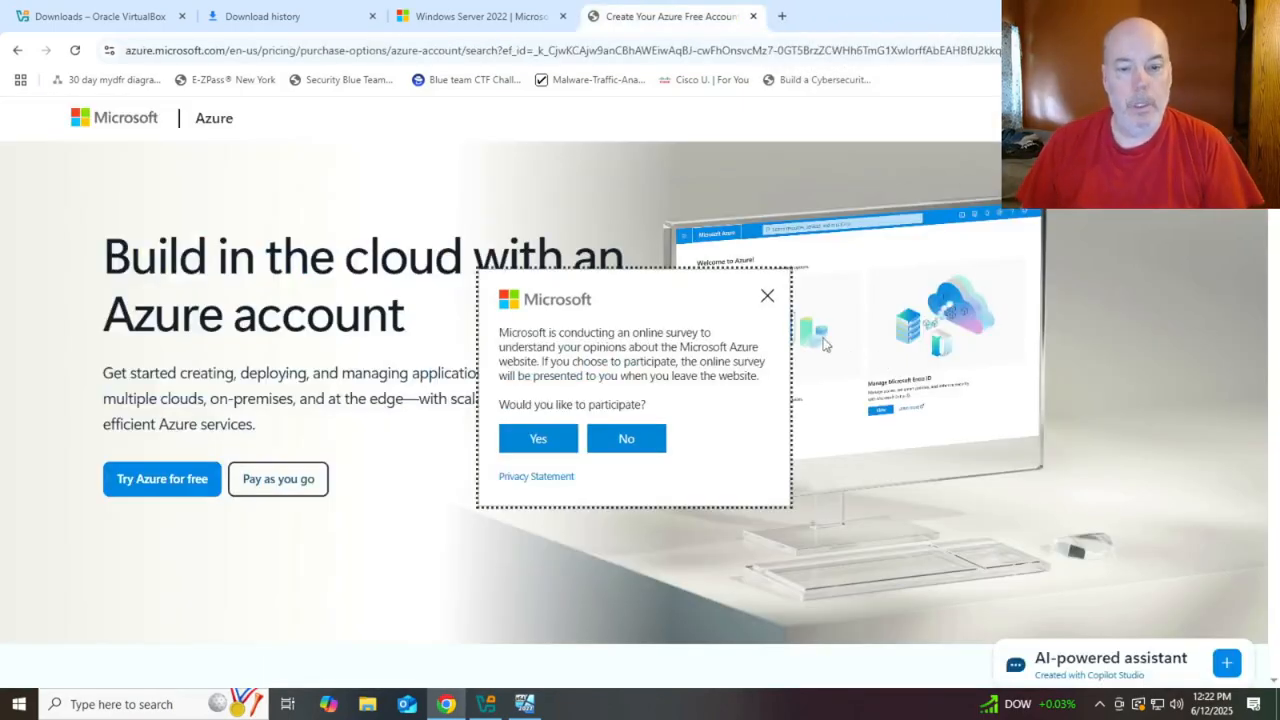
left_click(767, 296)
scroll(857, 290, "down", 1)
scroll(857, 290, "down", 4)
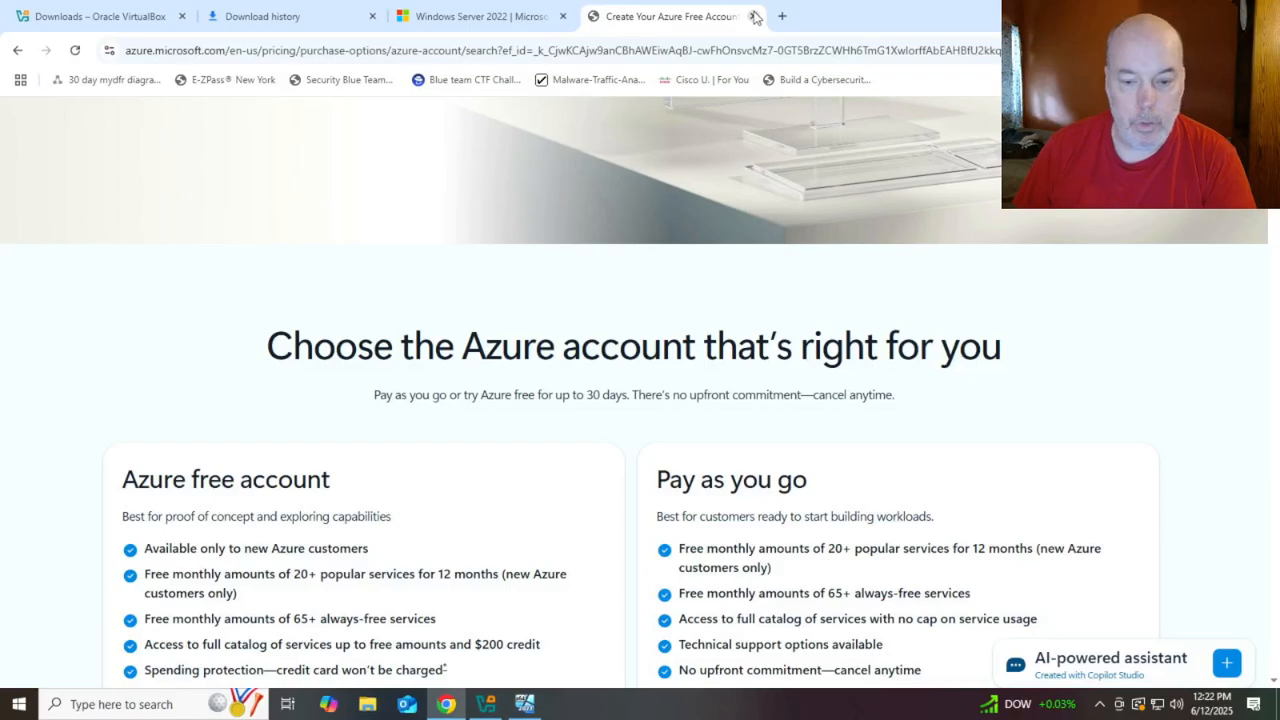
scroll(935, 390, "down", 4)
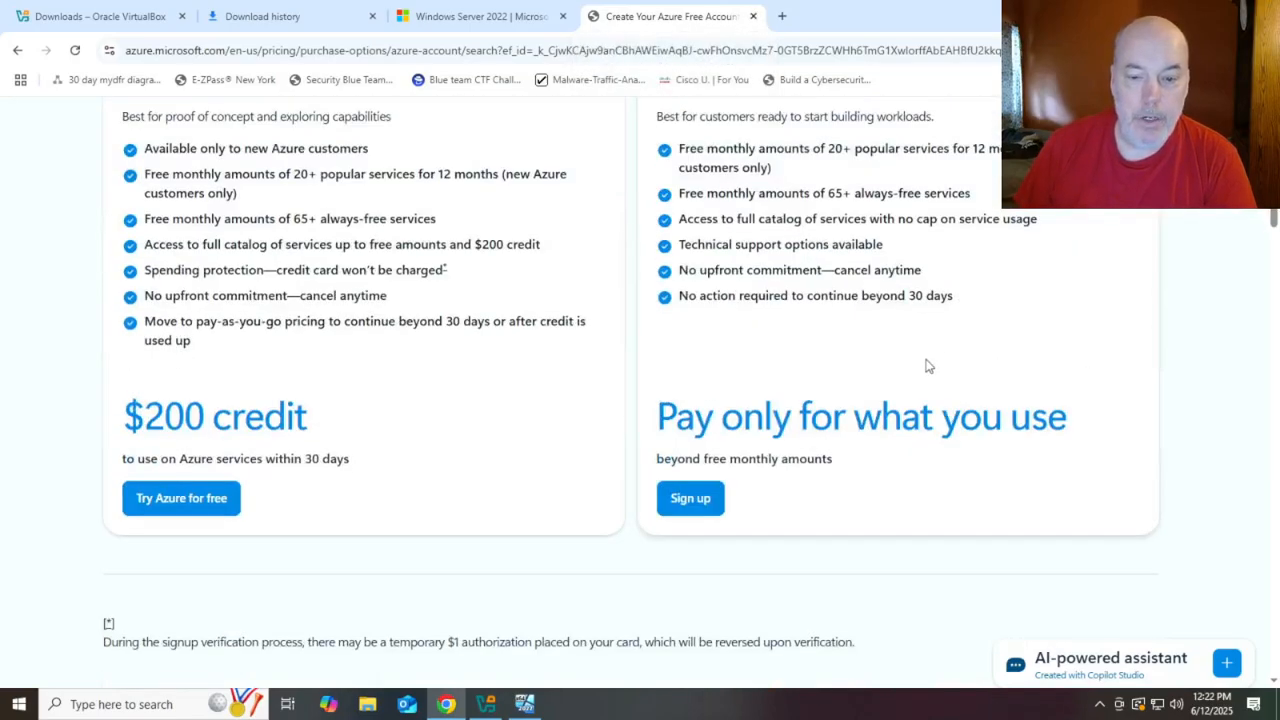
scroll(912, 303, "up", 1)
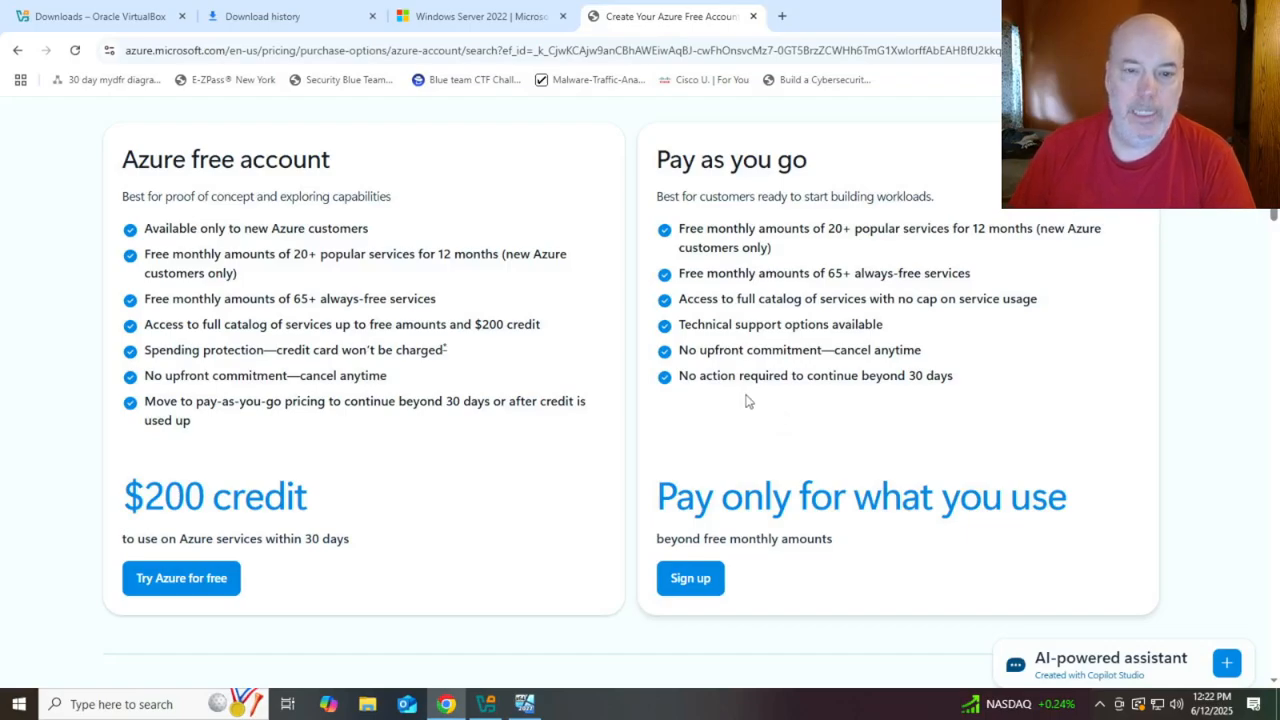
left_click(753, 17)
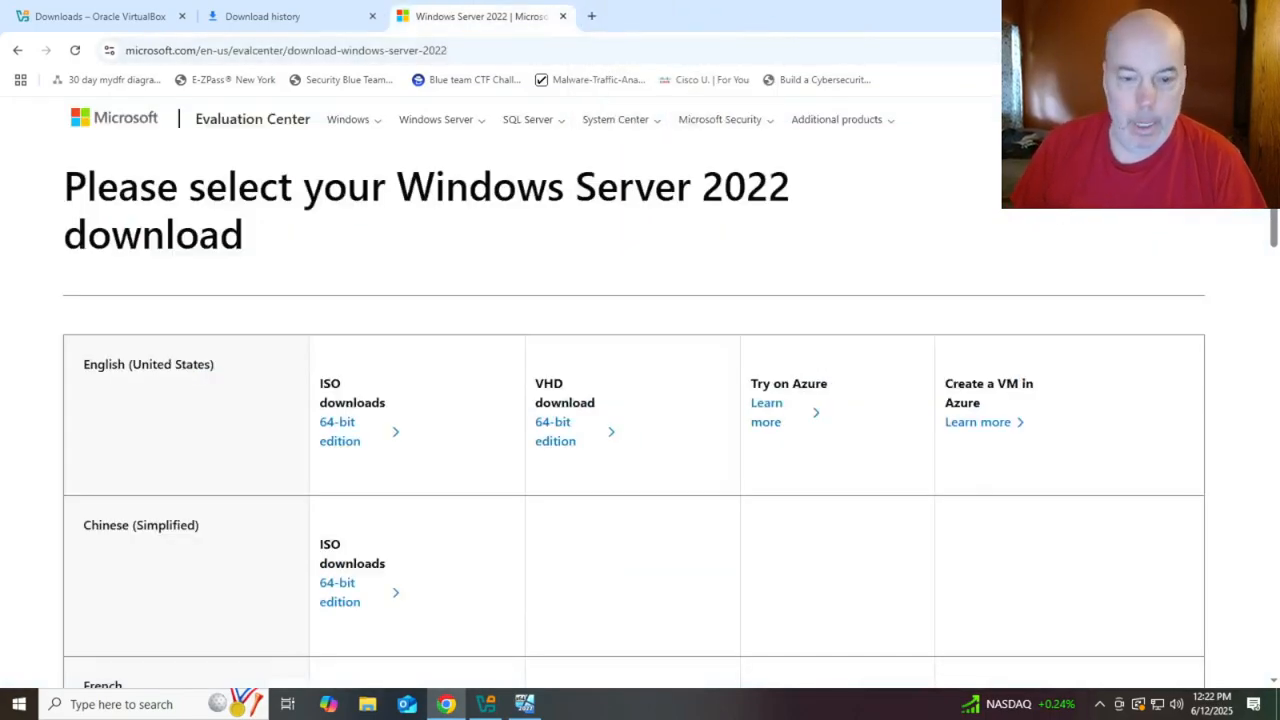
In the VM, dismiss the sign-out notice and close the AD DS wizard so DC01 restarts
left_click(524, 704)
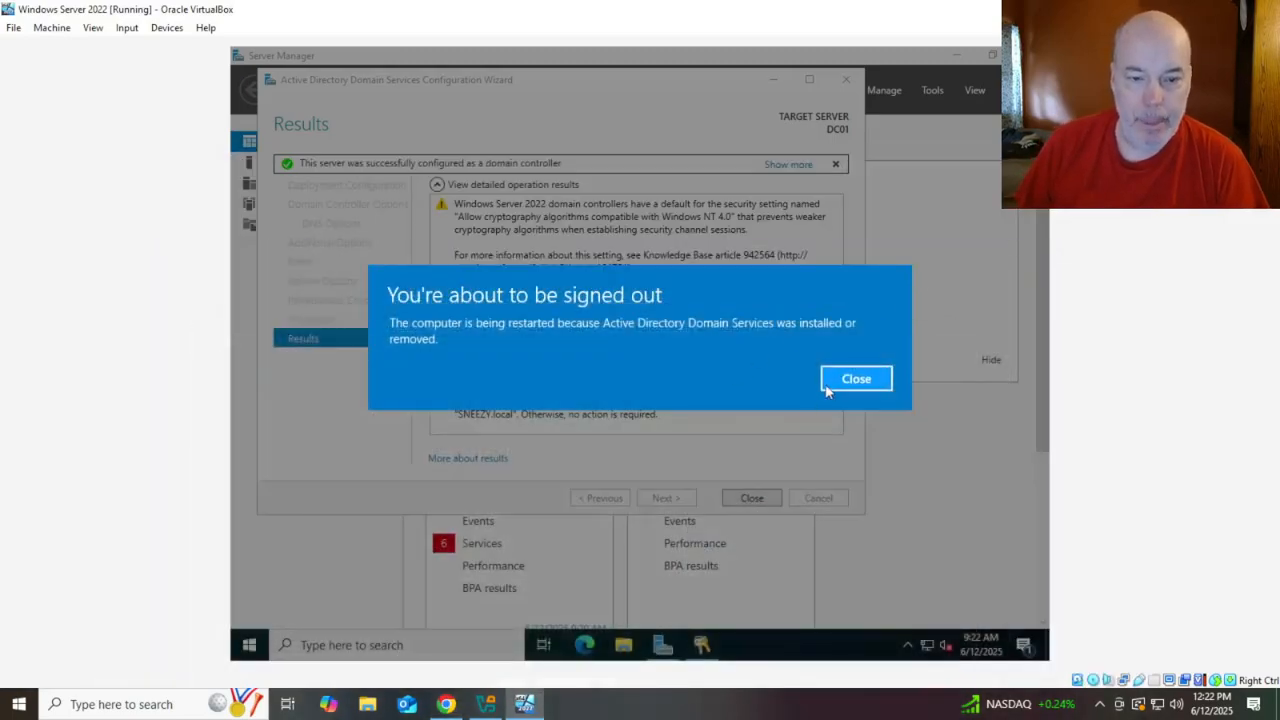
left_click(882, 381)
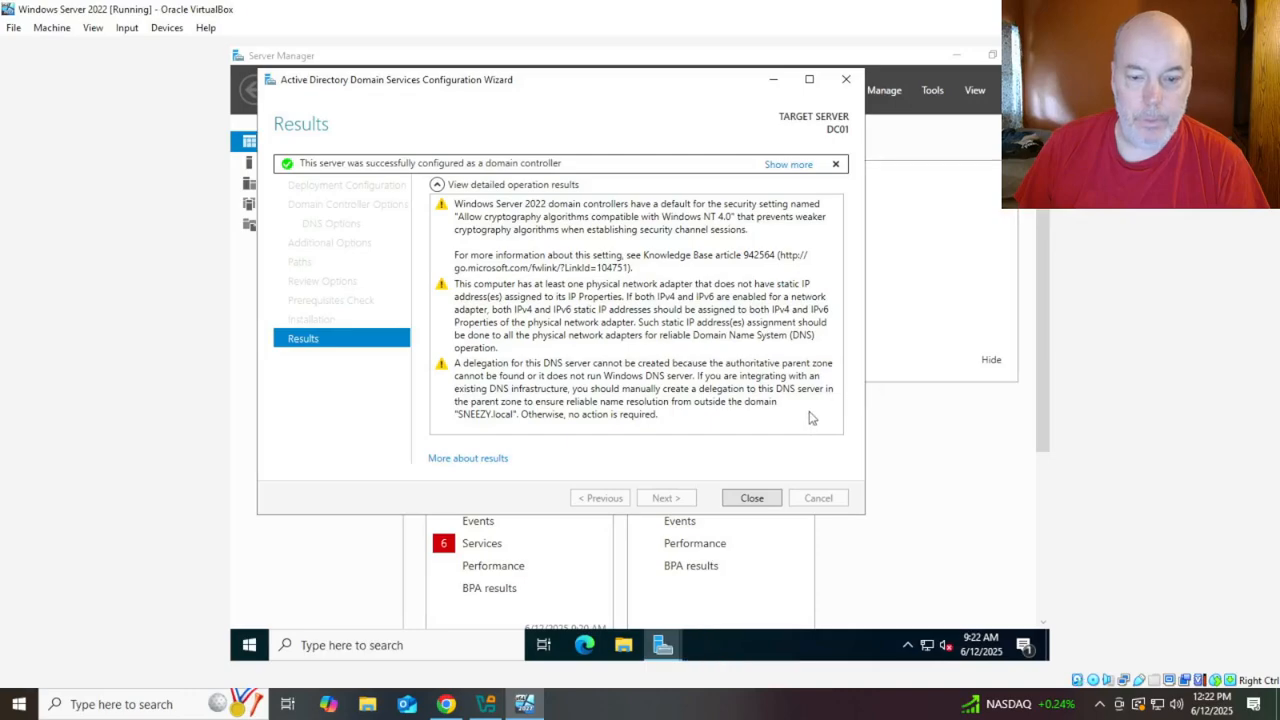
left_click(753, 498)
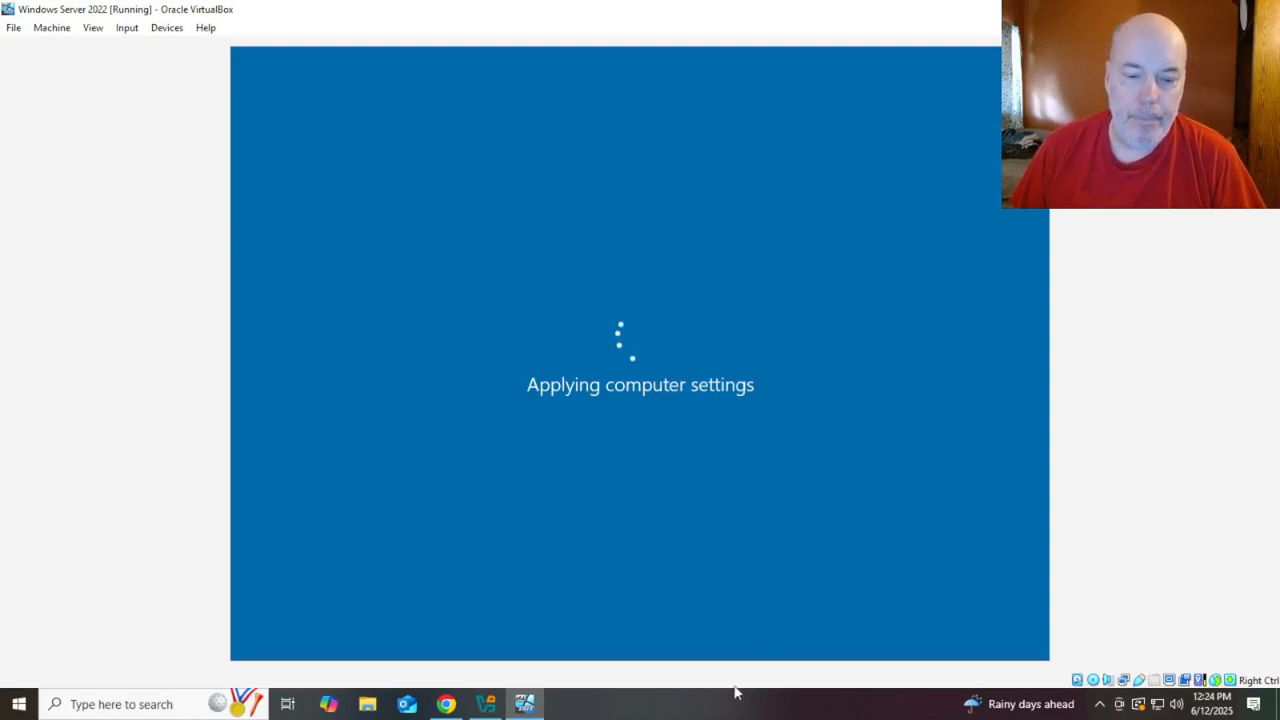
Briefly show and hide VirtualBox Manager, then return to Chrome
left_click(486, 704)
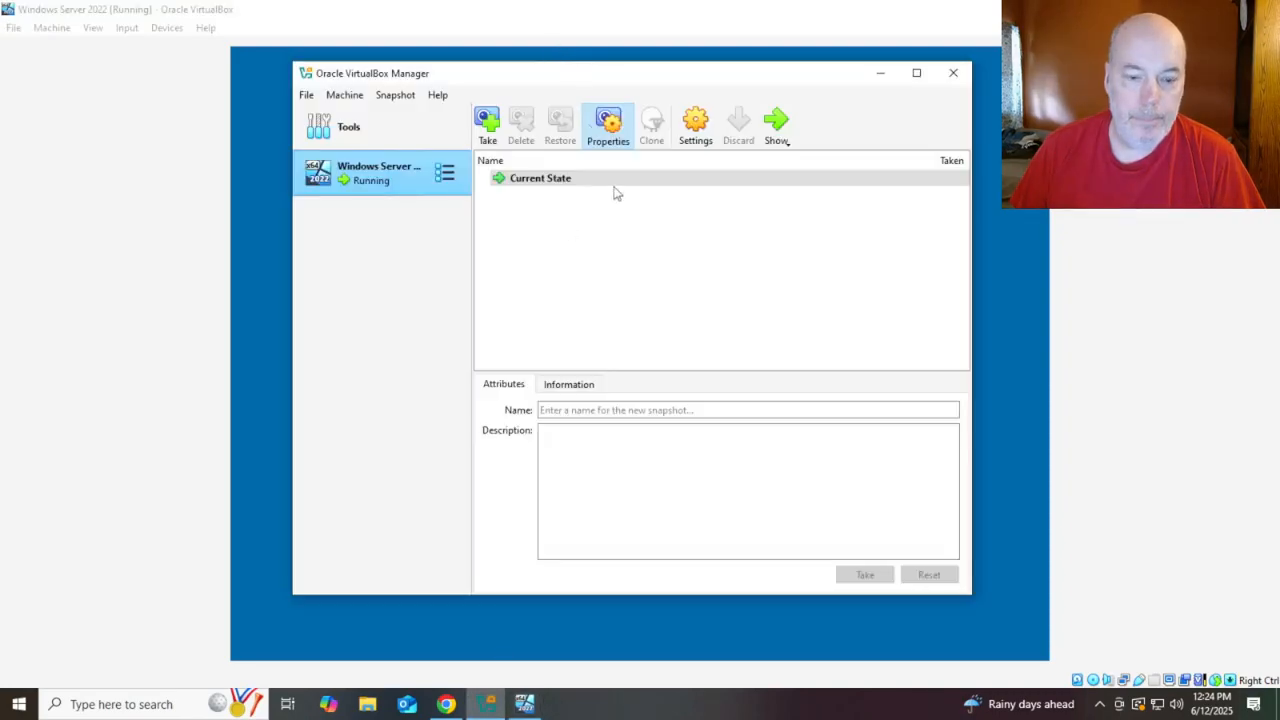
left_click(489, 706)
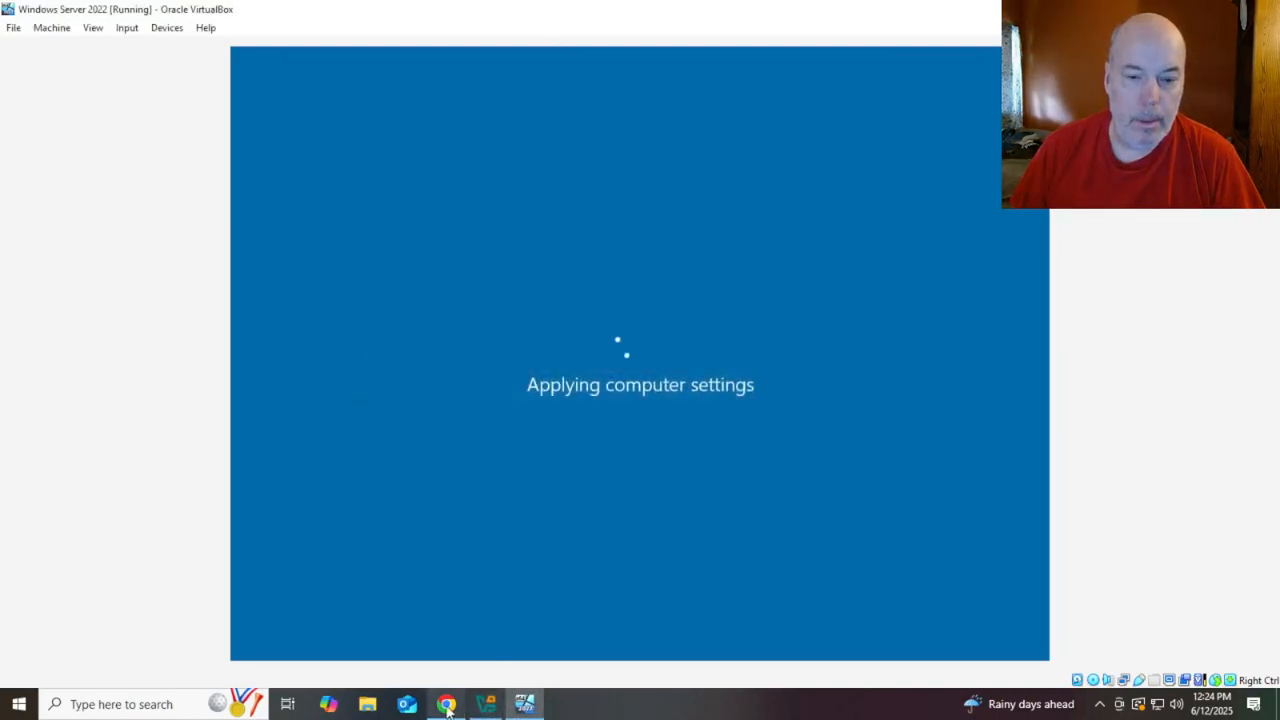
left_click(446, 704)
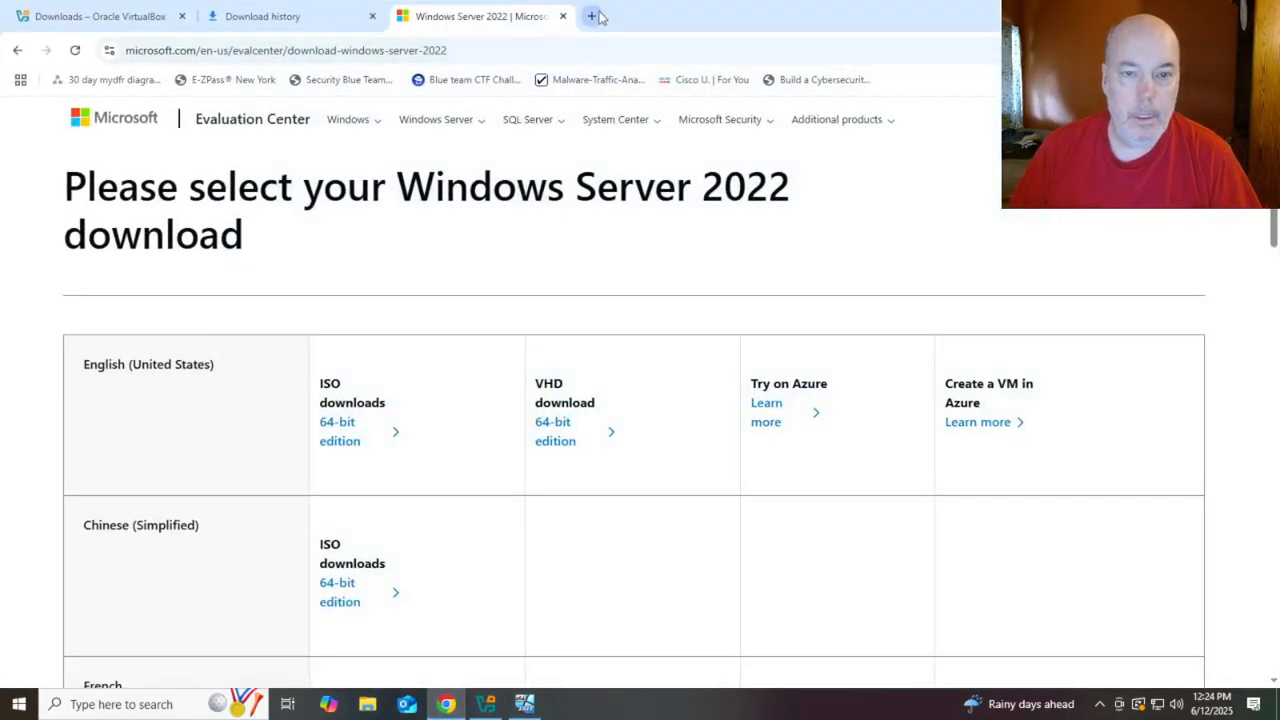
left_click(596, 16)
type("vmware")
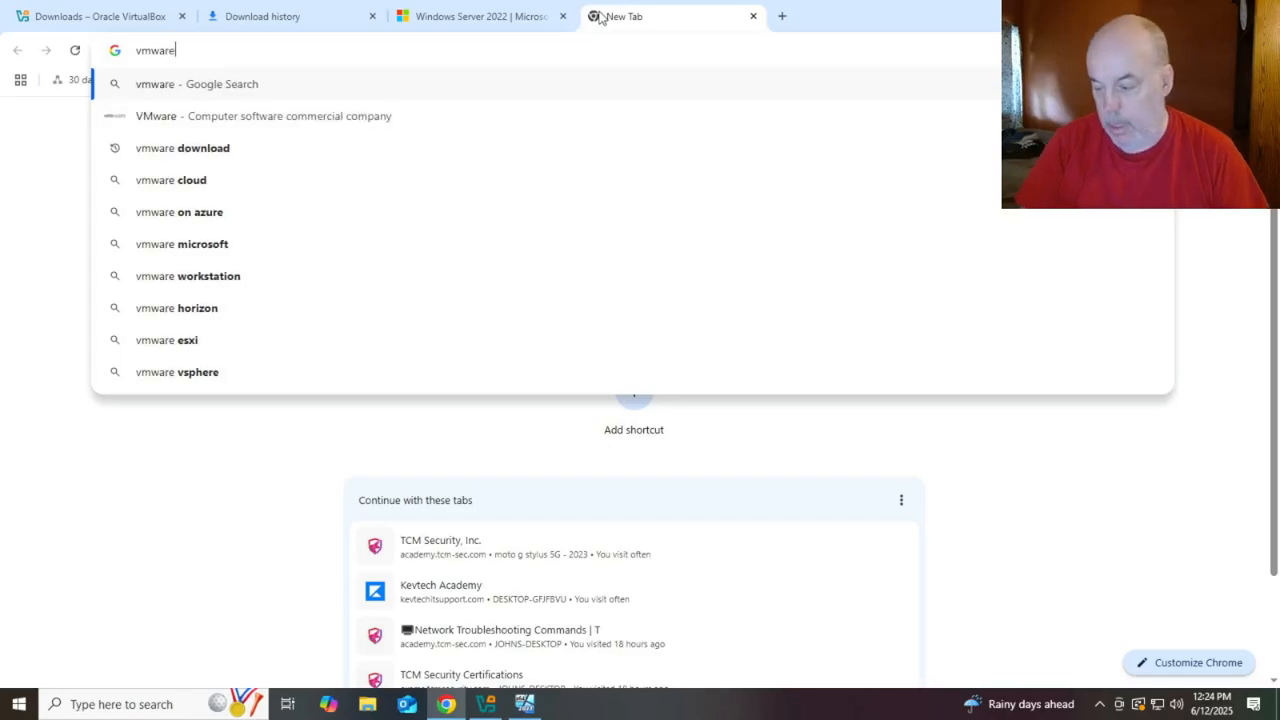
key("Return")
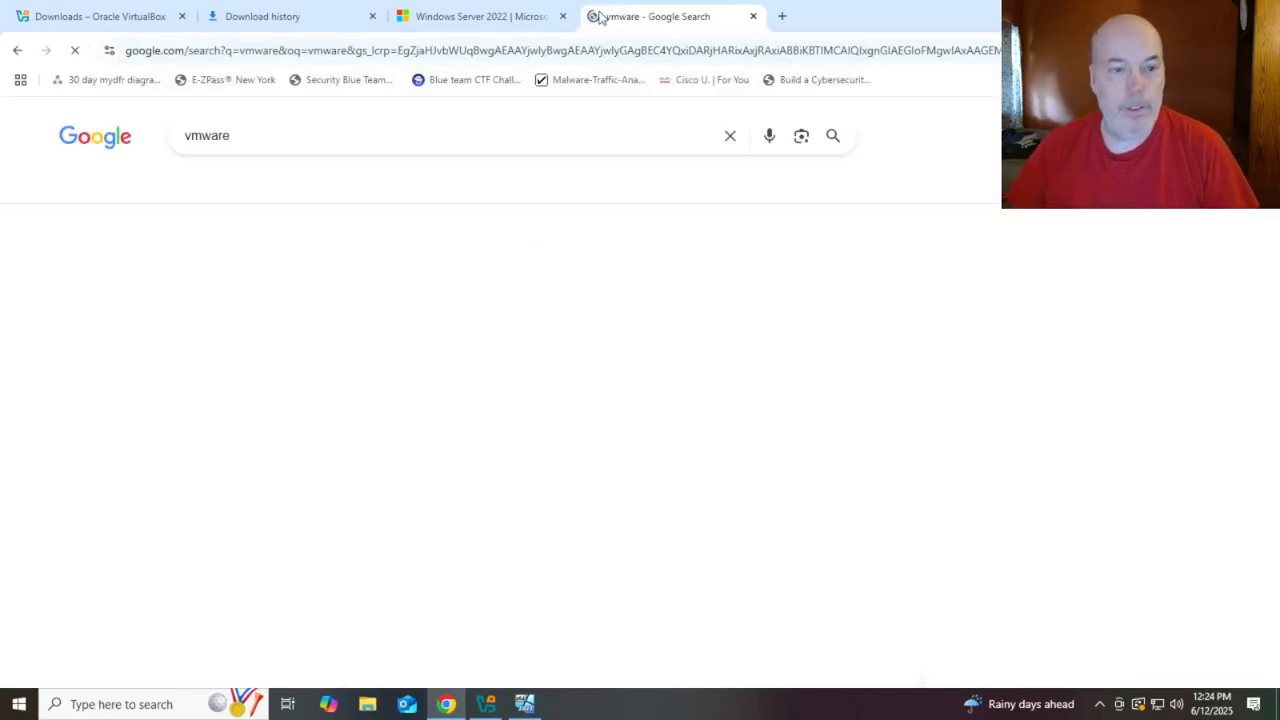
scroll(420, 352, "down", 5)
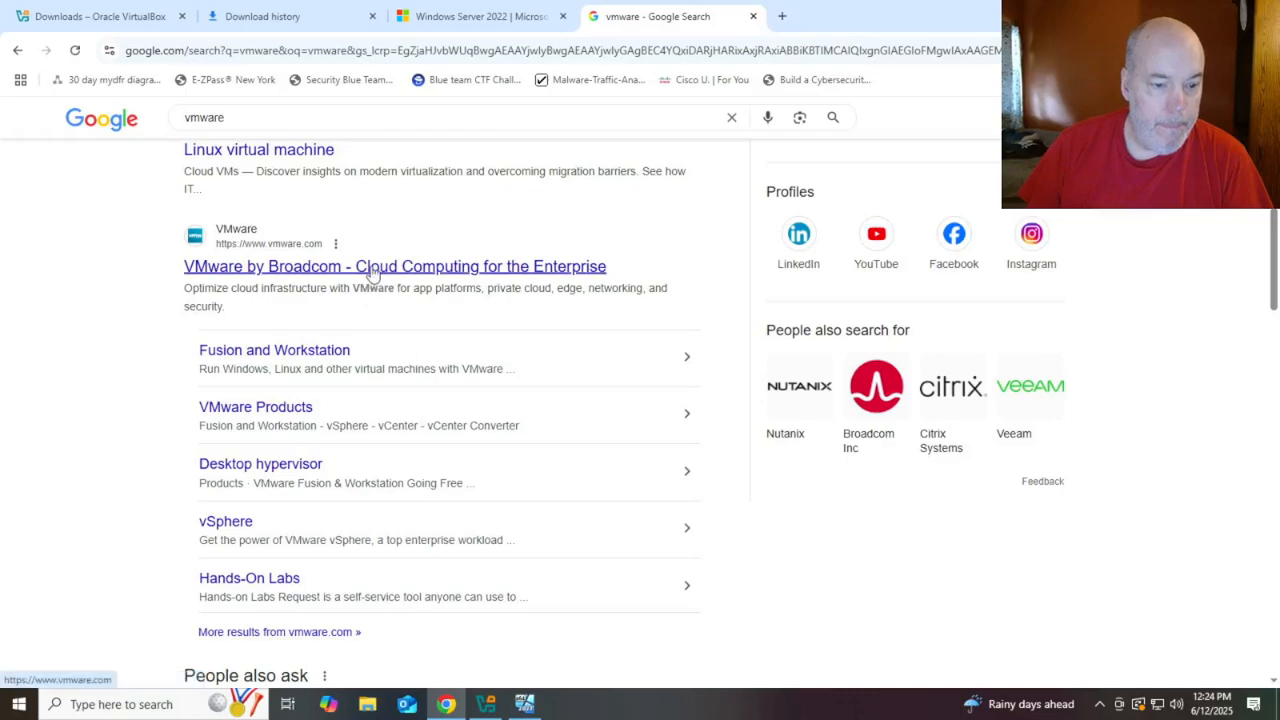
left_click(287, 413)
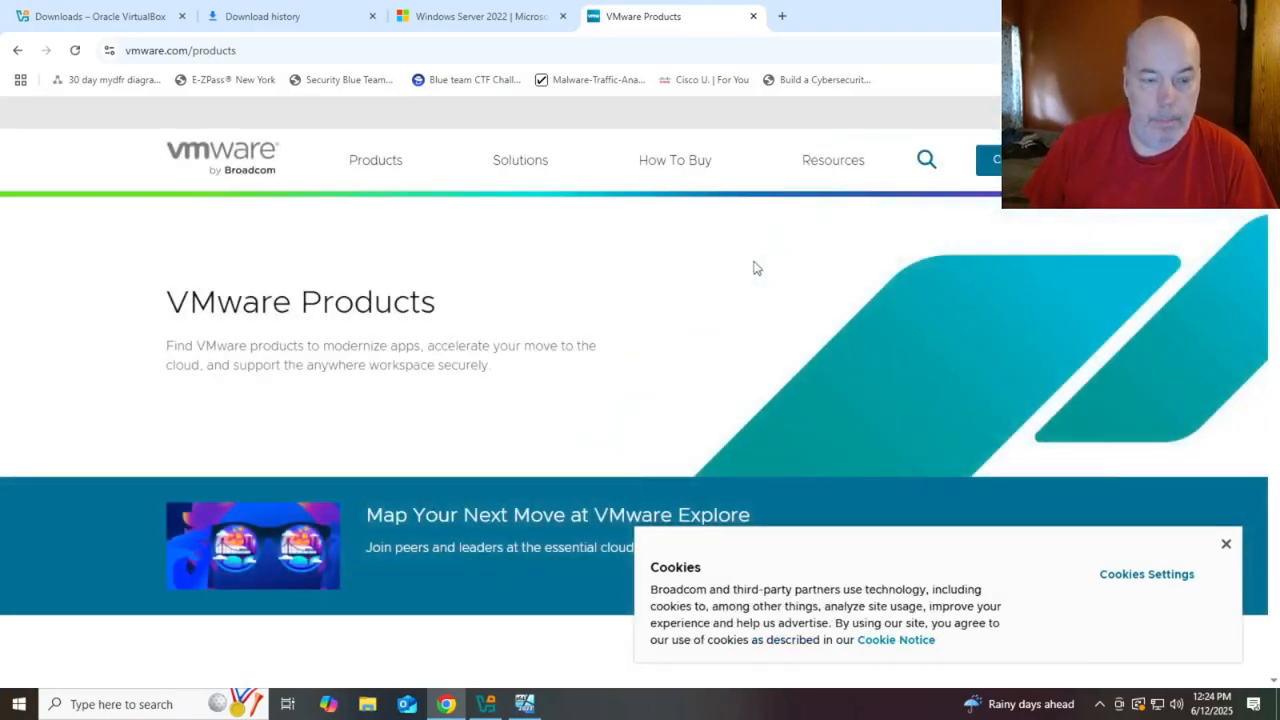
left_click(1226, 548)
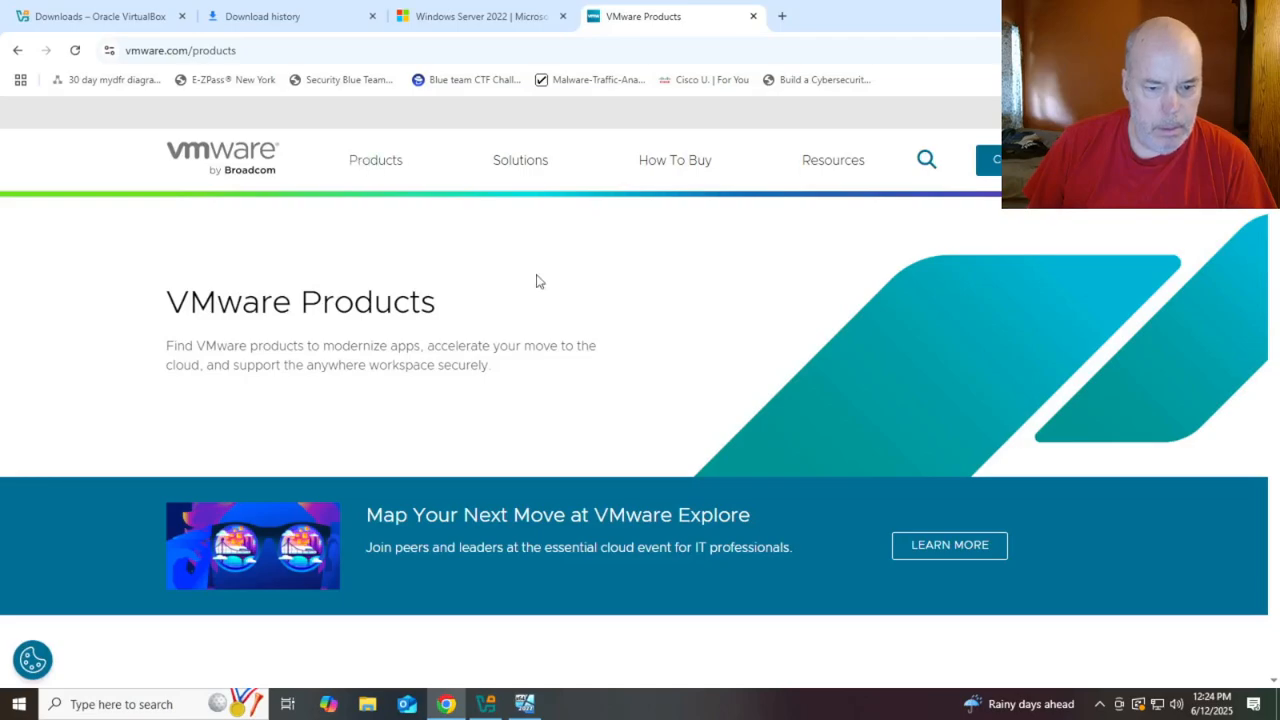
scroll(609, 323, "down", 4)
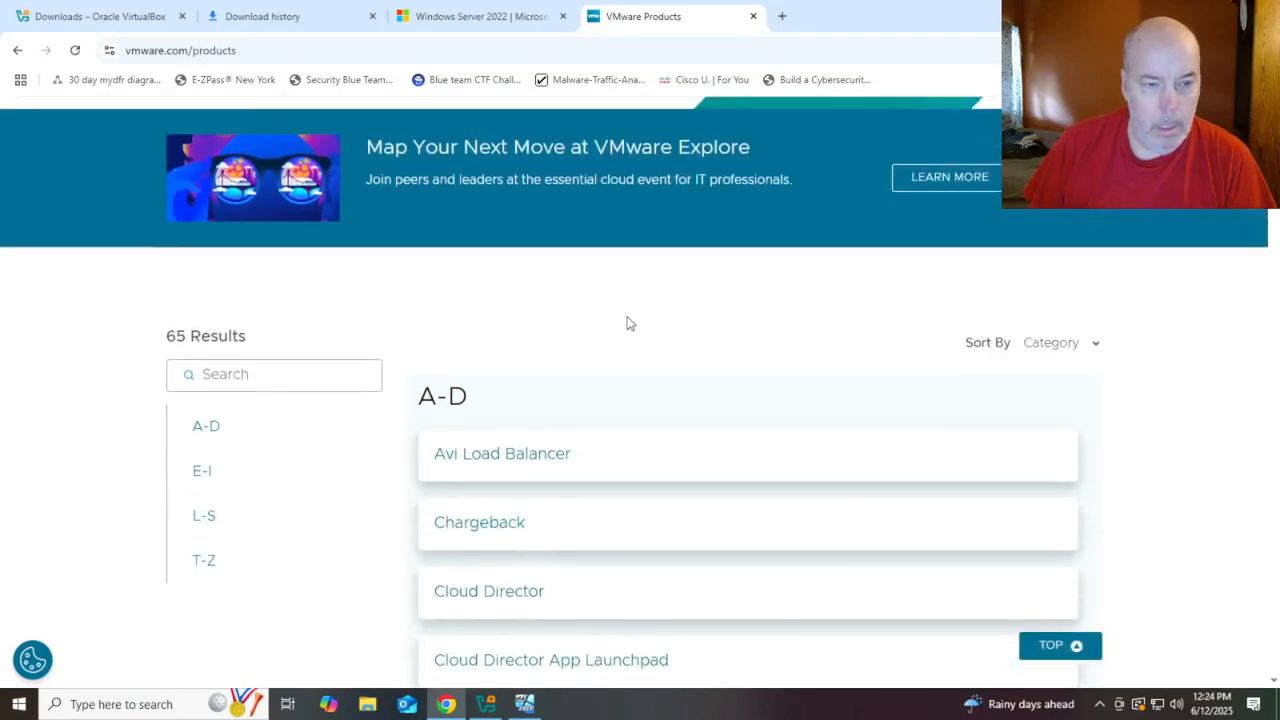
scroll(471, 266, "up", 4)
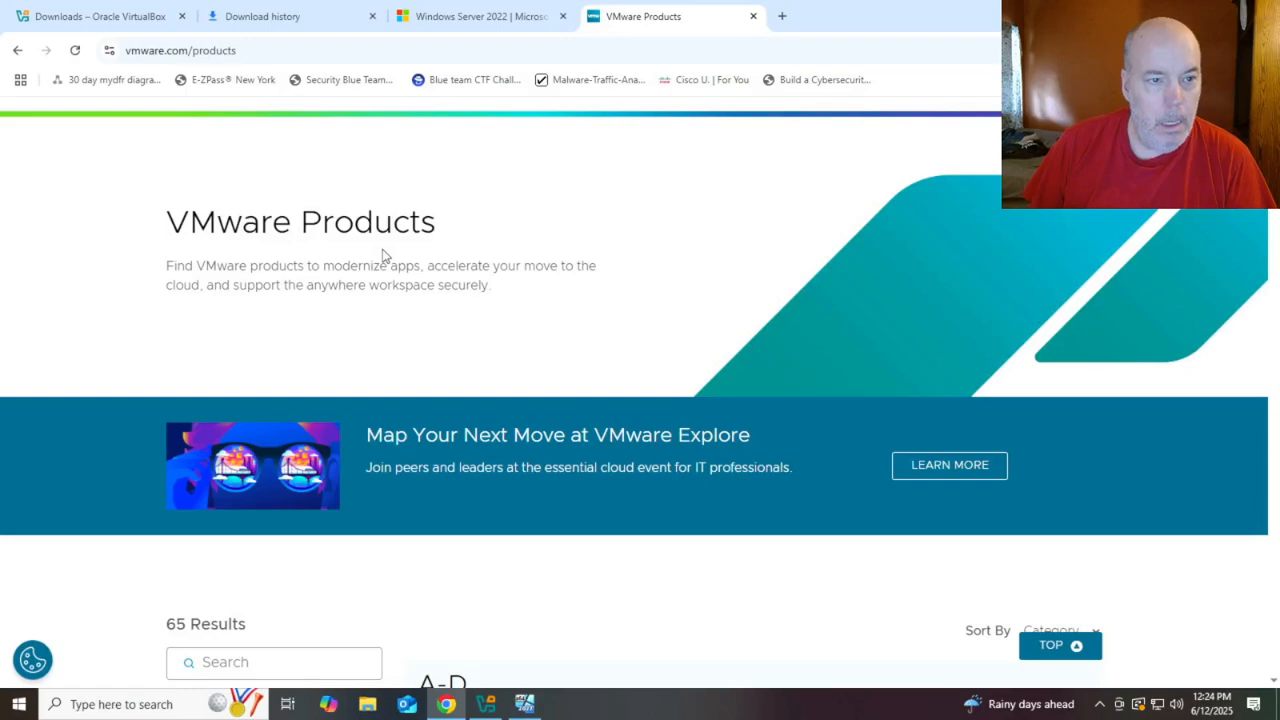
middle_click(382, 249)
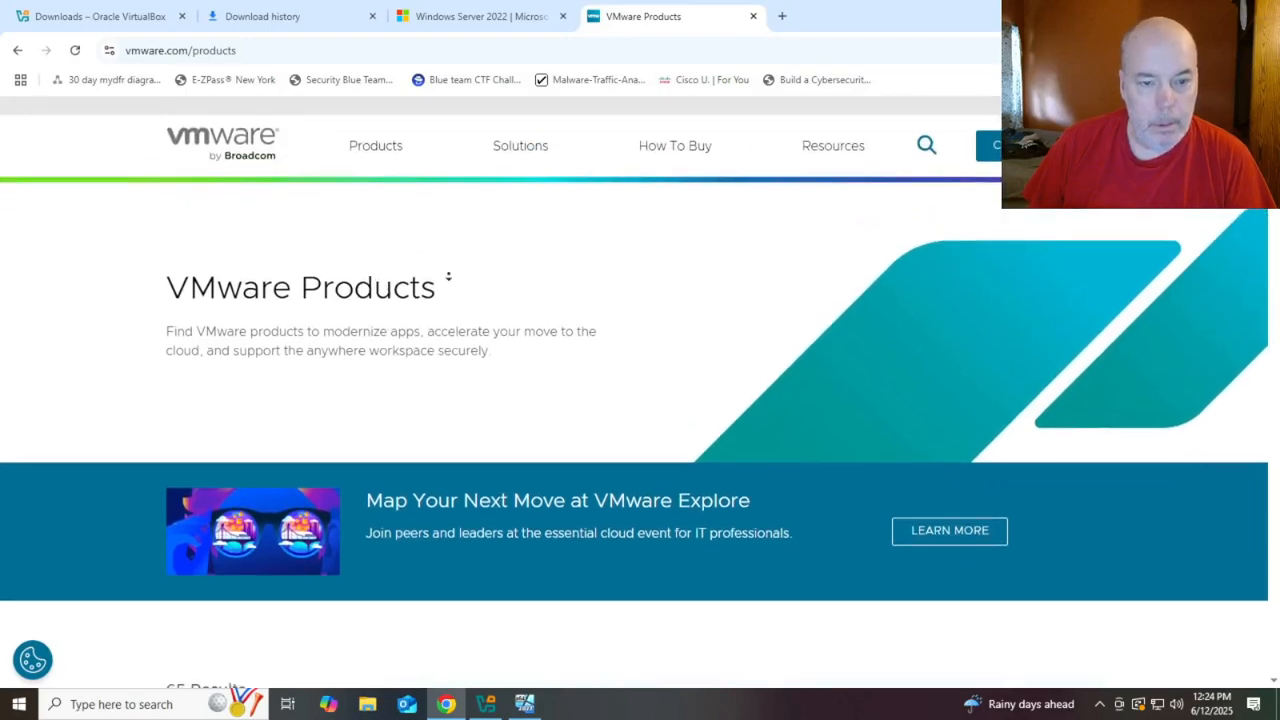
middle_click(449, 280)
scroll(460, 280, "up", 1)
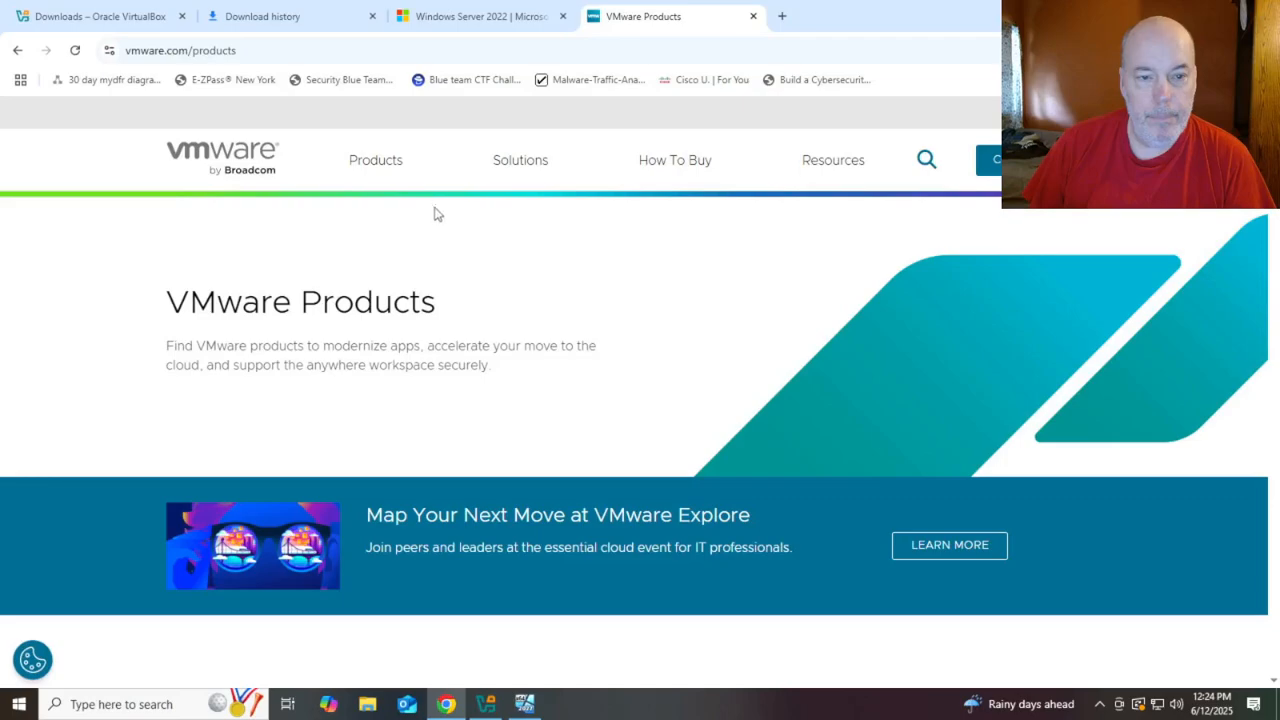
left_click(386, 163)
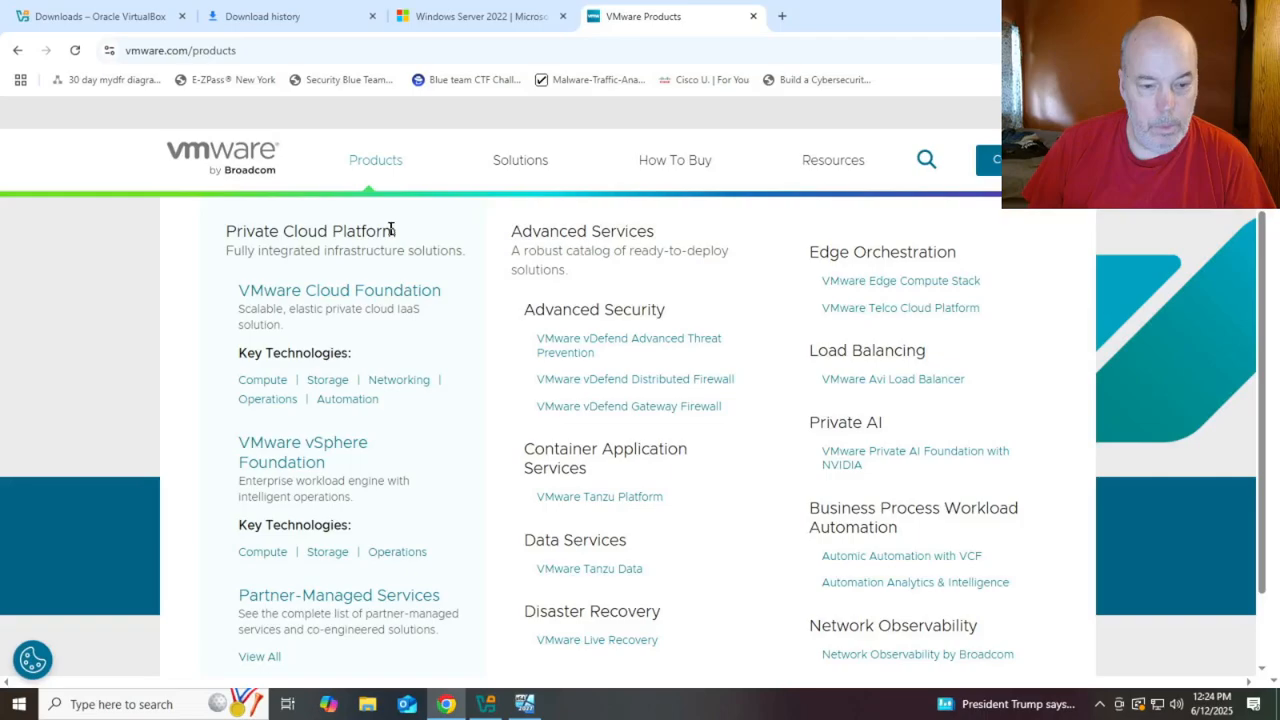
scroll(391, 229, "down", 1)
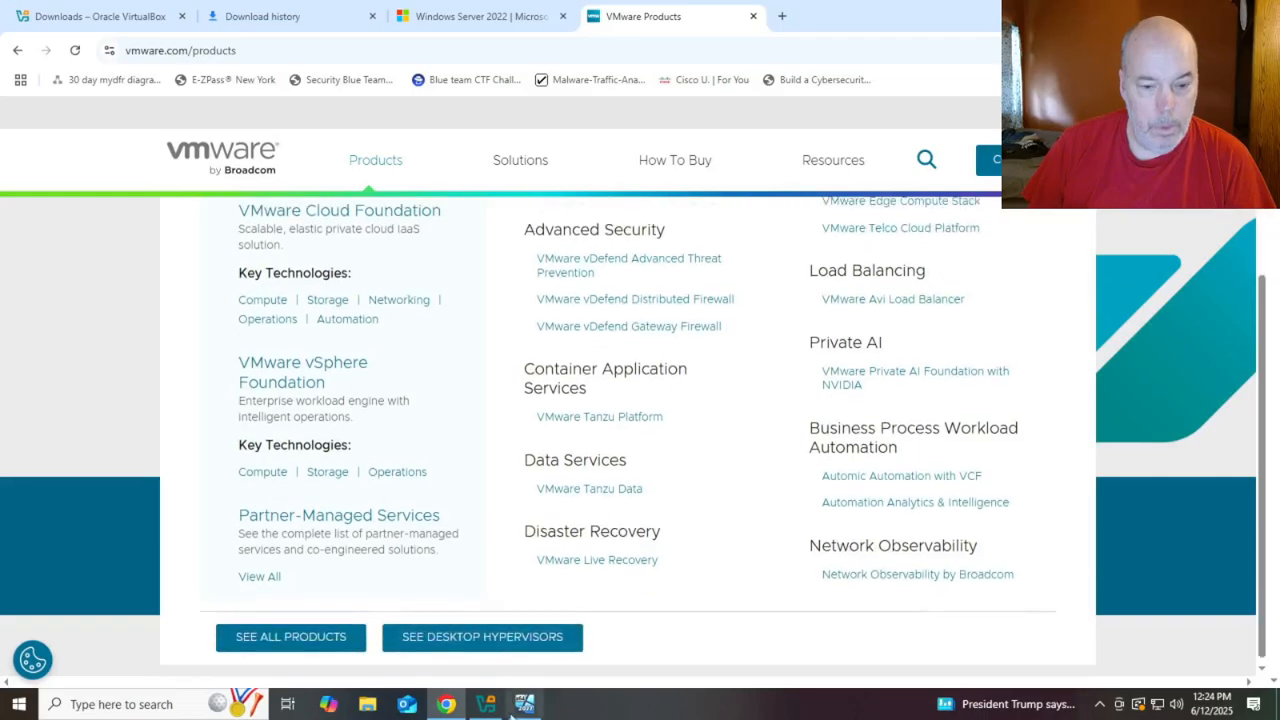
left_click(505, 637)
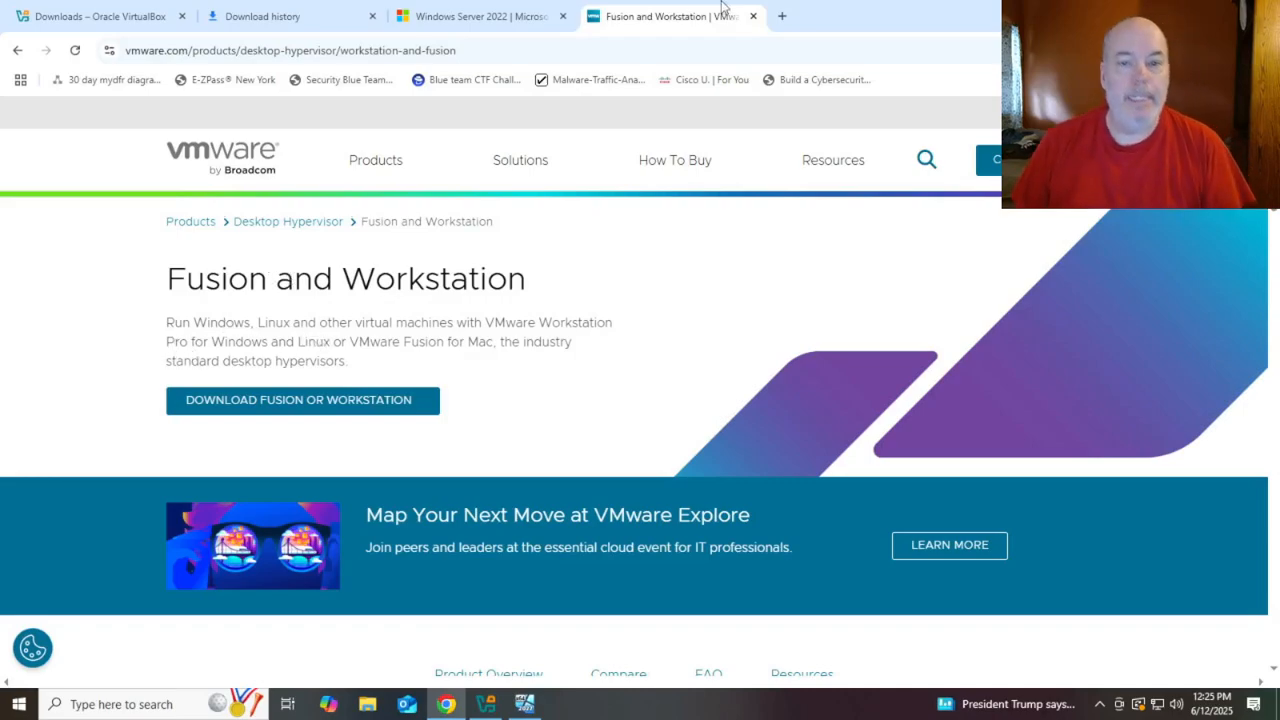
left_click(753, 17)
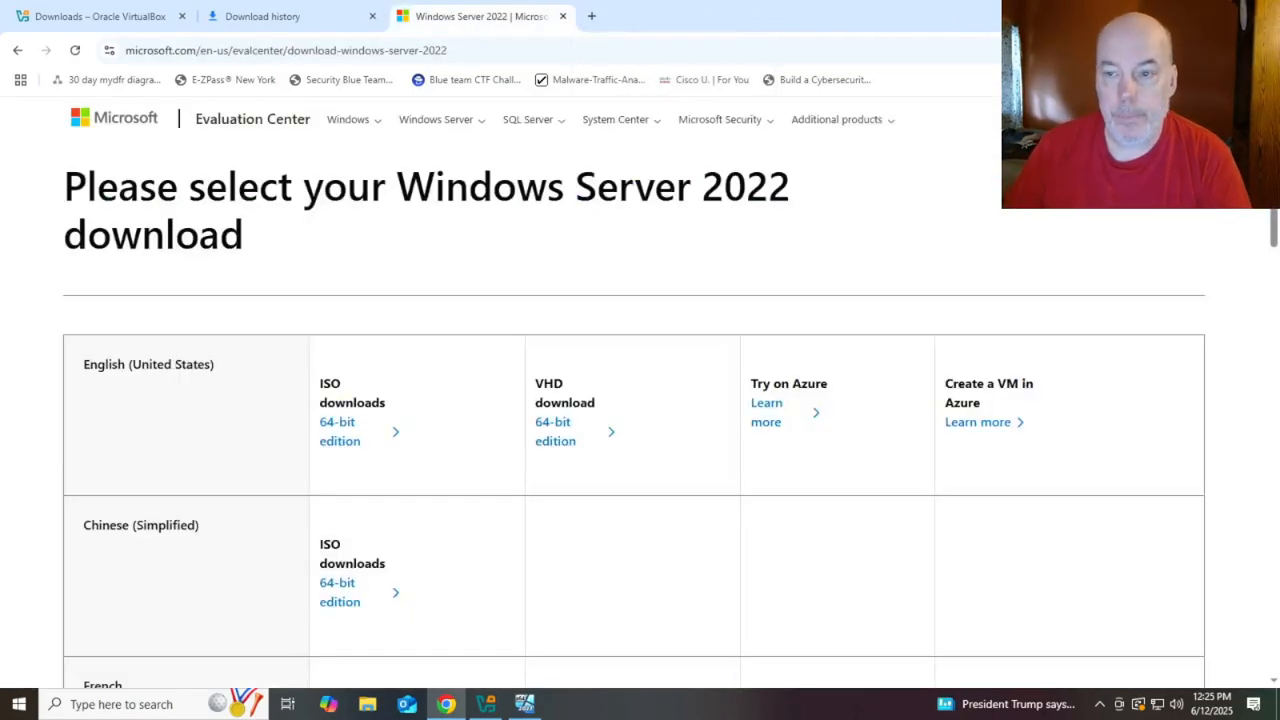
Minimize Chrome to reveal the restarted VM's lock screen
left_click(1186, 14)
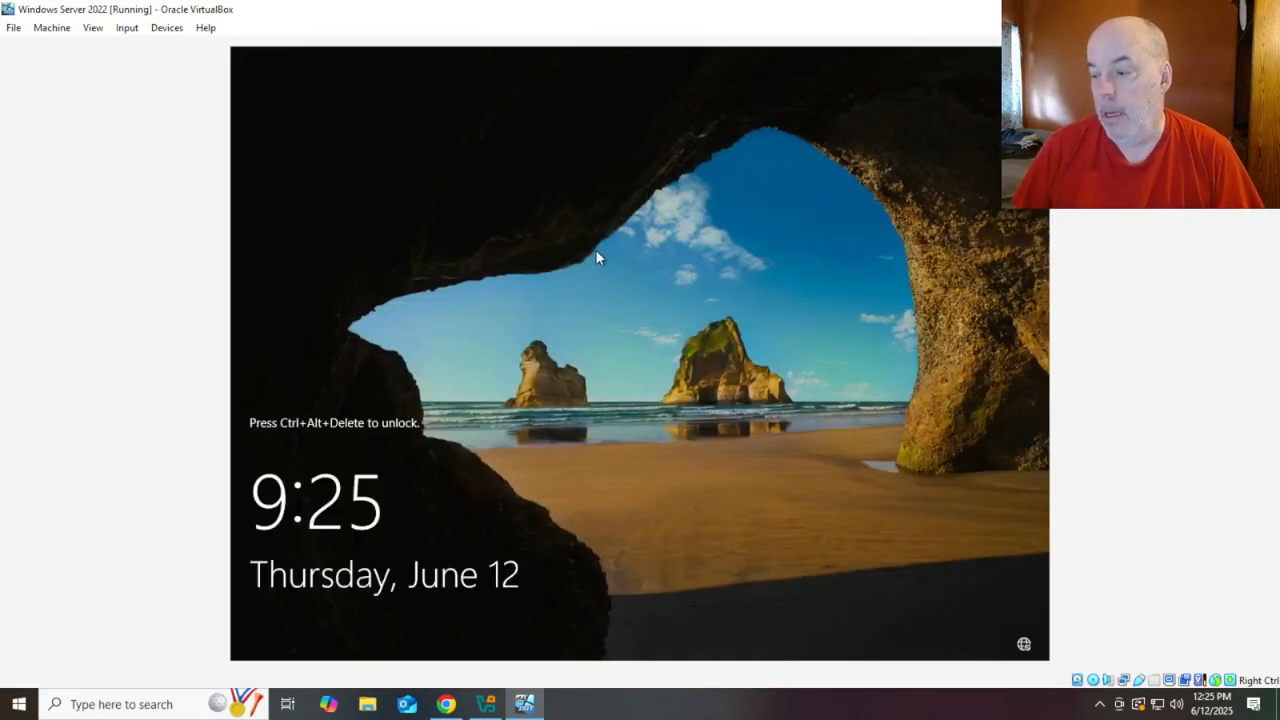
Send Ctrl-Alt-Del to the restarted DC01 and sign in as the domain Administrator
left_click(127, 27)
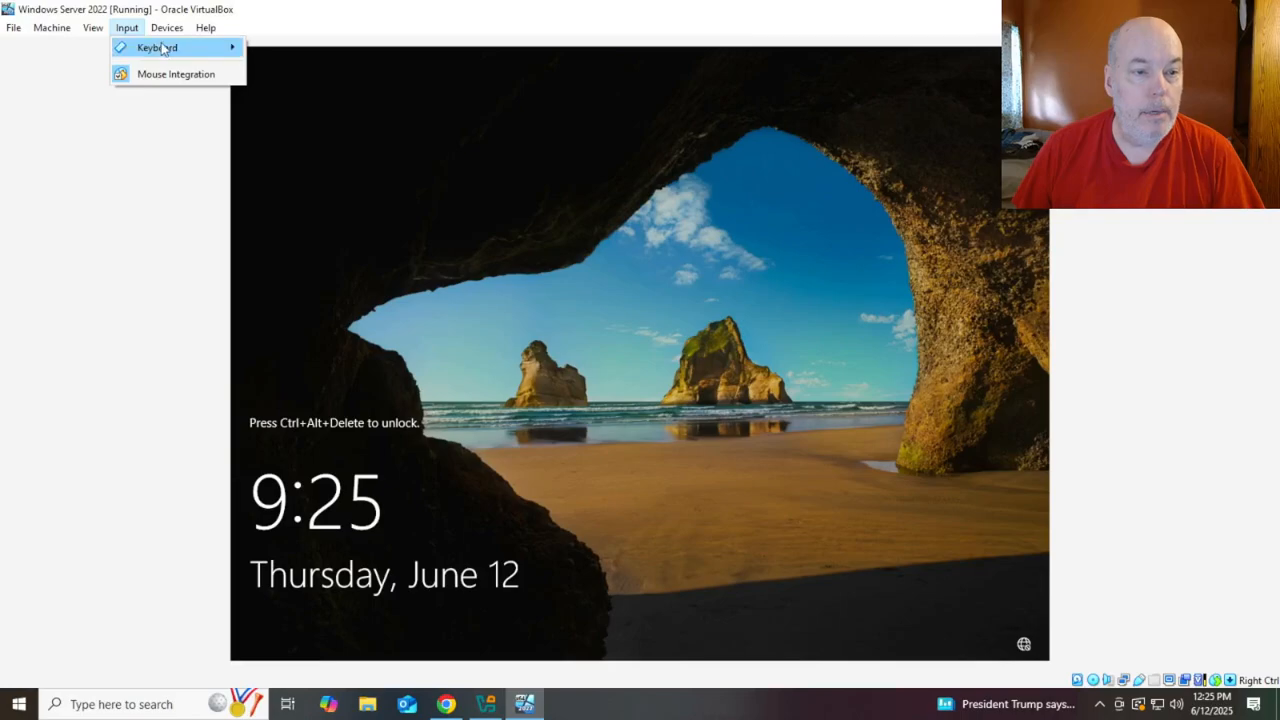
mouse_move(162, 49)
left_click(323, 95)
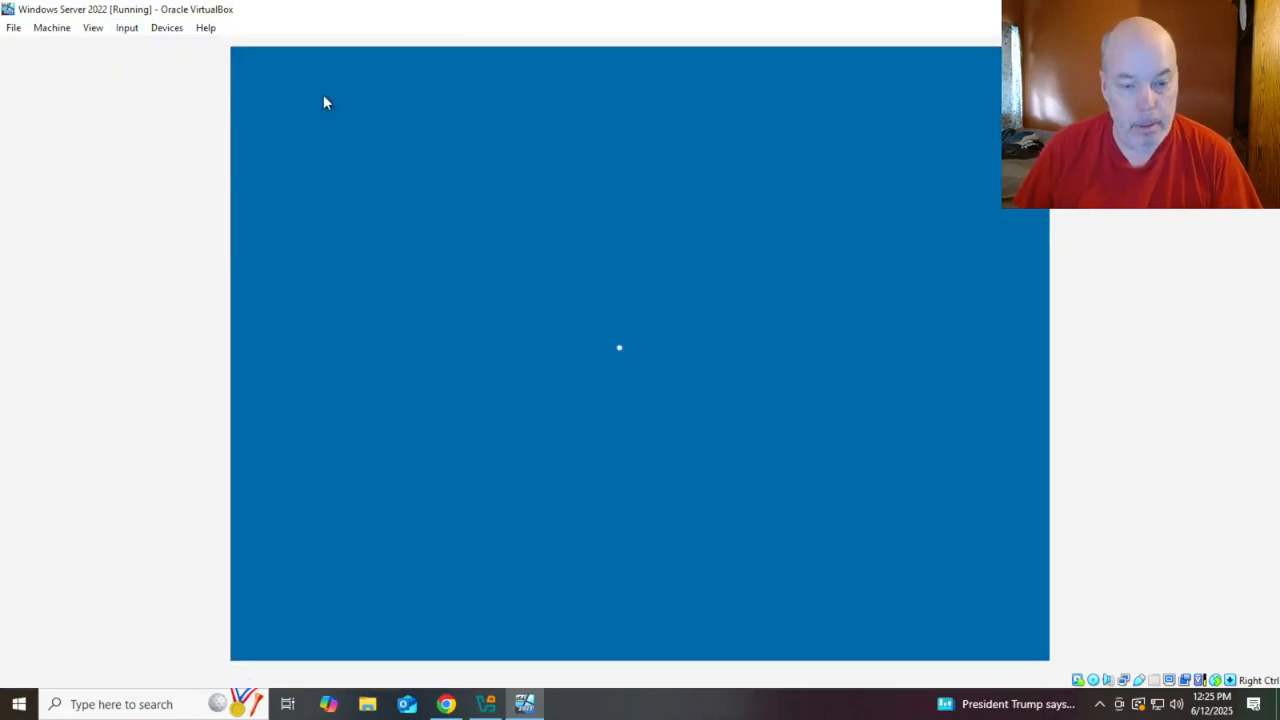
type("••")
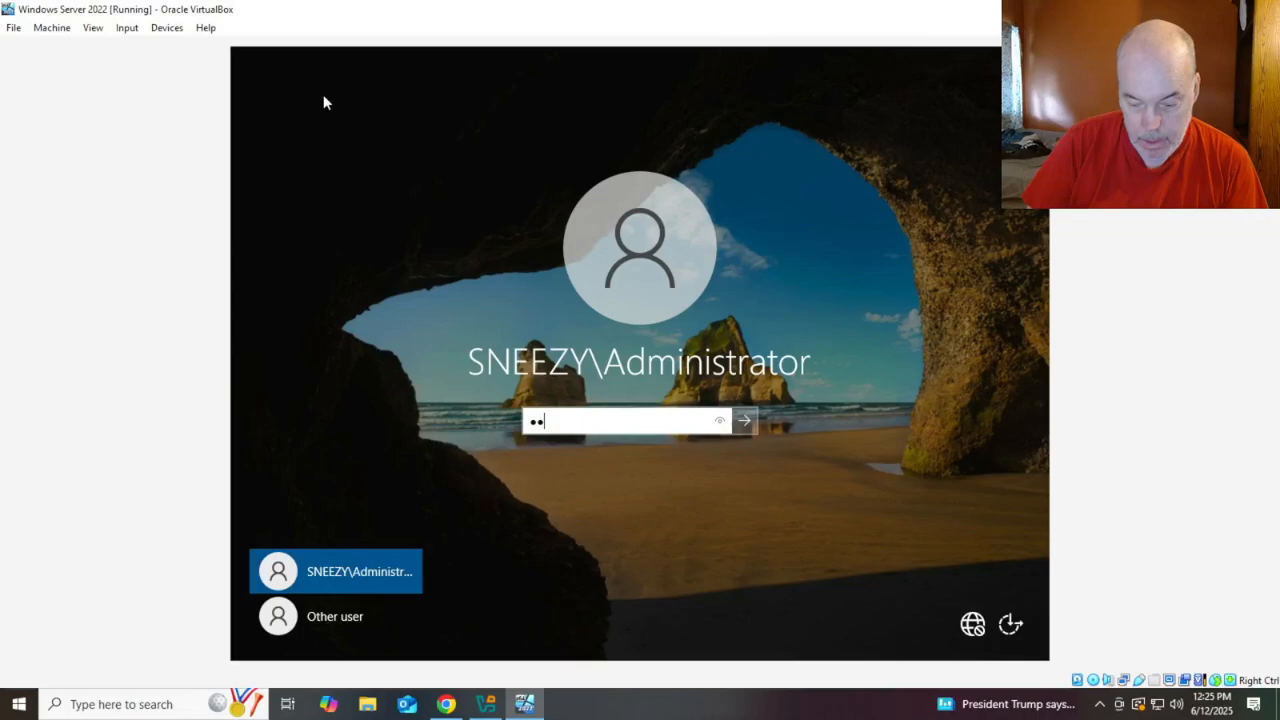
type("••••")
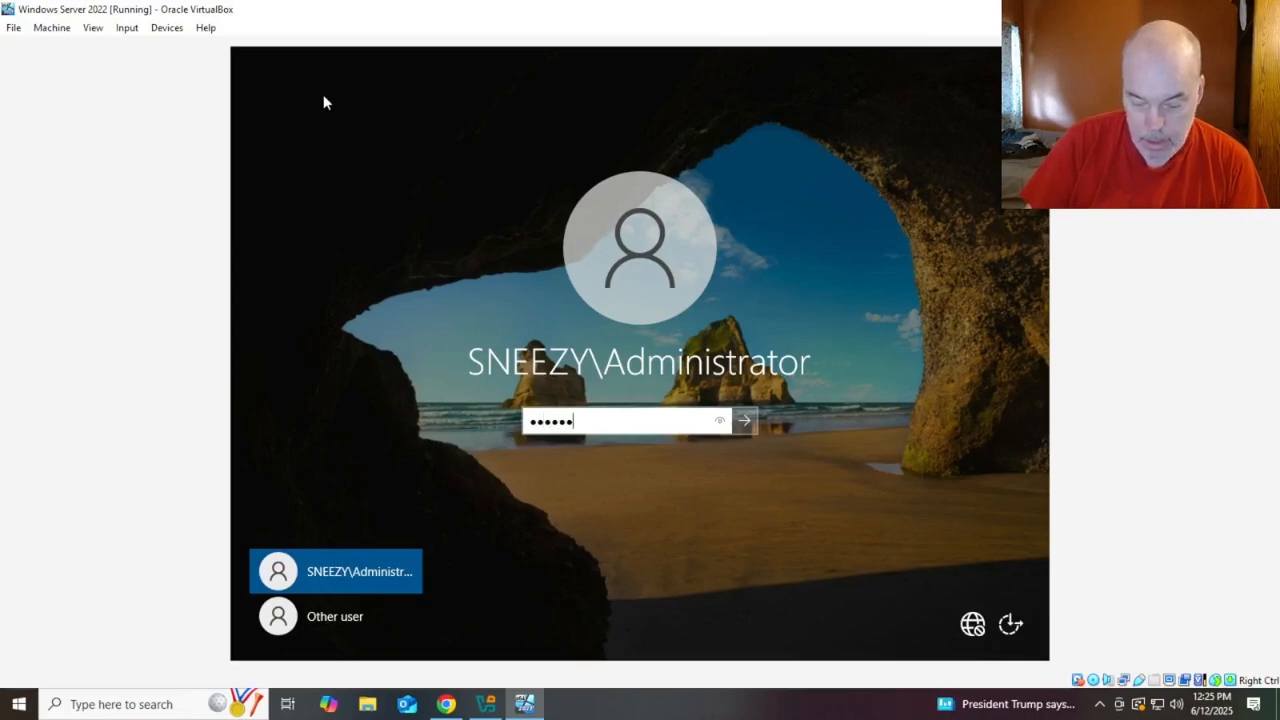
type("•••")
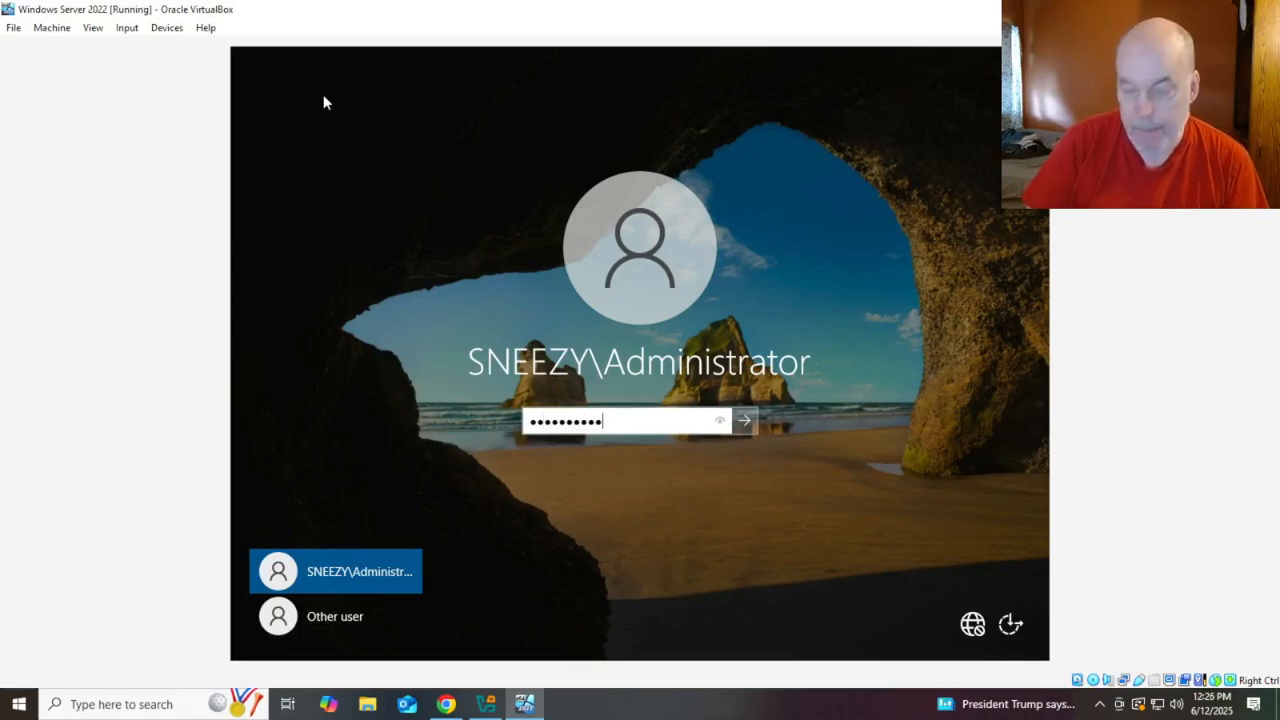
key("Return")
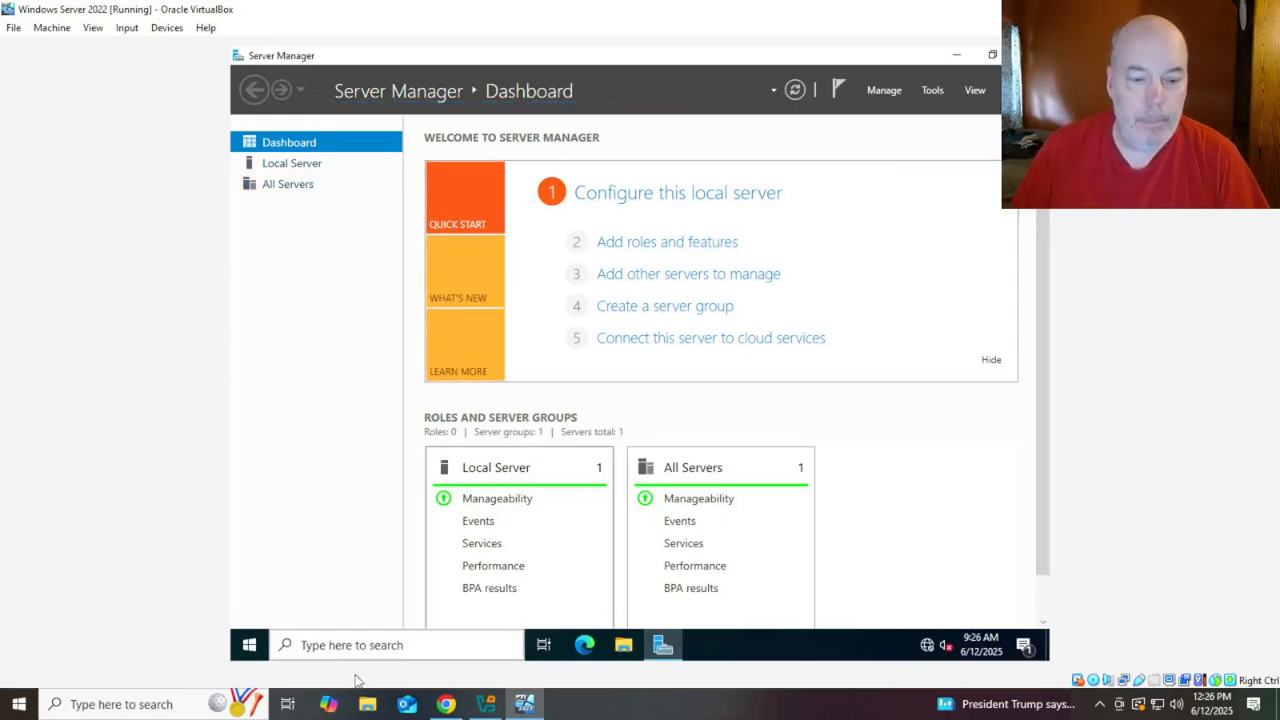
Launch Command Prompt on the server via search, then close it after a mistyped command
left_click(368, 646)
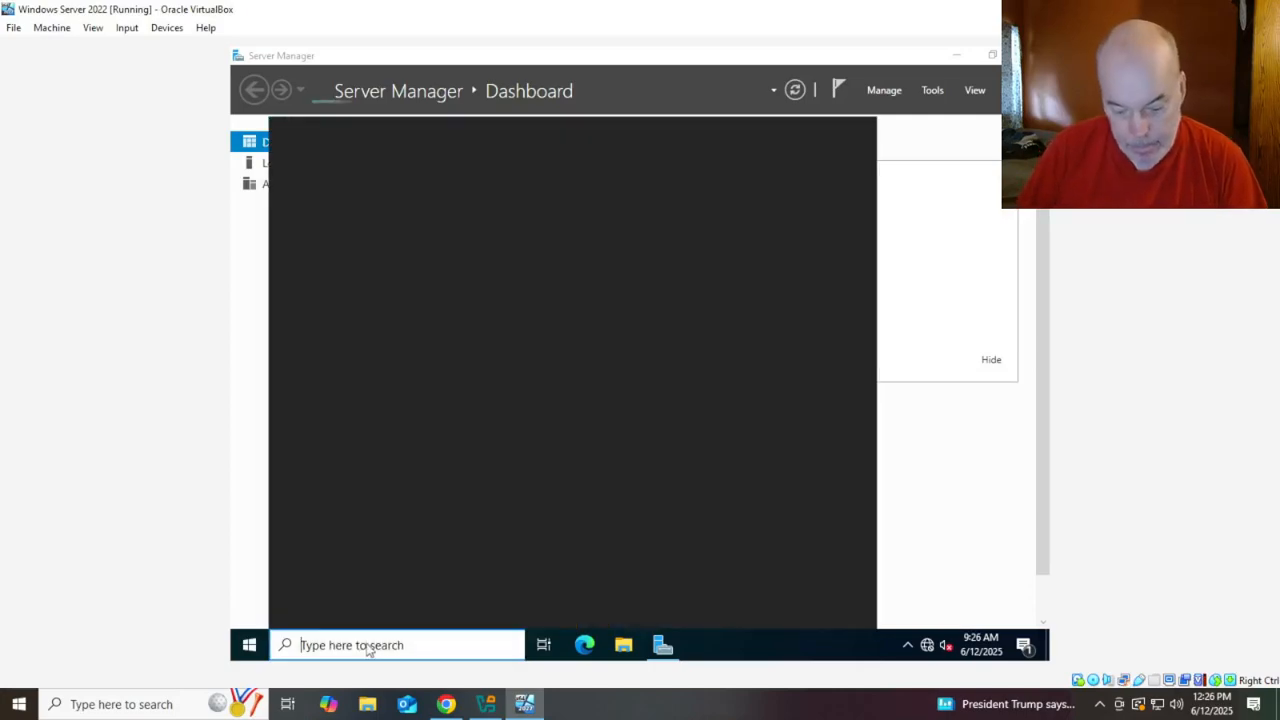
type("cmd")
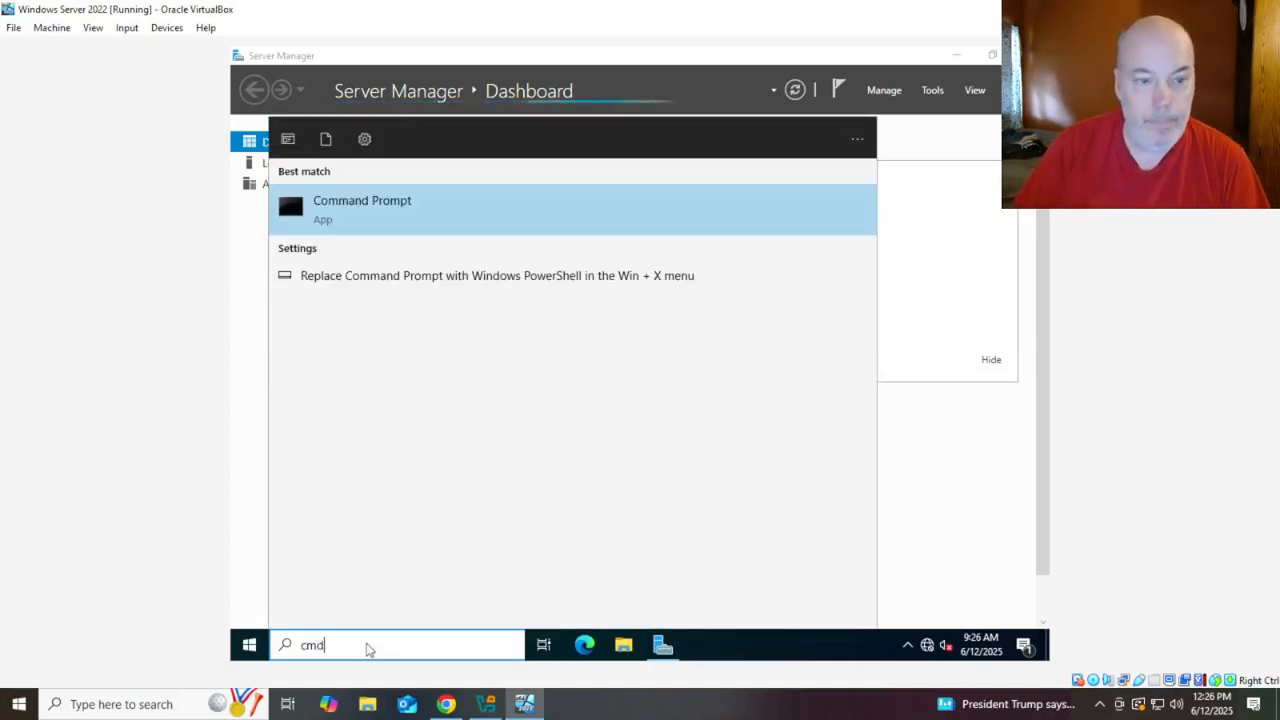
key("Return")
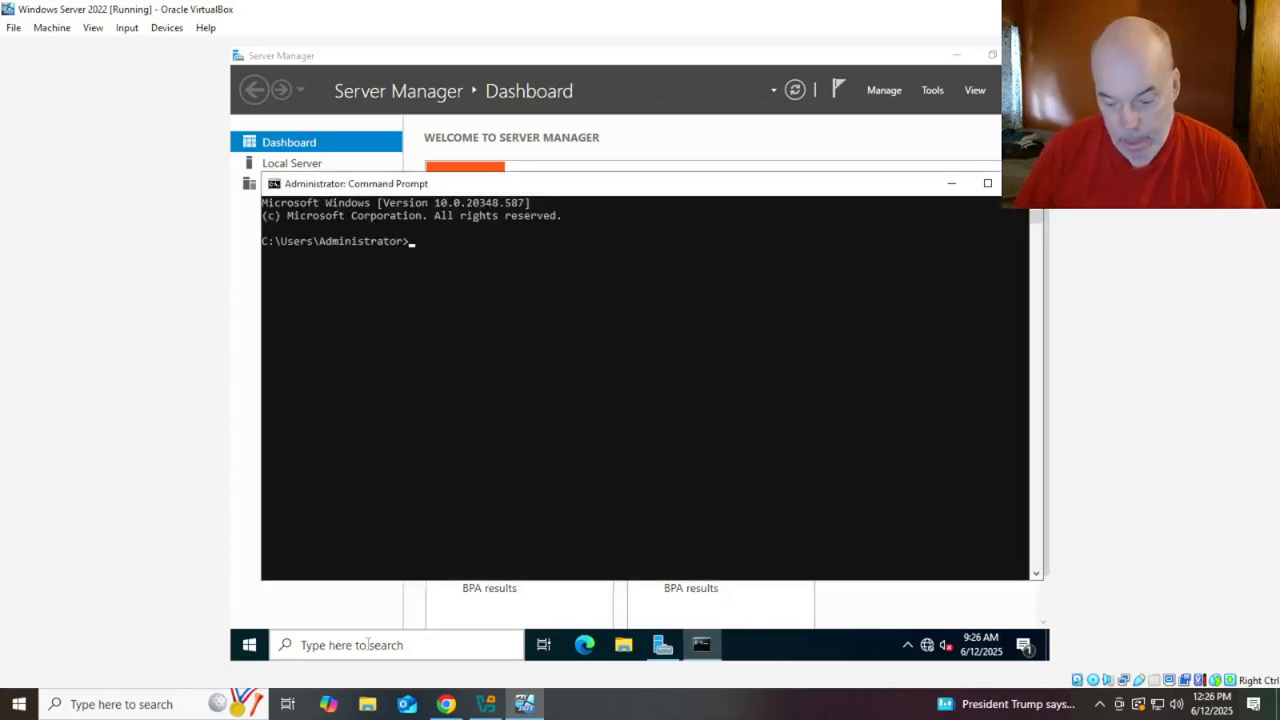
type("ip")
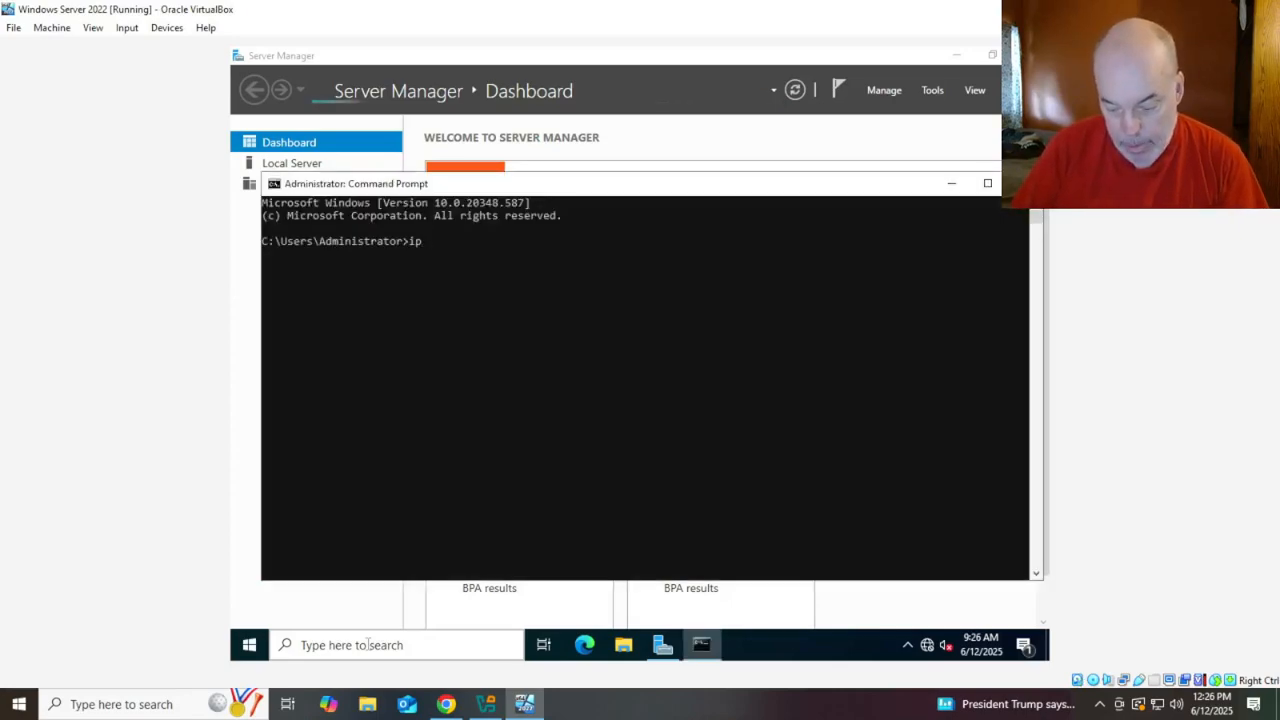
type("com")
key("BackSpace")
key("BackSpace")
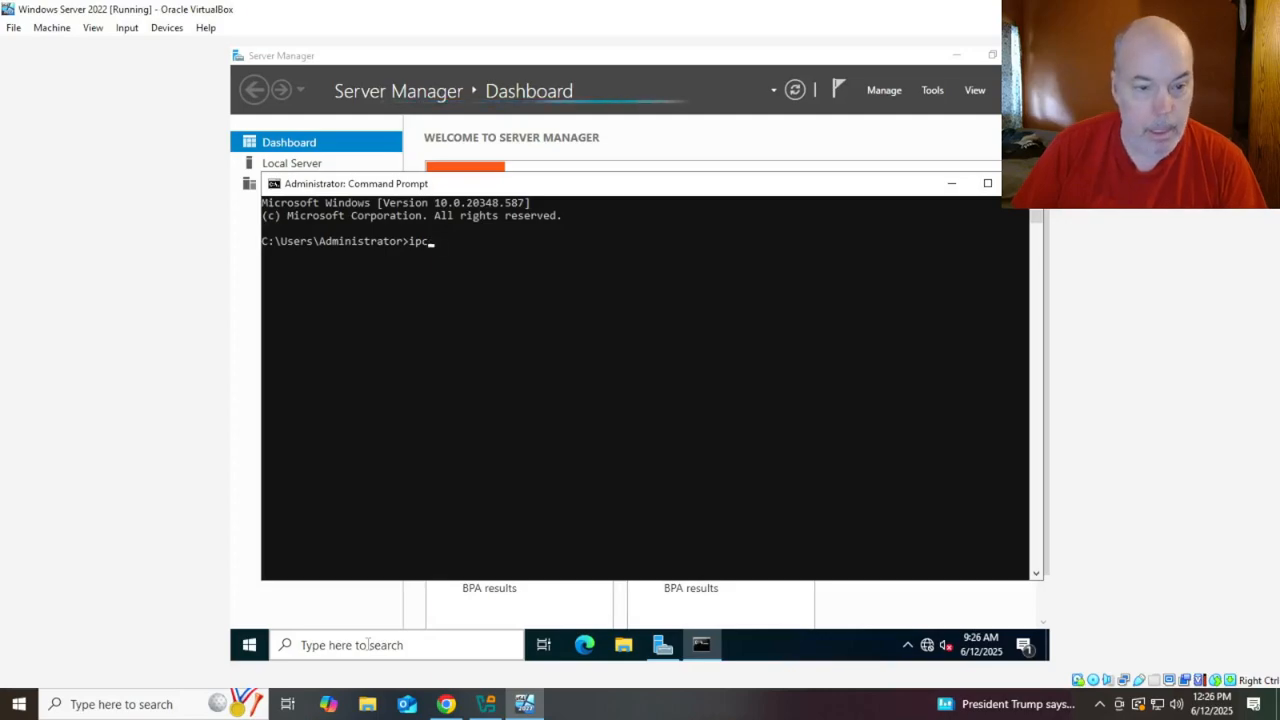
key("BackSpace")
key("BackSpace")
key("BackSpace")
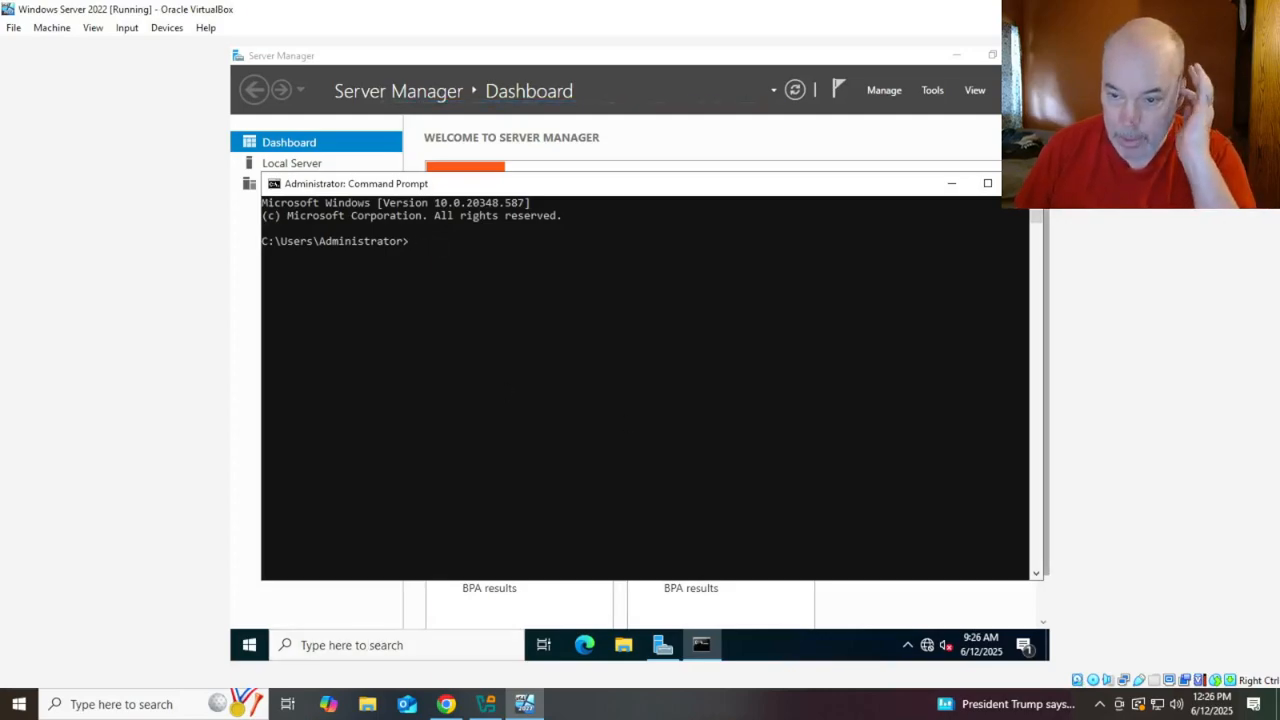
left_click(1024, 183)
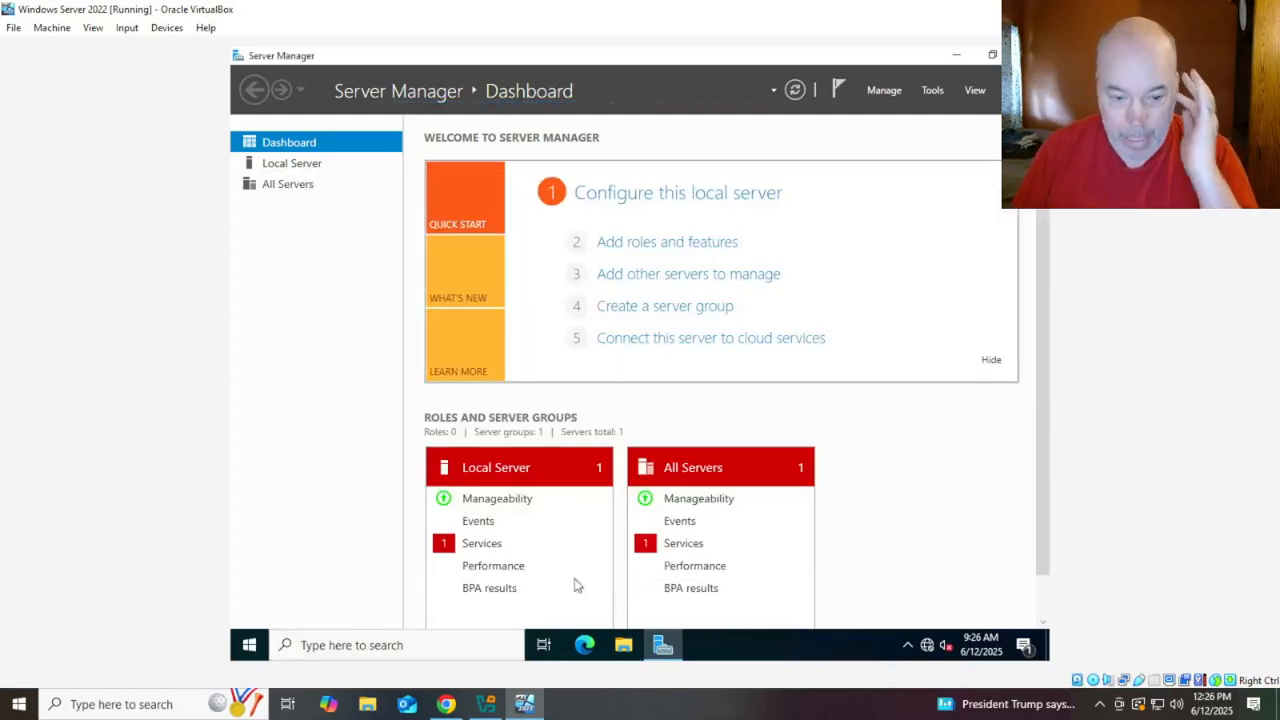
Reopen the server's Command Prompt and run ipconfig, showing IPv4 10.0.2.15
left_click(344, 641)
type("cmd")
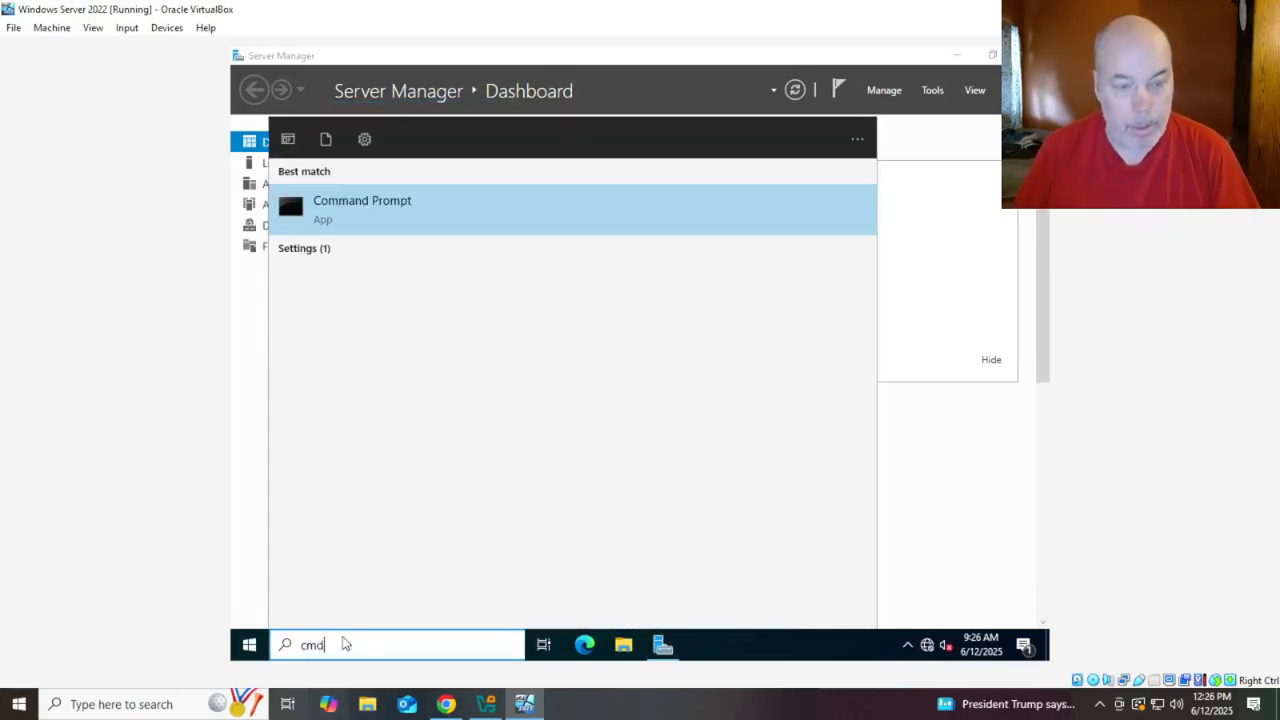
key("Return")
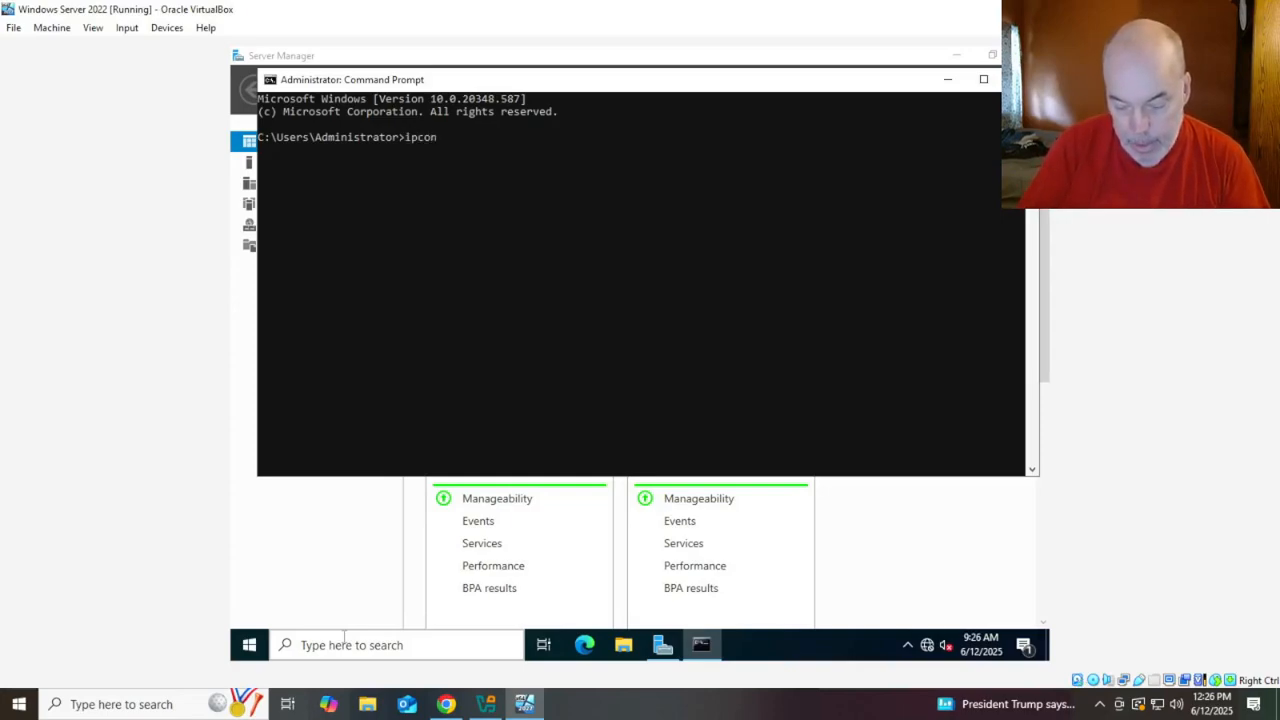
type("ipconfig")
key("Return")
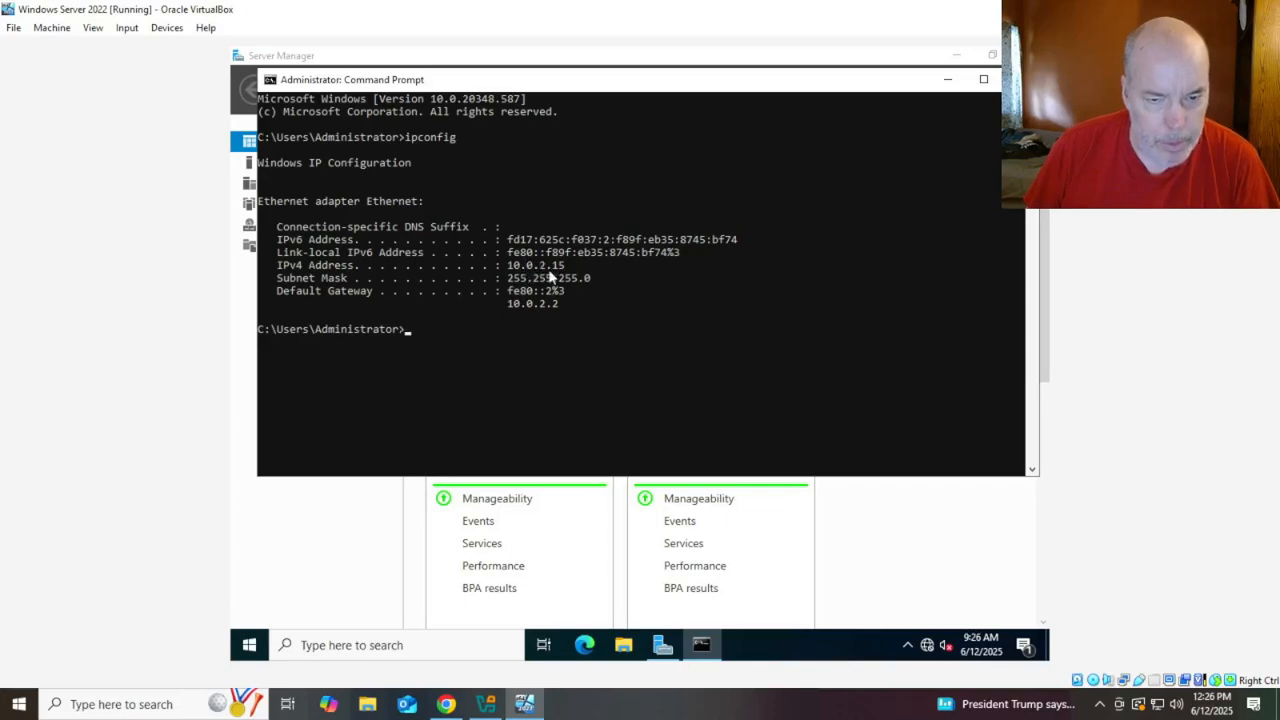
left_click(134, 706)
Run ipconfig in a host Command Prompt (IPv4 10.0.0.230), then bring the VM back to the front
type("cmd")
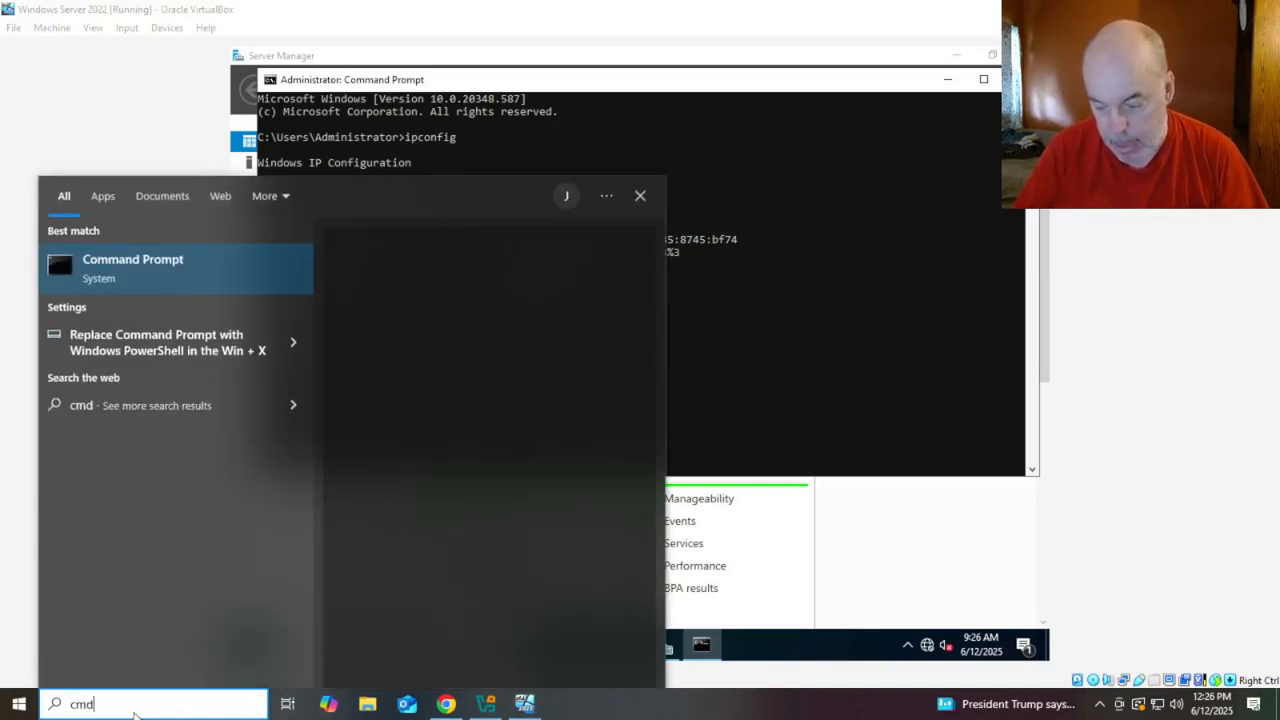
key("Return")
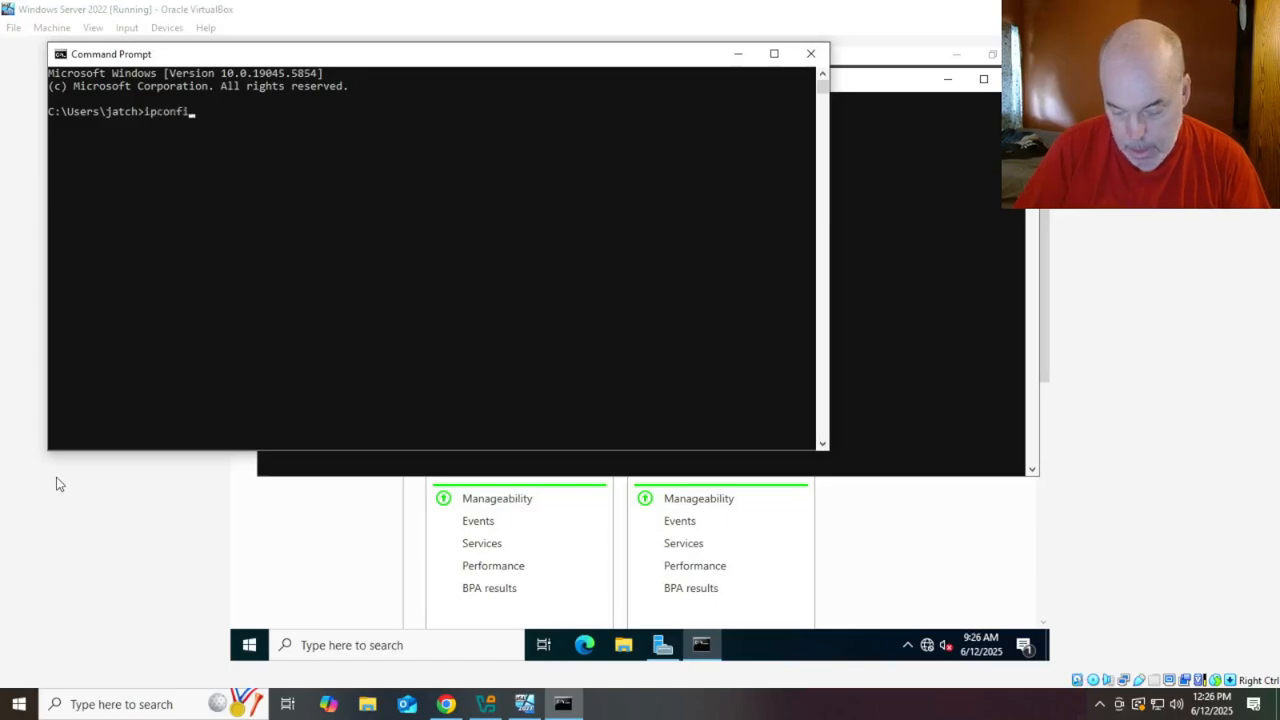
type("ipconfig")
key("Return")
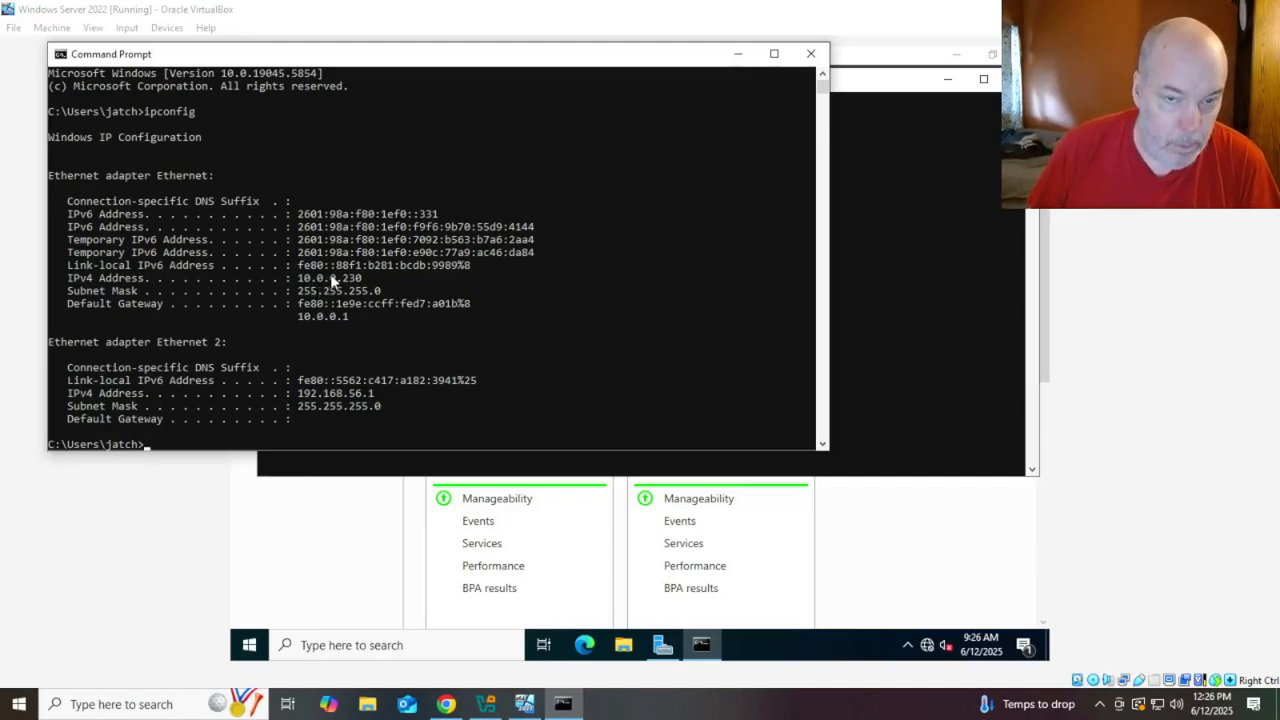
left_click_drag(443, 64, 643, 190)
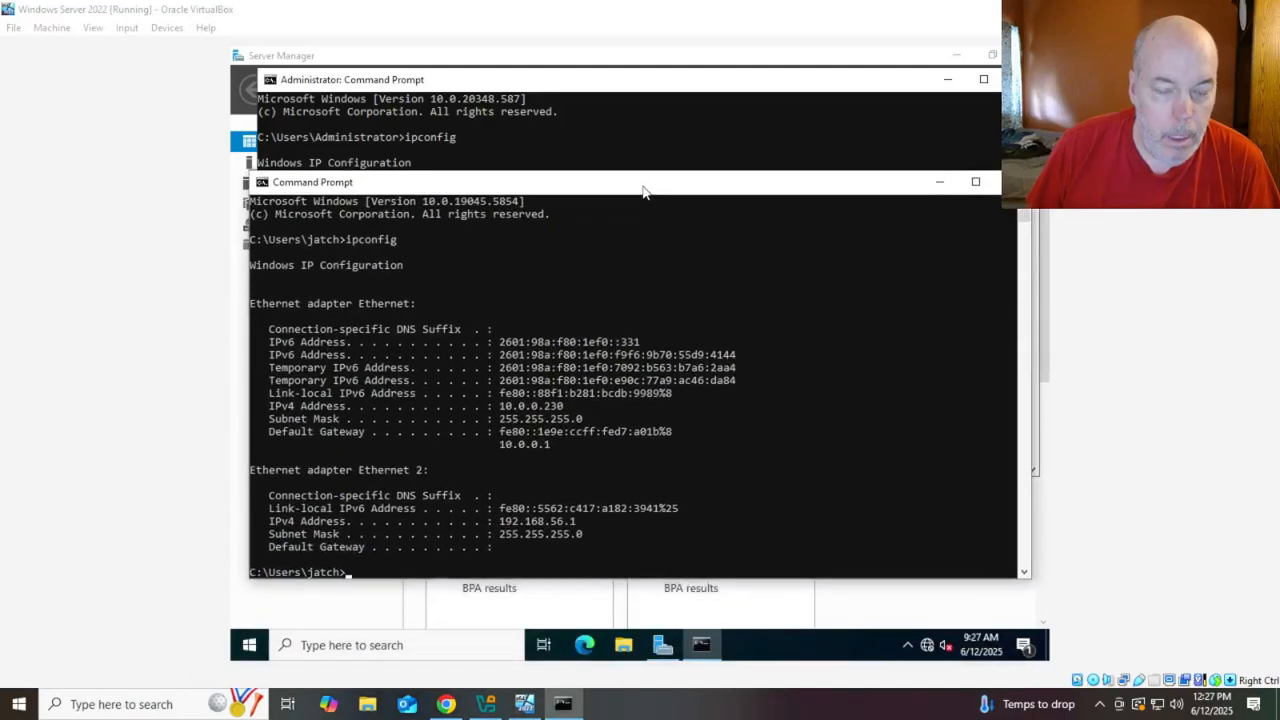
left_click(690, 120)
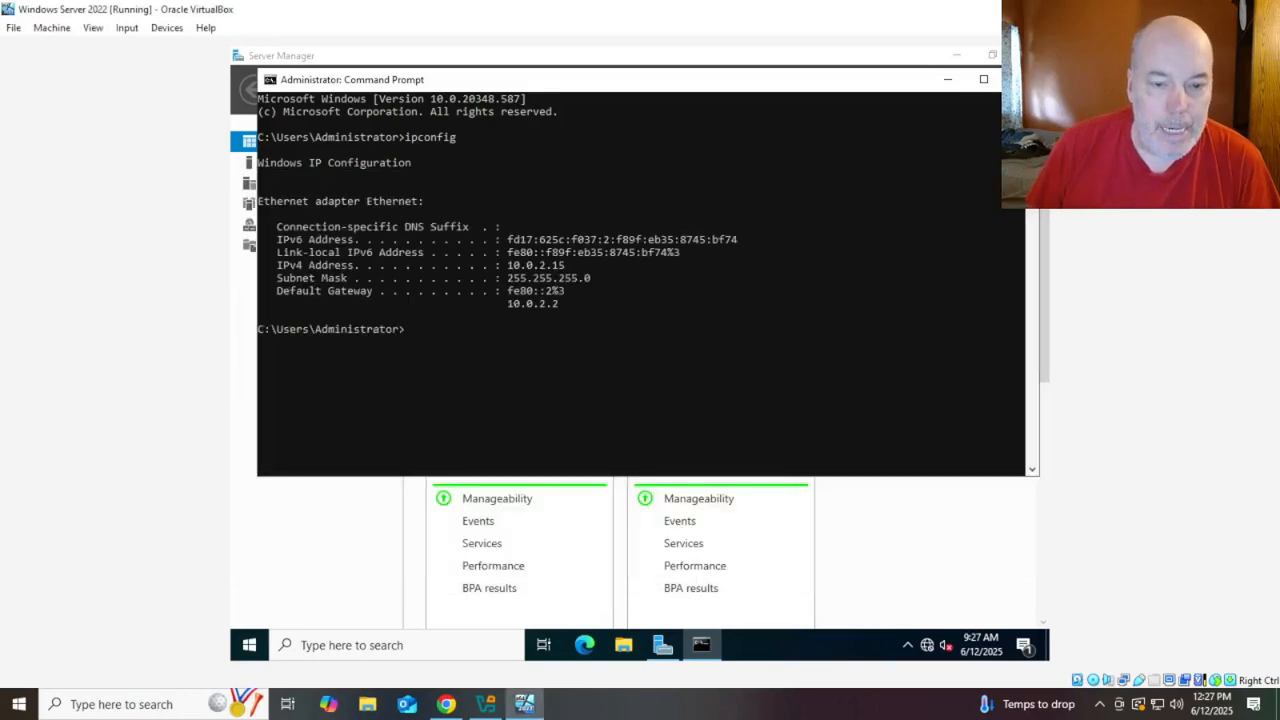
Close the VM's command prompt and open Active Directory Users and Computers from Server Manager's Tools menu
left_click(1020, 79)
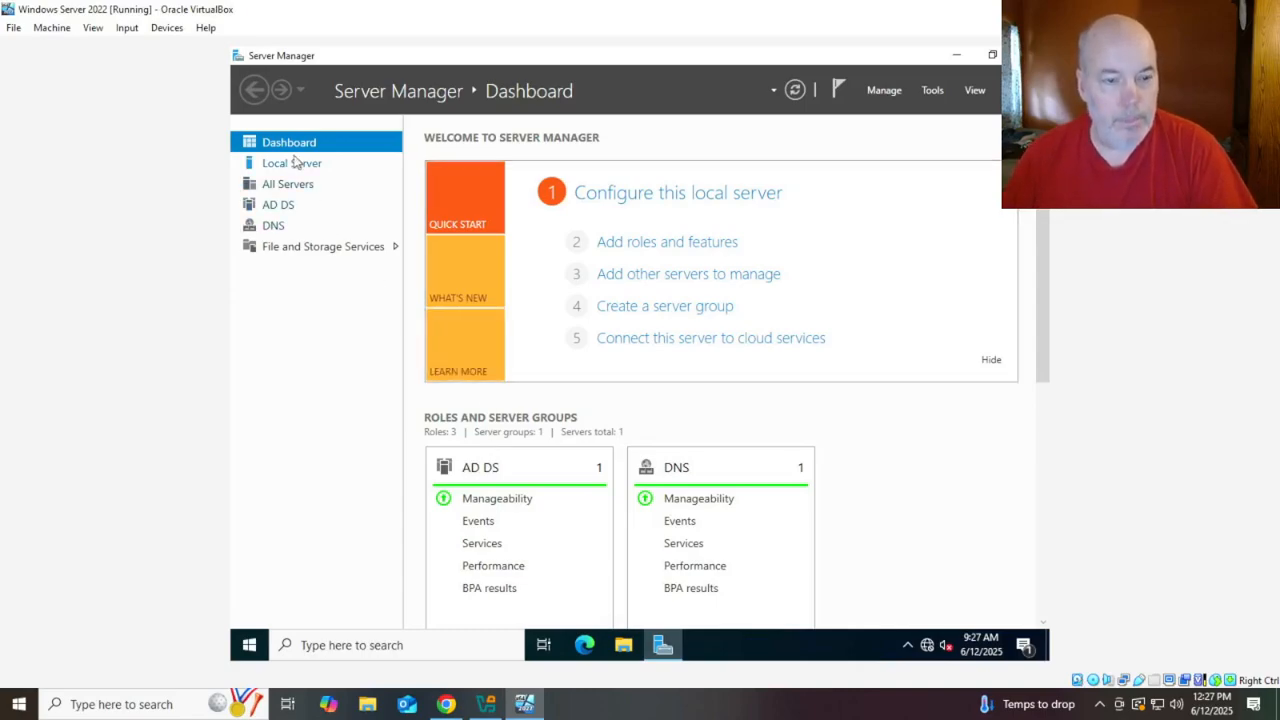
left_click(886, 92)
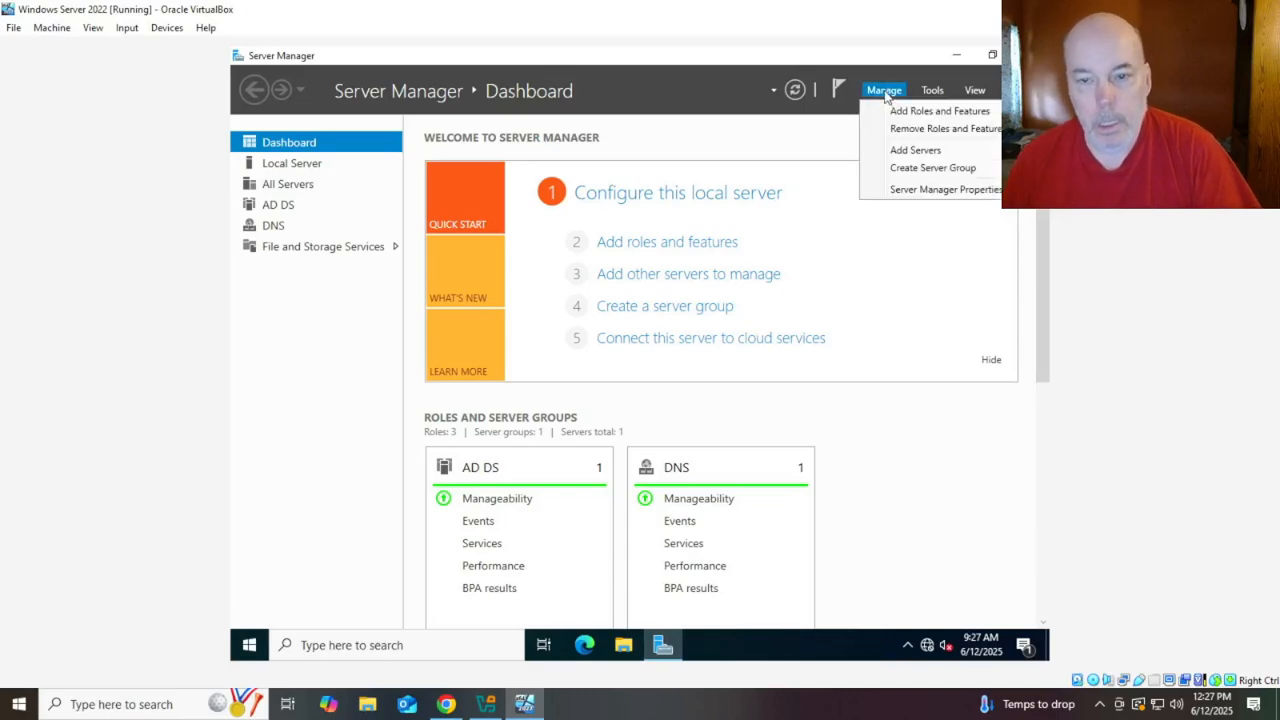
left_click(932, 91)
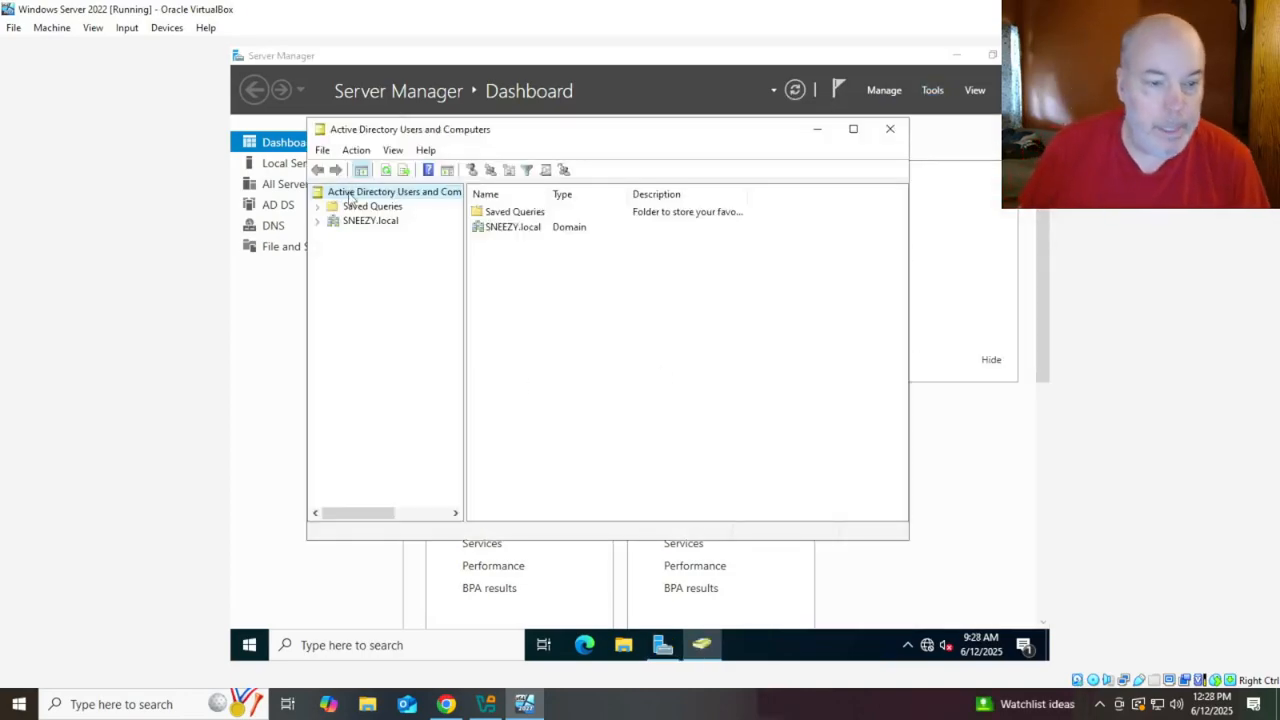
Expand SNEEZY.local, review the Administrator and Guest accounts in Users, then close the console
left_click(317, 221)
left_click(380, 226)
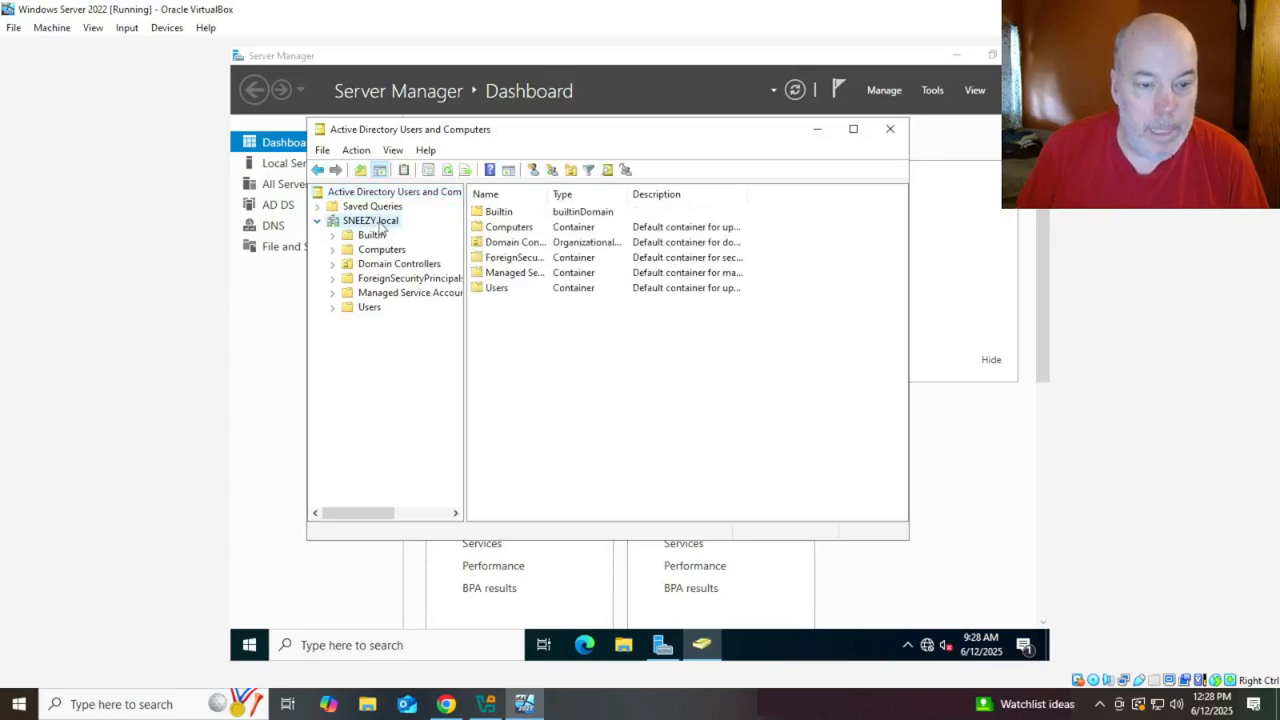
left_click(375, 309)
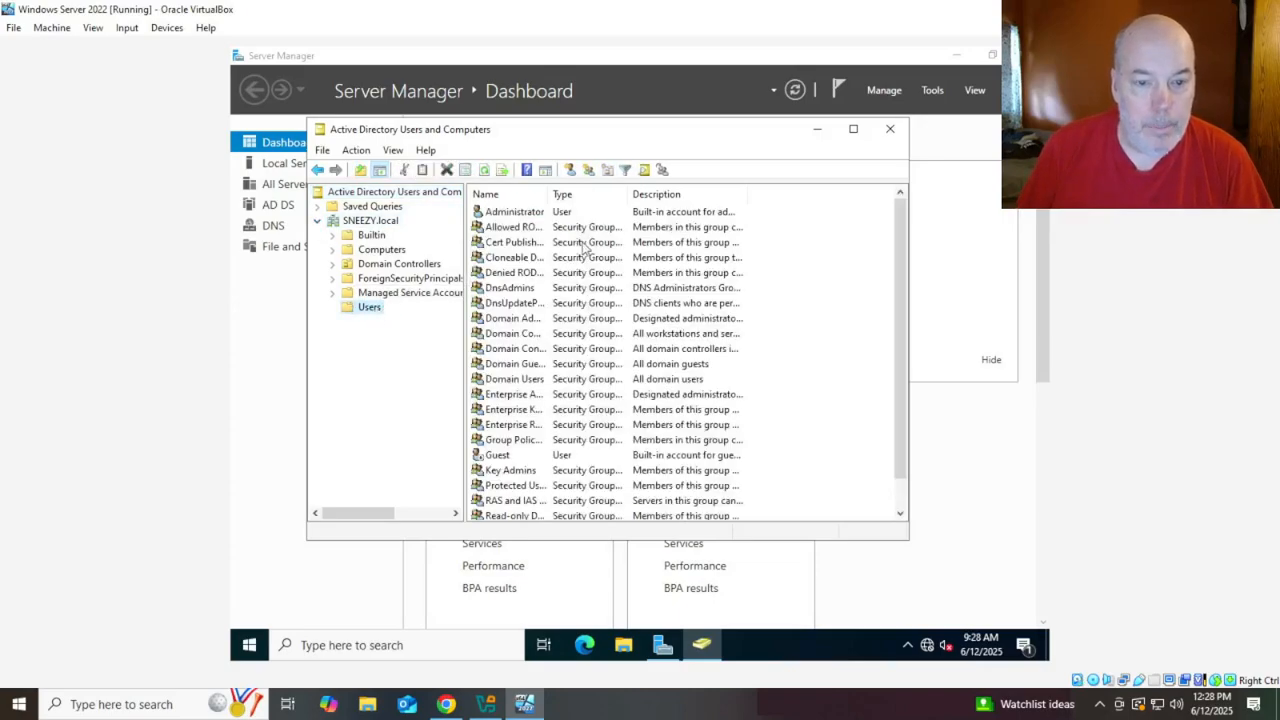
left_click(556, 212)
scroll(683, 320, "down", 1)
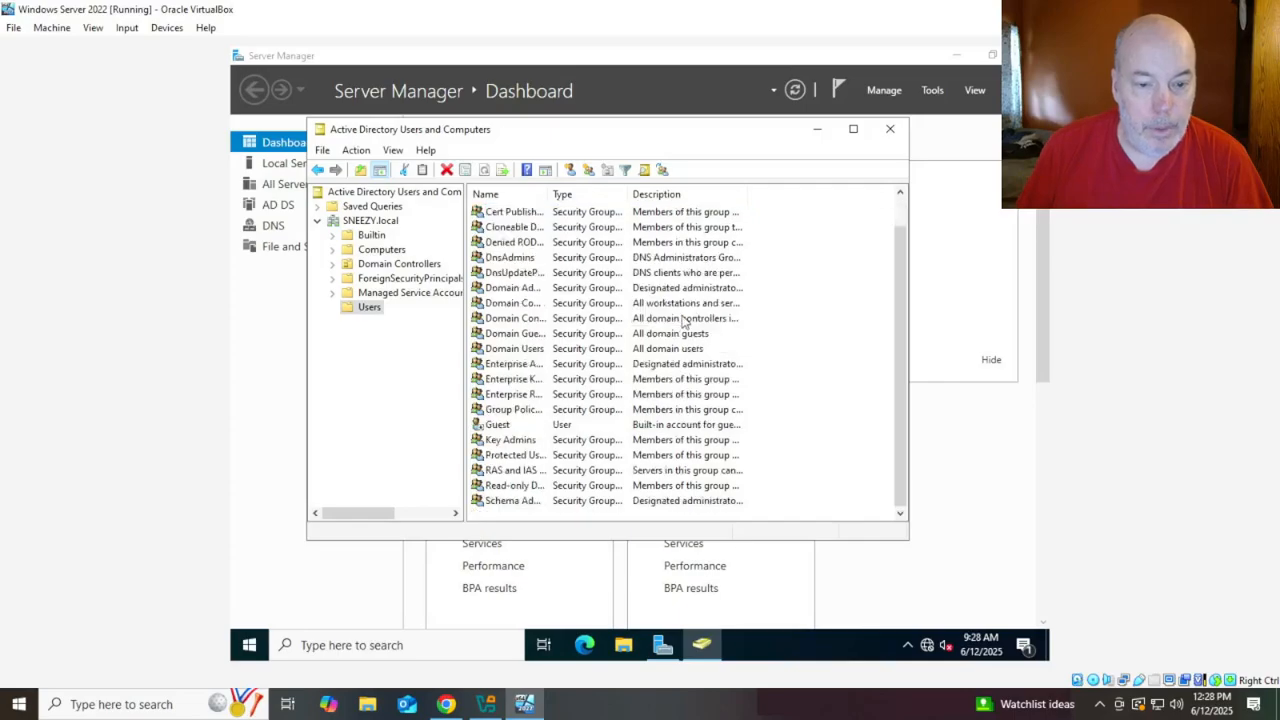
left_click(497, 425)
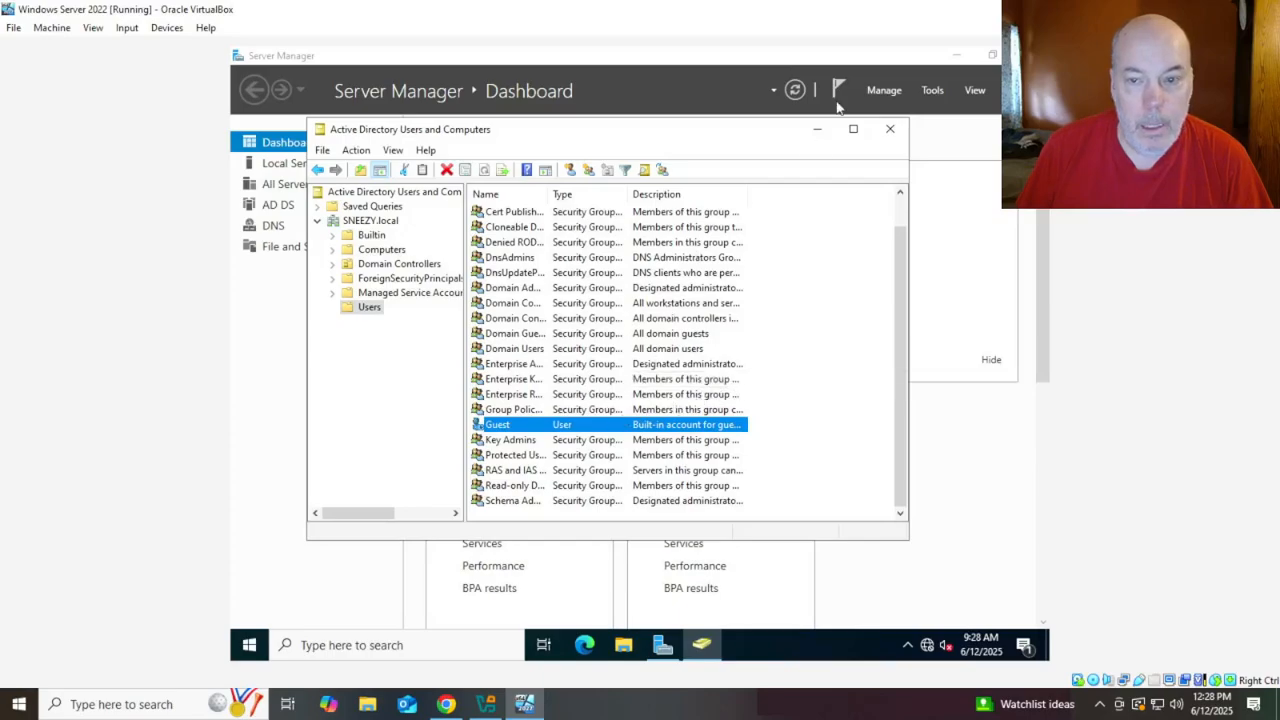
left_click(890, 129)
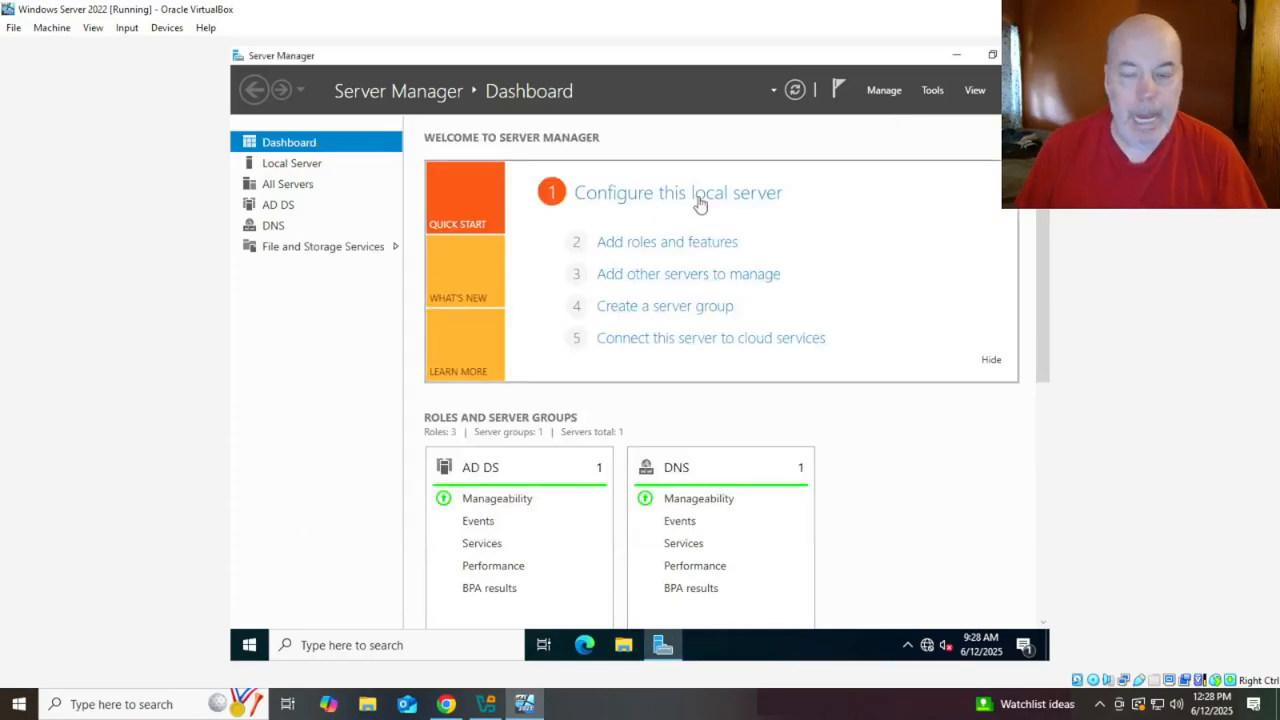